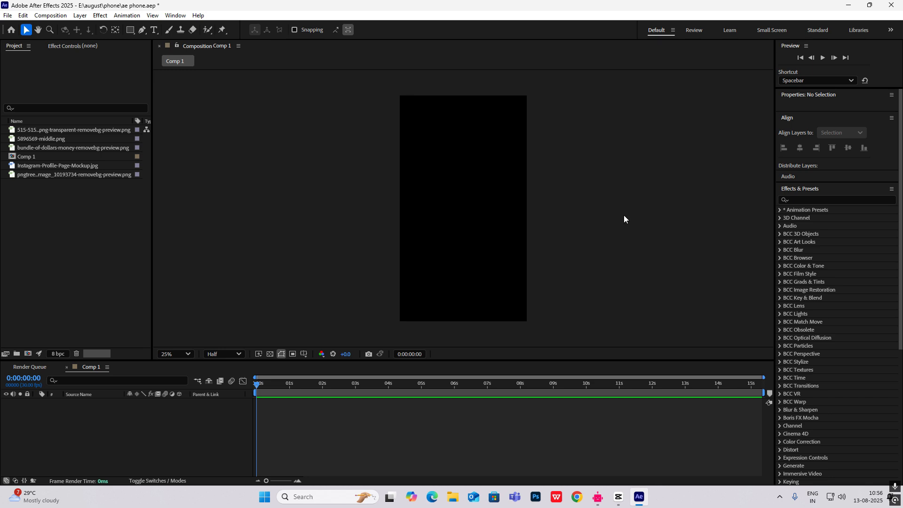
- Create a full-frame 1080 × 1920 px solid layer coloured near-white as the composition's background
right_click(488, 142)
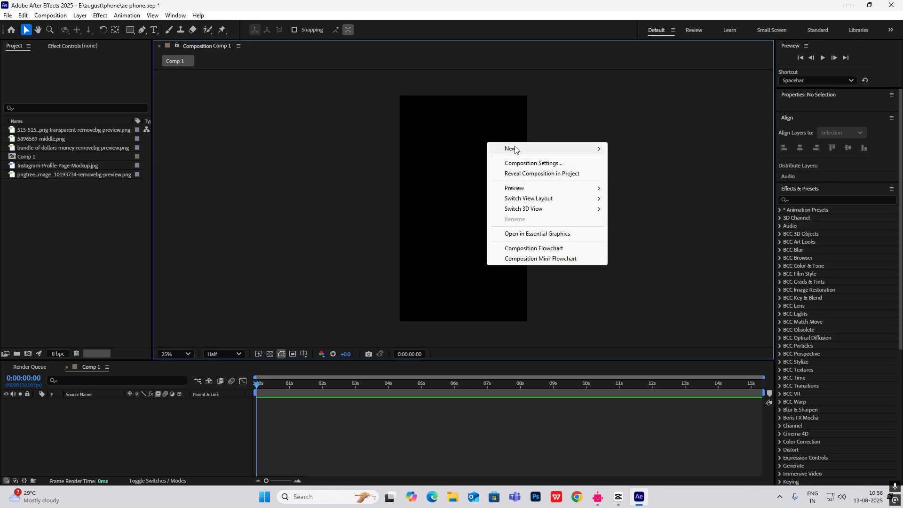
mouse_move(516, 150)
left_click(632, 174)
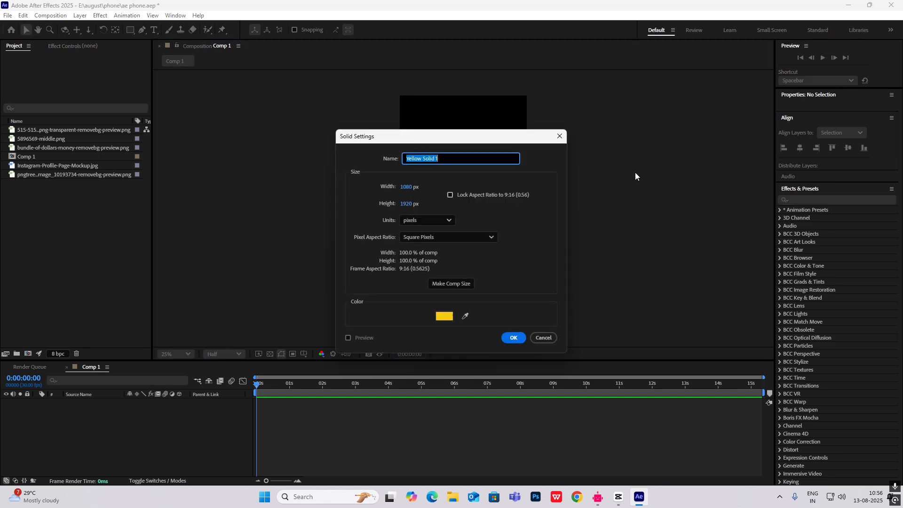
left_click(444, 315)
left_click_drag(350, 199, 337, 192)
left_click(536, 194)
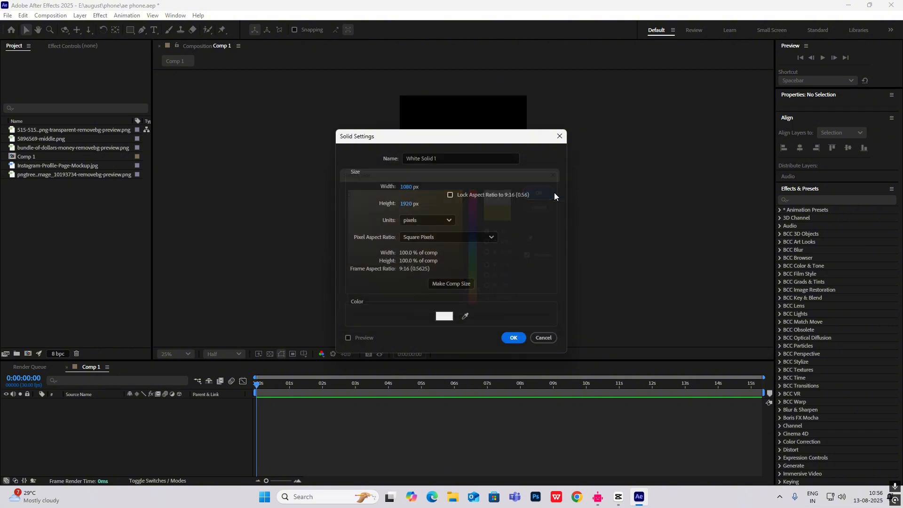
left_click(514, 338)
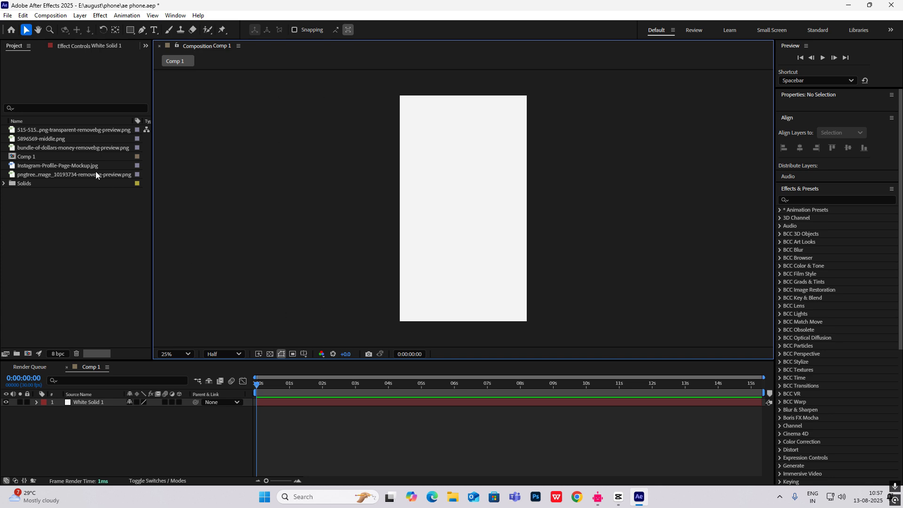
- Add the bundle-of-dollars-money image to Comp 1 above the white solid
left_click(52, 138)
left_click(53, 131)
left_click(46, 148)
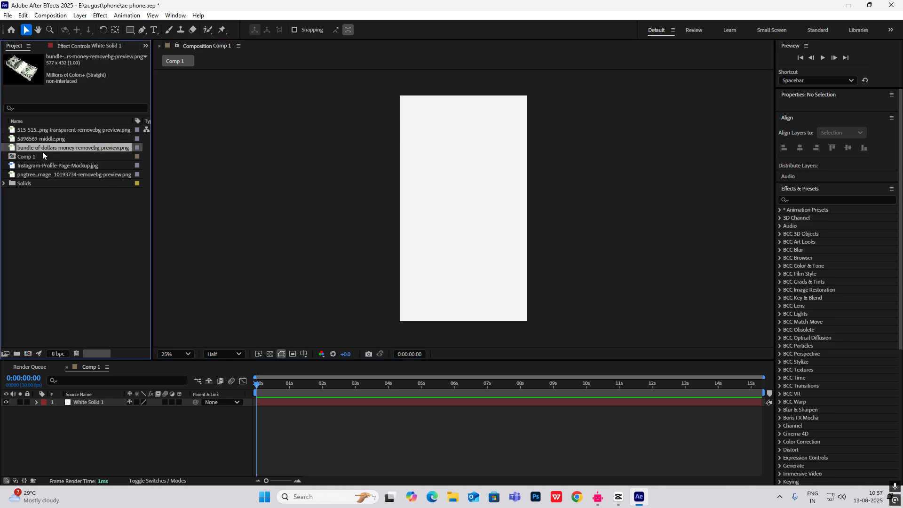
left_click_drag(42, 151, 99, 396)
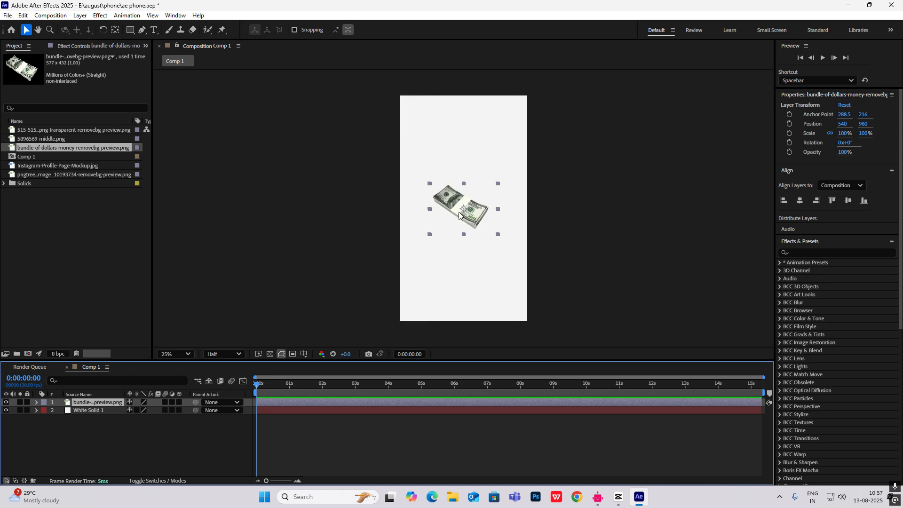
scroll(463, 210, "up", 1)
scroll(463, 210, "down", 1)
- Switch to CapCut and examine the opening "Struggling" money shot of the reference video, then return to After Effects
left_click(619, 504)
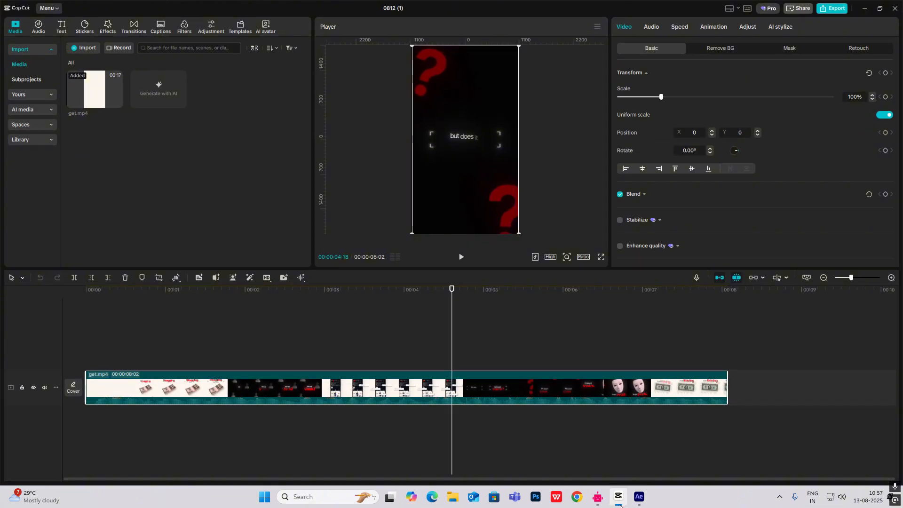
left_click(89, 347)
key("space")
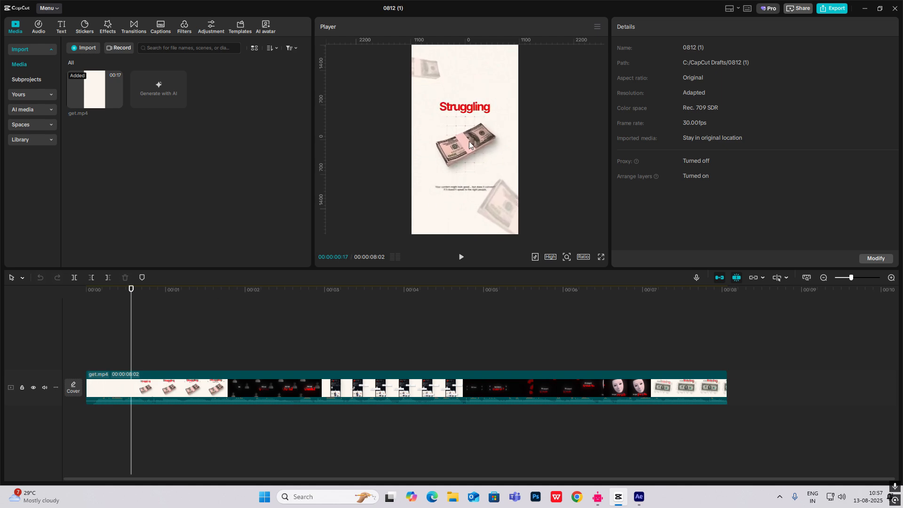
left_click(639, 496)
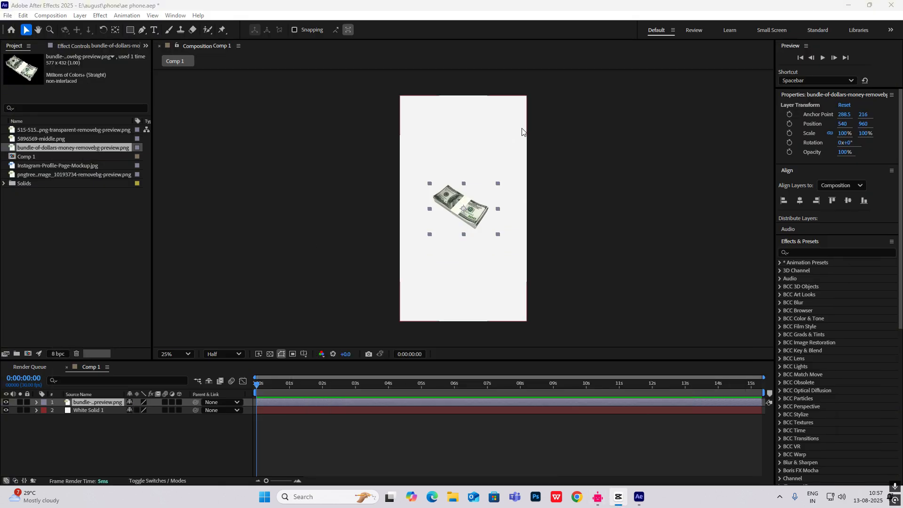
- Find the Tint effect and apply it to the dollar bundle layer
left_click(844, 250)
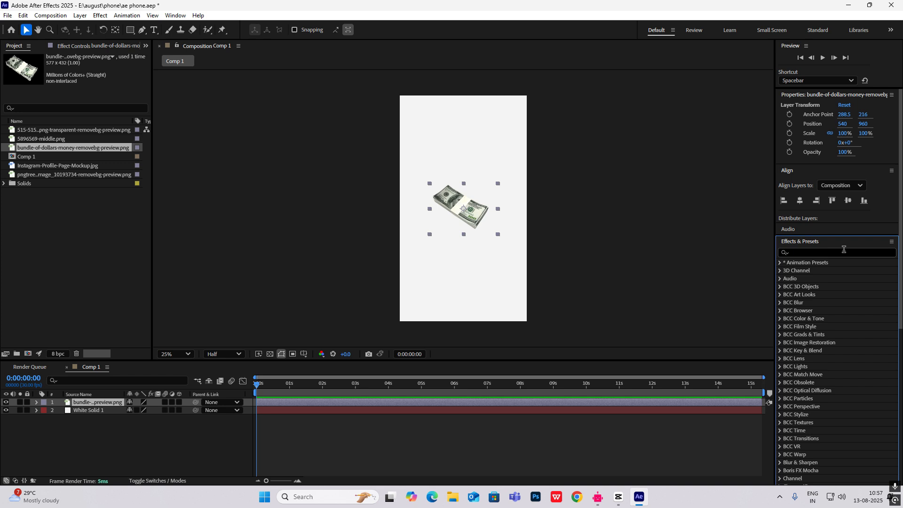
left_click(808, 252)
type("tint")
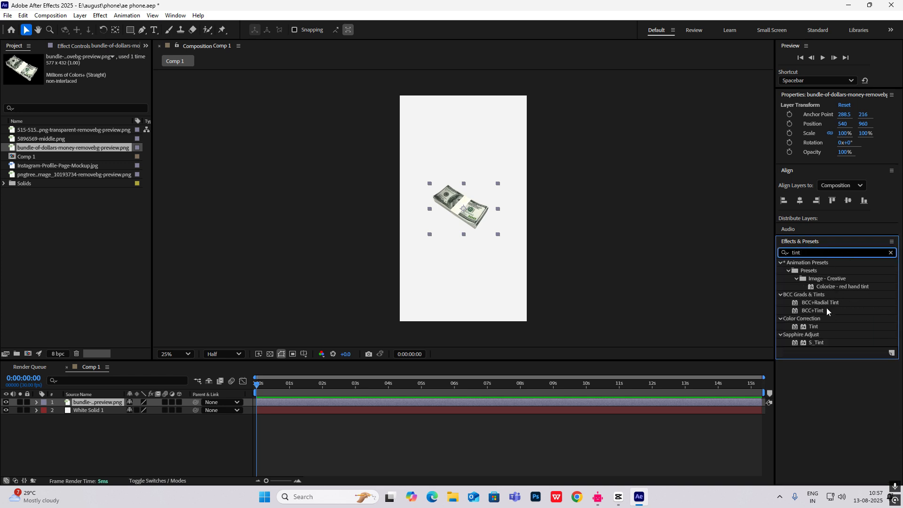
left_click_drag(812, 326, 490, 217)
- Set the tint's Map White To colour to light pink
left_click(89, 80)
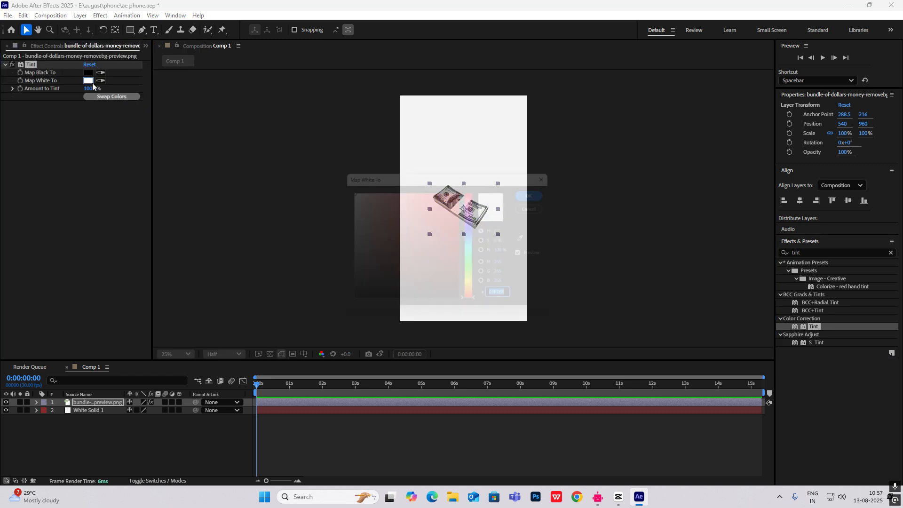
left_click_drag(447, 174, 181, 126)
left_click(133, 143)
left_click_drag(133, 143, 114, 137)
left_click(295, 148)
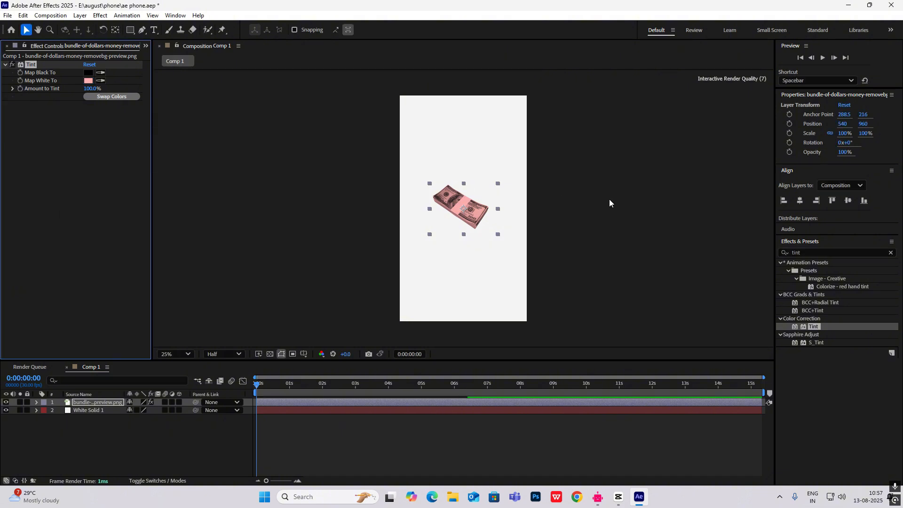
left_click(647, 263)
- Rename the dollar bundle layer as main dollar
left_click(108, 402)
key("Return")
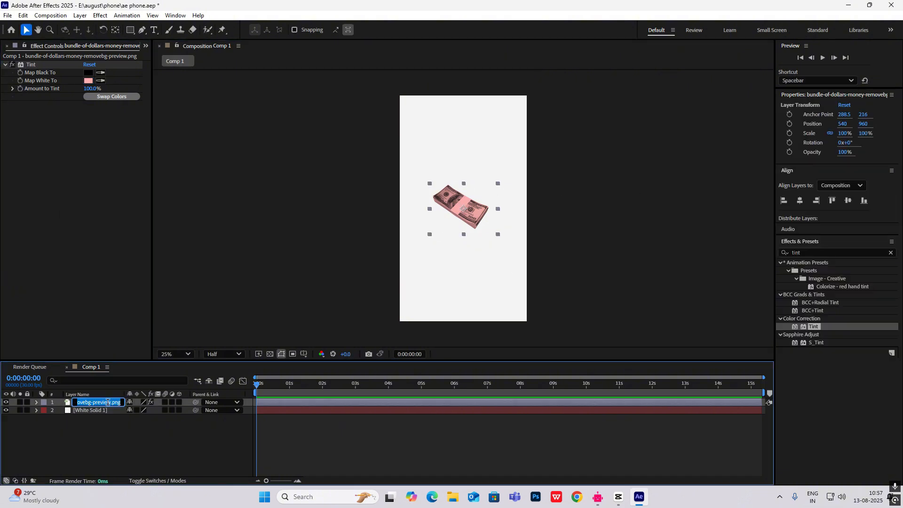
type("main dollar")
key("Return")
- Duplicate the main dollar layer and move the copy to the canvas's upper-left corner
key("ctrl+d")
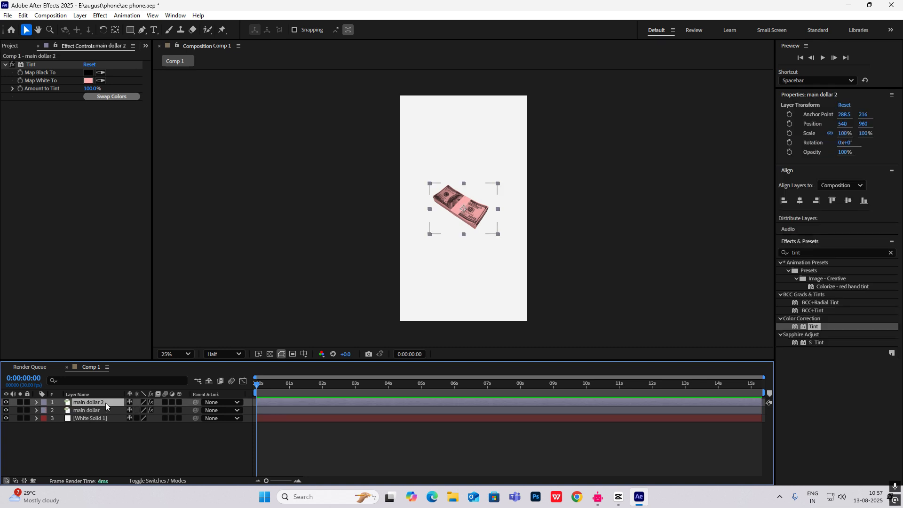
left_click(461, 210)
left_click_drag(461, 209, 410, 109)
- Scale the upper-left dollar copy to 142% and rotate it to 177°, partly cropped by the frame's corner
key("s")
left_click_drag(153, 412, 173, 413)
left_click_drag(424, 117, 423, 125)
key("r")
left_click_drag(141, 409, 224, 410)
- Flip the main dollar layer in the centre of the canvas horizontally
right_click(459, 207)
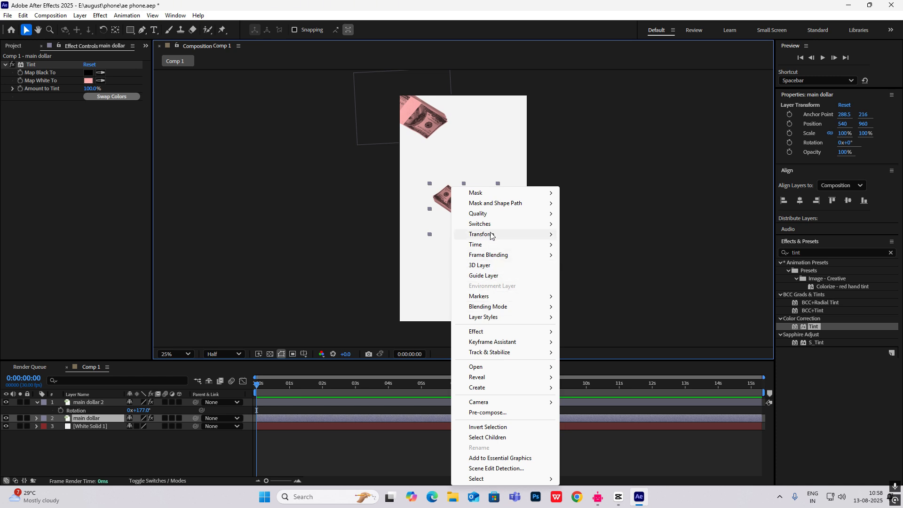
mouse_move(489, 234)
left_click(595, 315)
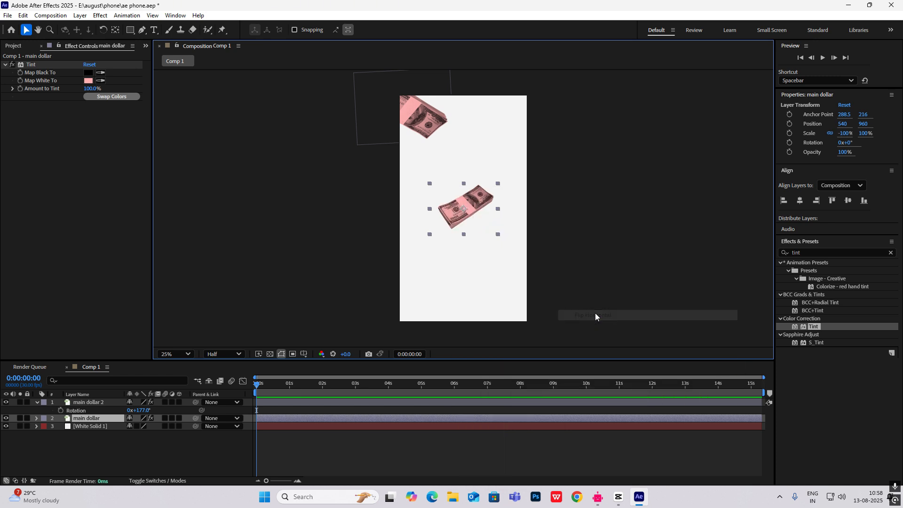
left_click(592, 213)
- Rename the upper-left dollar copy as top dollar
left_click(427, 121)
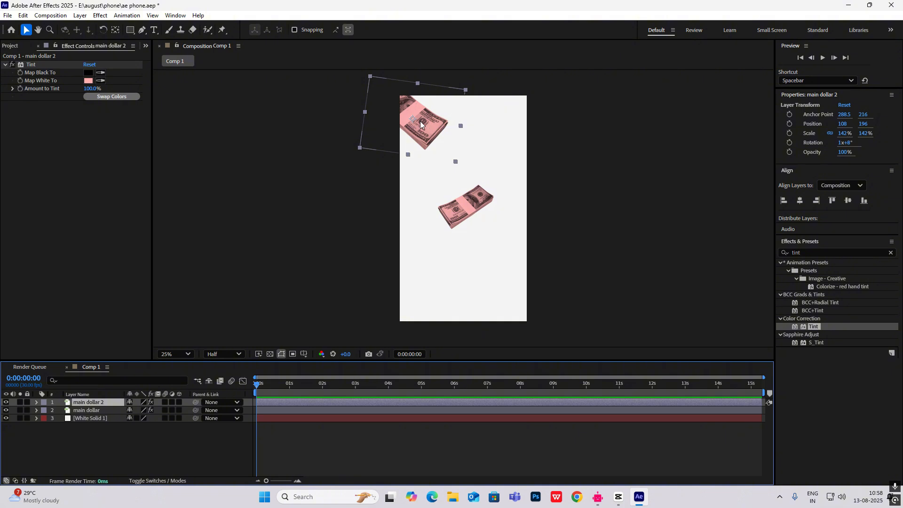
key("Return")
type("t")
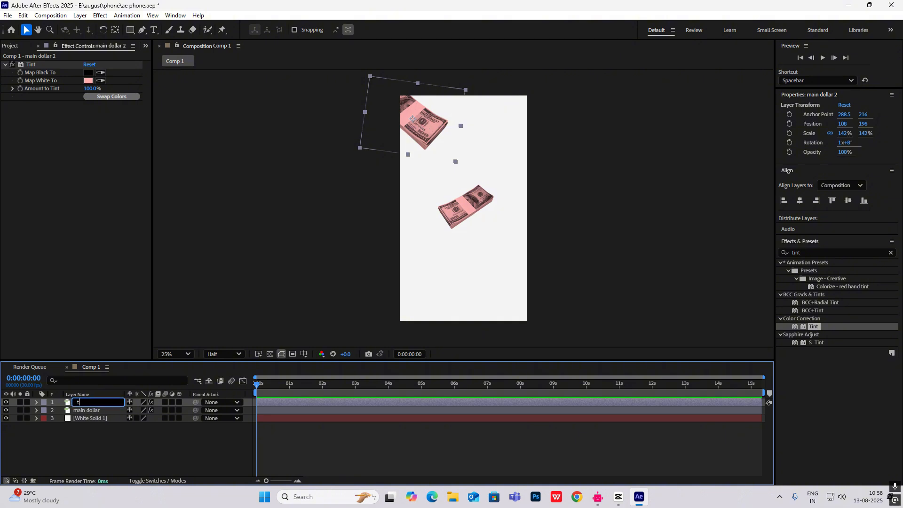
type("op dollar")
key("Return")
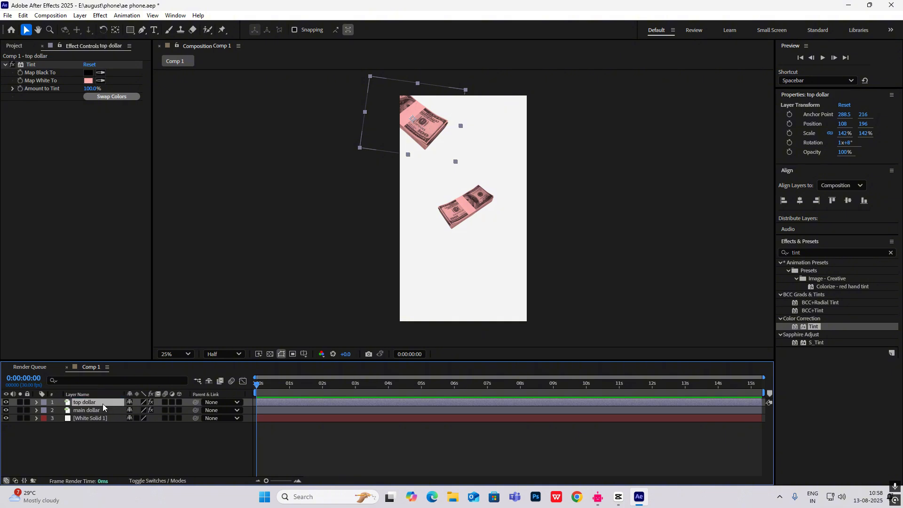
- Set the top dollar layer's opacity to 27%
key("t")
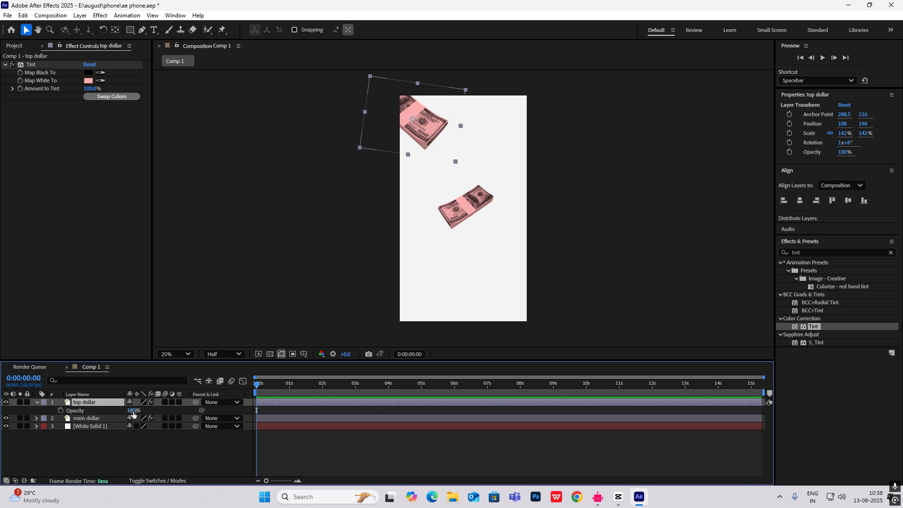
left_click_drag(134, 410, 107, 414)
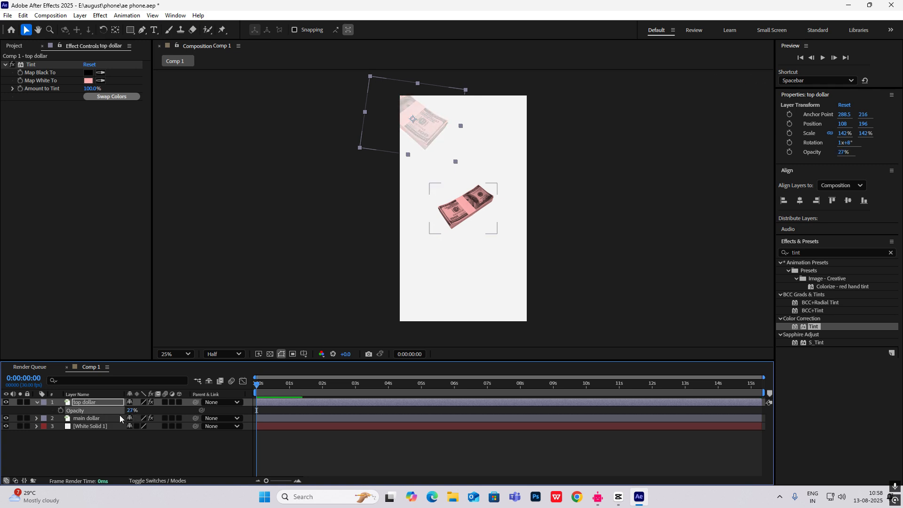
left_click(673, 178)
- Duplicate the top dollar layer and move the copy to the canvas's lower-right corner, at about 1016, 1848
left_click(97, 403)
key("ctrl+d")
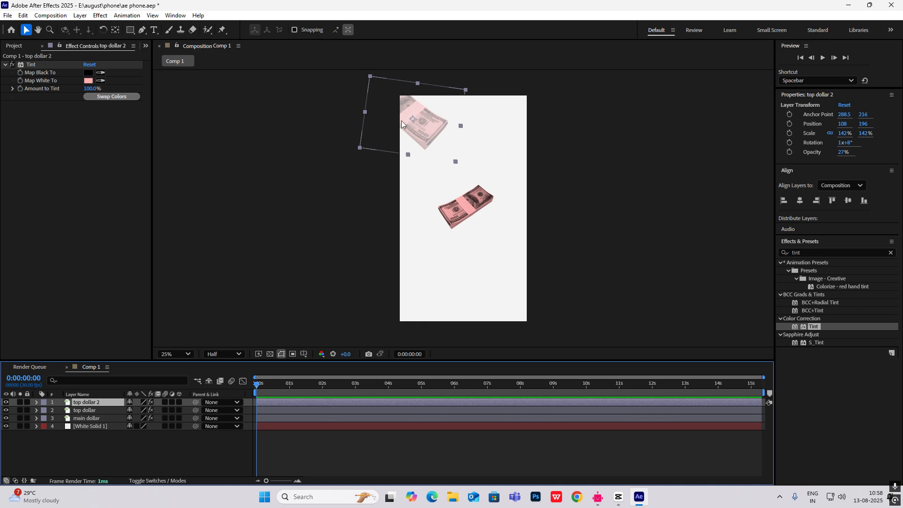
left_click_drag(410, 120, 514, 312)
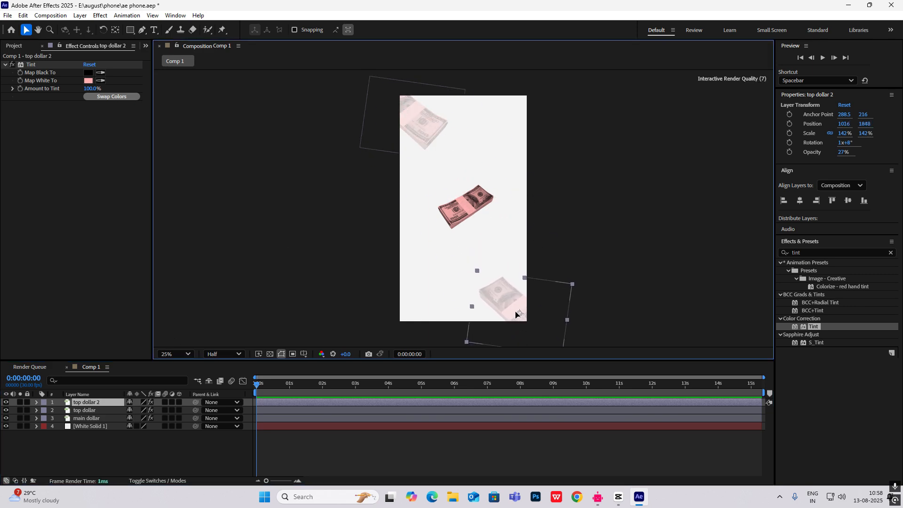
- Examine the "Struggling" title and its placement in the CapCut reference video, then return to After Effects
left_click(617, 502)
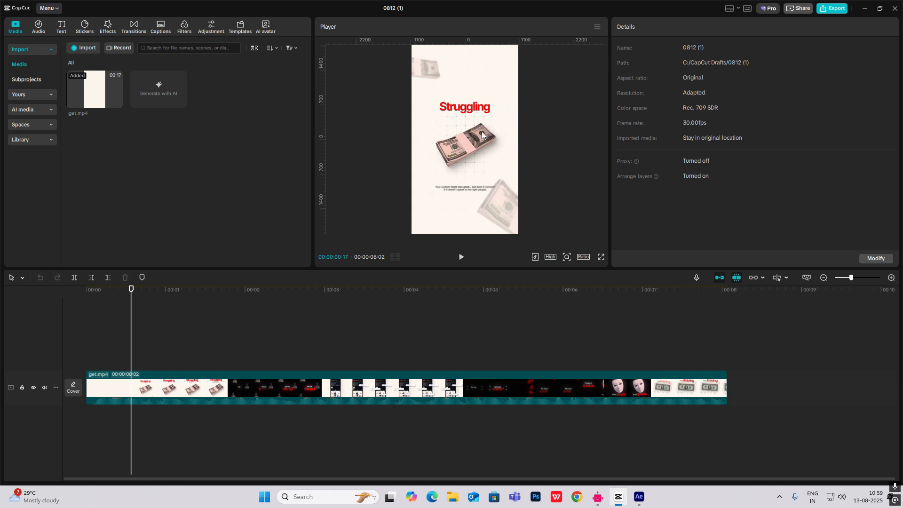
left_click(153, 325)
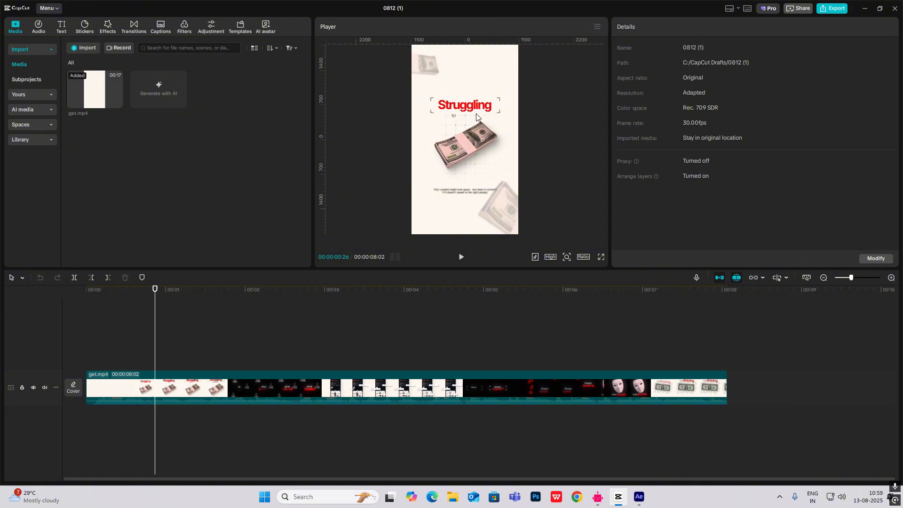
left_click(612, 498)
- Add a text layer for the heading "Struggling"
right_click(123, 444)
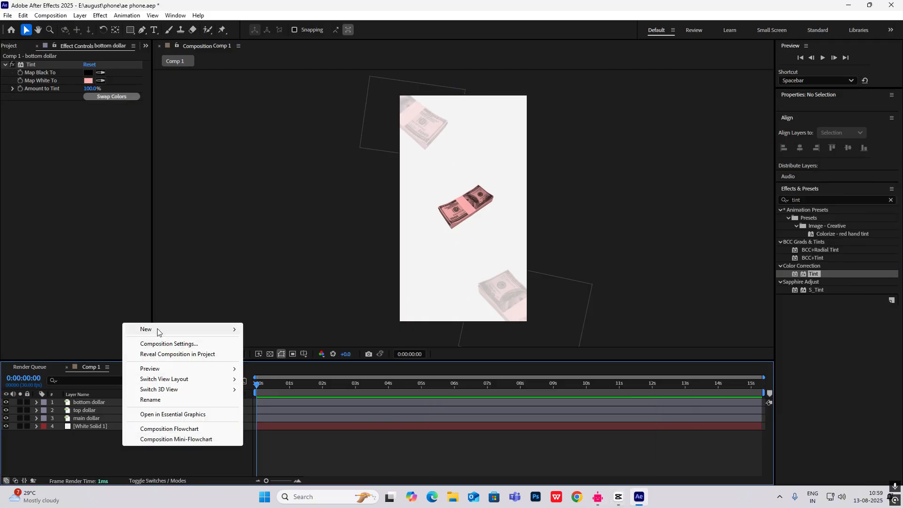
mouse_move(157, 330)
left_click(264, 343)
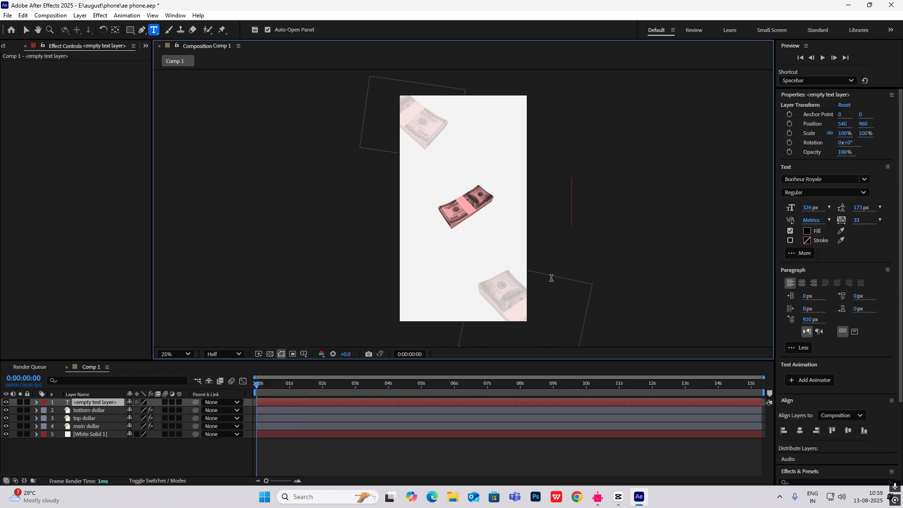
type("Struggkling")
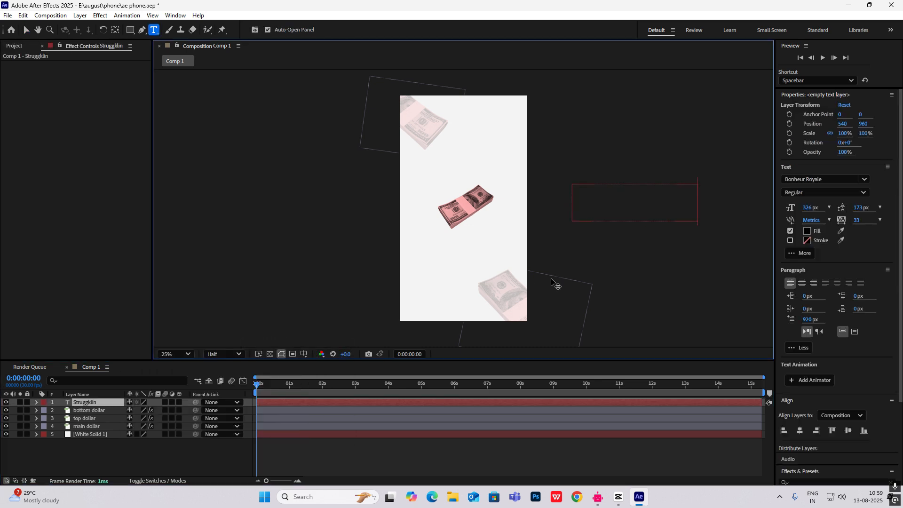
left_click(27, 30)
- Move the heading above the main dollar with its anchor point centred, and scale it down to 51%
left_click_drag(640, 203, 464, 178)
key("ctrl+alt+Home")
key("s")
left_click_drag(141, 410, 115, 410)
- Correct the heading's spelling to "Struggling" and move it slightly up, to about 585, 608
double_click(465, 146)
key("BackSpace")
left_click_drag(464, 180, 468, 169)
- Scale the heading to 66% and move it slightly down towards the main dollar, to about 585, 660
key("s")
key("s")
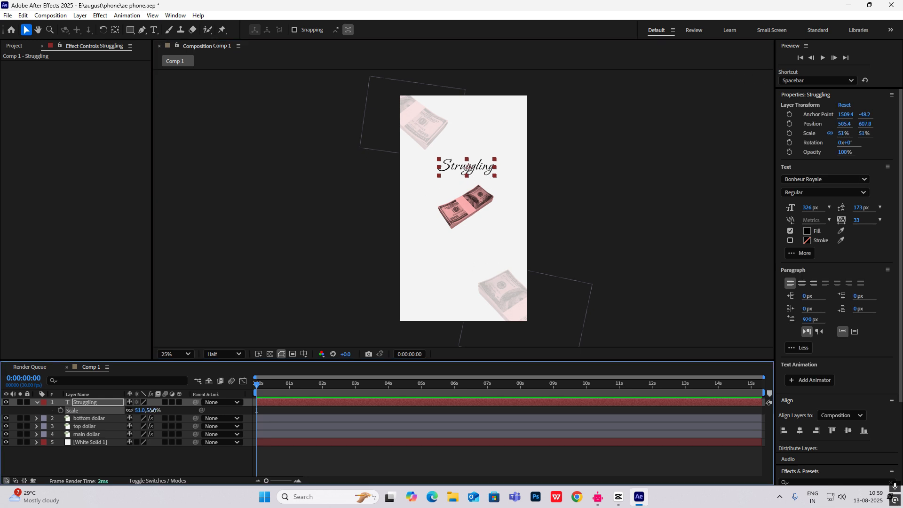
left_click_drag(142, 410, 152, 410)
left_click(637, 174)
left_click(461, 175)
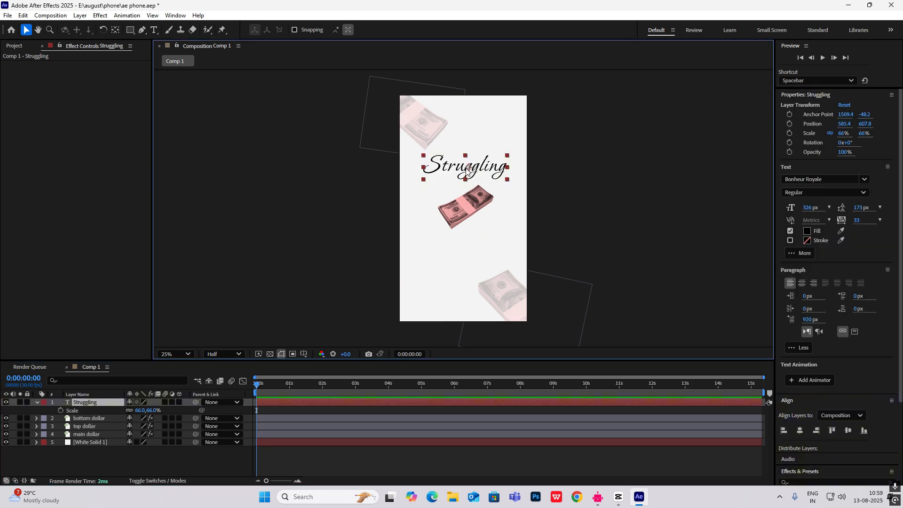
left_click_drag(466, 170, 466, 176)
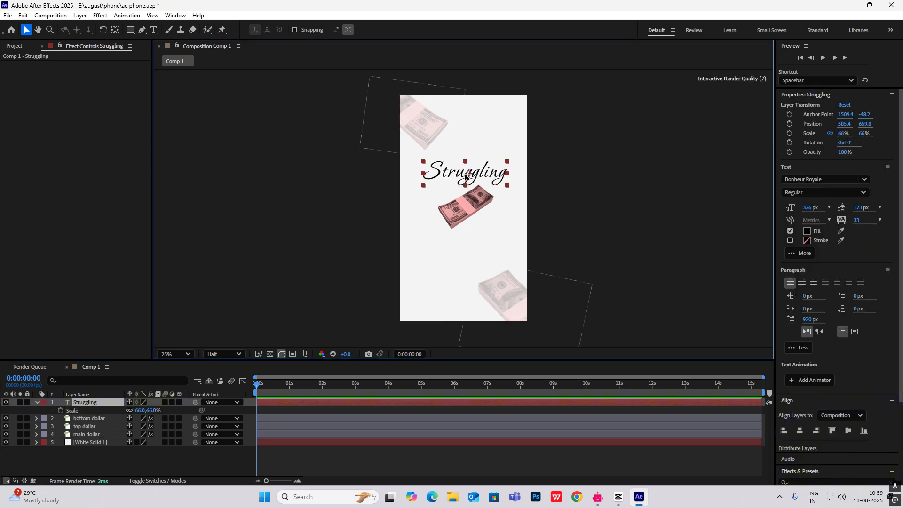
- Set the heading's fill colour to red
left_click(807, 231)
left_click(451, 207)
left_click(545, 191)
left_click(697, 168)
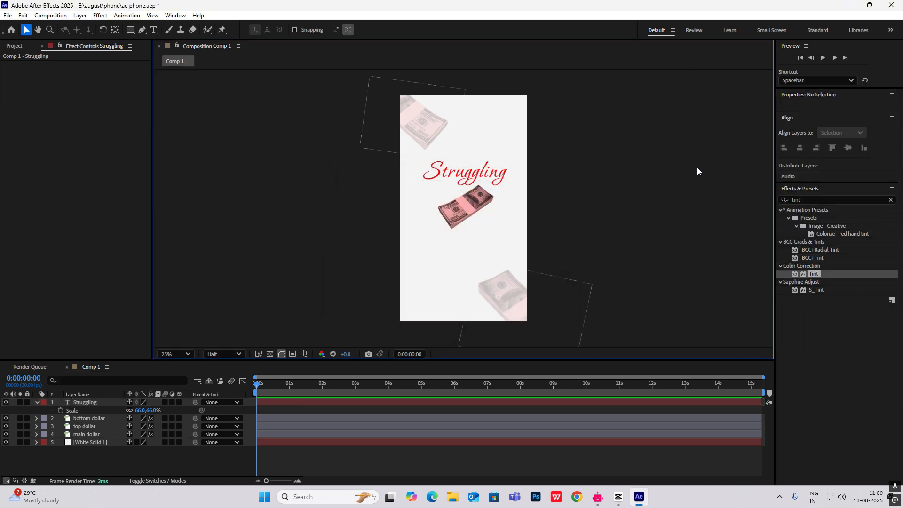
- Move the red heading up to about 585, 596 and scale it to 51%
left_click_drag(465, 172, 465, 164)
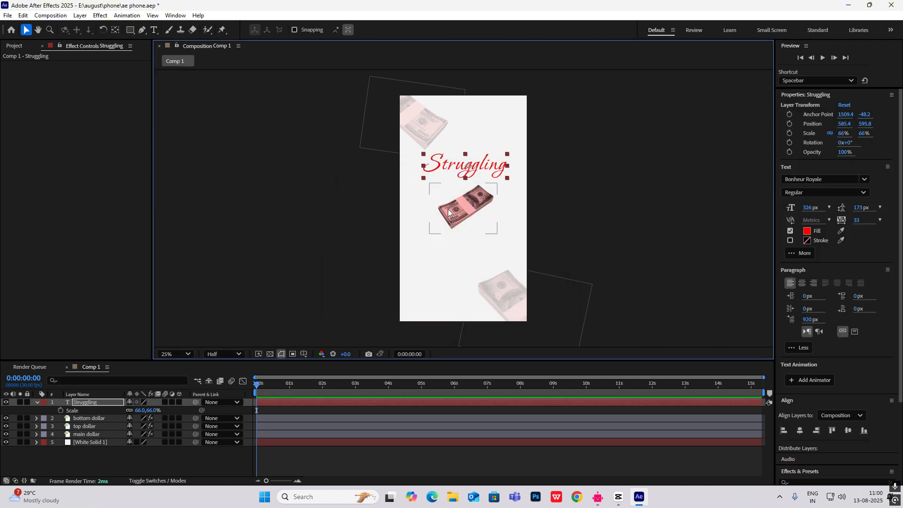
left_click_drag(155, 409, 148, 409)
left_click(671, 214)
- Duplicate the Struggling text layer
left_click(95, 403)
key("s")
key("ctrl+d")
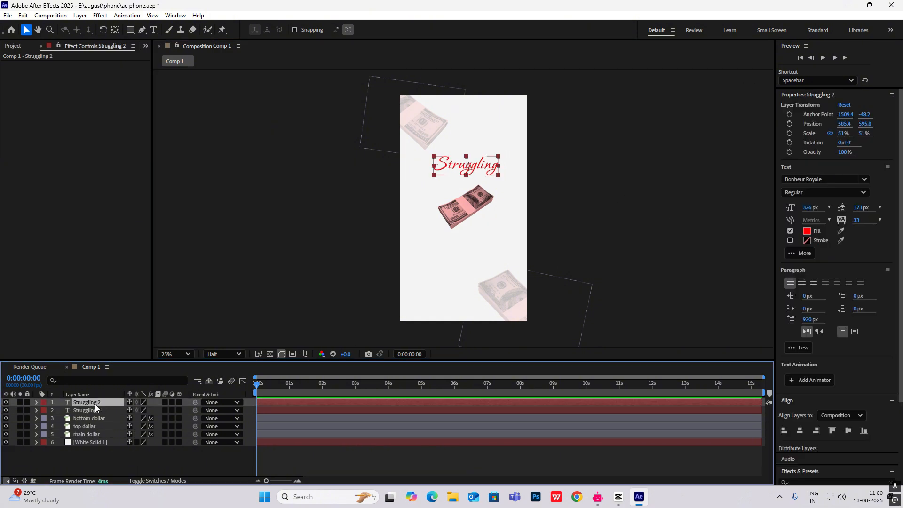
- Move the duplicated heading just below the original and change its text to "to turn views", consulting the reference video in CapCut
left_click_drag(461, 166, 460, 178)
key("alt+Tab")
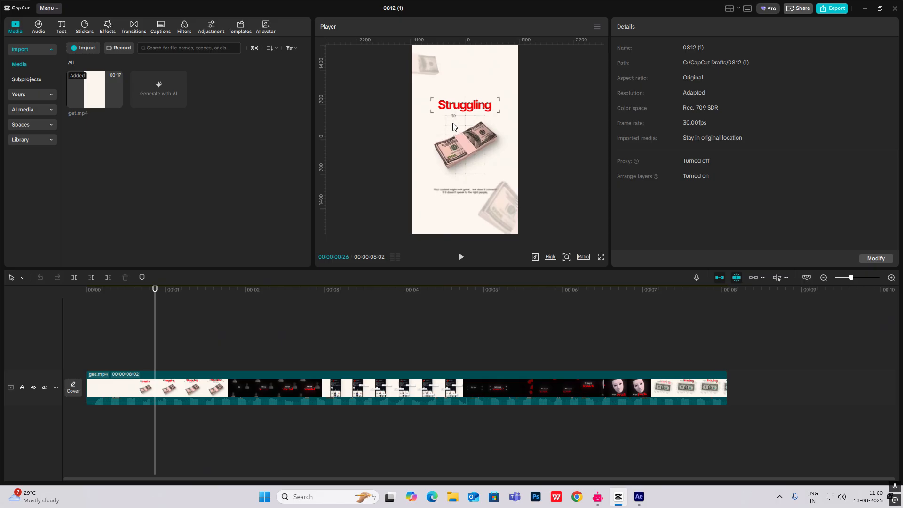
left_click_drag(155, 350, 207, 357)
left_click(618, 499)
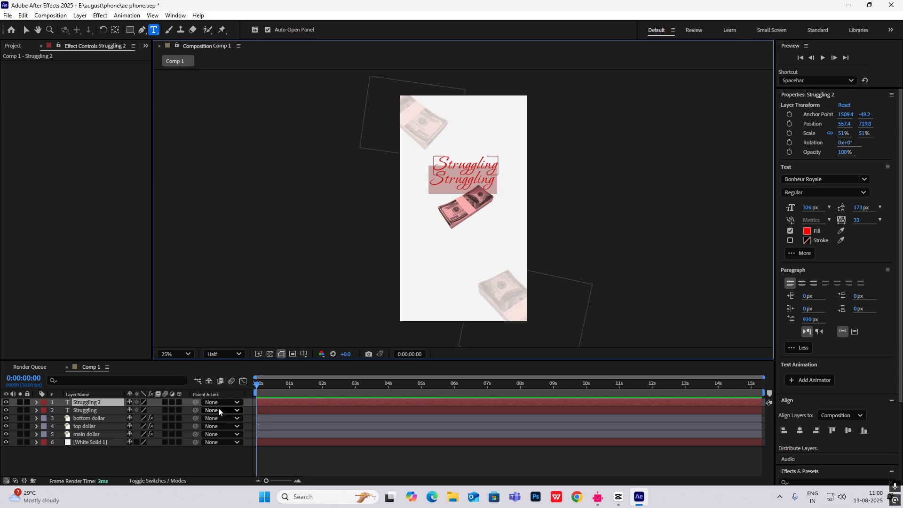
type("to turn views")
- Centre the anchor point of the "to turn views" line and scale it to 26%
left_click(27, 30)
key("ctrl+alt+Home")
key("s")
left_click_drag(152, 410, 141, 411)
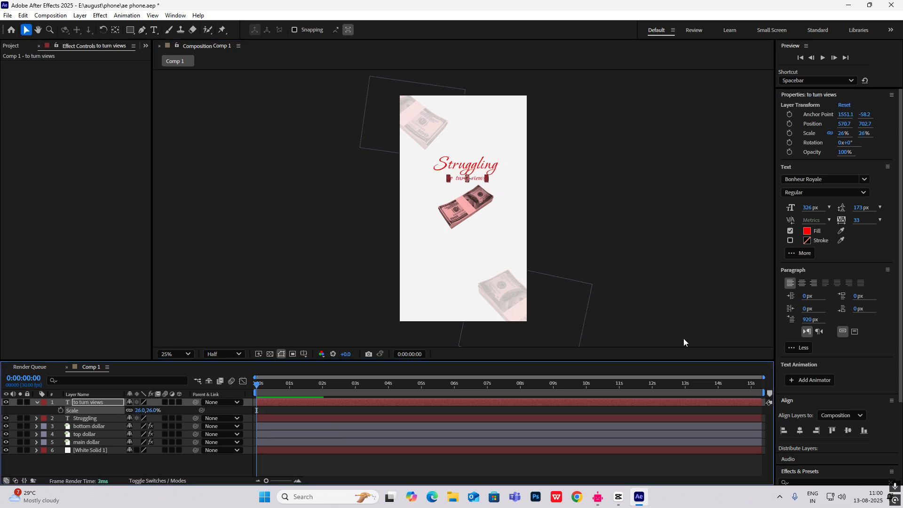
- Set the "to turn views" font to Europa Grotesk SH Bold and move the line to about 471, 735
left_click(822, 179)
left_click_drag(900, 223, 902, 207)
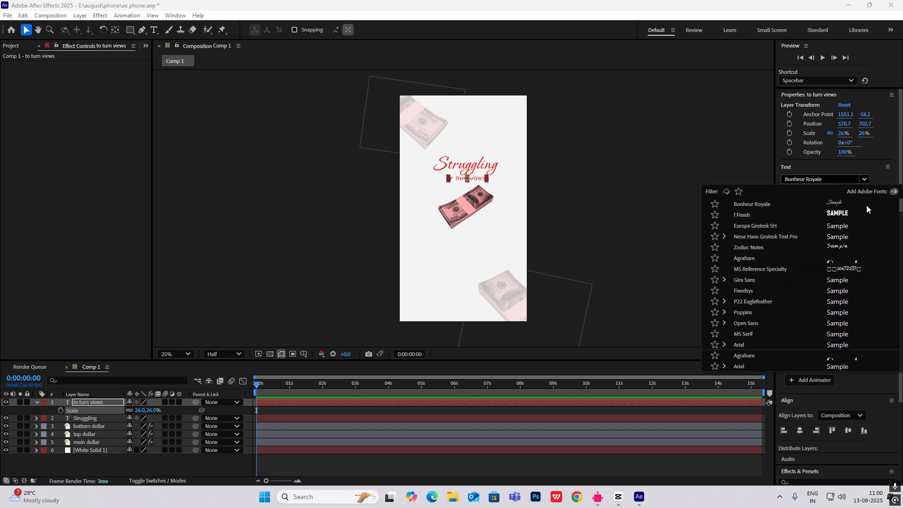
left_click(757, 227)
left_click_drag(467, 178, 454, 182)
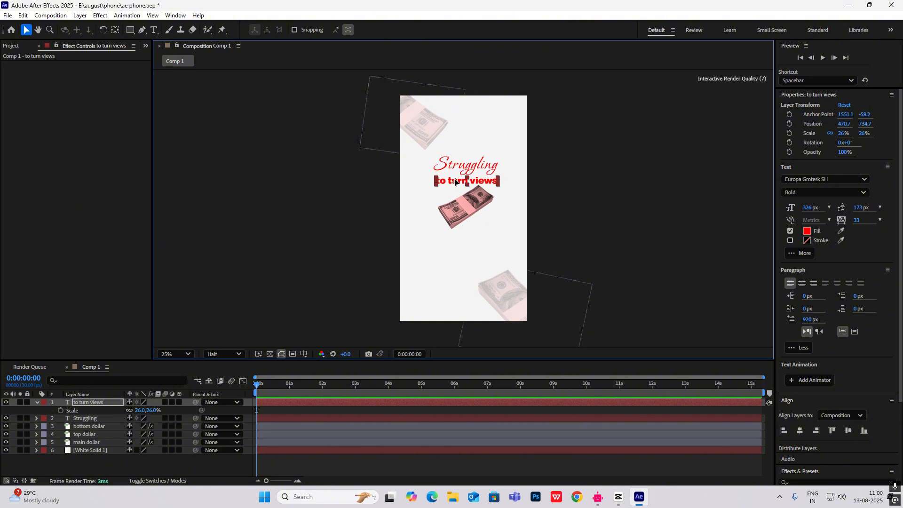
- Scale the "to turn views" line to 13%, recentre its anchor point and place it at about 563, 696 beneath the heading
left_click_drag(152, 411, 146, 411)
key("ctrl+alt+Home")
scroll(465, 175, "up", 3)
left_click_drag(444, 205, 464, 190)
- Set the fill colour of the "to turn views" line to black
left_click(806, 230)
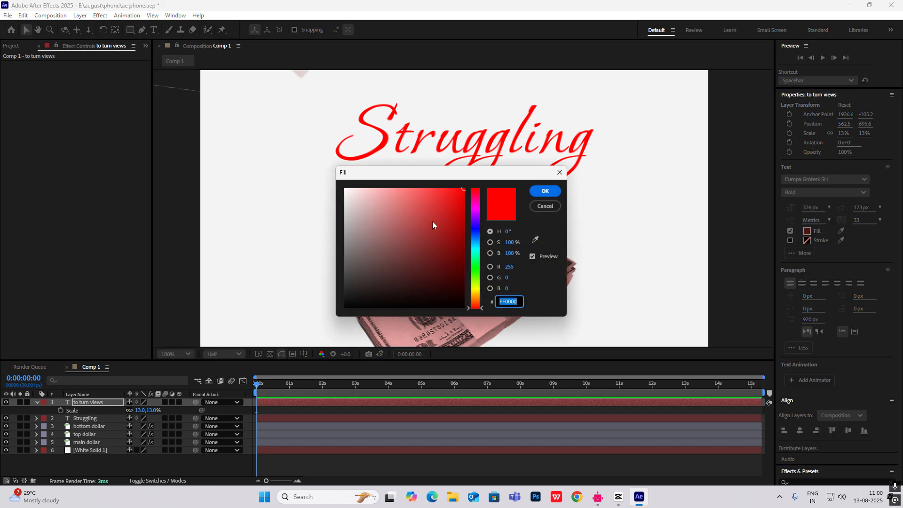
left_click_drag(432, 227, 125, 480)
left_click(541, 192)
scroll(555, 219, "down", 3)
left_click(567, 239)
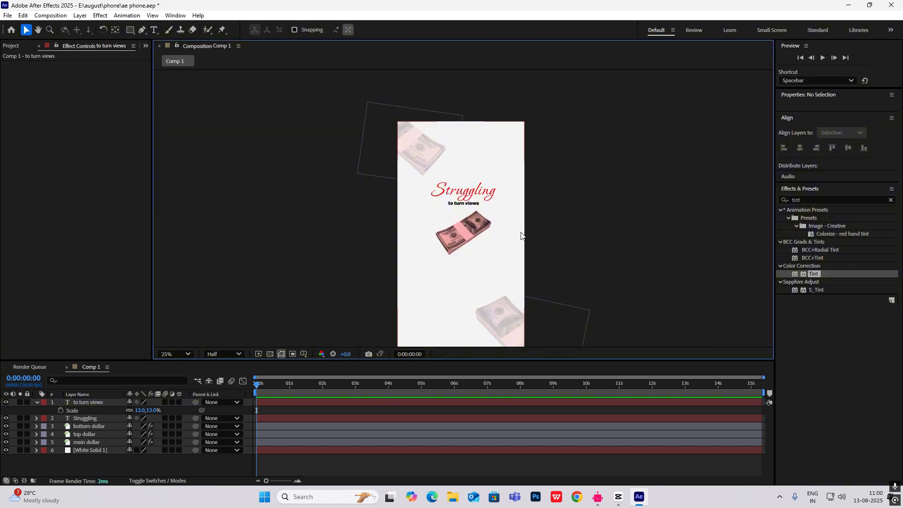
- Review the reference opening scene in CapCut for the framing around the heading, and return to the After Effects composition
left_click(618, 496)
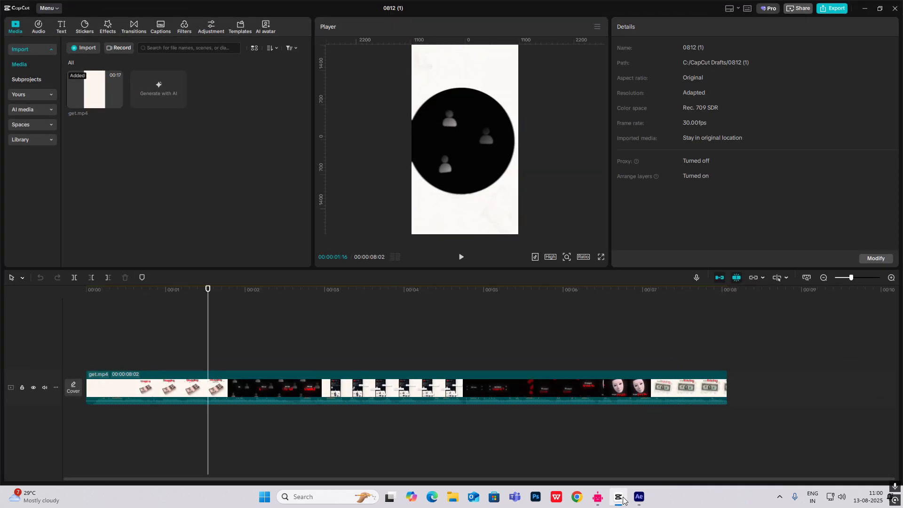
left_click_drag(122, 348, 190, 370)
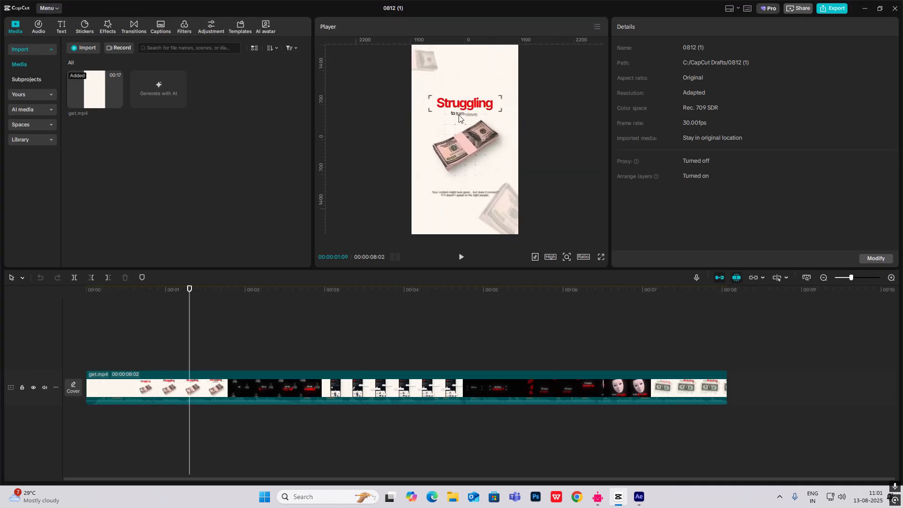
left_click(639, 496)
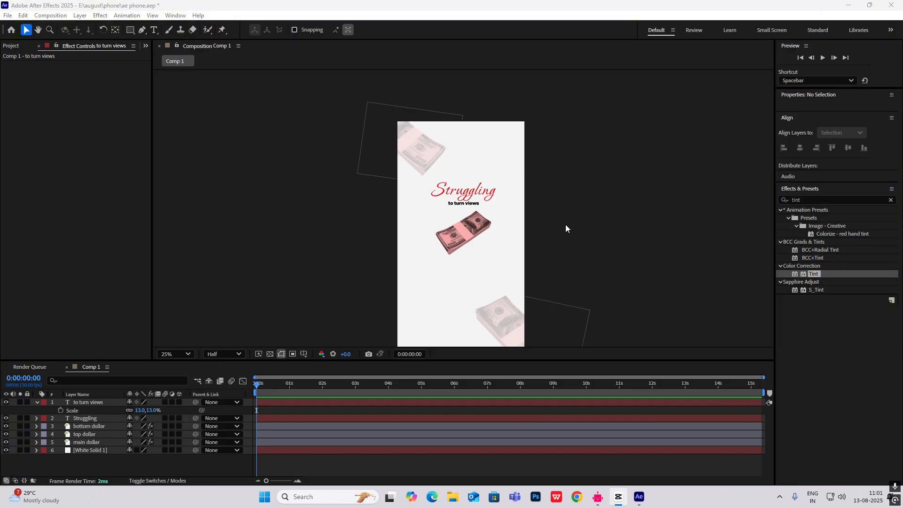
scroll(457, 200, "up", 2)
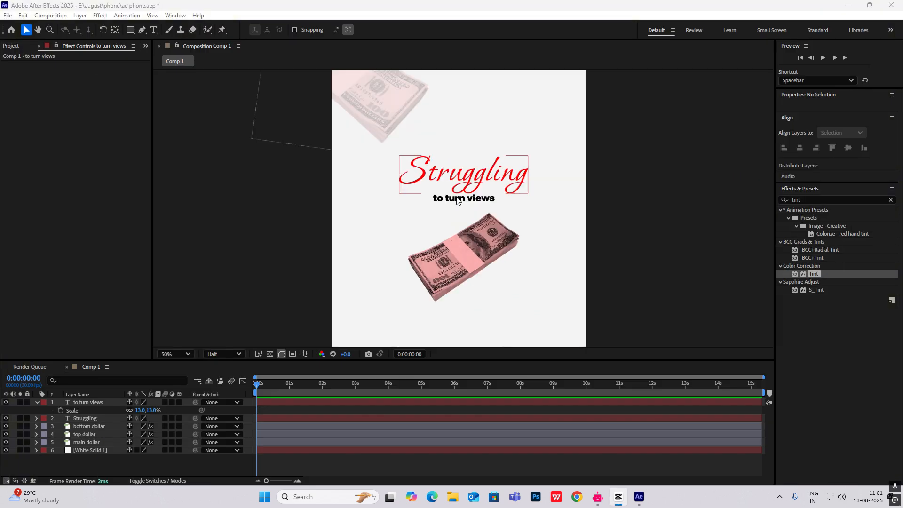
- Collapse the text layer's properties, activate the Pen tool and set its shape fill to none
left_click(37, 402)
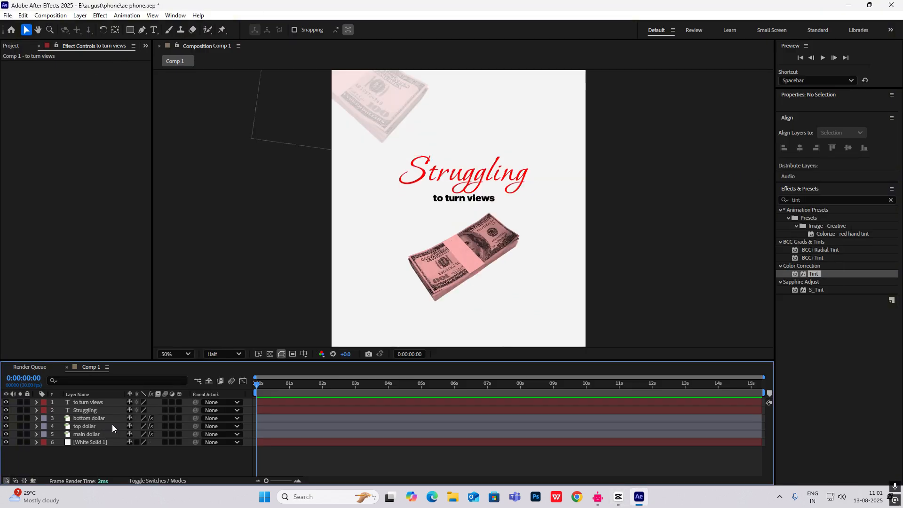
left_click(142, 31)
left_click(286, 31)
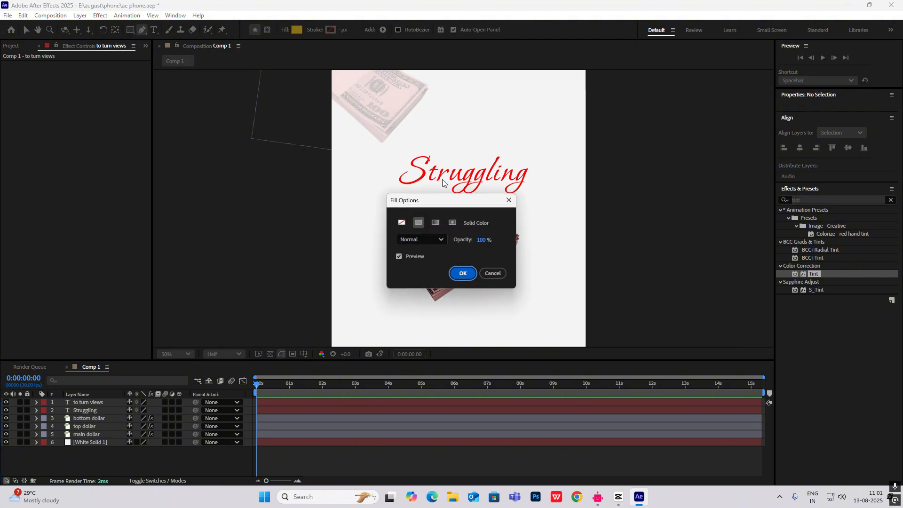
left_click(401, 222)
key("Return")
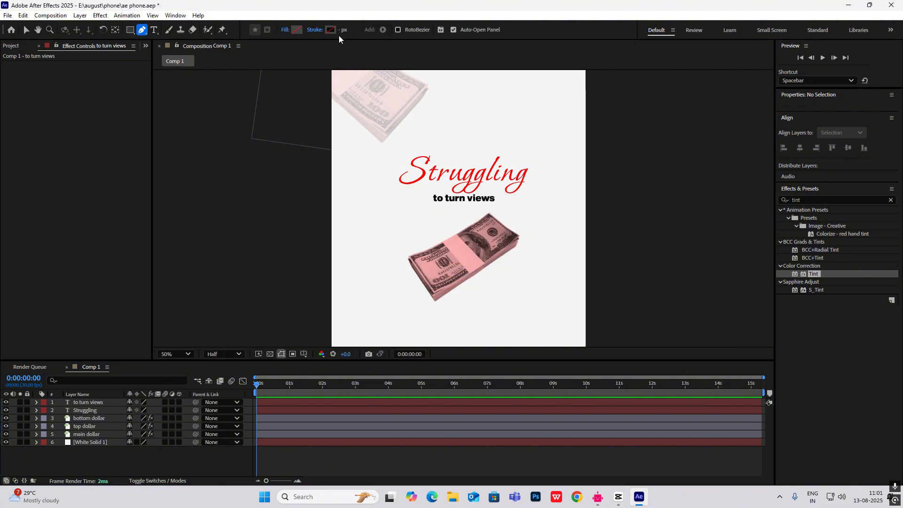
- Set the Pen tool's shape stroke colour to near-black 080808
left_click(335, 32)
left_click(545, 193)
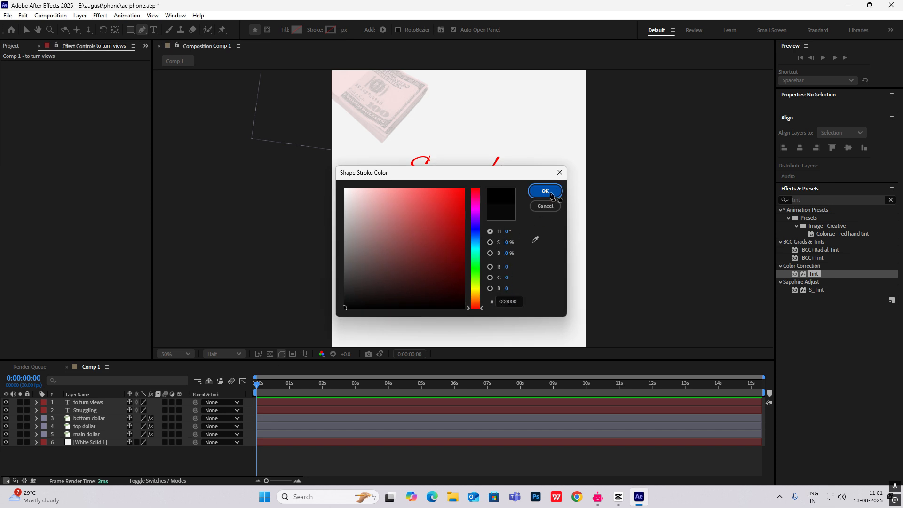
scroll(501, 148, "up", 1)
left_click(331, 30)
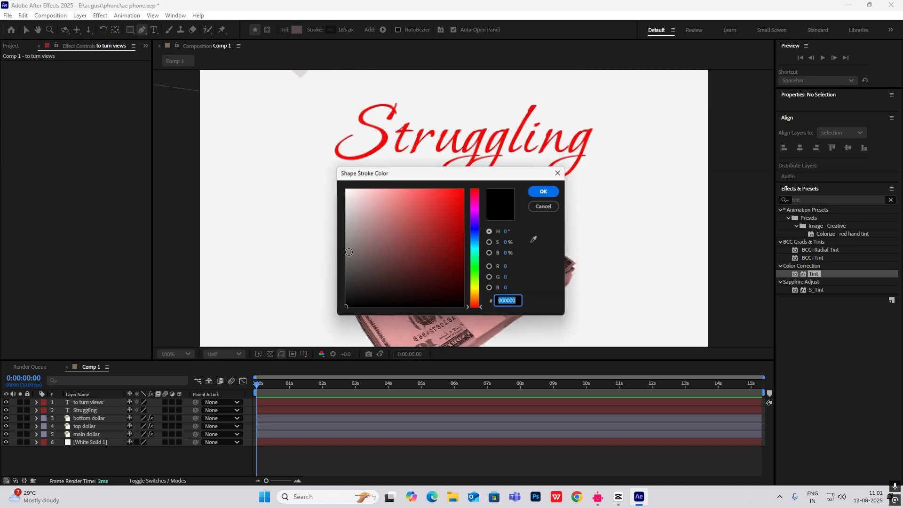
left_click(343, 300)
left_click_drag(343, 300, 334, 304)
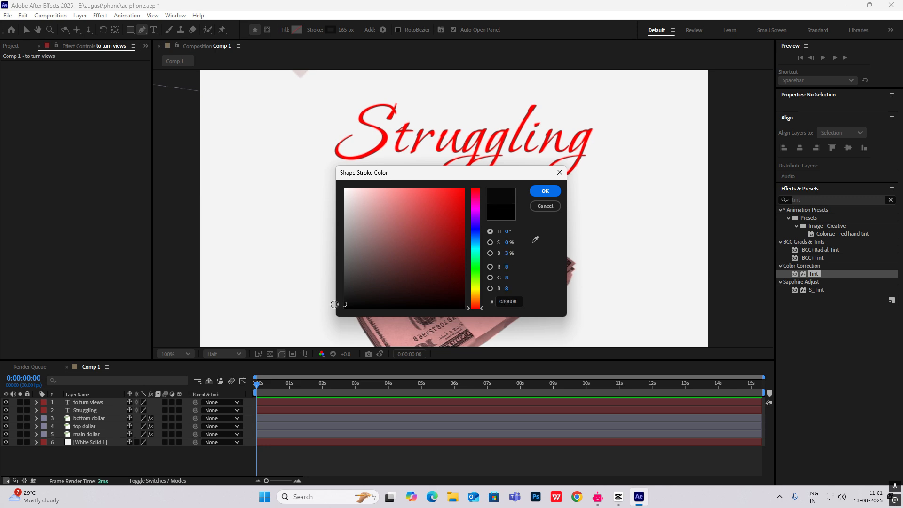
left_click(545, 190)
- Draw a small right-angled corner bracket with a 3 px stroke above the heading's right end and centre its anchor point
scroll(440, 211, "up", 4)
left_click(440, 211)
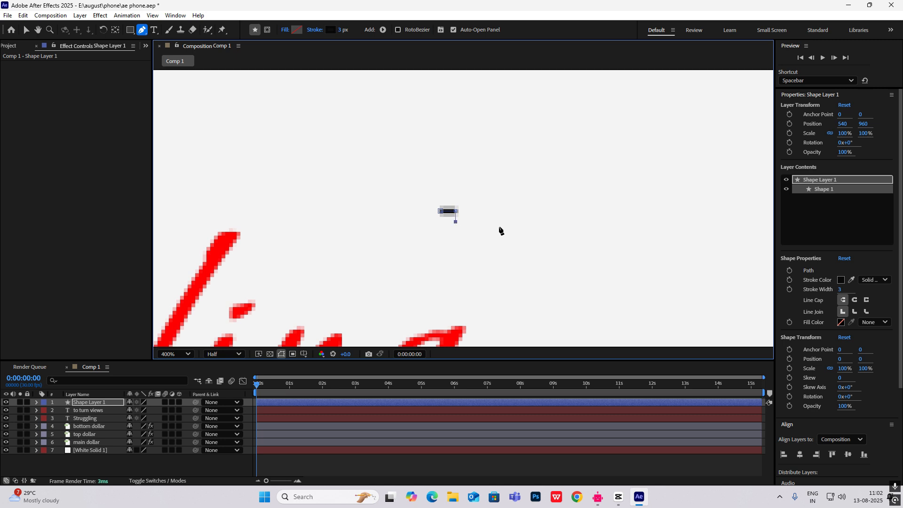
left_click(26, 30)
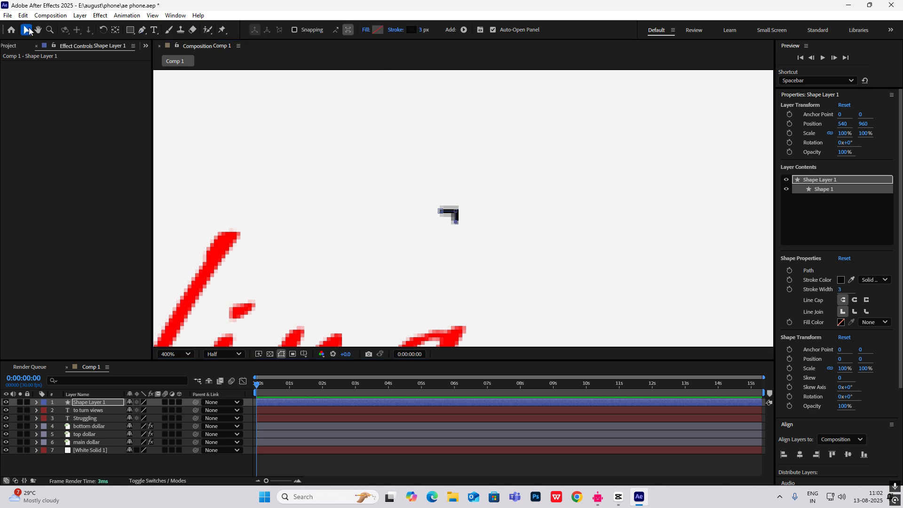
scroll(505, 157, "up", 1)
key("ctrl+alt+Home")
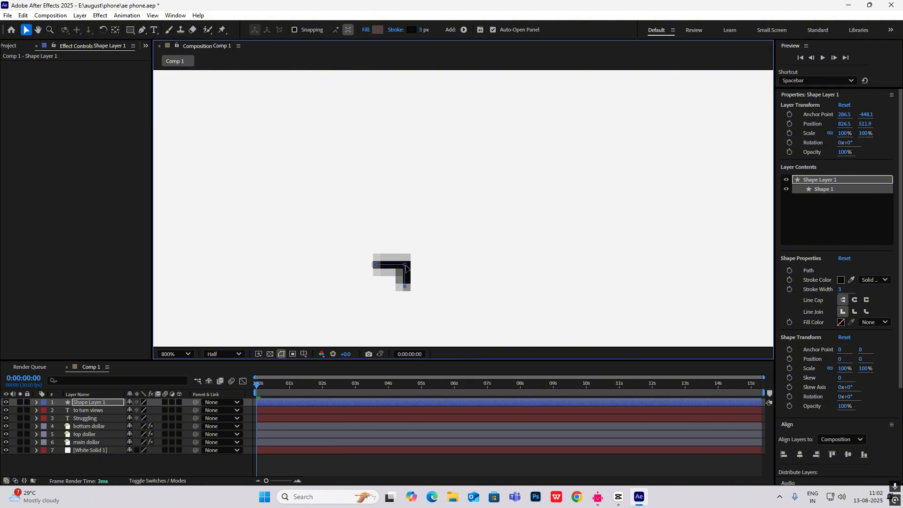
- Move the corner bracket to the heading's upper right, at about 871, 524, and scale it to 274%
scroll(421, 266, "down", 3)
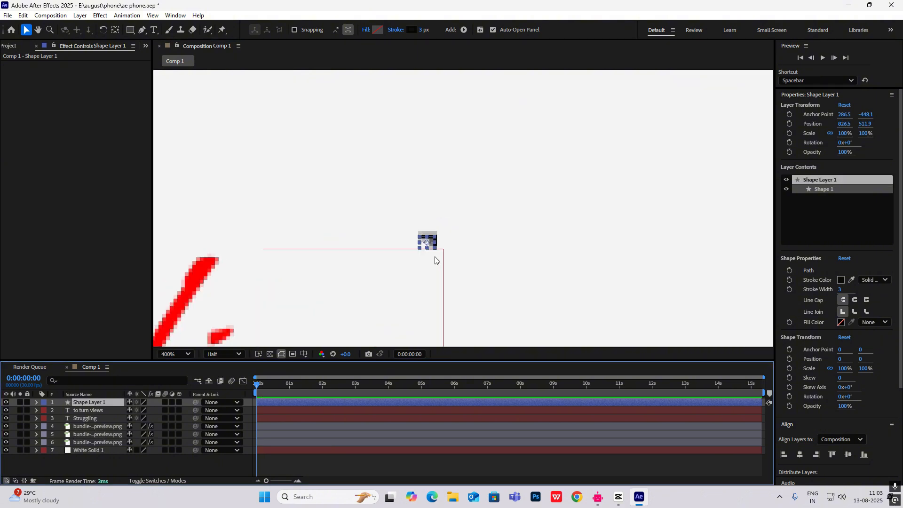
left_click_drag(428, 239, 483, 257)
scroll(482, 256, "down", 2)
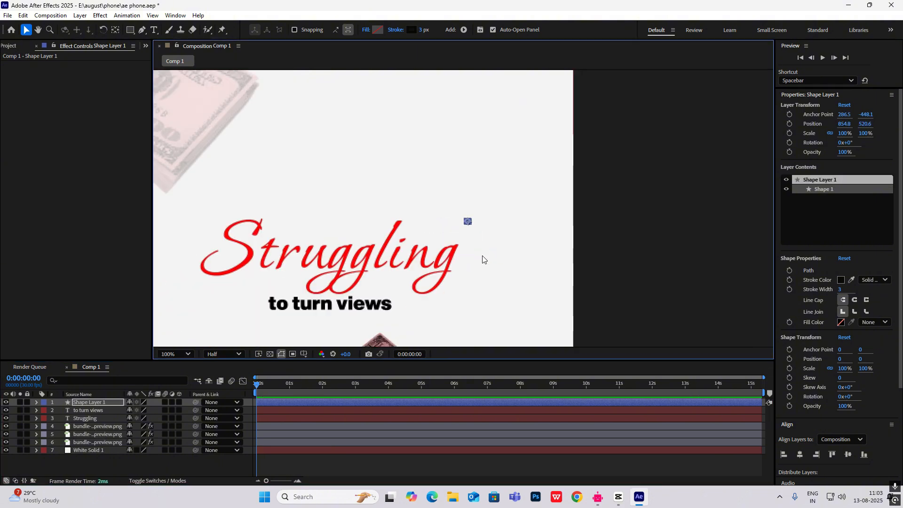
key("s")
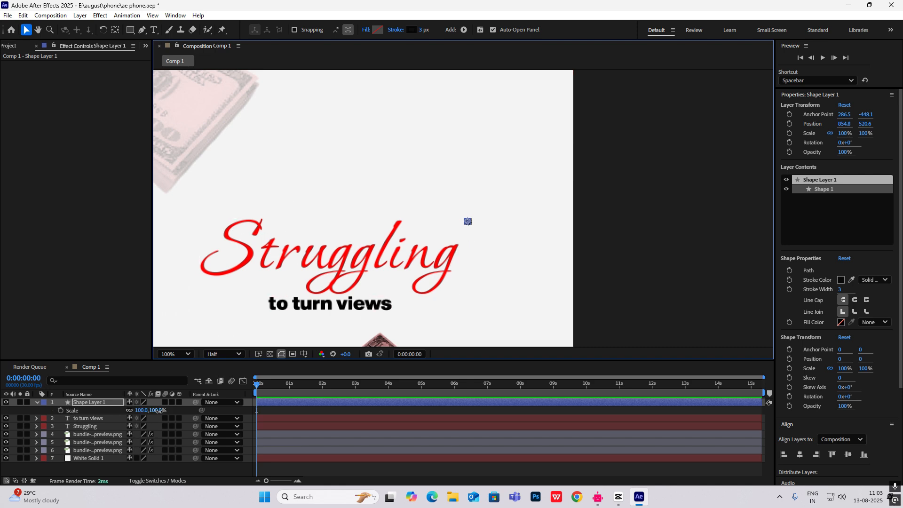
left_click_drag(159, 410, 185, 412)
left_click(655, 247)
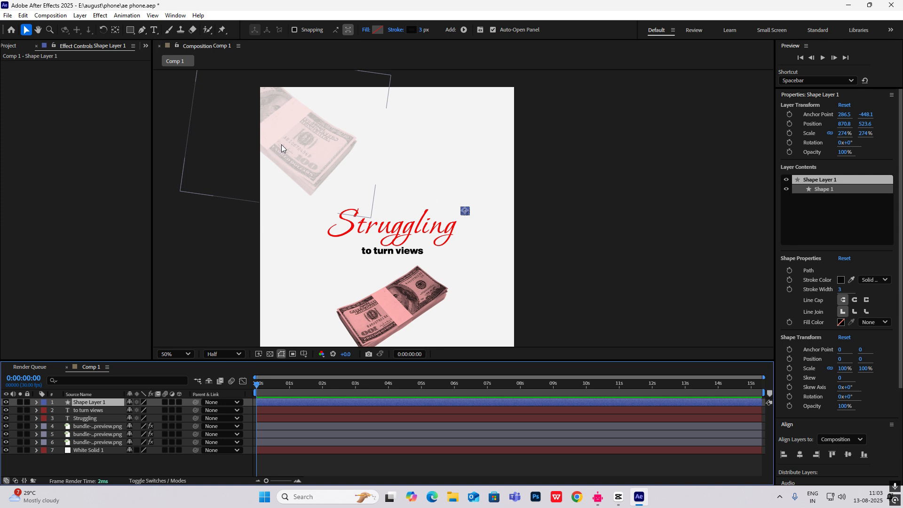
- Show the rulers and place a horizontal guide along the top edge of the corner bracket
key("ctrl+r")
left_click_drag(349, 75, 354, 209)
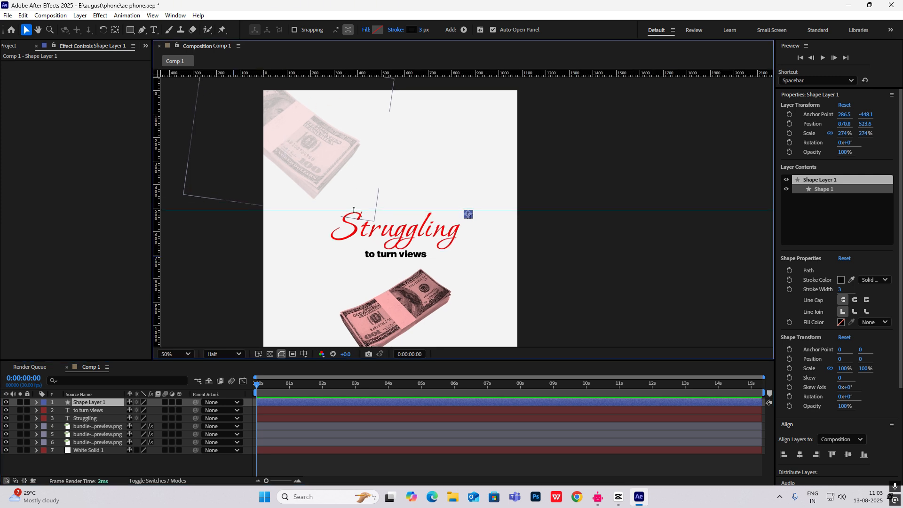
scroll(466, 212, "up", 1)
left_click(587, 231)
left_click_drag(491, 208, 490, 210)
left_click(471, 214)
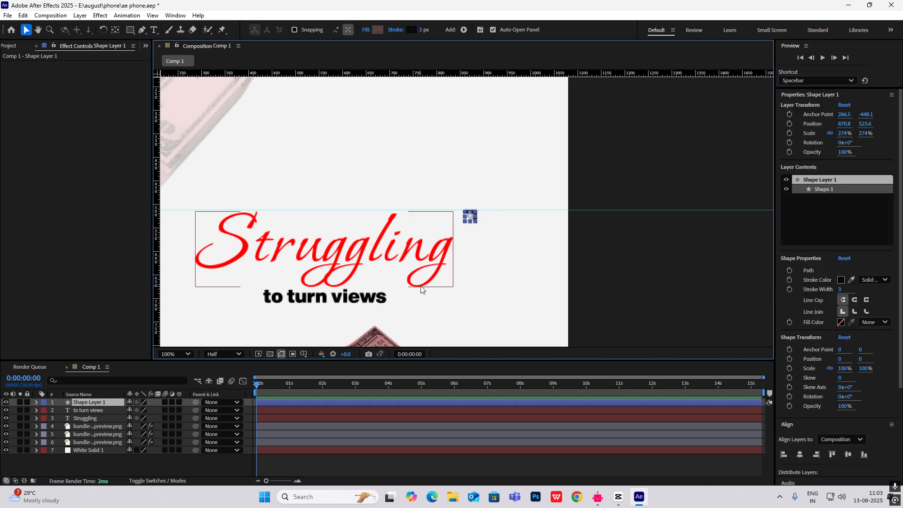
- Rename the bracket's shape layer to "top right corner"
left_click(95, 401)
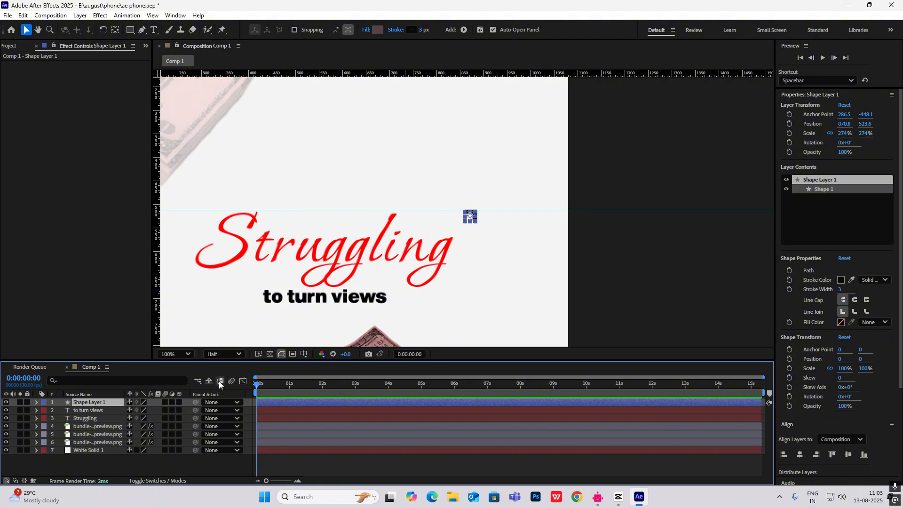
key("Return")
type("righ")
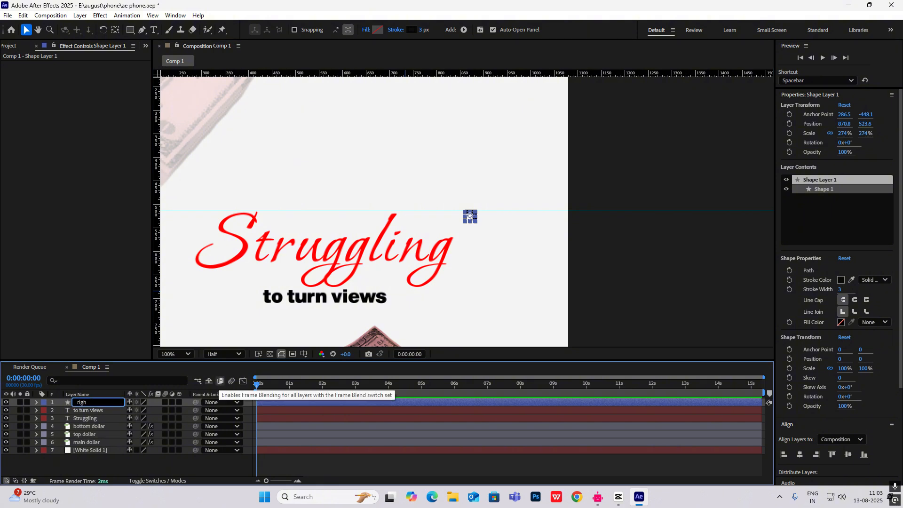
type("t corner")
key("Return")
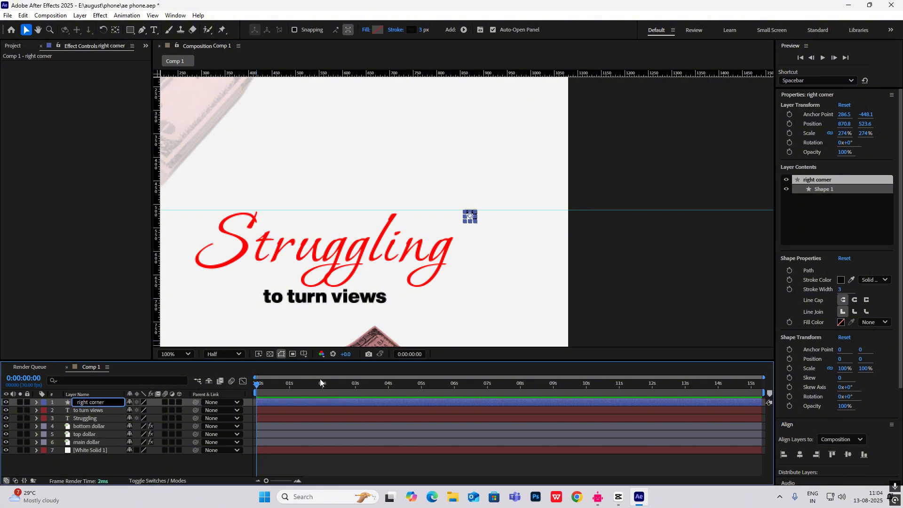
type("top")
left_click(668, 158)
- Duplicate the top right corner bracket to the heading's upper left, at about 248, 520, and rotate the copy 270°
key("ctrl+d")
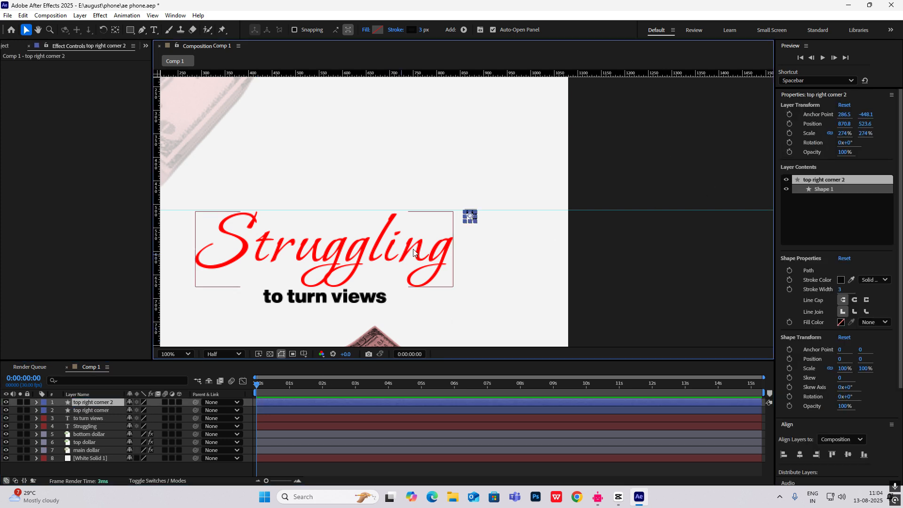
left_click_drag(464, 217, 172, 214)
key("r")
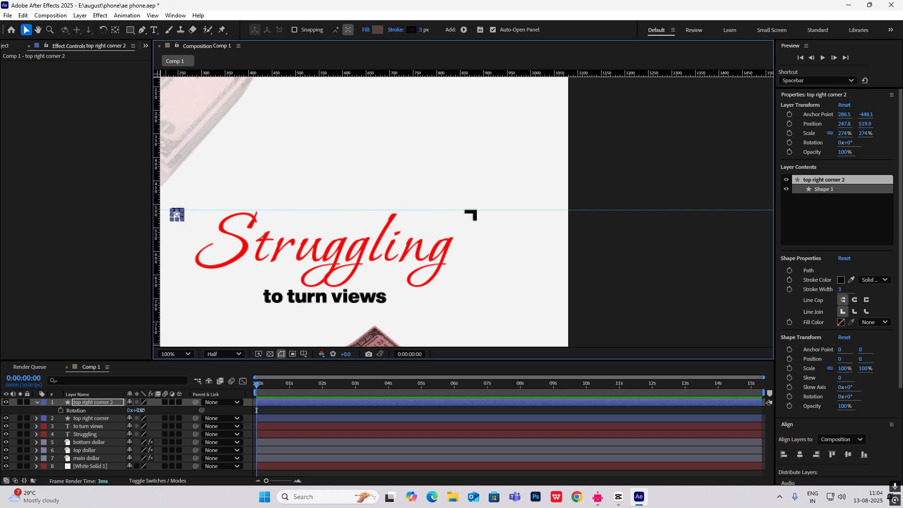
left_click_drag(139, 410, 267, 406)
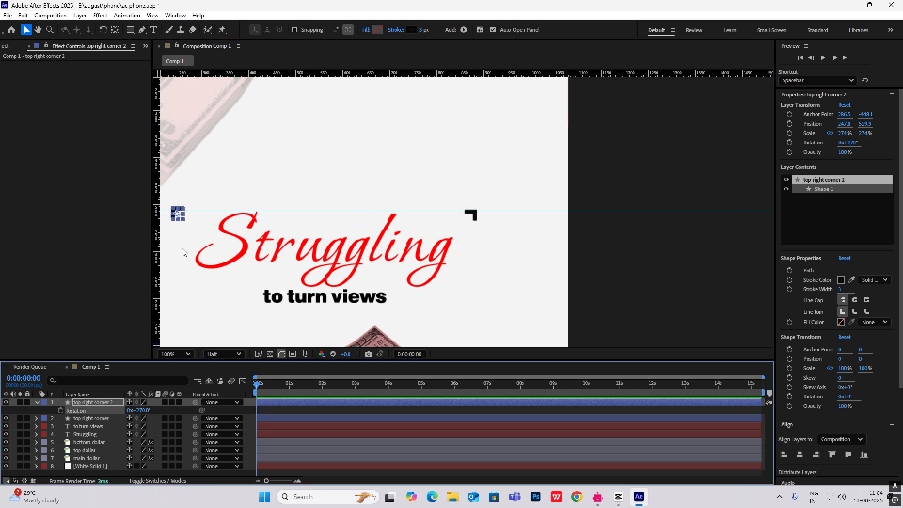
- Align the rotated bracket with the horizontal guide at 247.8, 527 and reselect its layer
left_click_drag(176, 212, 176, 213)
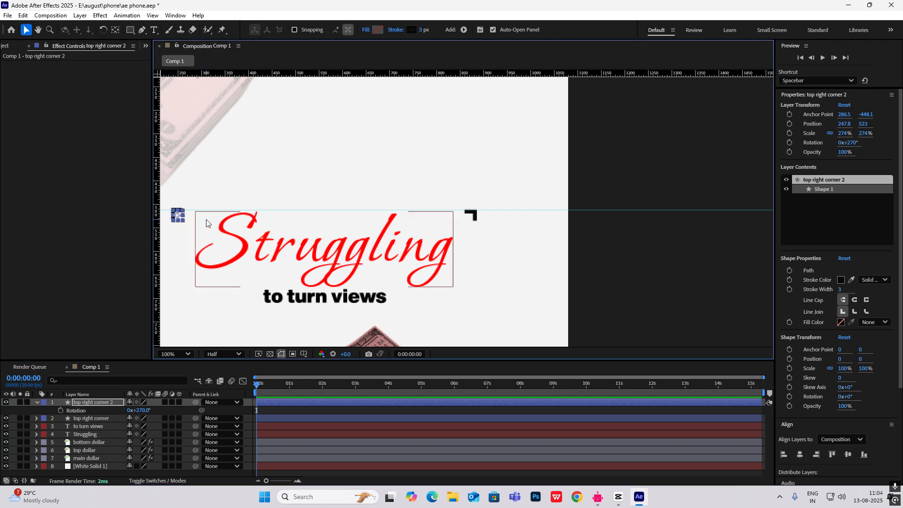
key("period")
left_click_drag(240, 224, 623, 239)
key("p")
key("comma")
left_click(368, 329)
key("comma")
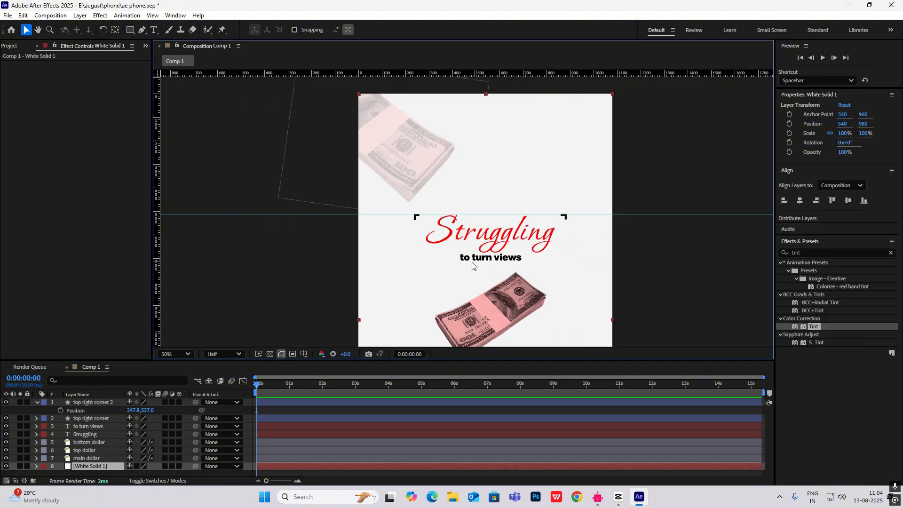
left_click(37, 402)
left_click(94, 402)
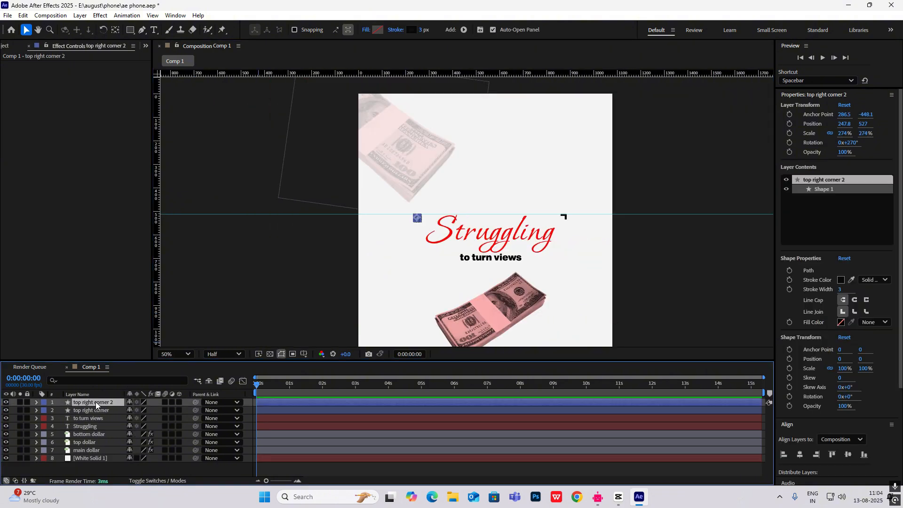
- Rename the rotated bracket's layer to "top left corner 2"
key("Return")
left_click(99, 402)
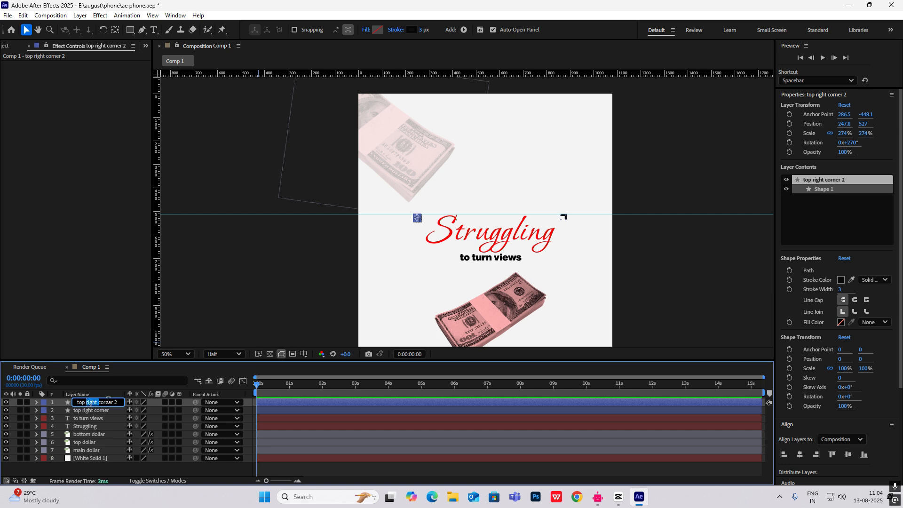
type("lef")
left_click(278, 316)
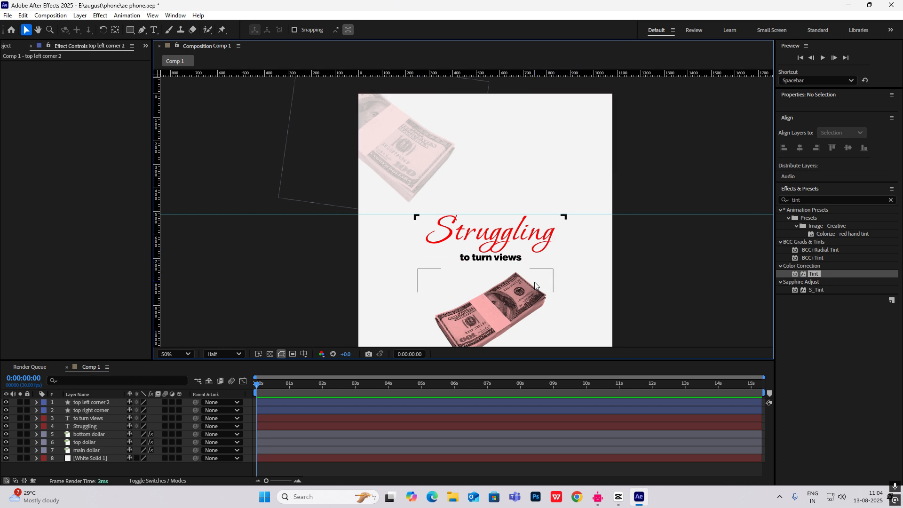
- Duplicate the top left bracket to 247.8, 673, rotate the copy to 1x+90°, and rename it "bottom left corner 3"
left_click(101, 404)
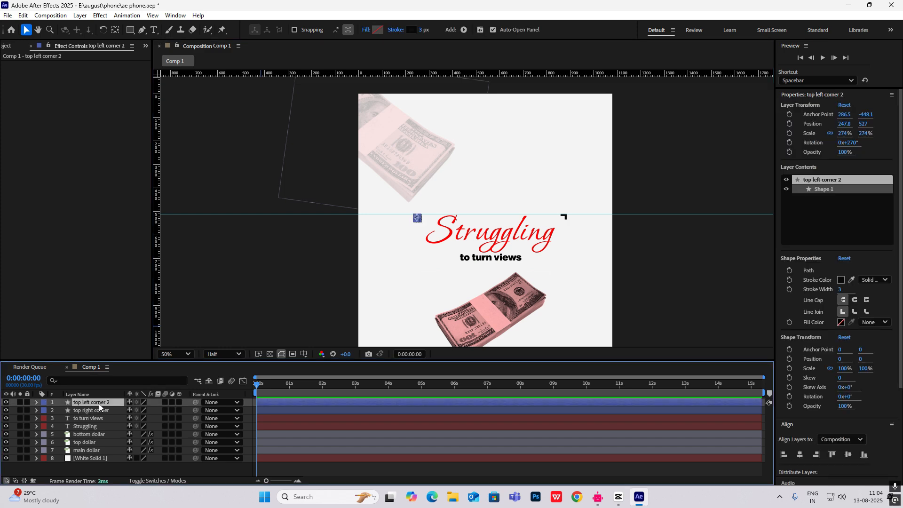
key("ctrl+d")
key("r")
left_click(141, 410)
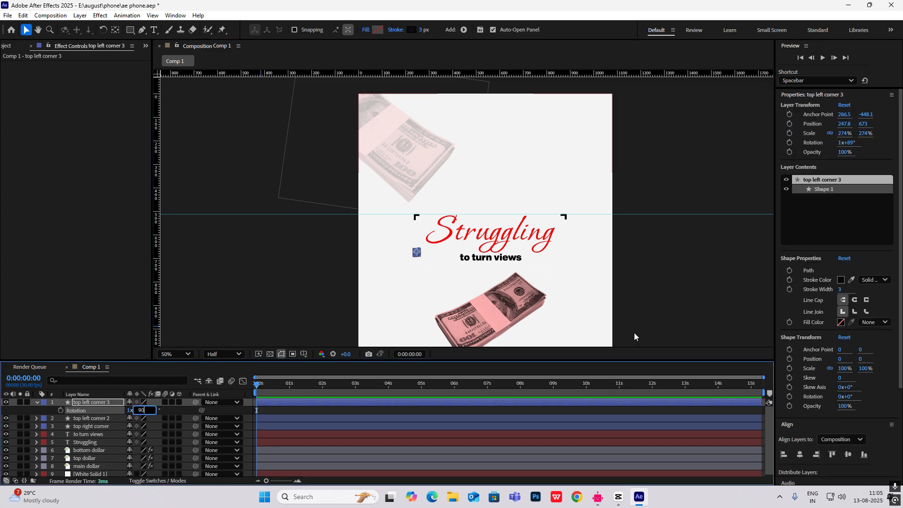
scroll(634, 336, "up", 1)
left_click(96, 402)
key("Return")
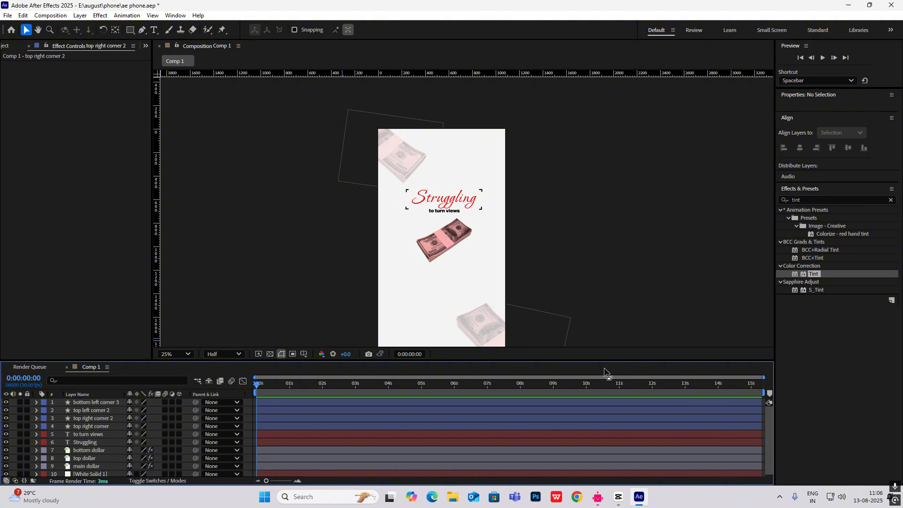
- Check the reference scene in CapCut, return to After Effects, and add a two-line text layer reading "sdfkshfdkksfhkhshfsdfhahsdfhahdshfahsfhdaerwif" and "ksdfhweiufriahsfhahsdfh"
left_click(617, 500)
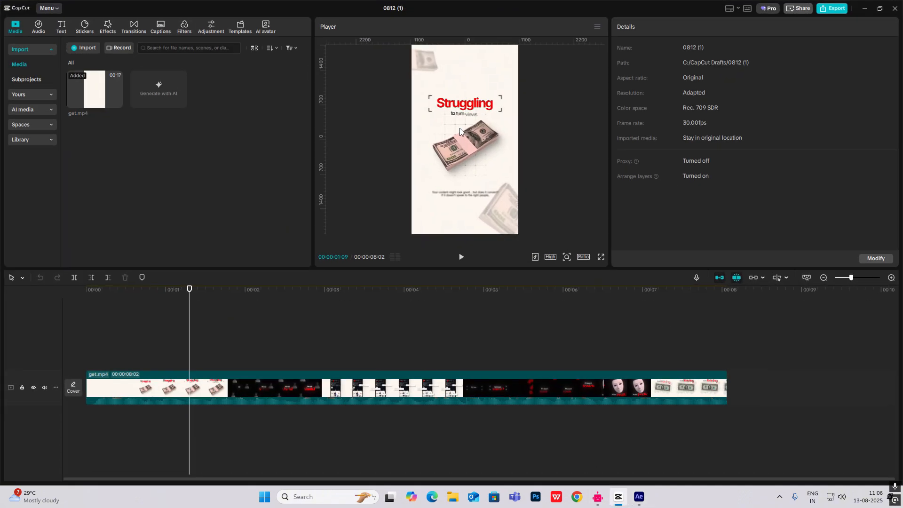
left_click(640, 501)
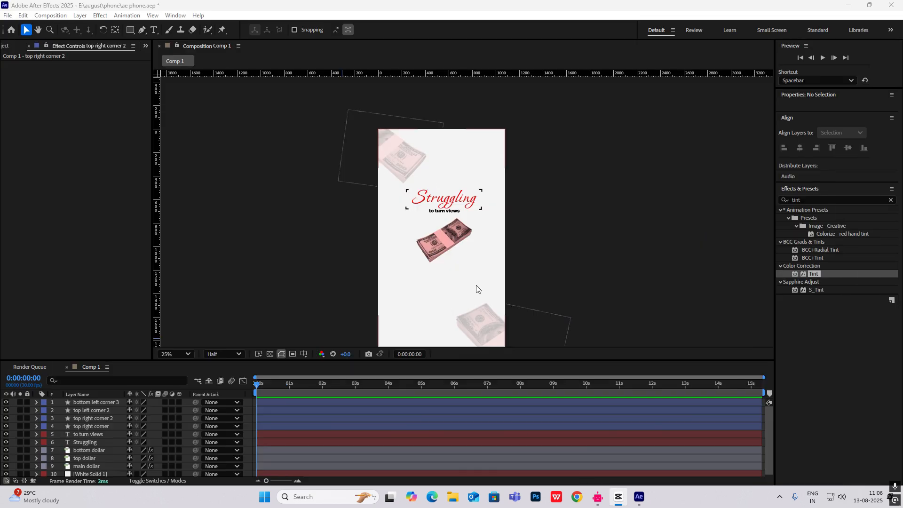
right_click(598, 184)
mouse_move(668, 186)
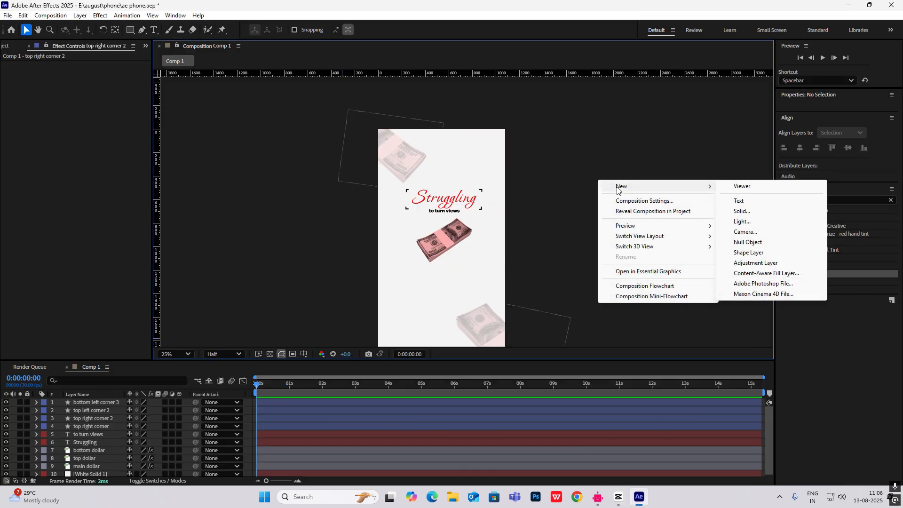
left_click(749, 203)
type("sdfkshfdkksfhkhshfsdfhahsdfhahdshfahsfhdaerwif")
key("Return")
type("ksdfhweiufriahsfhahsdfh")
key("Escape")
- Center the filler text's anchor point, scale it to 8%, and place it below the main dollar bundle at about 549, 1346
left_click_drag(621, 236, 378, 289)
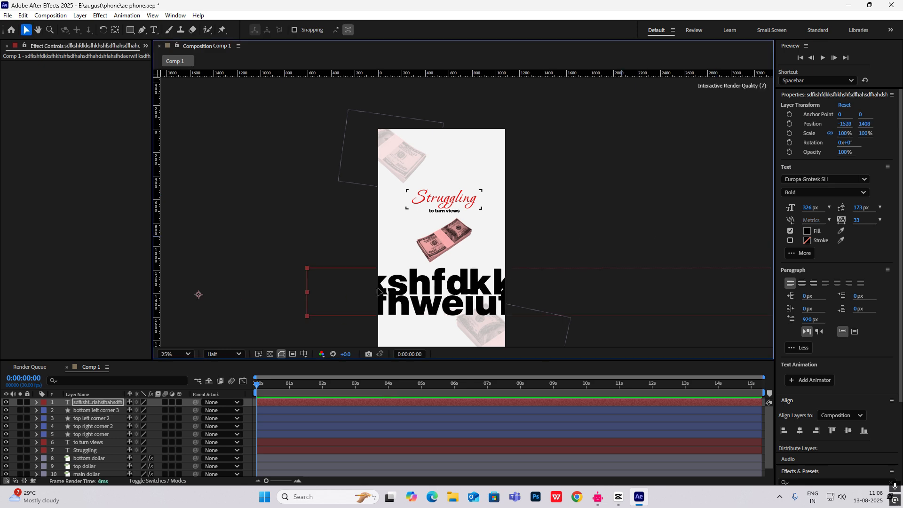
key("ctrl+alt+Home")
key("s")
left_click_drag(140, 410, 96, 410)
left_click_drag(714, 297, 418, 288)
- Extend the filler text's second line with "idsfuhishdfhrihfhhsdffsdf" and scale the text block down further
scroll(489, 235, "up", 2)
key("ctrl+t")
left_click(423, 192)
type("idsfuhishdfhrihfhhsdffsdf")
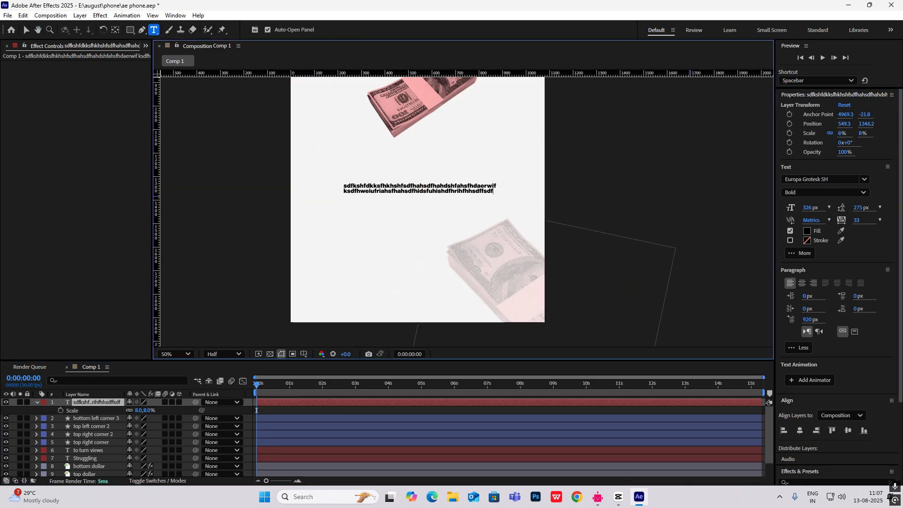
key("Escape")
left_click_drag(134, 410, 101, 410)
scroll(445, 193, "down", 2)
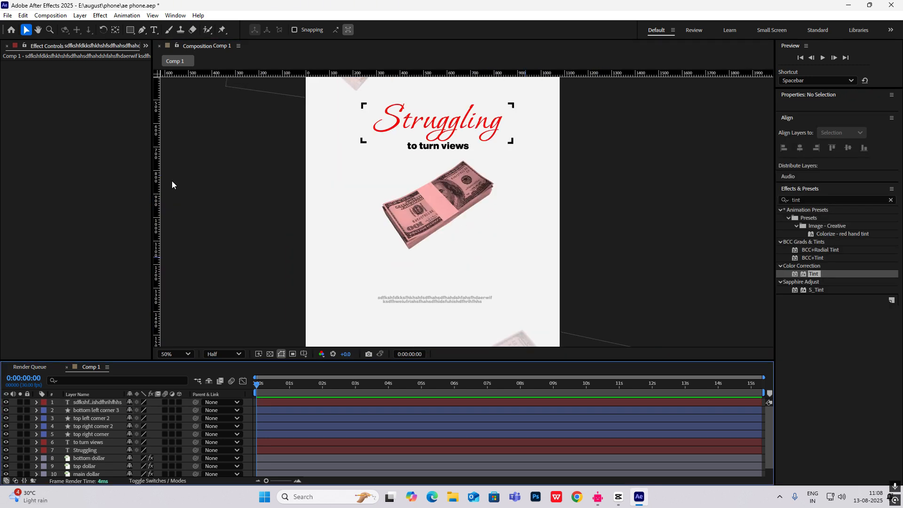
- Draw a thin vertical line with the Pen tool to the left of the main dollar bundle, at about x = 100
left_click(142, 30)
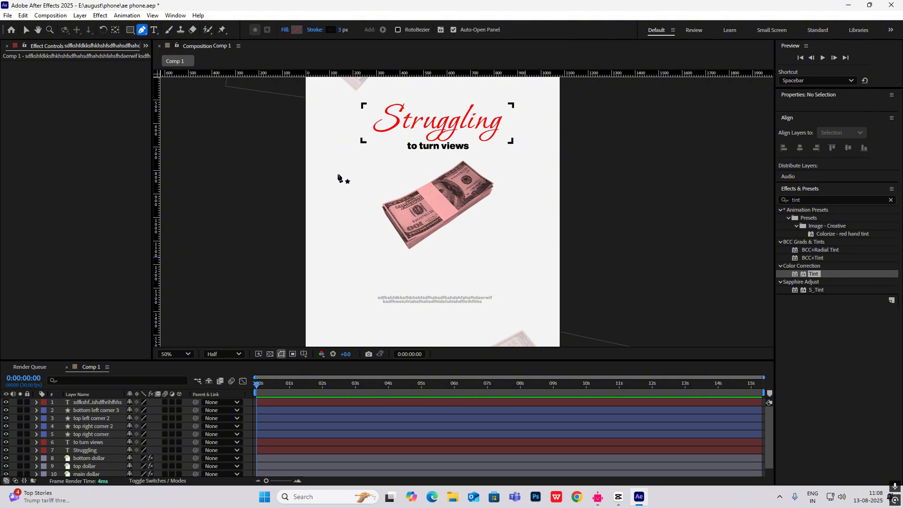
left_click(329, 167)
left_click(329, 226)
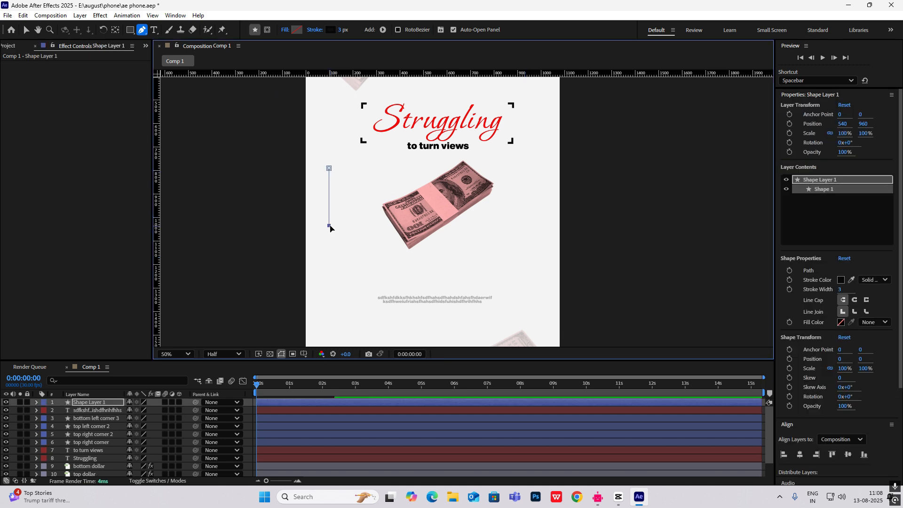
key("v")
left_click(195, 325)
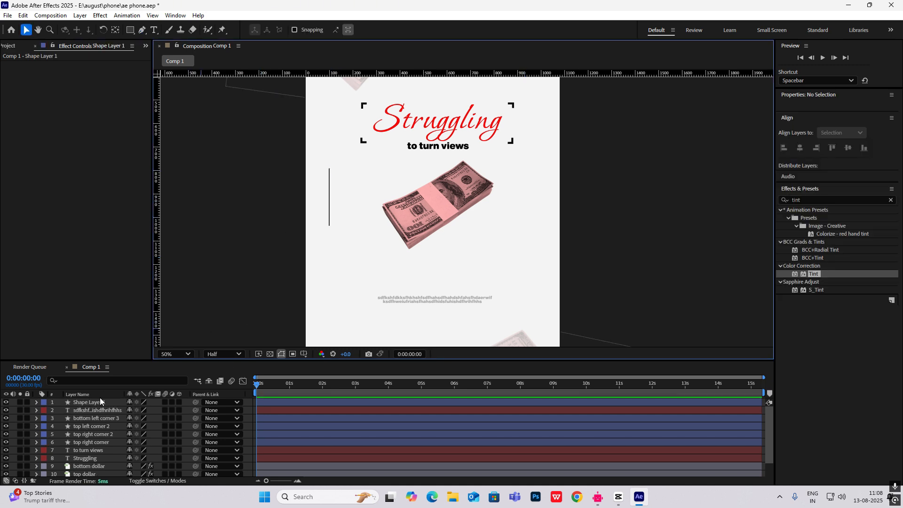
- Duplicate the vertical line's layer and shift the copy to position 578, 960
left_click(97, 402)
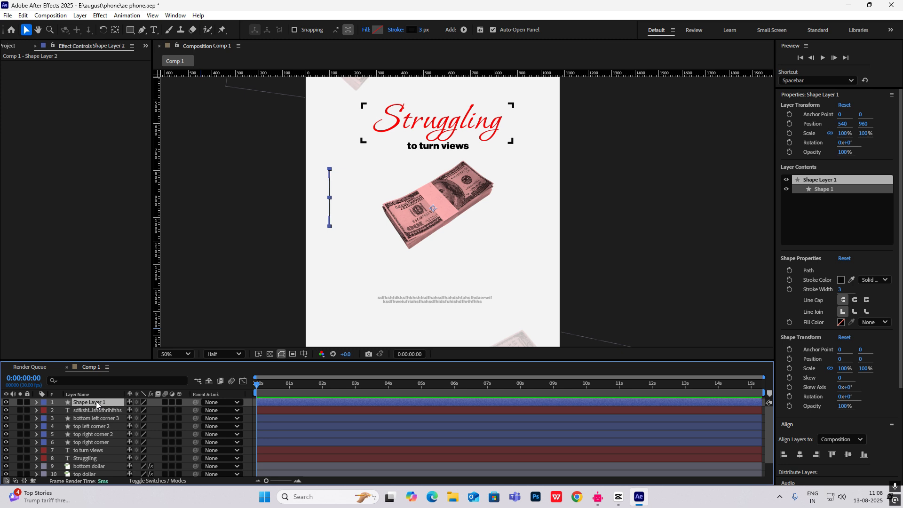
key("ctrl+d")
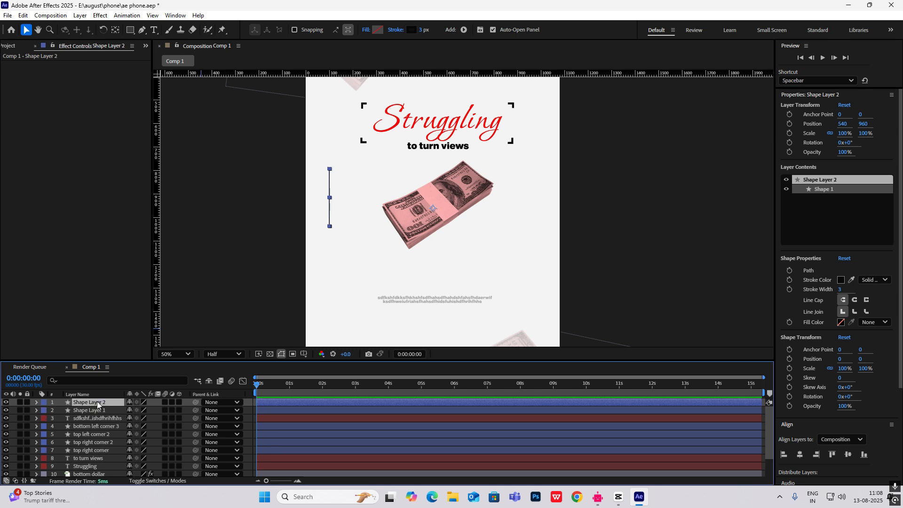
key("p")
left_click_drag(133, 410, 148, 410)
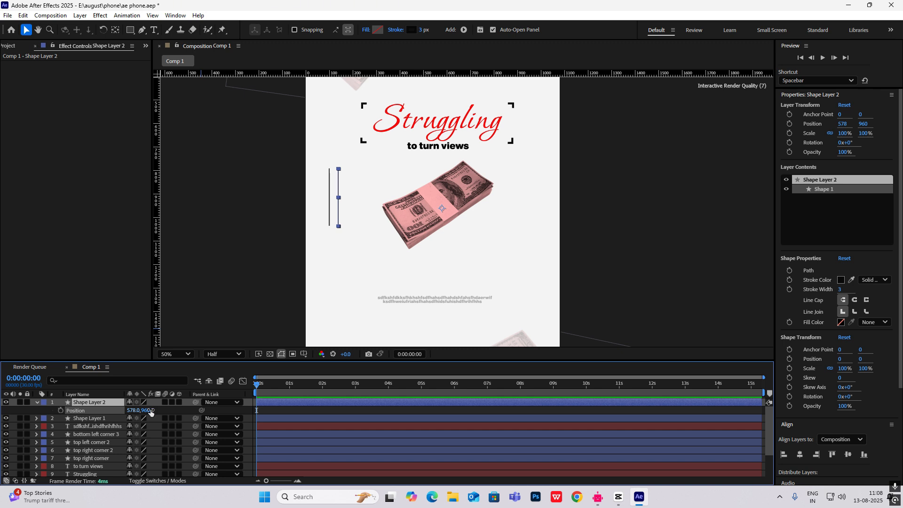
- Add three more copies of the vertical line, spaced to the right at X positions 618, 655 and 688
left_click(109, 402)
key("ctrl+d")
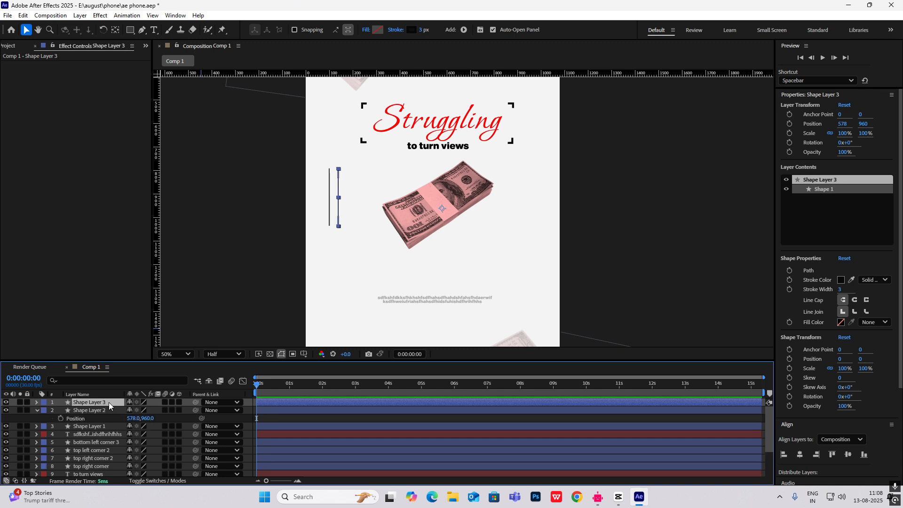
key("p")
left_click_drag(130, 411, 151, 415)
left_click(107, 403)
key("ctrl+d")
key("p")
left_click(106, 402)
key("ctrl+d")
key("p")
left_click(649, 234)
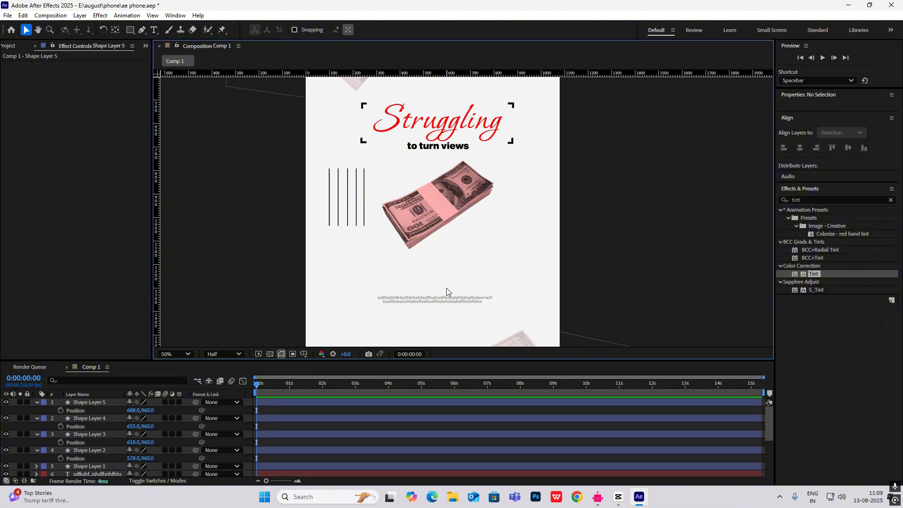
- Duplicate the first vertical line, center the copy's anchor point, and rotate it 90° into a horizontal line
left_click(37, 403)
left_click(37, 410)
left_click(37, 418)
left_click(37, 425)
left_click(89, 435)
key("ctrl+d")
key("r")
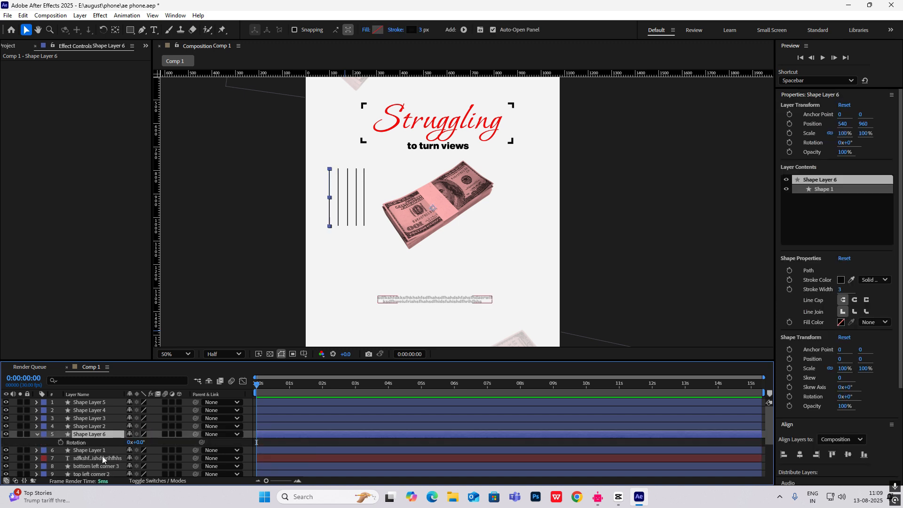
left_click_drag(140, 442, 166, 442)
key("ctrl+alt+Home")
left_click(141, 442)
type("90")
left_click(208, 445)
- Position the horizontal line at 178, 825.8 and add four copies below it at Y 860.8, 896.8, 930.8 and 963.8
left_click(102, 434)
key("p")
left_click(37, 434)
key("ctrl+d")
key("p")
key("ctrl+d")
key("p")
key("ctrl+d")
key("p")
key("ctrl+d")
key("p")
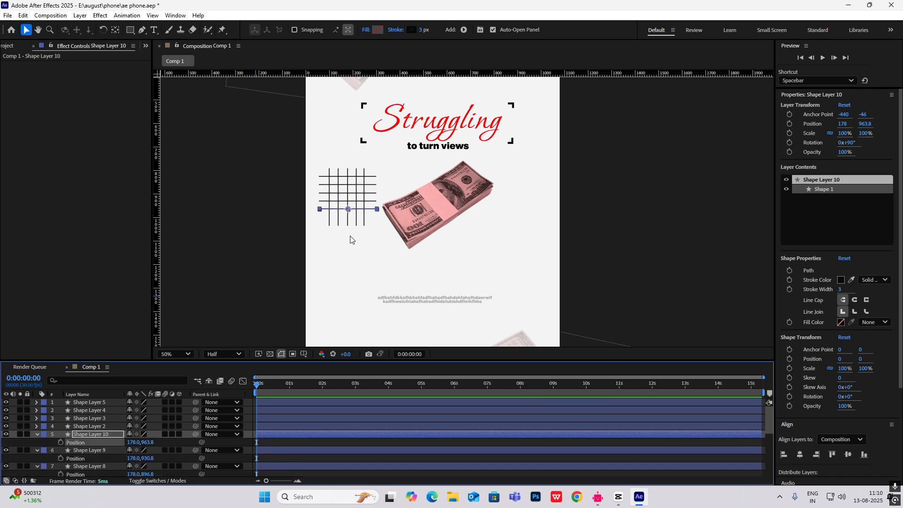
- Move the five horizontal lines down slightly together so they are centered on the vertical lines, and collapse all layer properties
left_click(37, 434)
left_click(37, 442)
left_click(37, 450)
left_click(37, 457)
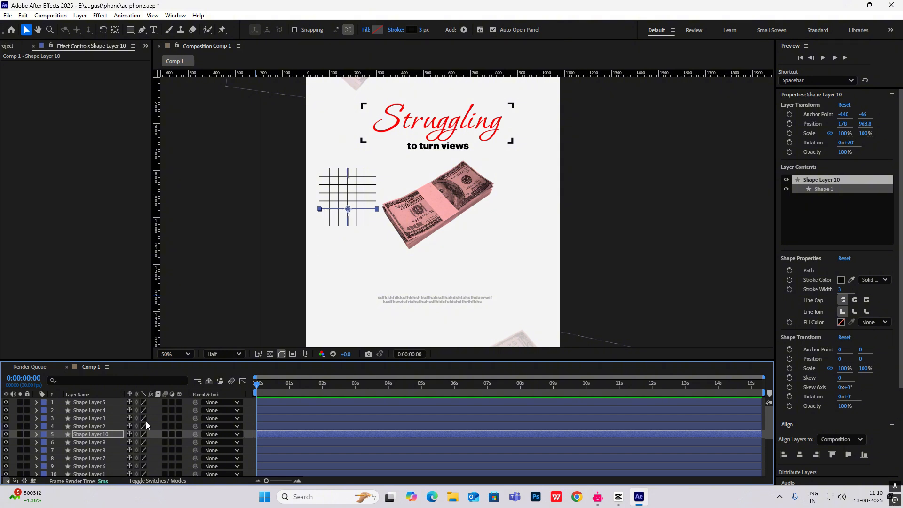
left_click(112, 463)
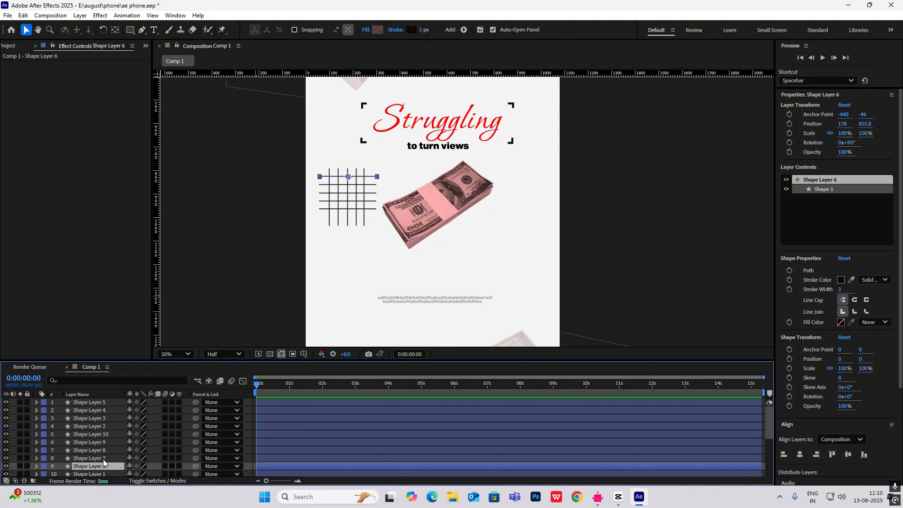
left_click(108, 434, "shift")
key("p")
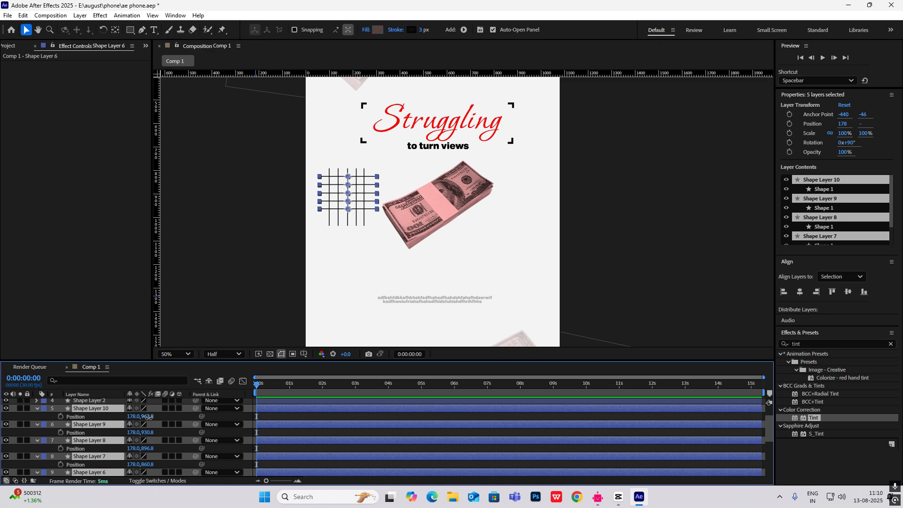
left_click_drag(149, 418, 155, 418)
left_click(667, 190)
key("ctrl+a")
key("u")
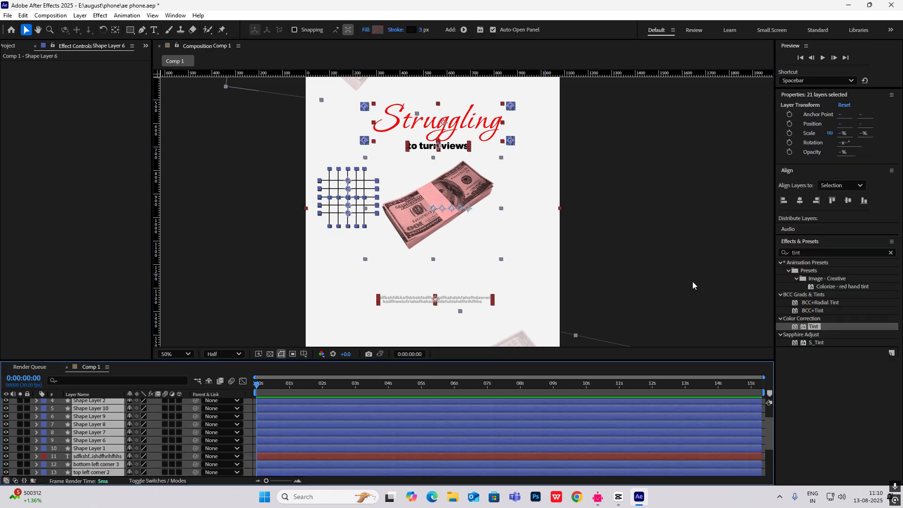
- Lower the opacity of all ten grid line layers together
left_click(693, 284)
scroll(70, 452, "up", 3)
left_click(106, 402)
scroll(109, 425, "down", 3)
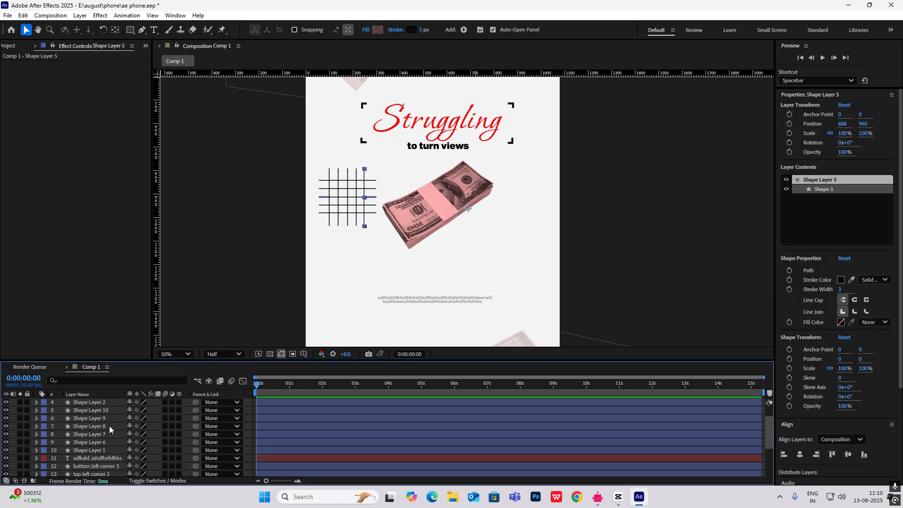
left_click(105, 452, "shift")
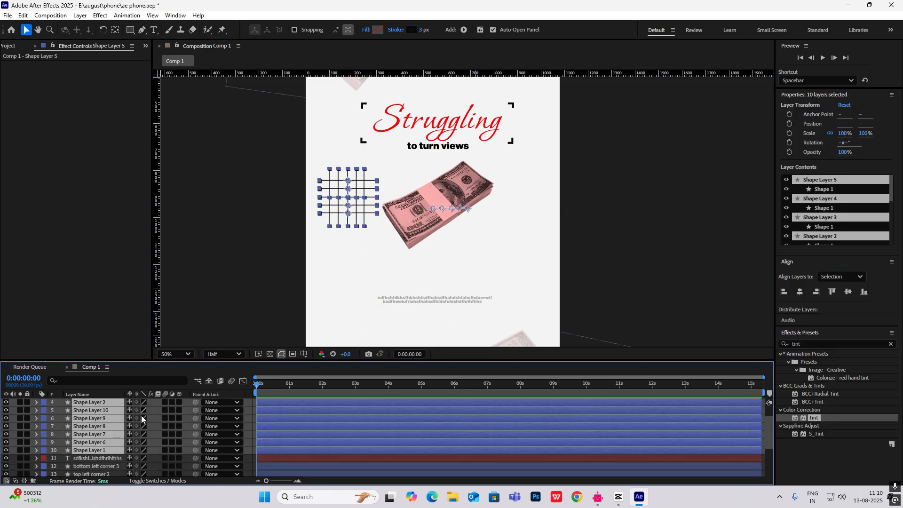
scroll(108, 441, "up", 3)
scroll(108, 442, "down", 3)
key("t")
left_click_drag(133, 410, 112, 414)
left_click(658, 226)
key("u")
- Set up the Ellipse tool with no stroke and a black 000000 fill
right_click(665, 164)
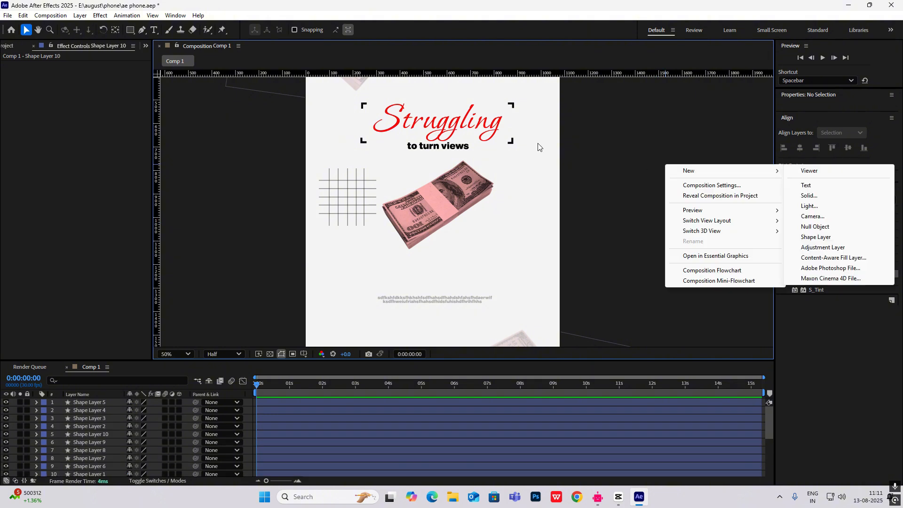
key("Escape")
left_click_drag(130, 30, 191, 47)
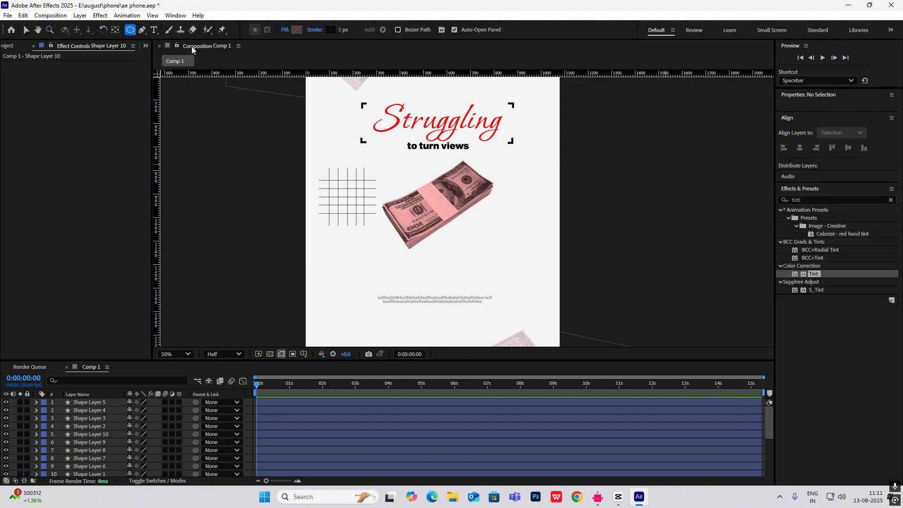
left_click(326, 31)
left_click(396, 223)
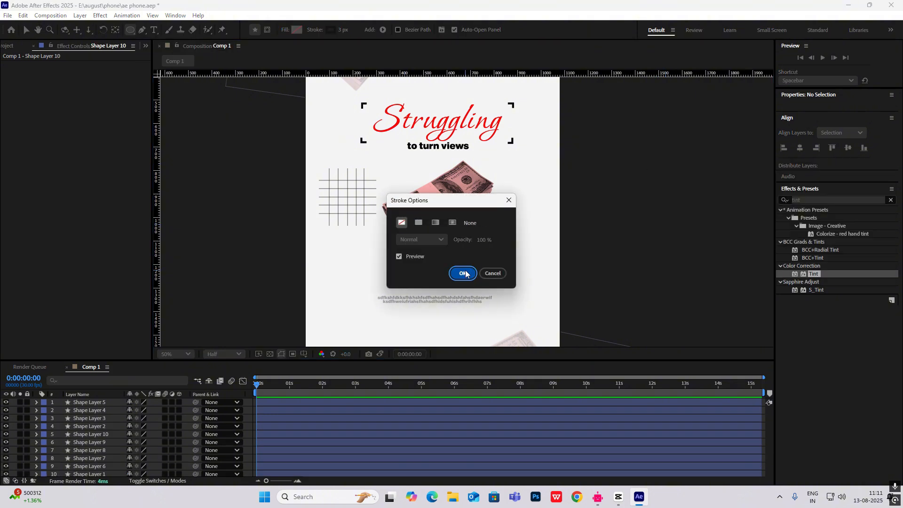
left_click(463, 273)
left_click(295, 33)
left_click_drag(417, 210, 345, 307)
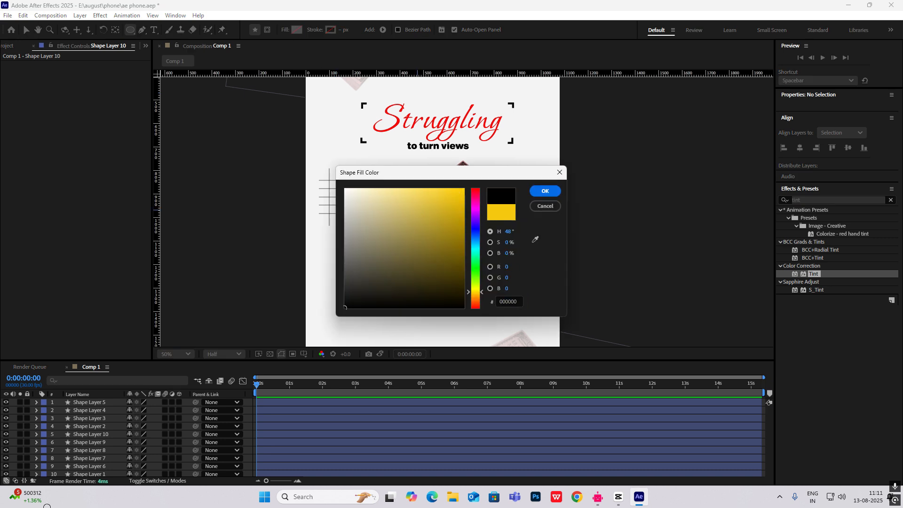
left_click(539, 192)
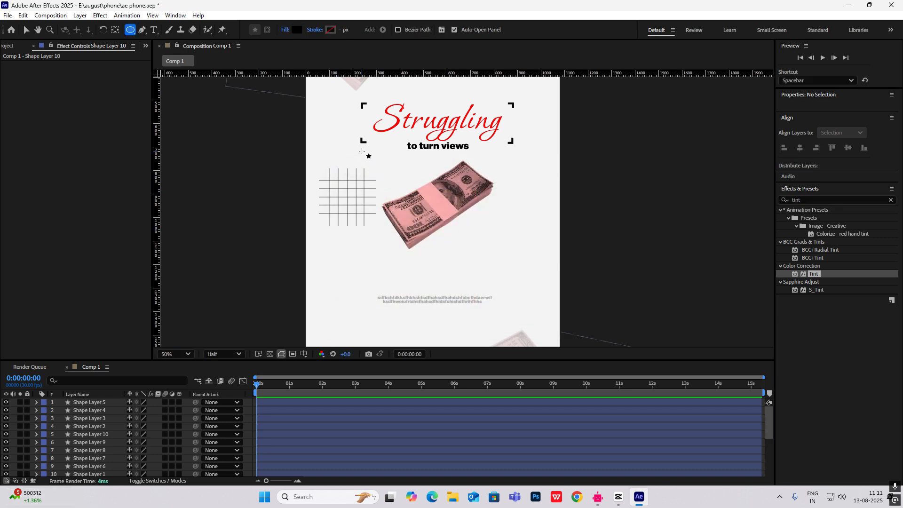
- Draw a 46 px circle above the grid, center its anchor point, and move it onto the grid's upper-left intersection
left_click_drag(362, 151, 373, 162)
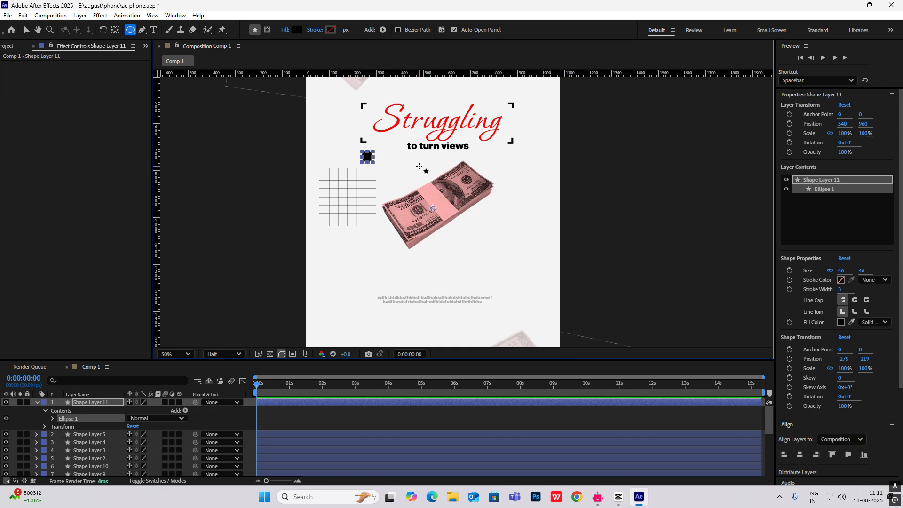
key("ctrl+alt+Home")
key("v")
left_click_drag(367, 158, 329, 182)
- Scale the black circle down to 20% as a small grid dot
scroll(331, 181, "up", 2)
key("space")
left_click_drag(272, 169, 663, 190)
key("s")
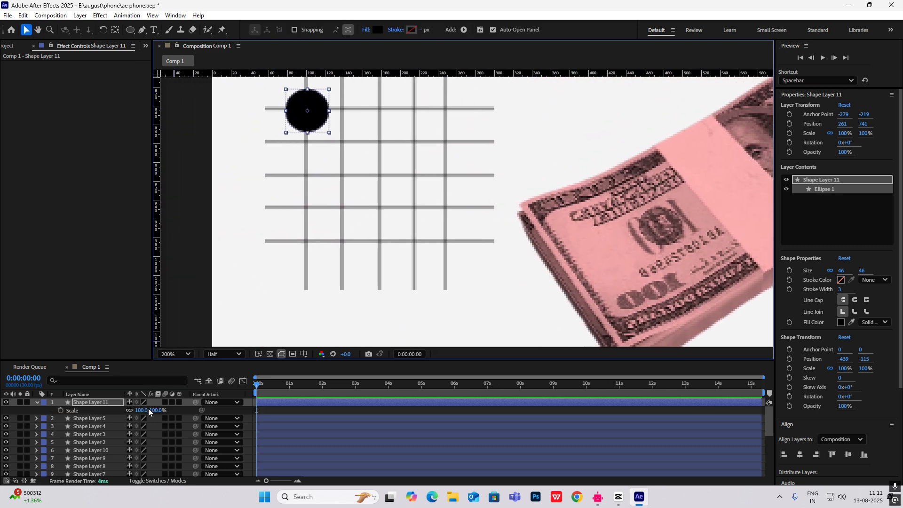
left_click_drag(158, 410, 130, 415)
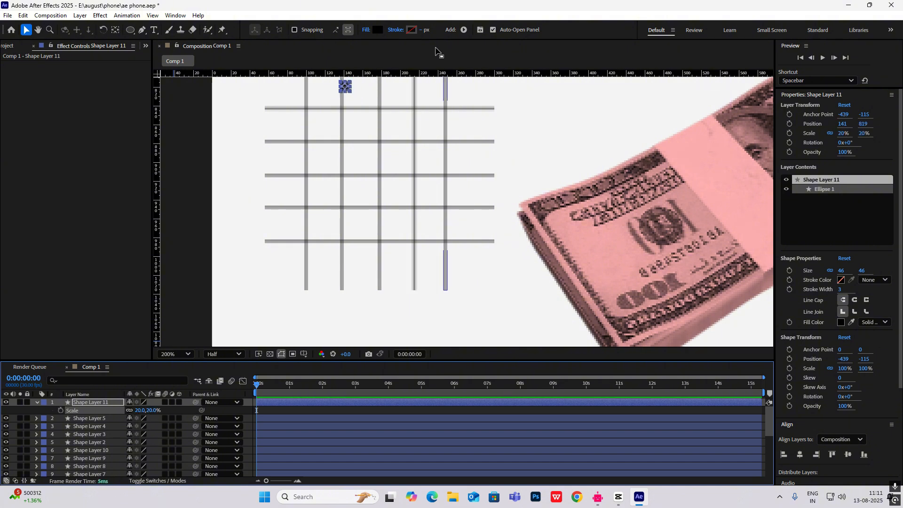
- Move the black dot onto the grid's upper-left line intersection and duplicate it across the top row of intersections
left_click_drag(345, 88, 306, 108)
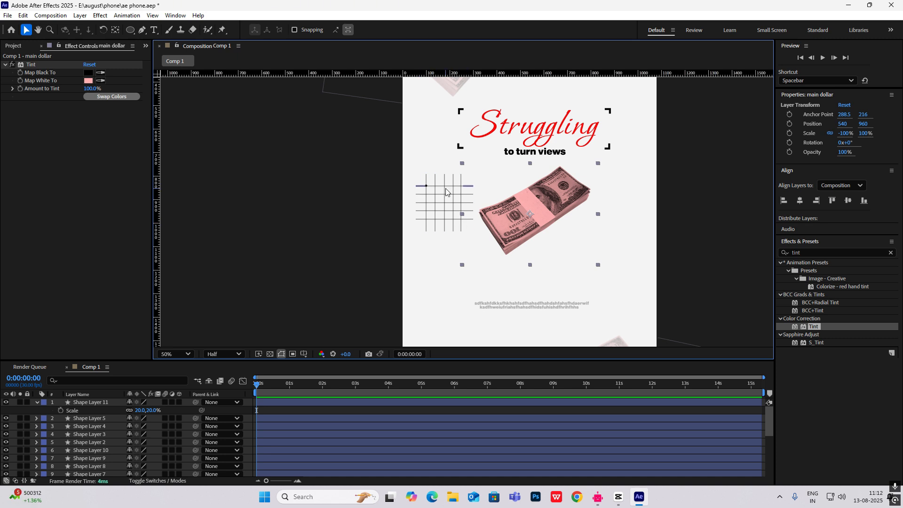
scroll(446, 192, "up", 1)
left_click(91, 402)
key("ctrl+d")
scroll(446, 192, "up", 1)
key("ctrl+d")
key("ctrl+d")
key("p")
left_click(658, 225)
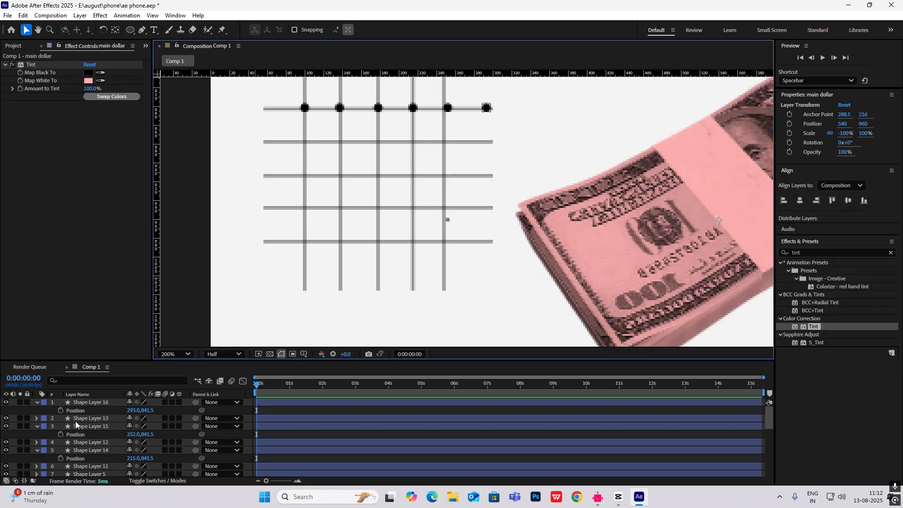
- Delete the surplus dot in the top row and duplicate the five-dot row onto the four grid rows below
left_click(101, 444)
key("Delete")
key("p")
key("ctrl+d")
key("p")
key("ctrl+d")
key("p")
left_click_drag(146, 417, 162, 419)
key("ctrl+d")
key("ctrl+d")
left_click_drag(148, 417, 157, 420)
- Select all grid line and dot layers and precompose them as "grid"
scroll(423, 324, "down", 2)
key("ctrl+a")
left_click(90, 402)
left_click(94, 458, "shift")
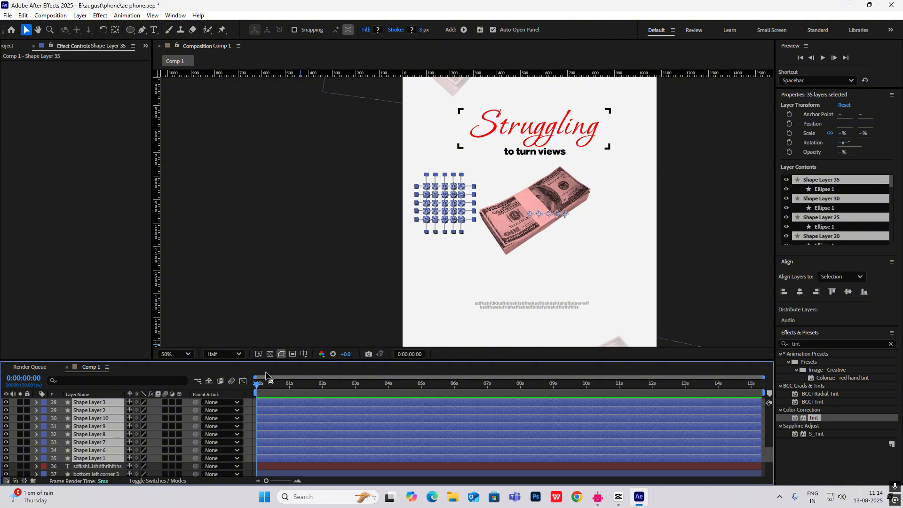
key("ctrl+shift+c")
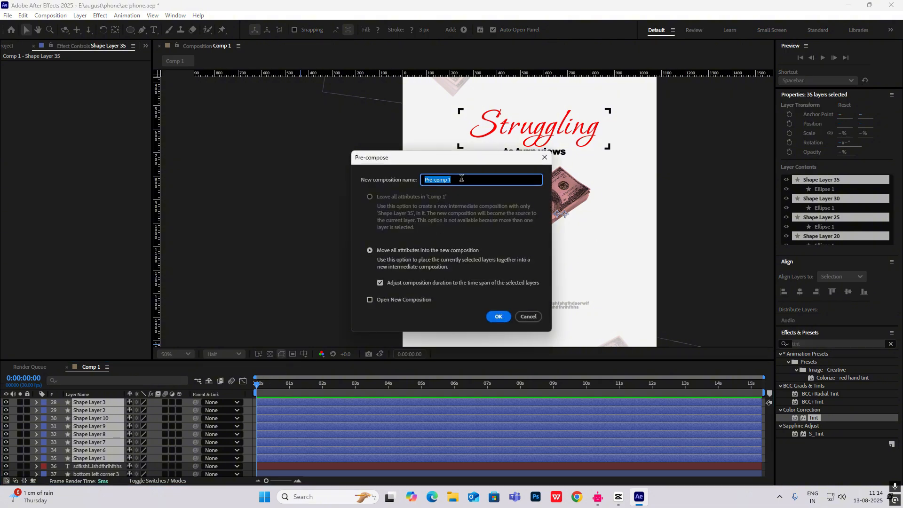
type("grid")
left_click(498, 316)
left_click(709, 237)
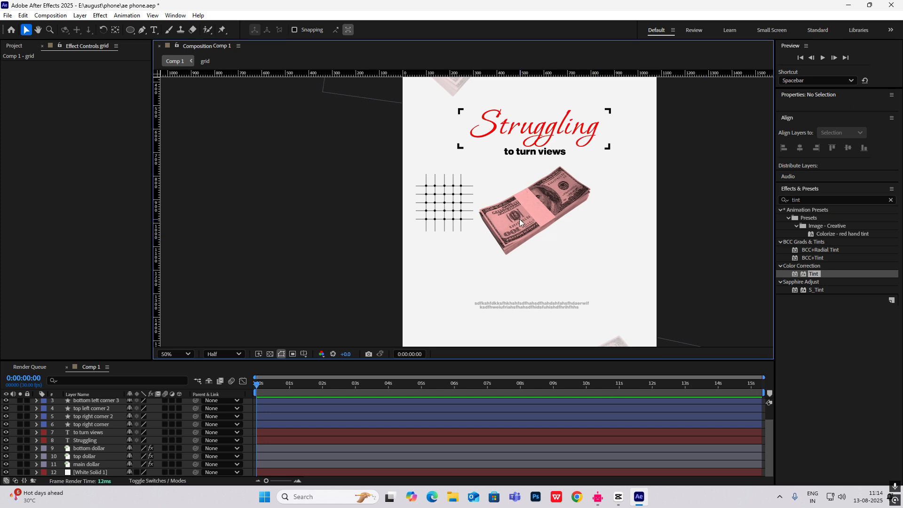
- Move the grid layer horizontally to X position 923 and place it beneath the main dollar layer
scroll(94, 408, "up", 2)
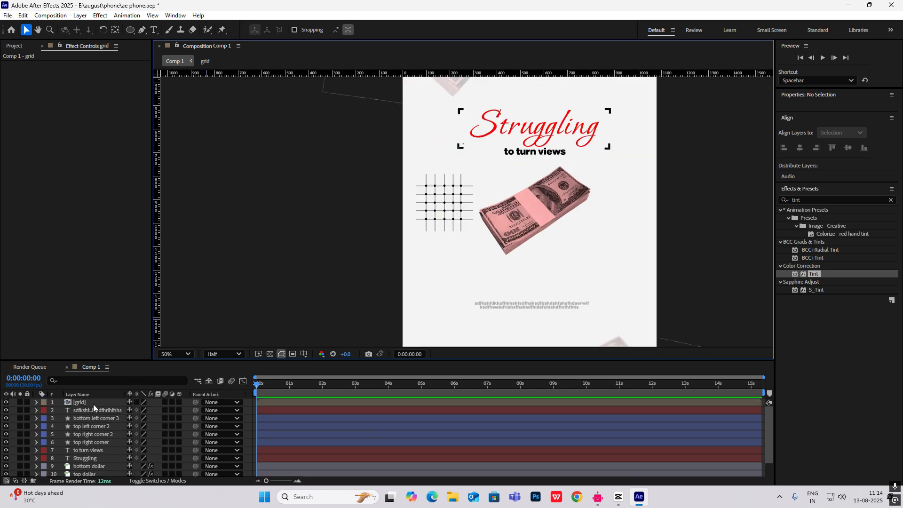
left_click(99, 403)
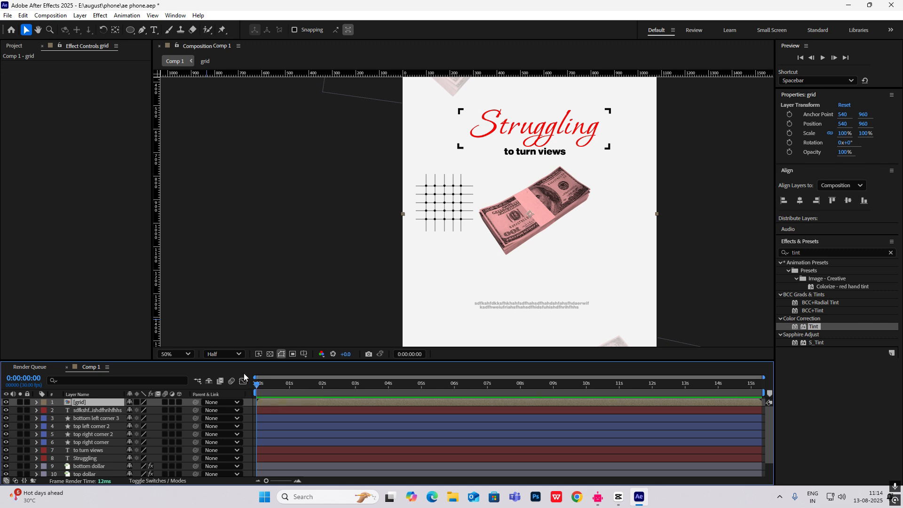
key("p")
left_click_drag(133, 410, 317, 420)
left_click_drag(98, 404, 94, 468)
- Scale the grid layer to 160%, center its anchor point on the lines, and position it behind the main dollar bundle at 549, 928
key("s")
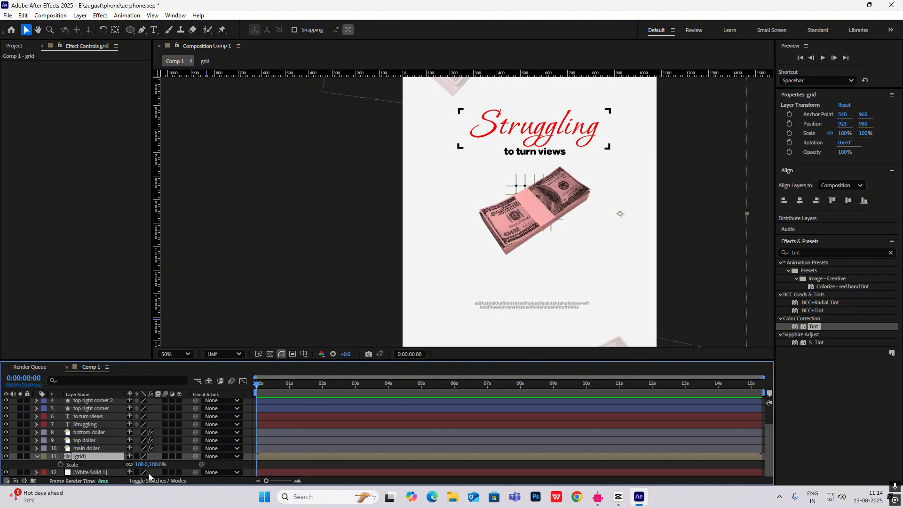
left_click_drag(156, 464, 184, 464)
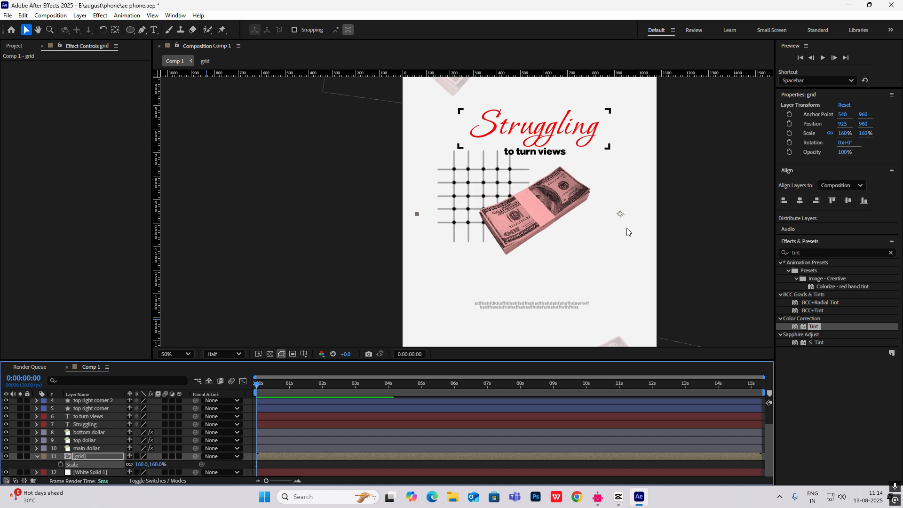
key("y")
left_click_drag(620, 214, 532, 206)
key("v")
scroll(531, 208, "down", 2)
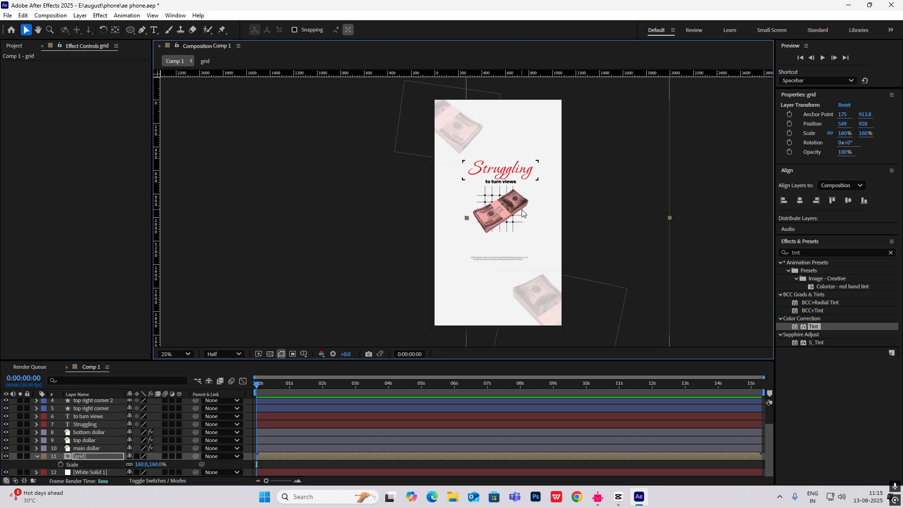
- Lower the grid layer's opacity until the lines and dots look faint behind the dollar bundle
left_click(99, 457)
key("t")
left_click_drag(137, 467, 120, 466)
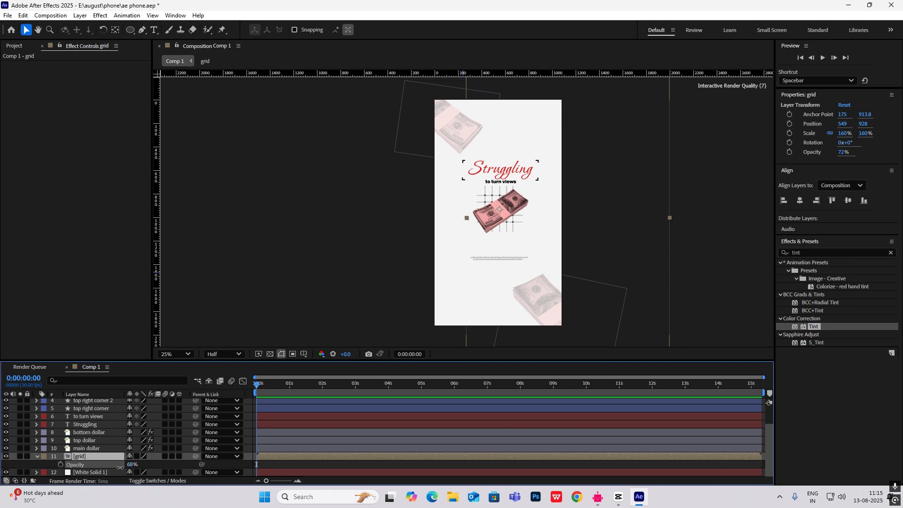
- Switch to CapCut and examine the opening scene of the reference video just after one second
left_click(617, 498)
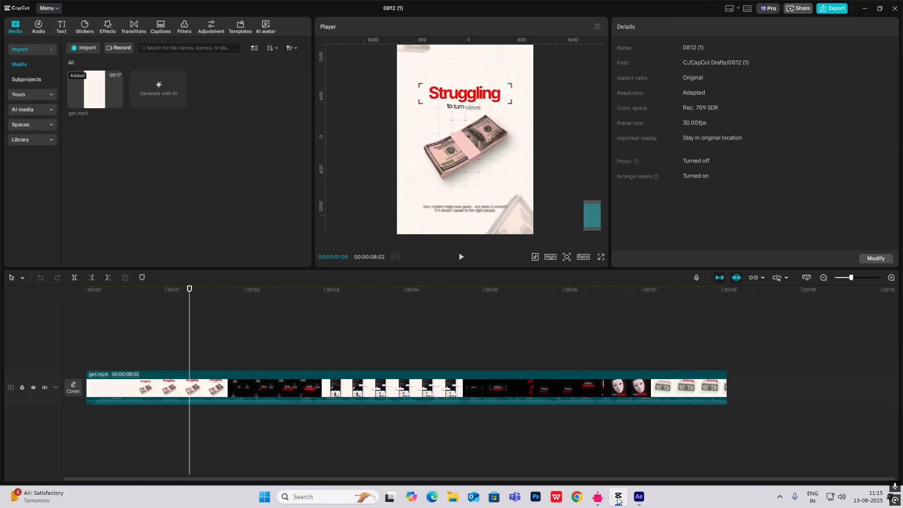
left_click(618, 498)
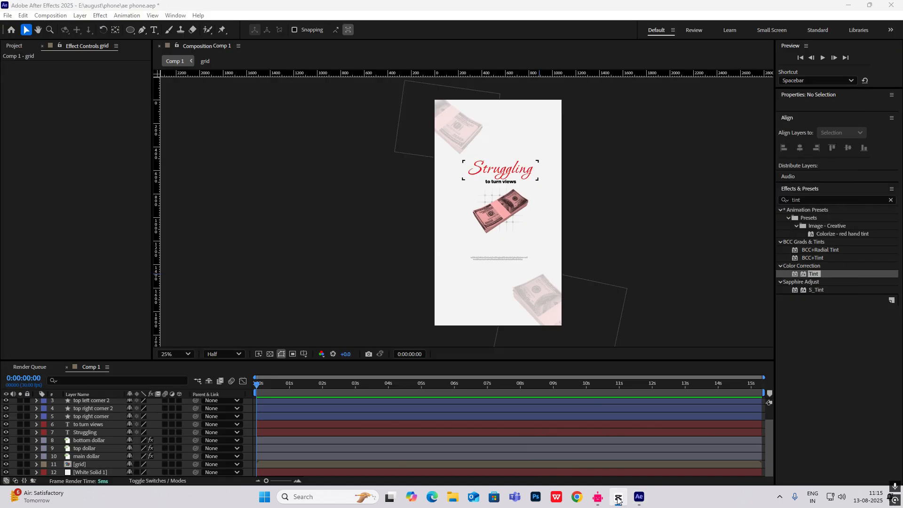
left_click(618, 500)
mouse_move(188, 360)
left_mouse_down()
mouse_move(115, 363)
mouse_move(136, 364)
mouse_move(144, 338)
mouse_move(194, 345)
left_mouse_up()
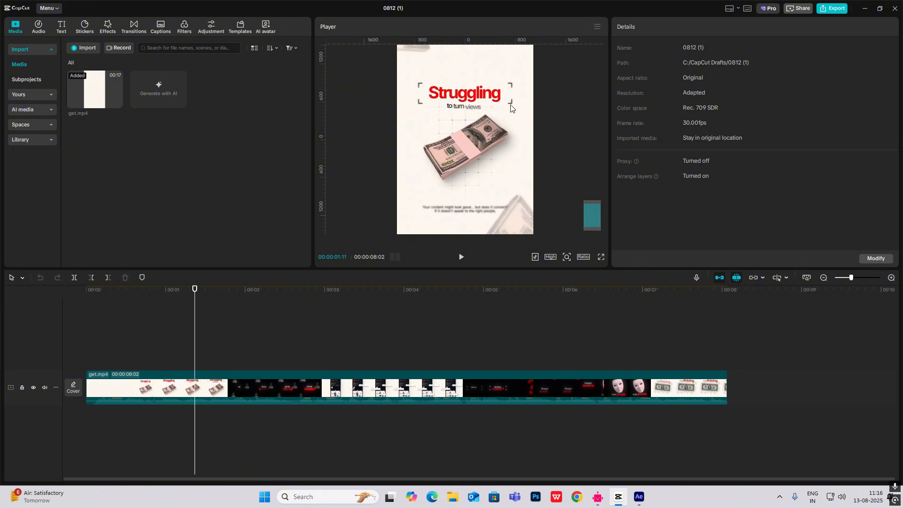
left_click(615, 502)
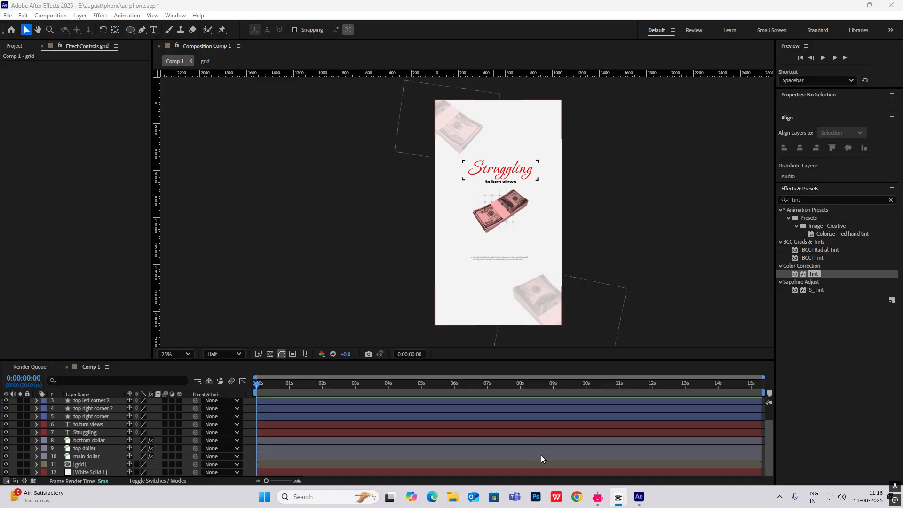
- Apply the Opacity Flicker In text animation preset to the "Struggling" heading at the start of the composition
scroll(495, 172, "up", 2)
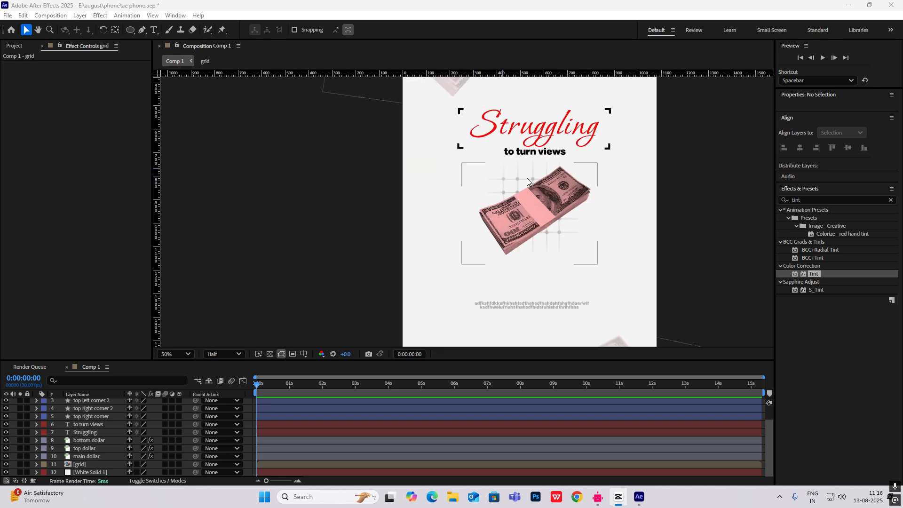
left_click(523, 130)
scroll(829, 437, "down", 3)
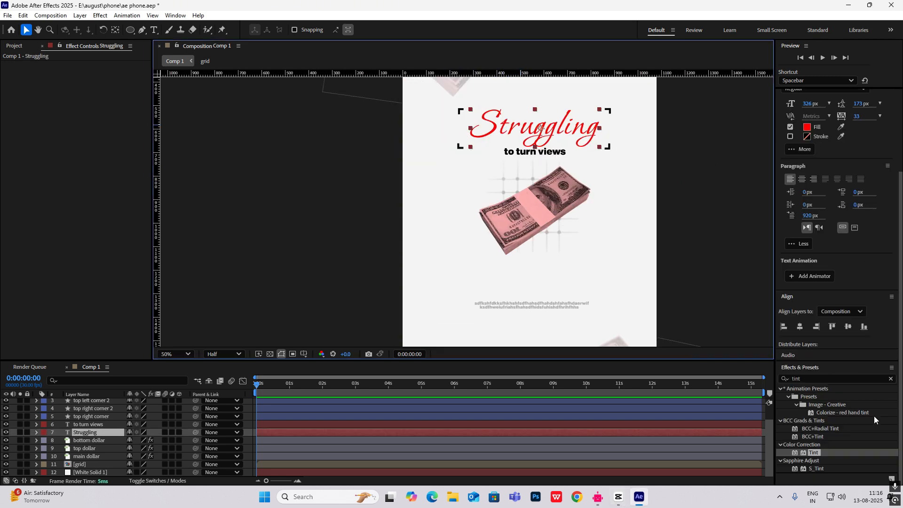
left_click(780, 388)
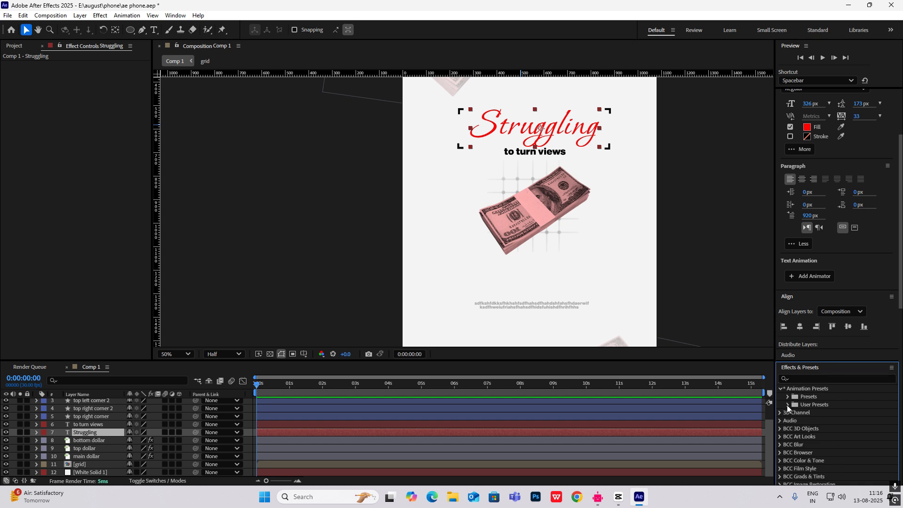
left_click(787, 397)
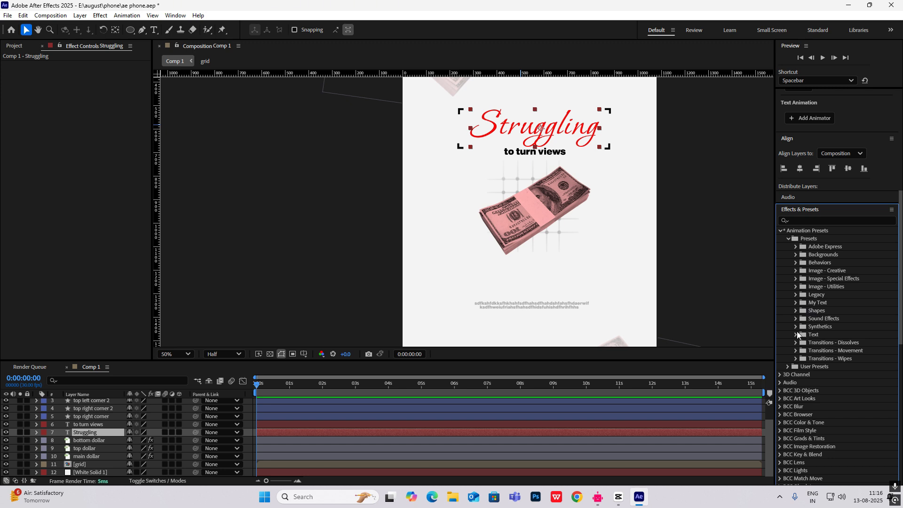
left_click(796, 334)
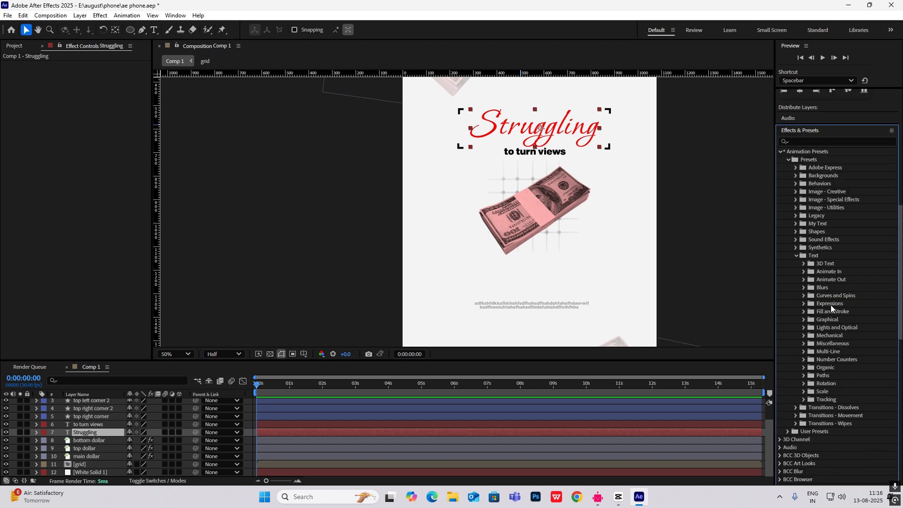
left_click(804, 271)
scroll(850, 301, "down", 5)
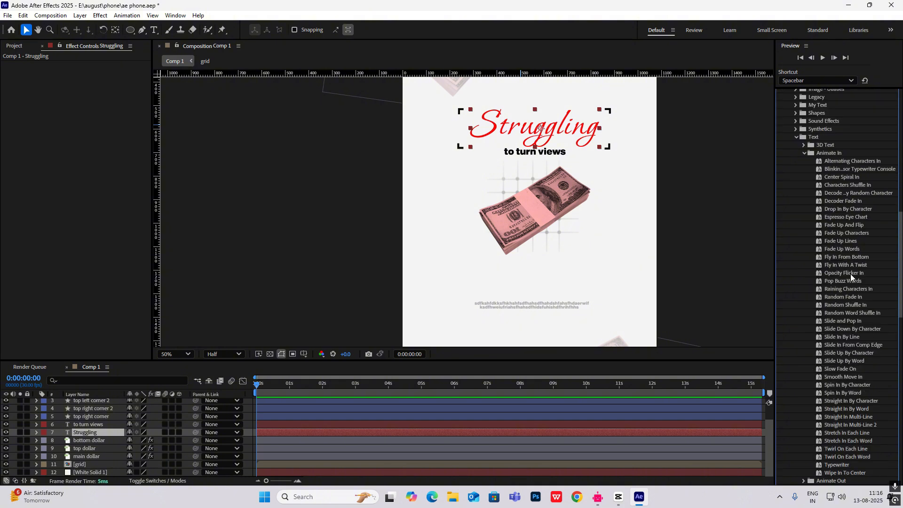
left_click(850, 273)
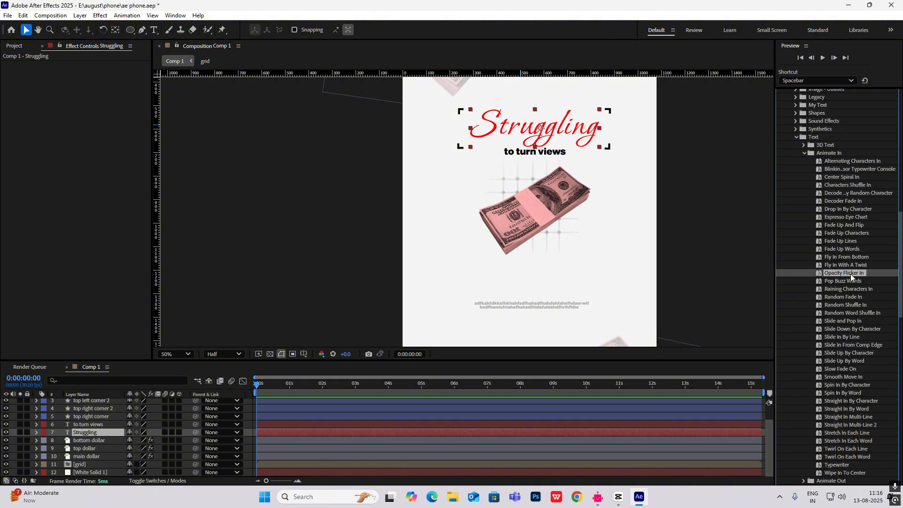
left_click_drag(703, 306, 136, 426)
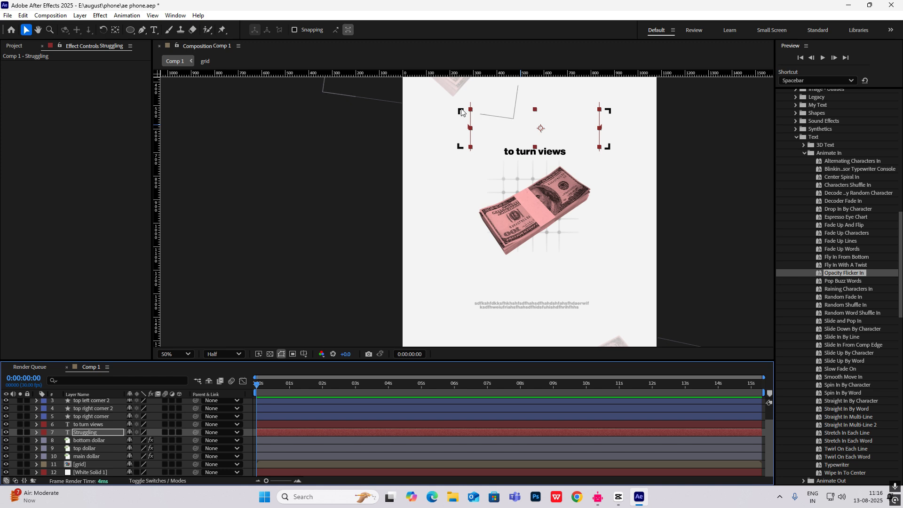
- Select the four corner bracket layers around the heading and precompose them as "corners"
scroll(75, 431, "up", 1)
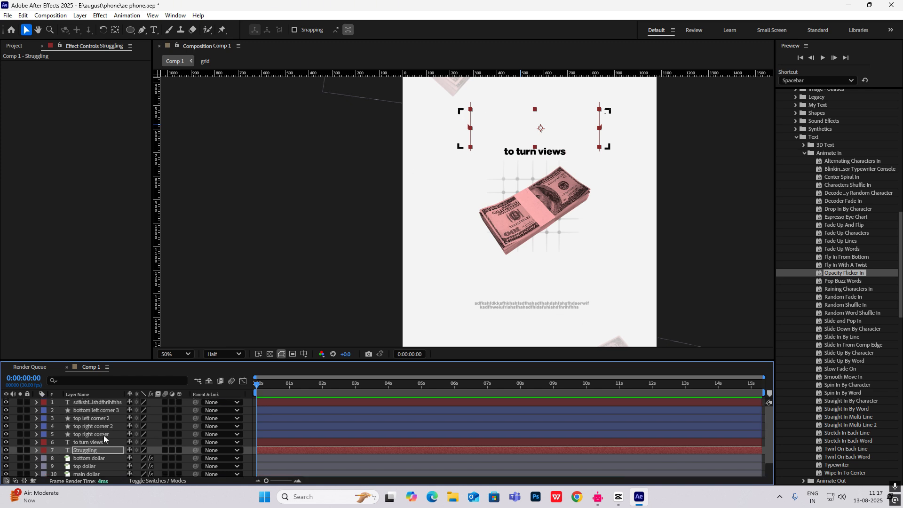
left_click(104, 435)
left_click(98, 425, "ctrl")
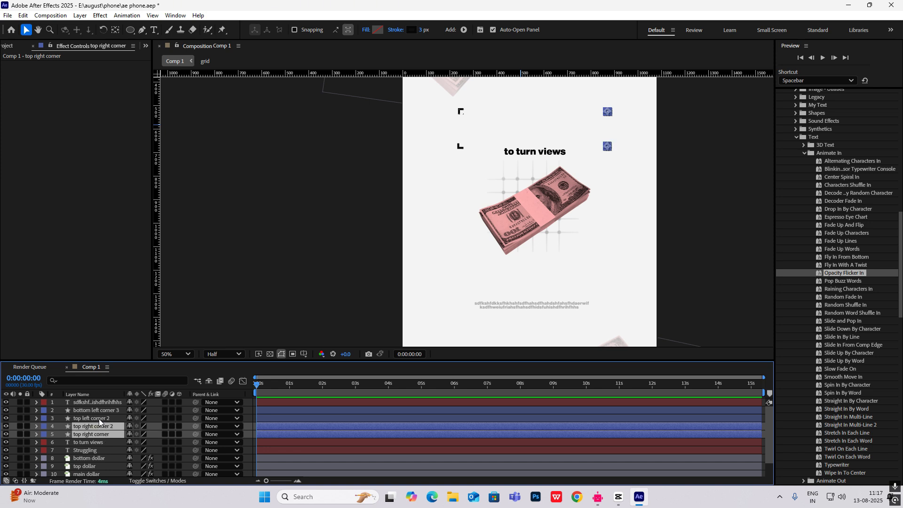
left_click(99, 419, "ctrl")
left_click(105, 410, "ctrl")
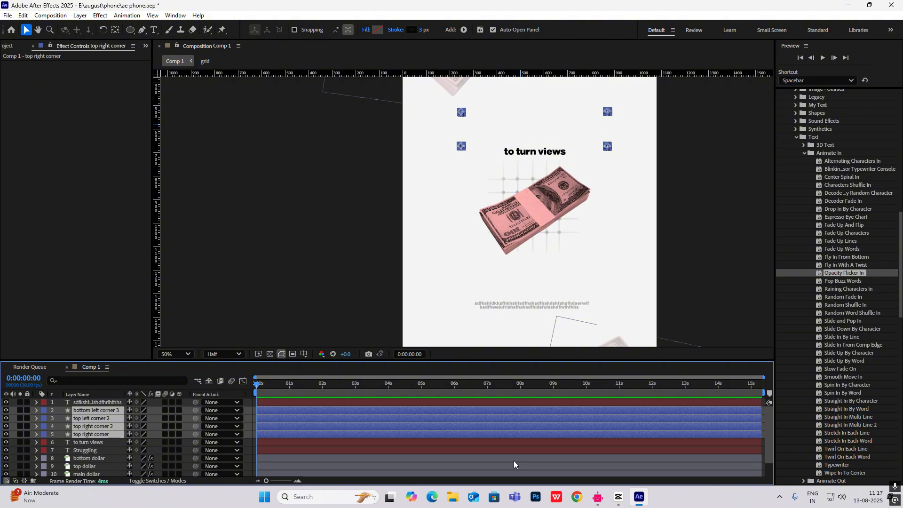
key("ctrl+shift+c")
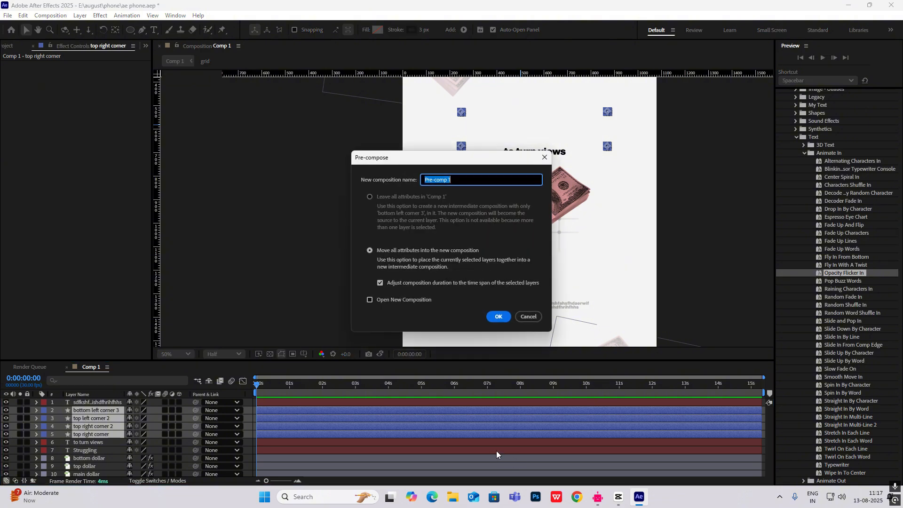
type("corners")
left_click(498, 316)
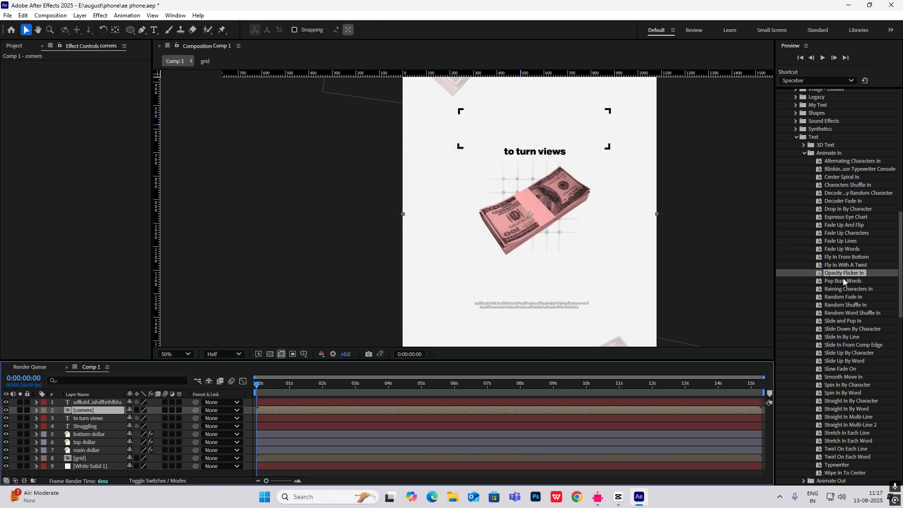
- Apply the Opacity Flicker In preset to the corners layer and delay the layer's start to a little after one second
left_click_drag(845, 276, 299, 399)
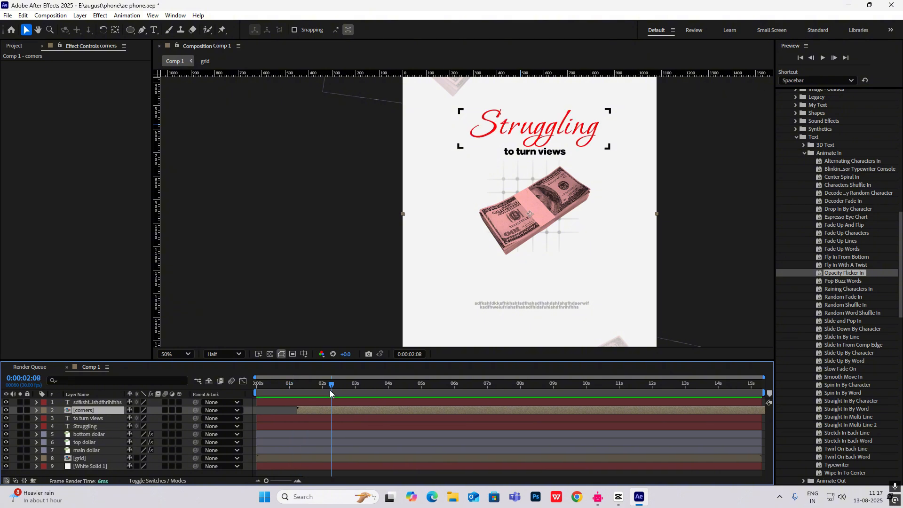
- Apply the "text fade up" user preset to the "to turn views" layer at 0:00:02:11
left_click_drag(330, 393, 334, 391)
scroll(798, 222, "up", 5)
left_click(788, 278)
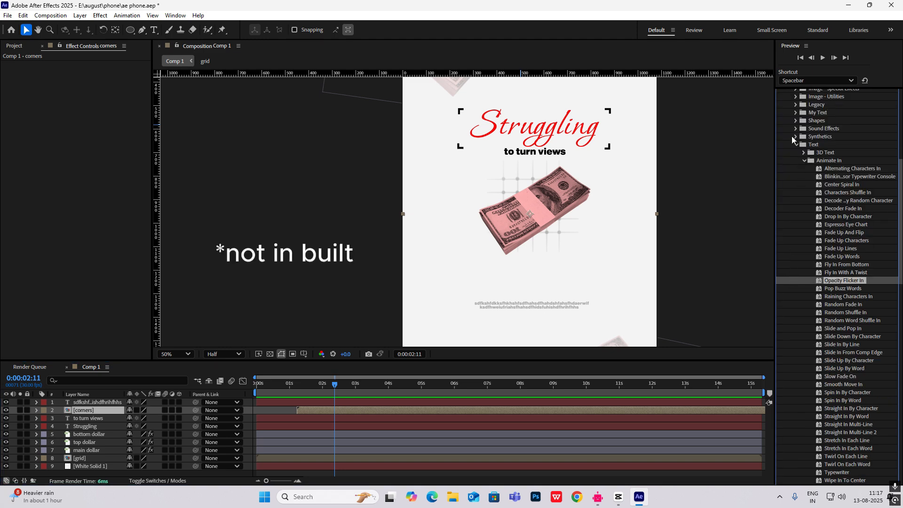
scroll(789, 140, "up", 5)
left_click(788, 272)
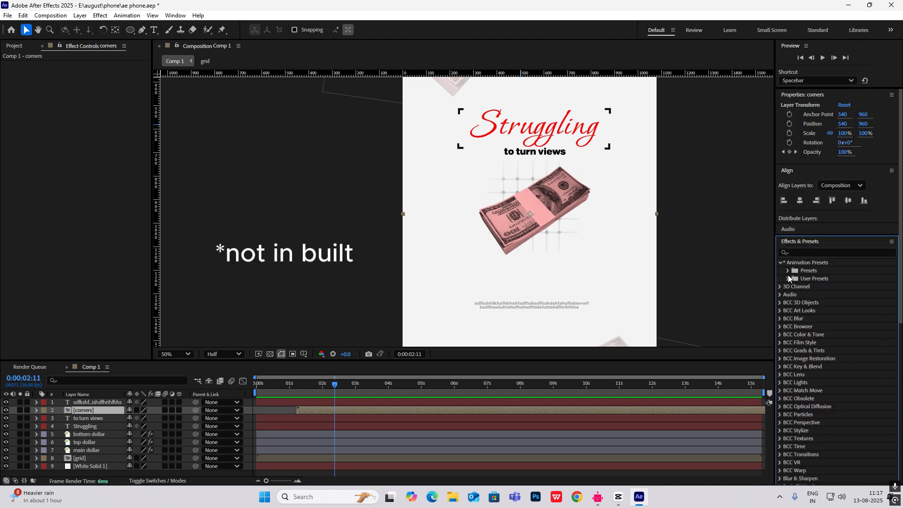
left_click(787, 278)
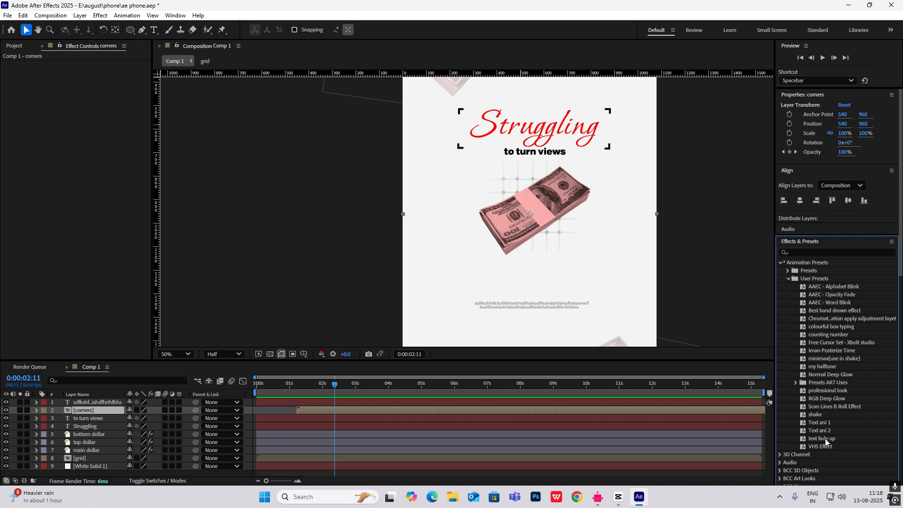
left_click_drag(826, 442, 355, 418)
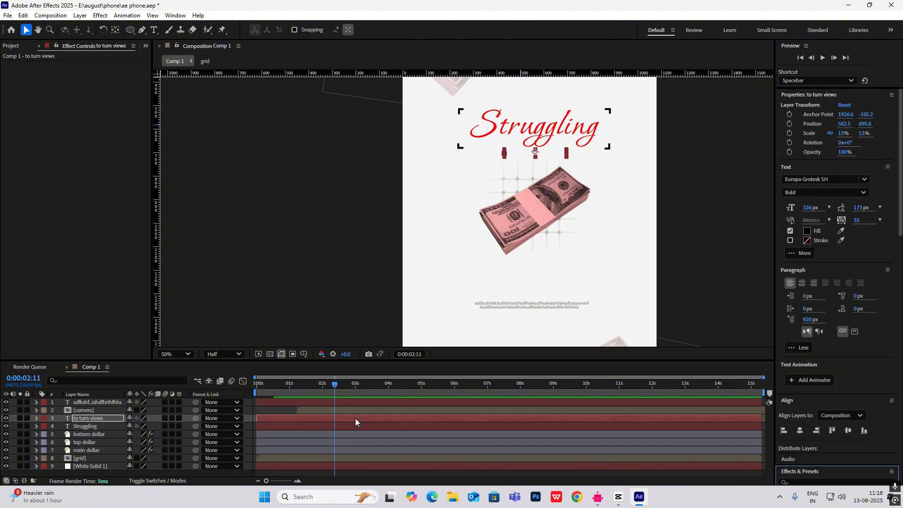
- Shorten the fade-up keyframe spacing on "to turn views" to about one second and shift the layer about 0.6 seconds earlier
key("u")
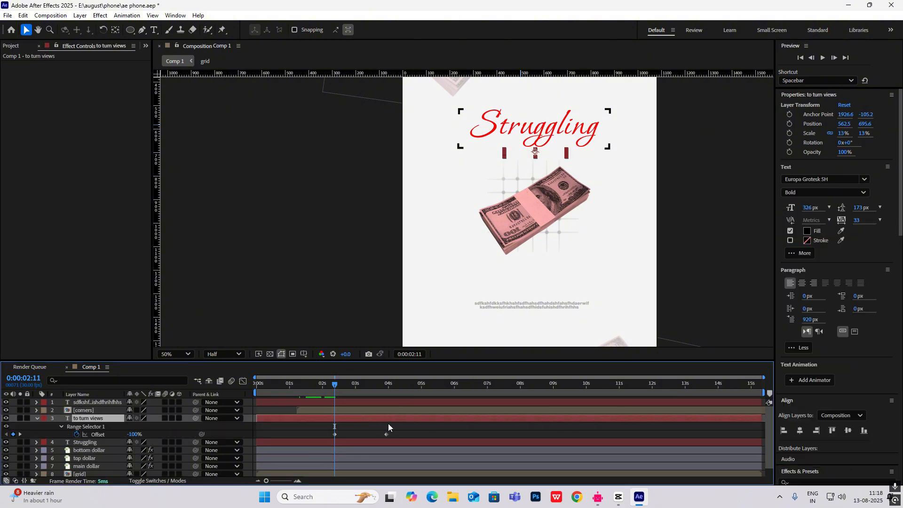
left_click_drag(411, 427, 380, 440)
left_click_drag(389, 429, 369, 435)
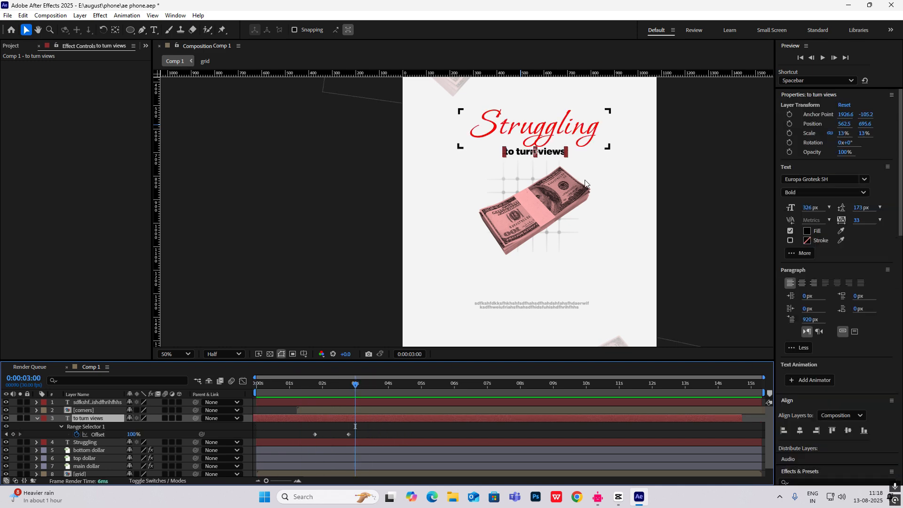
- Check the reference video in the other application, return to After Effects, and collapse the "to turn views" layer's properties
left_click(511, 309)
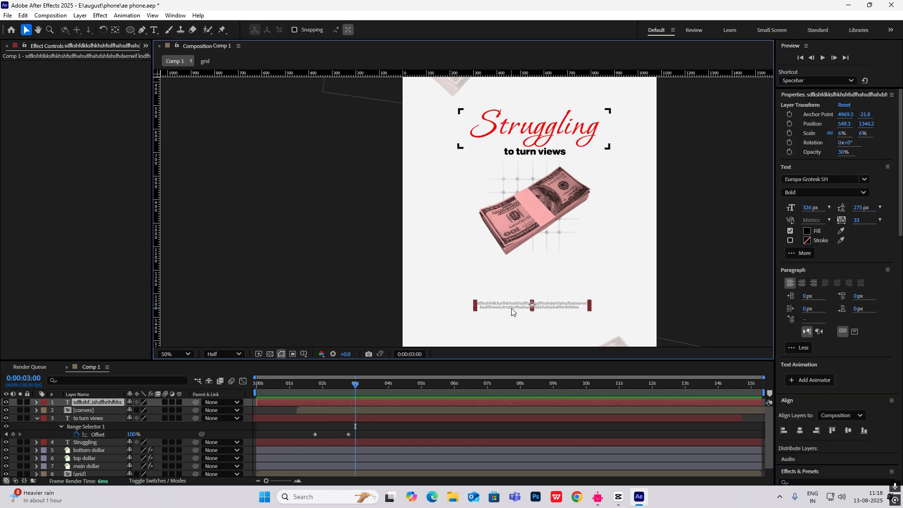
left_click(618, 496)
left_click_drag(167, 358, 117, 365)
left_click(617, 498)
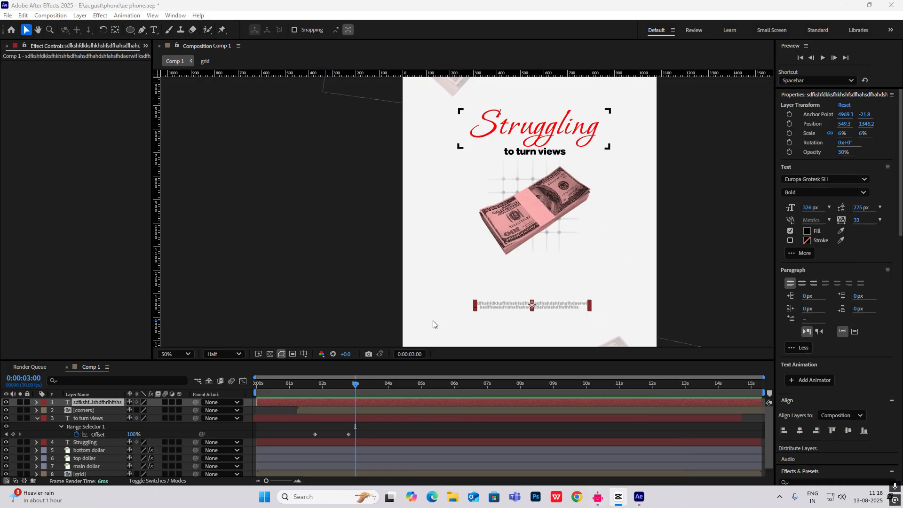
left_click(37, 417)
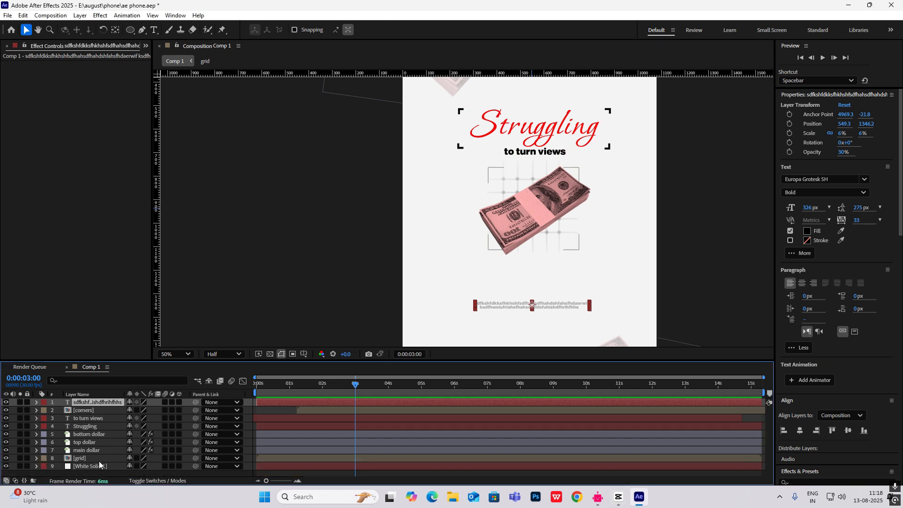
- Add Rotation and Opacity keyframes to the main dollar layer at 0:00:00:00 and 0:00:01:10
left_click(99, 453)
left_click_drag(356, 384, 236, 398)
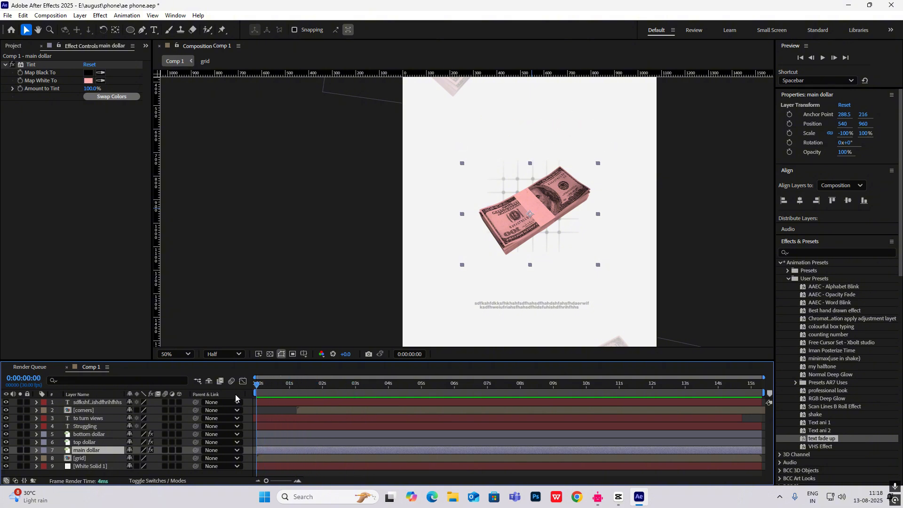
key("t")
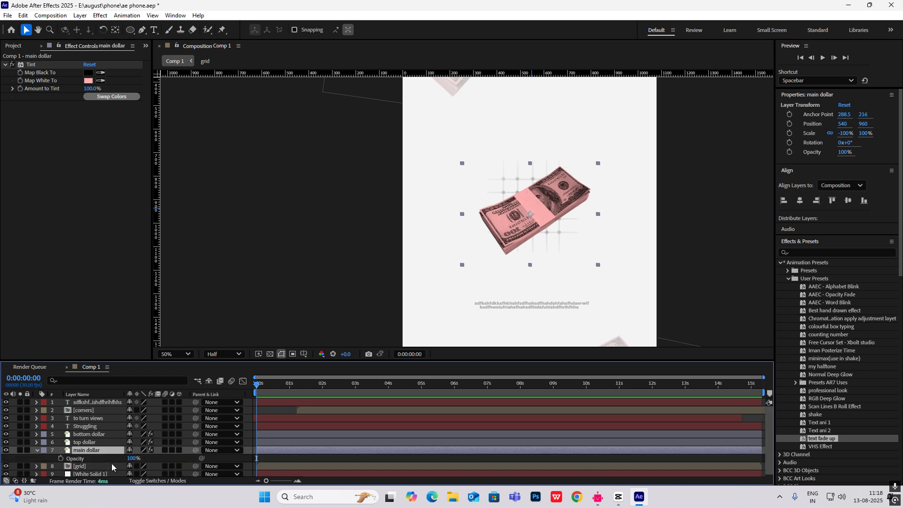
key("shift+r")
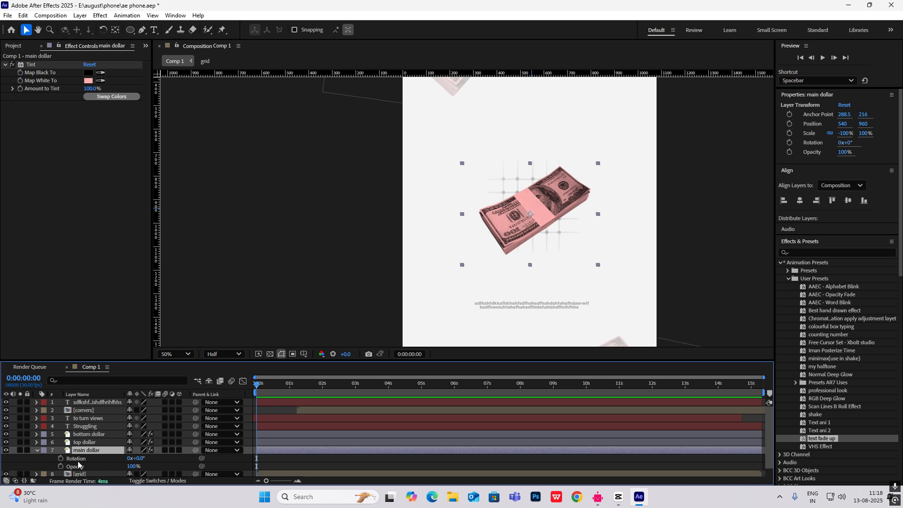
left_click(60, 459)
left_click(60, 466)
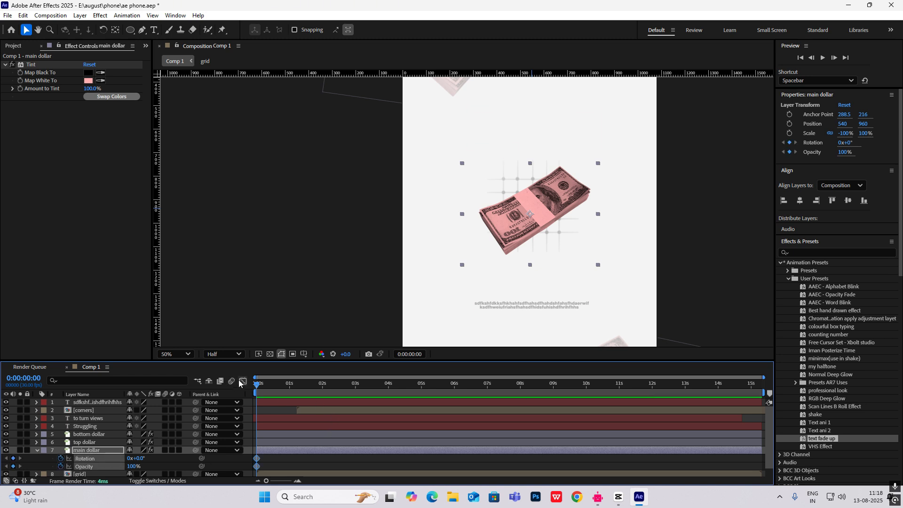
left_click_drag(286, 383, 300, 394)
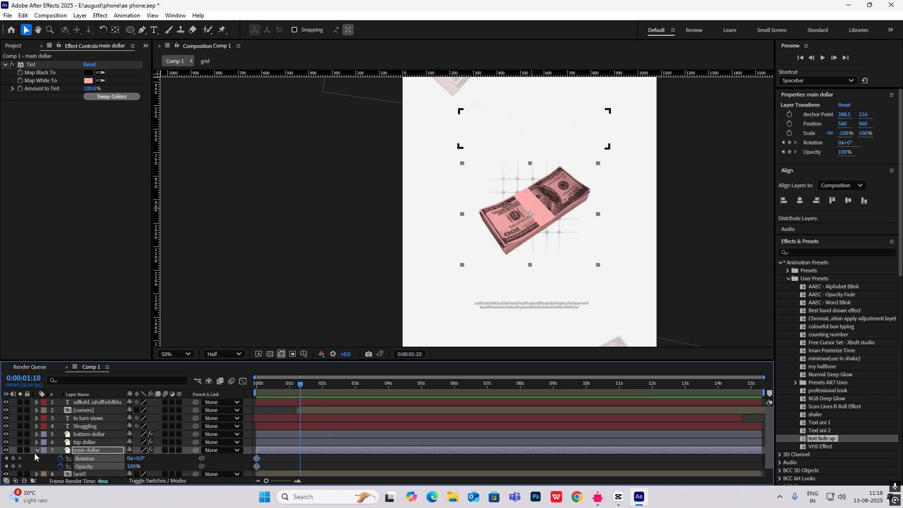
left_click(13, 466)
- Apply Easy Ease to the main dollar keyframes and set the starting values to 22° rotation and 0% opacity
left_click_drag(300, 386, 212, 392)
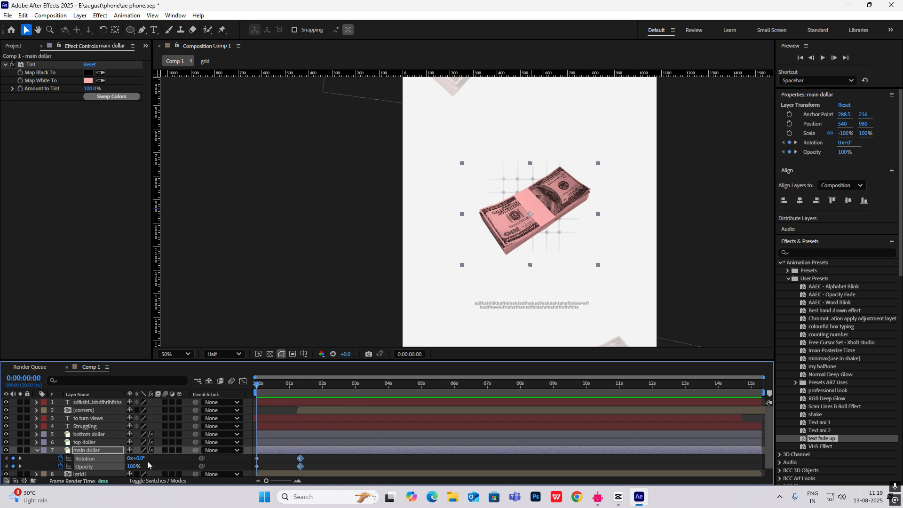
left_click_drag(141, 461, 153, 463)
left_click_drag(256, 387, 297, 404)
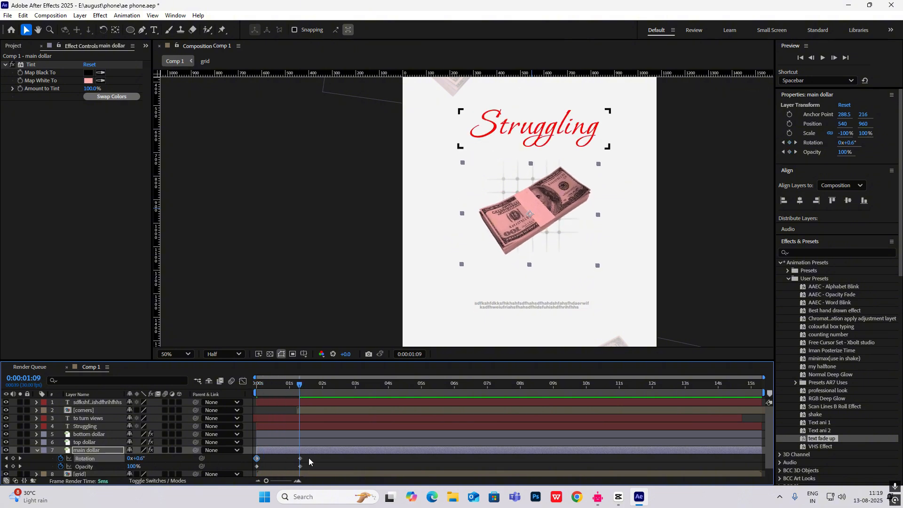
left_click_drag(308, 458, 247, 470)
key("F9")
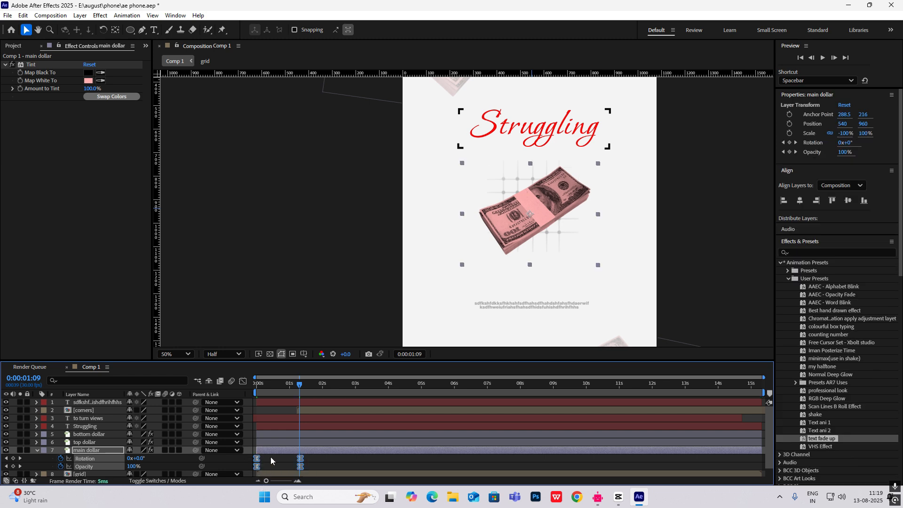
key("Home")
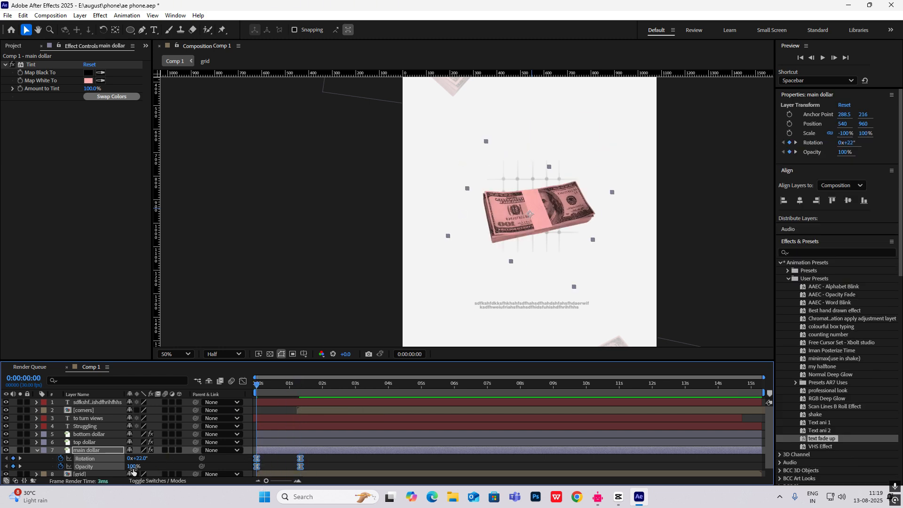
left_click_drag(133, 466, 49, 471)
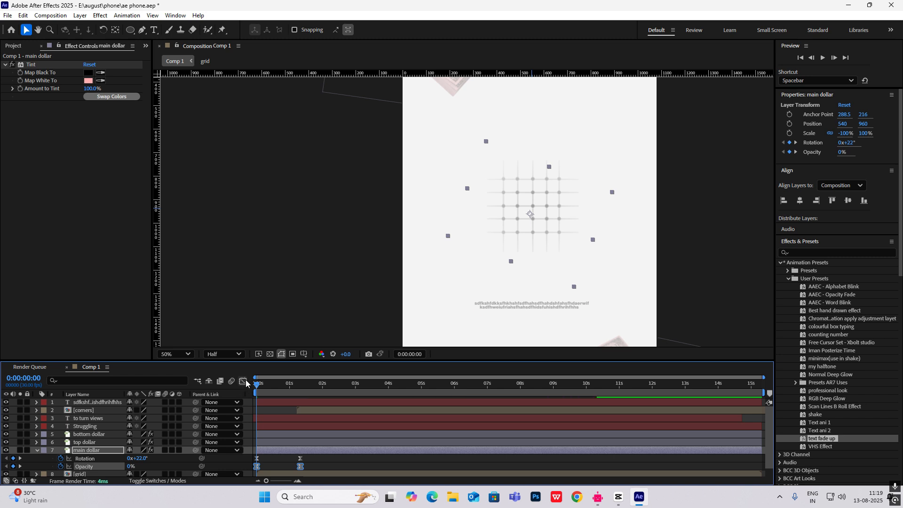
- Set the main dollar's opacity to 100% at its second keyframe
left_click(280, 462)
left_click(272, 392)
left_click_drag(278, 395, 300, 404)
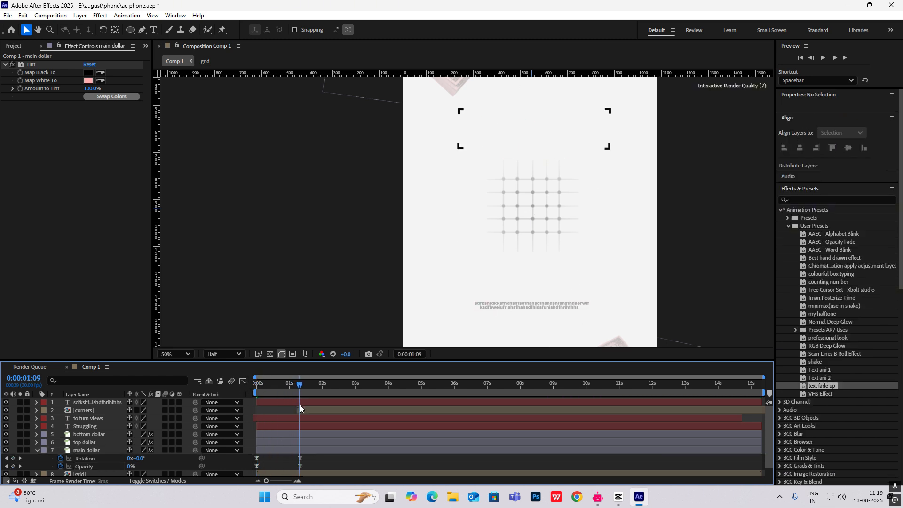
left_click_drag(130, 468, 246, 474)
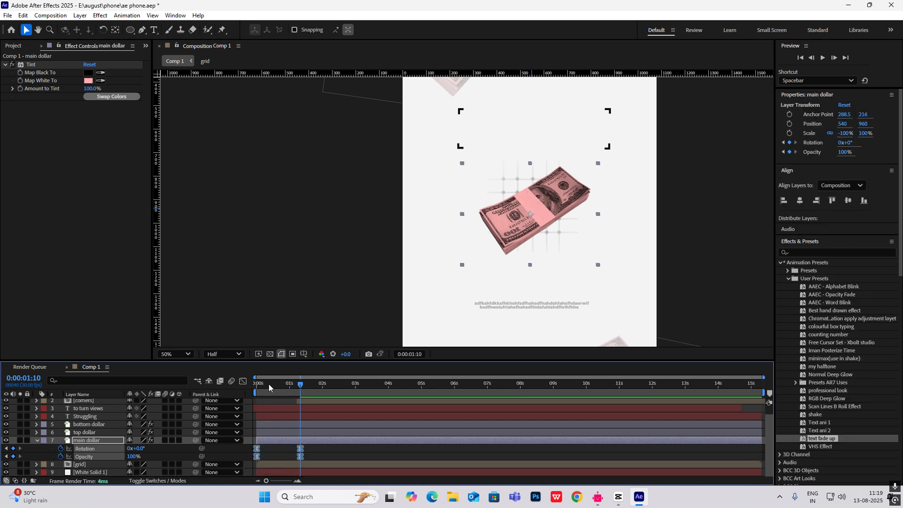
- Reshape the main dollar's speed curves to start fast and settle slowly, preview the animation, and collapse the layer
left_click(244, 381)
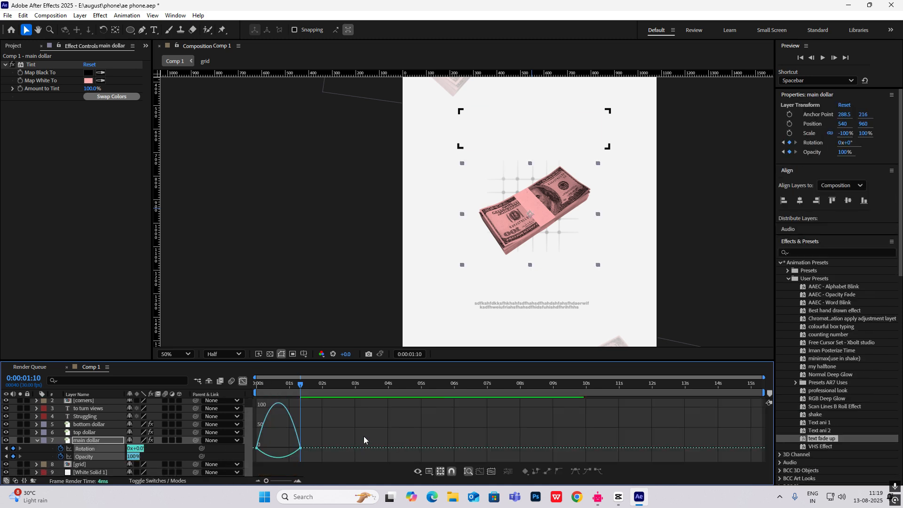
left_click_drag(365, 438, 273, 449)
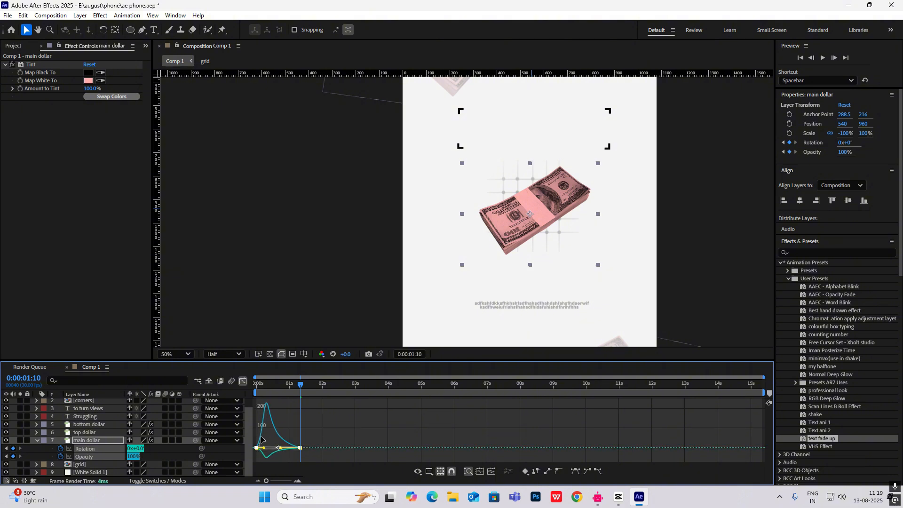
left_click(244, 381)
left_click_drag(300, 388, 226, 413)
key("space")
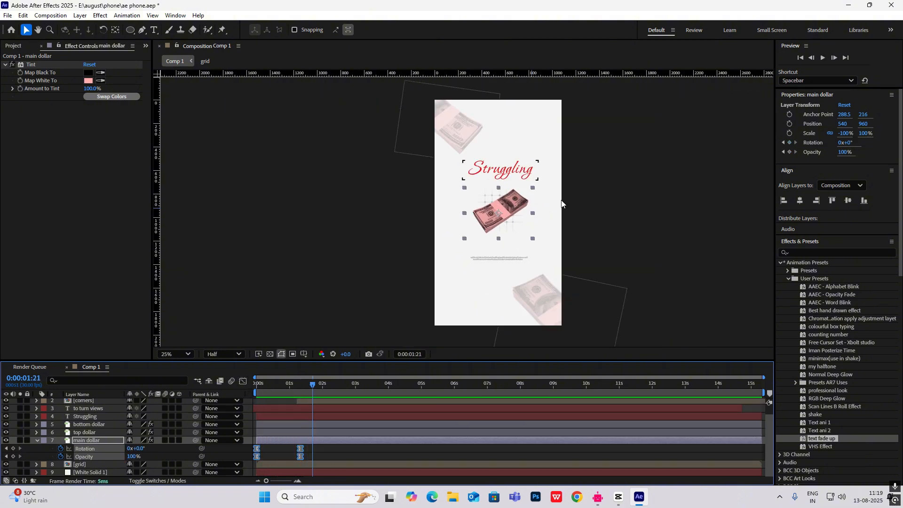
key("space")
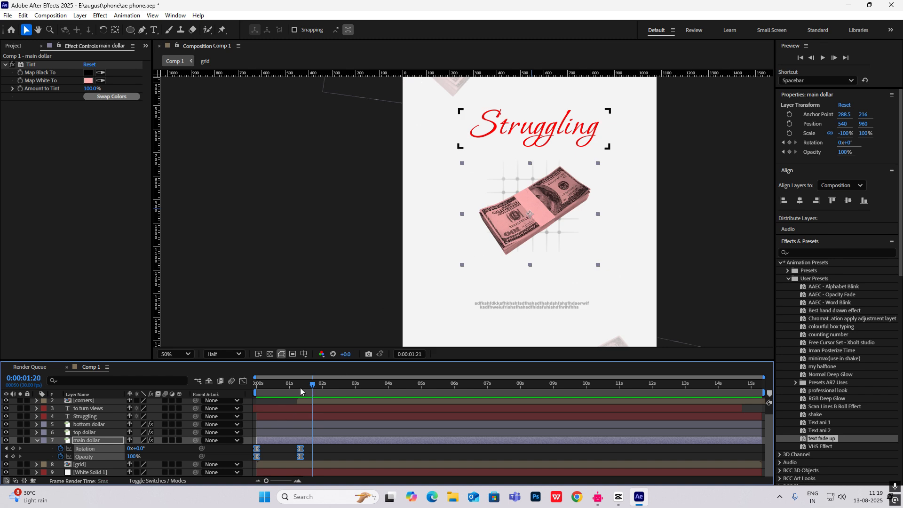
key("Home")
left_click(46, 449)
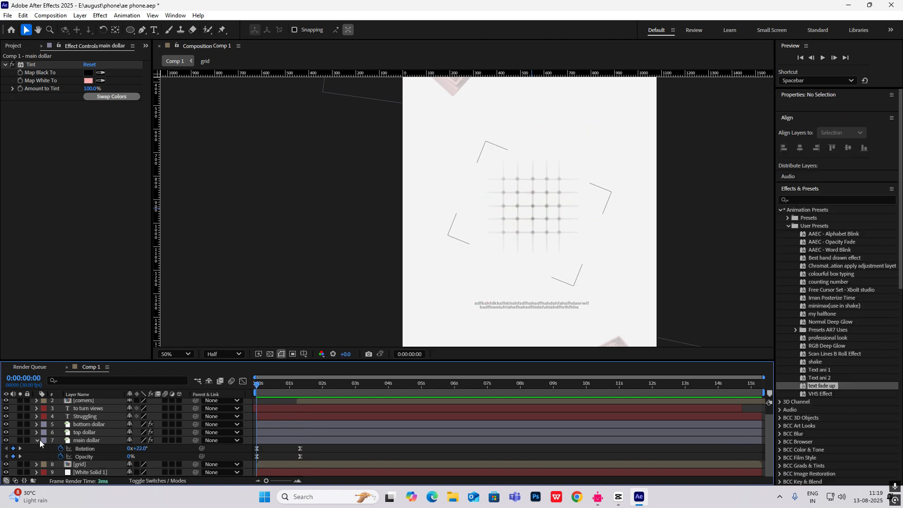
left_click(37, 440)
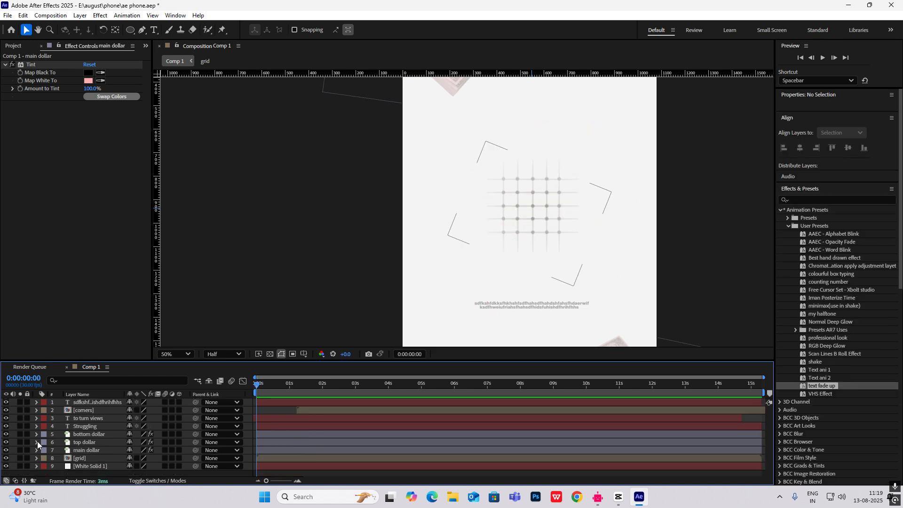
- Add opacity keyframes to the grid, top dollar, bottom dollar and filler text layers at 0:00:00:00 and 0:00:01:03
left_click(83, 459)
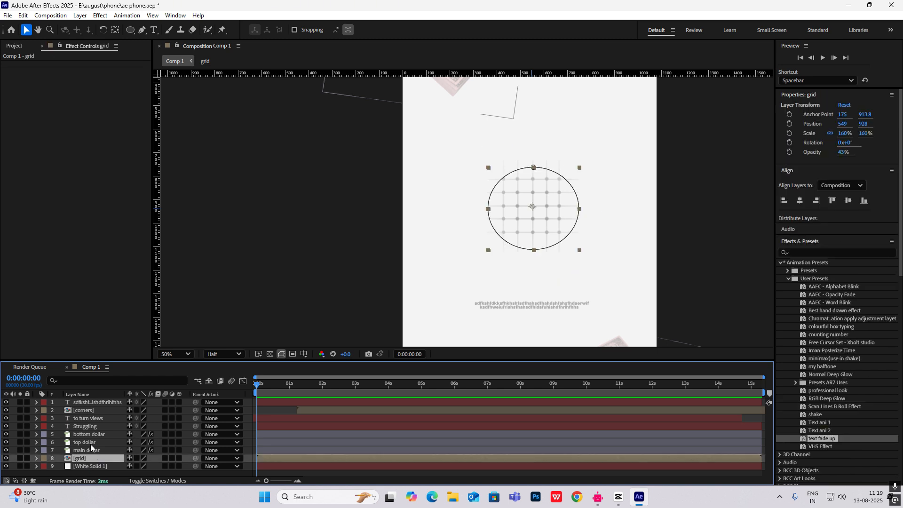
left_click(90, 443, "ctrl")
left_click(92, 435, "ctrl")
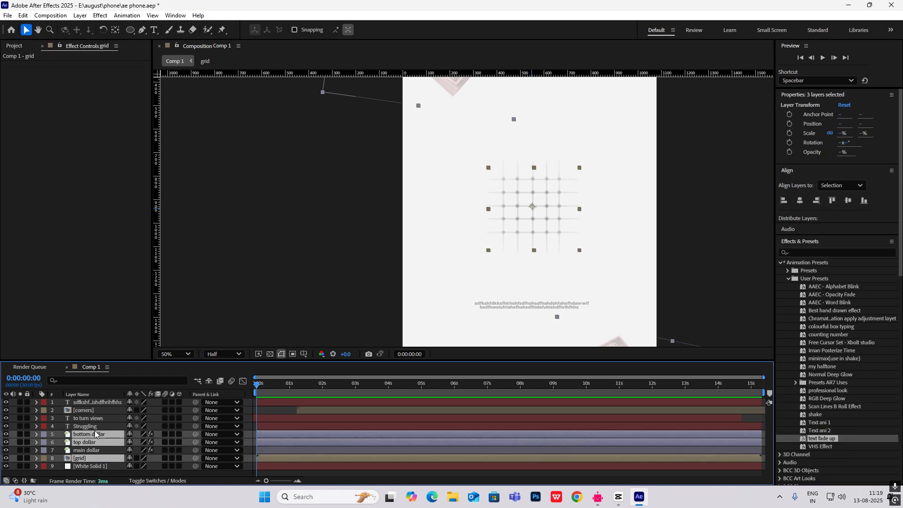
left_click(100, 402, "ctrl")
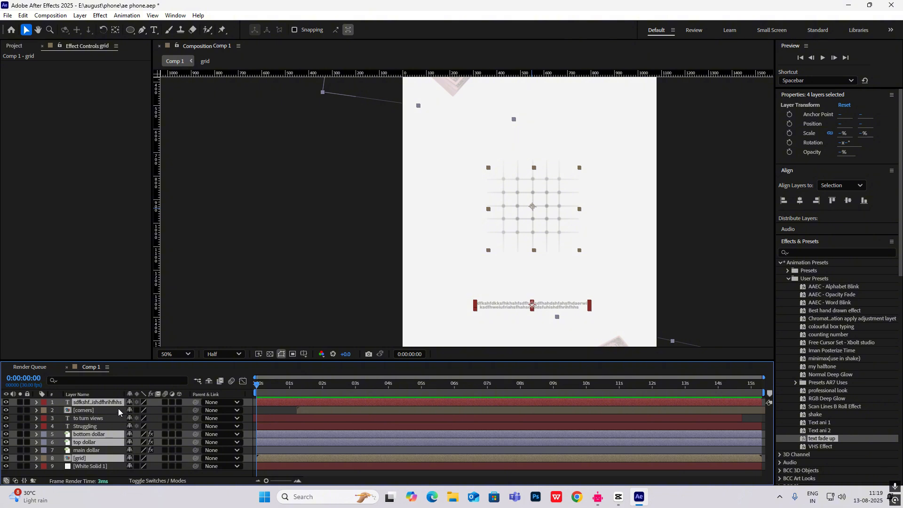
key("t")
left_click(61, 442)
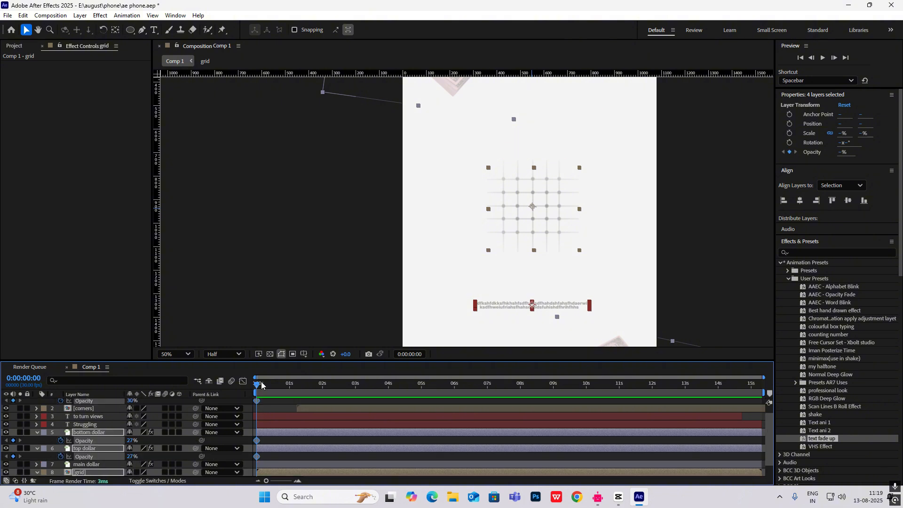
left_click_drag(256, 384, 292, 394)
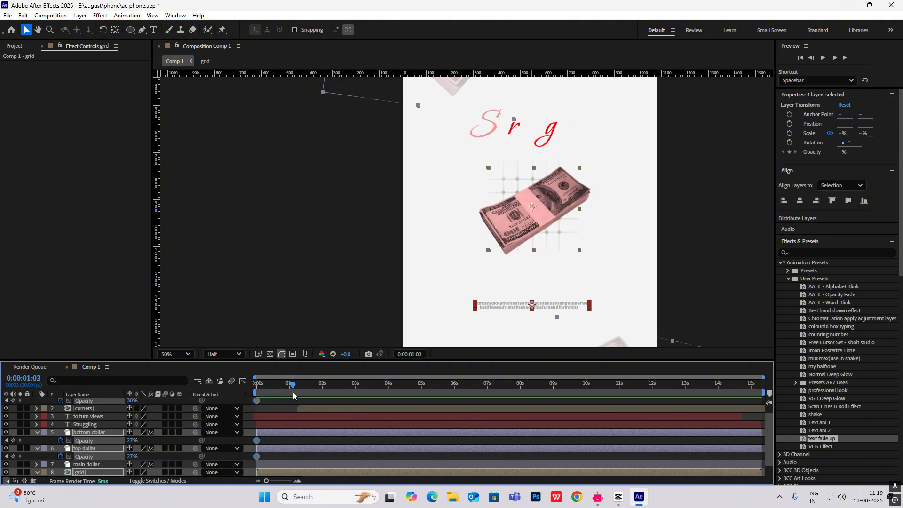
left_click(13, 440)
- Lower the four layers' starting opacity, with both corner dollars at 0% and the filler text at 3%, and Easy Ease all the opacity keyframes
left_click(7, 441)
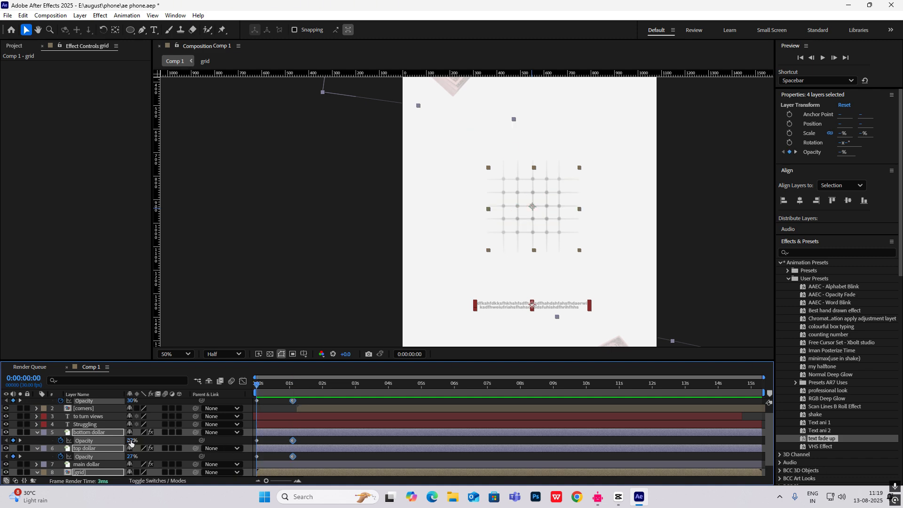
left_click_drag(131, 443, 21, 443)
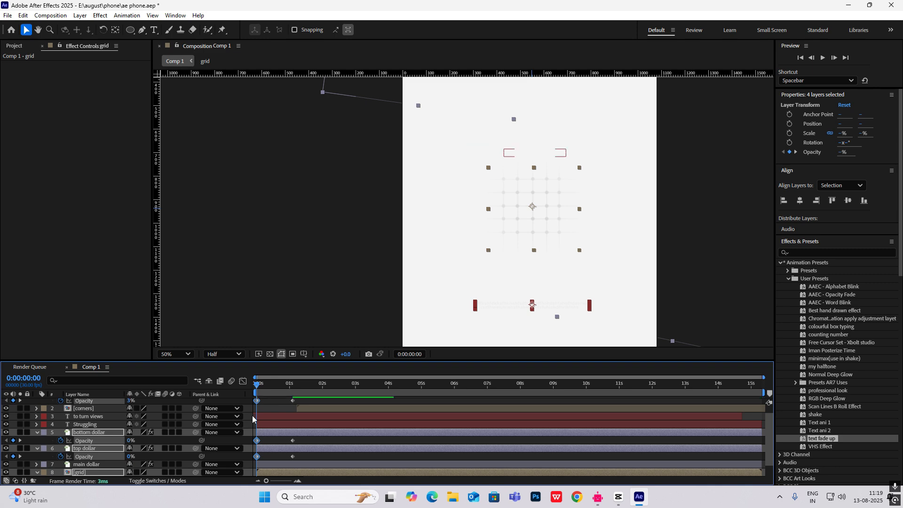
left_click_drag(257, 386, 292, 385)
scroll(301, 408, "up", 1)
left_click_drag(306, 407, 238, 488)
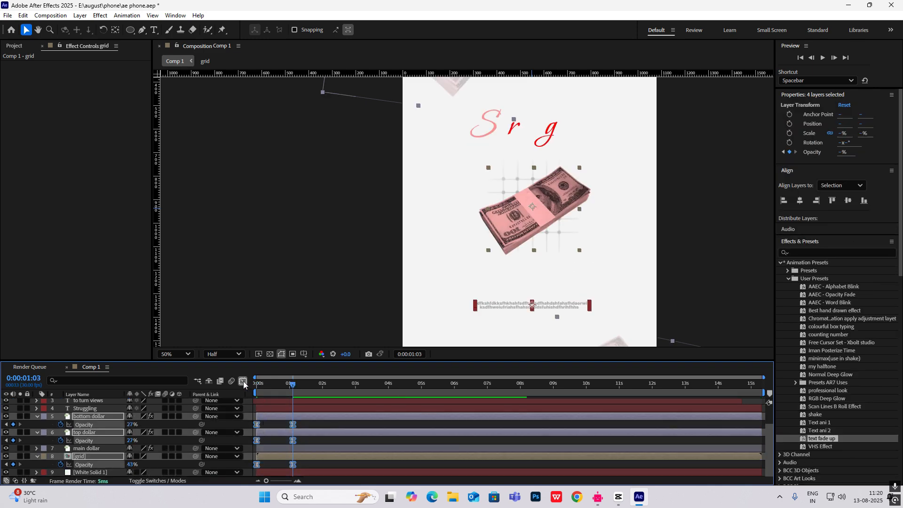
- Reshape the speed curves of the four layers' opacity fades so they start fast and ease out, and preview the result
left_click(243, 381)
left_click_drag(286, 454, 272, 455)
left_click(242, 381)
key("space")
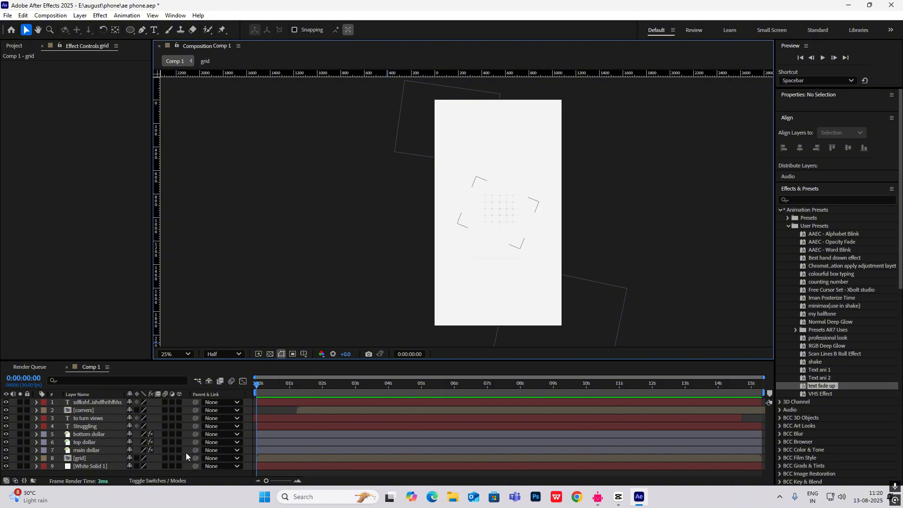
- Make every layer except the white solid 3D and add a new camera with the default settings
left_click_drag(179, 402, 179, 458)
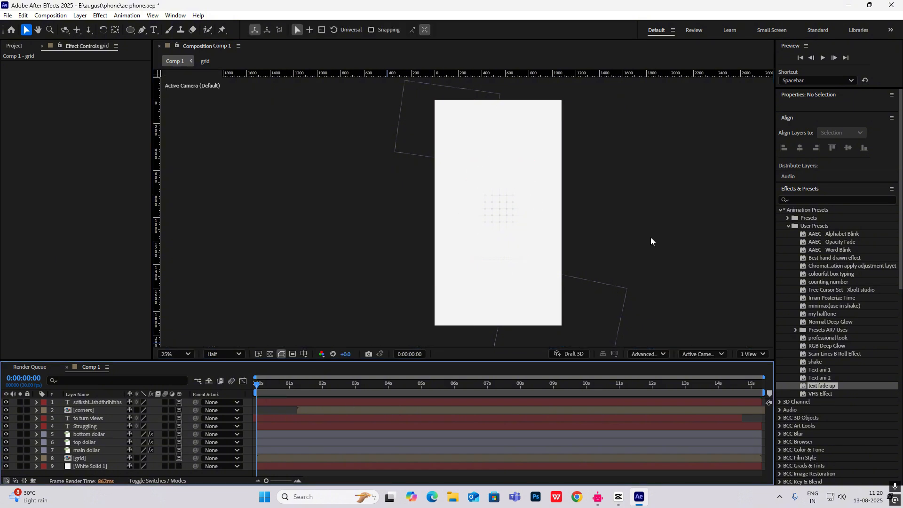
right_click(647, 192)
mouse_move(676, 201)
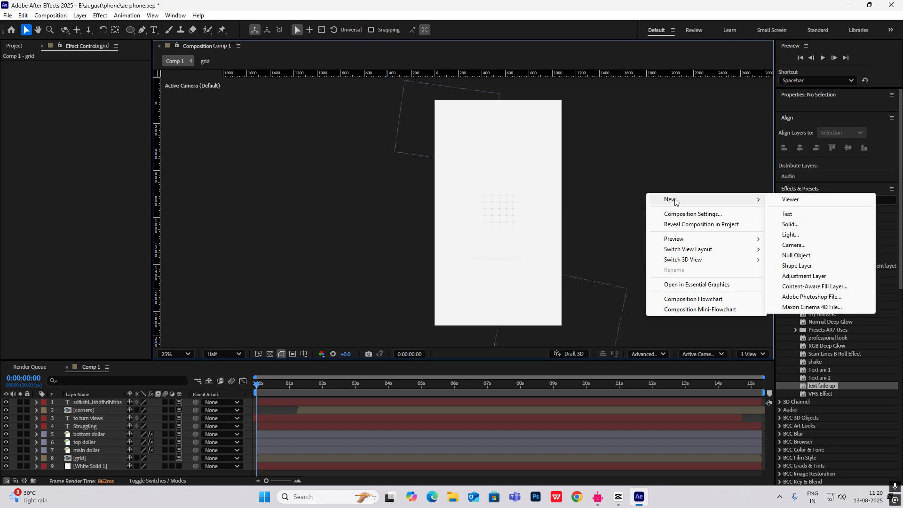
left_click(793, 245)
left_click(570, 342)
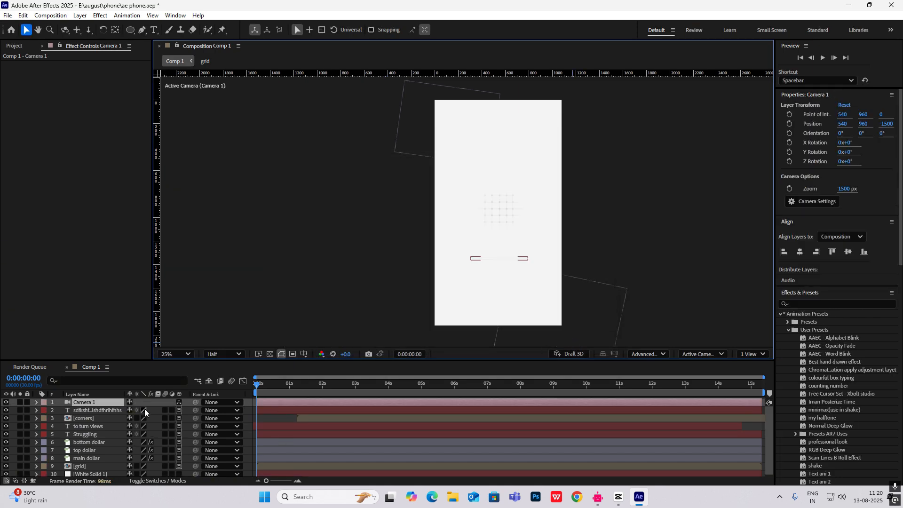
- Add a null object to the composition above the camera
right_click(709, 214)
mouse_move(709, 213)
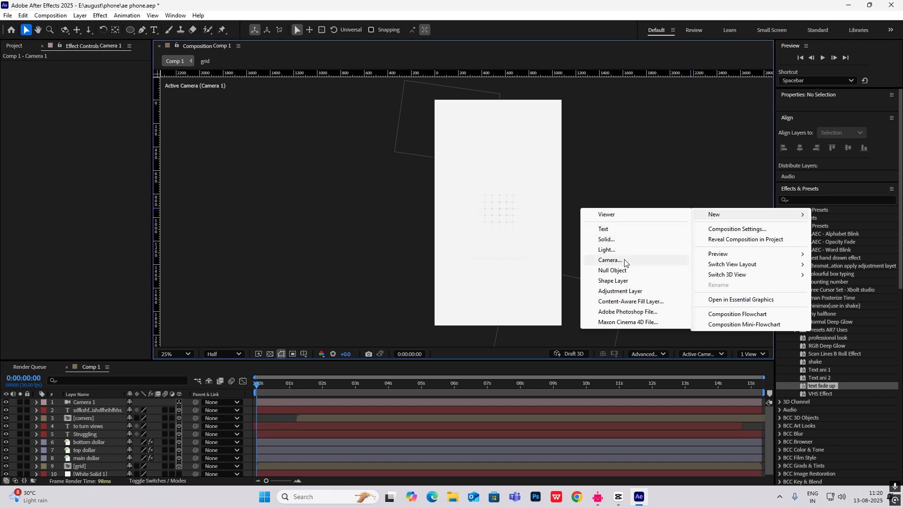
left_click(609, 271)
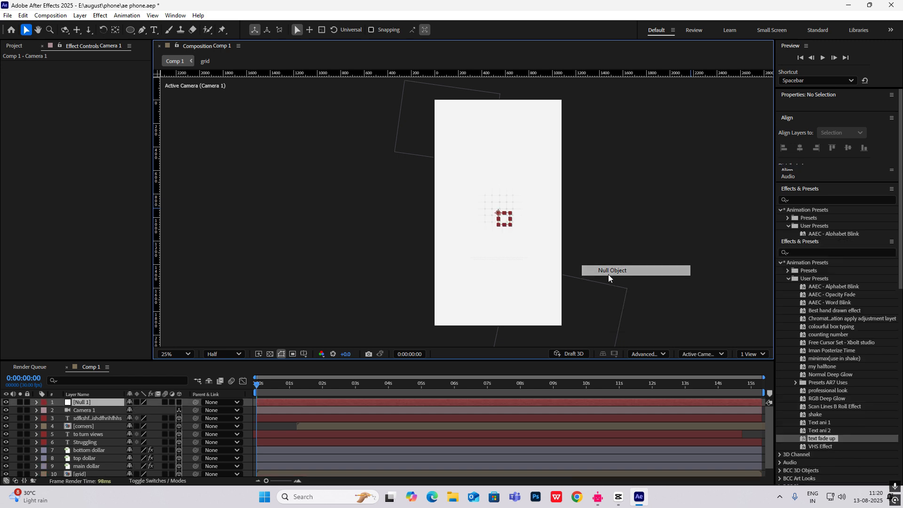
- Make the null object a 3D layer and parent the camera to it
left_click(180, 402)
left_click_drag(196, 411, 87, 403)
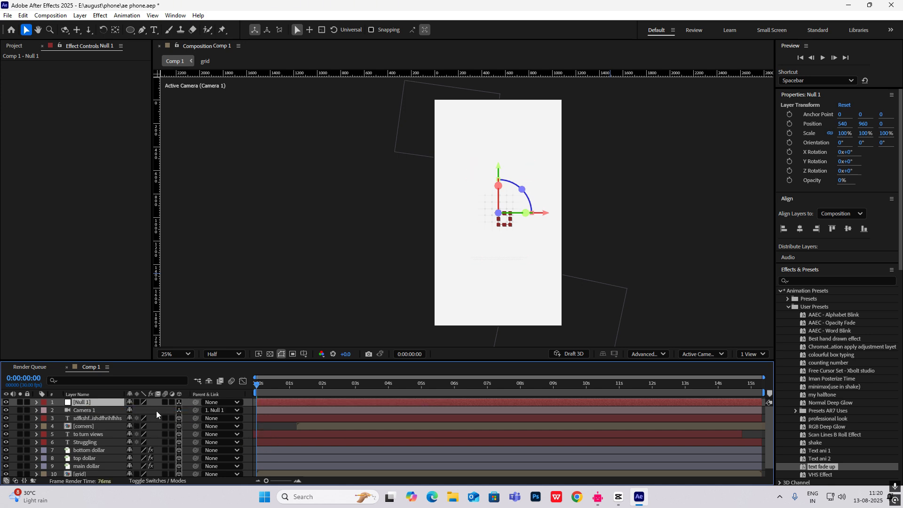
- Keyframe the null's position from Z -280 at the start to Z 0 at about 0:00:01:20
key("p")
left_click(61, 410)
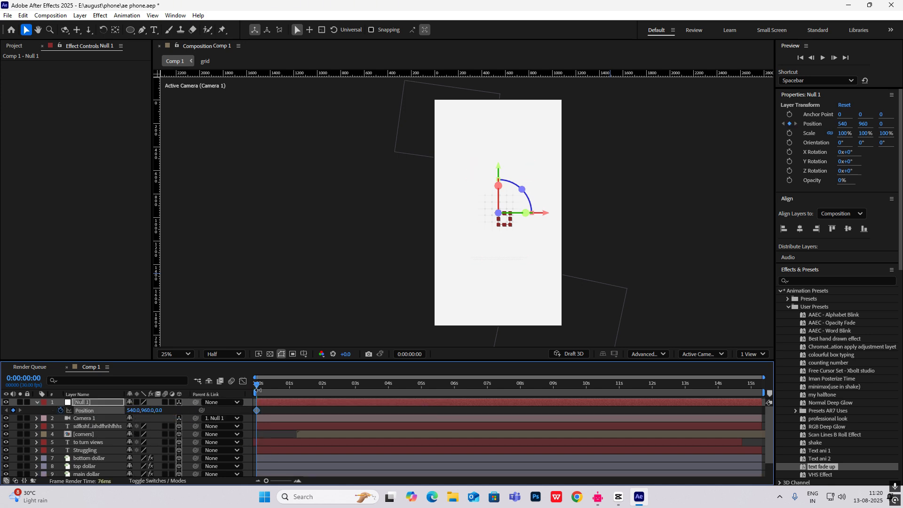
left_click_drag(256, 384, 297, 390)
left_click(13, 410)
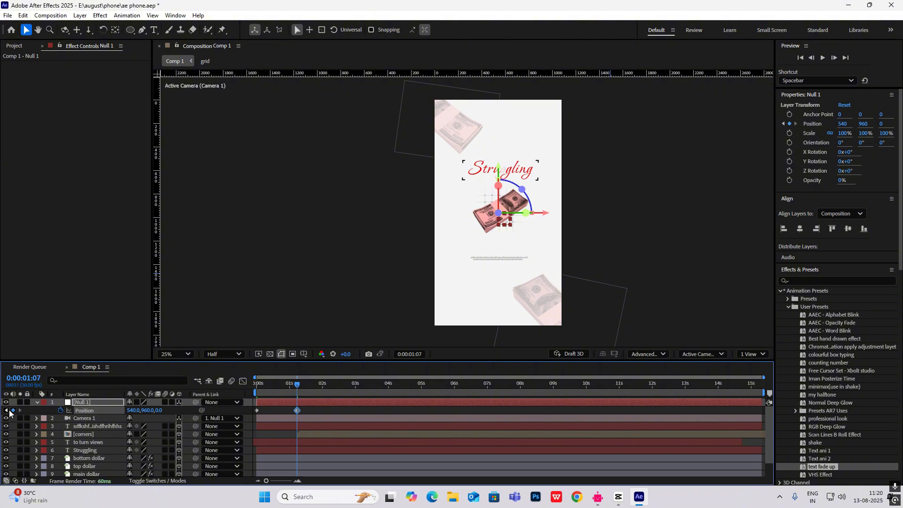
left_click(296, 410)
key("Home")
left_click_drag(160, 411, 40, 411)
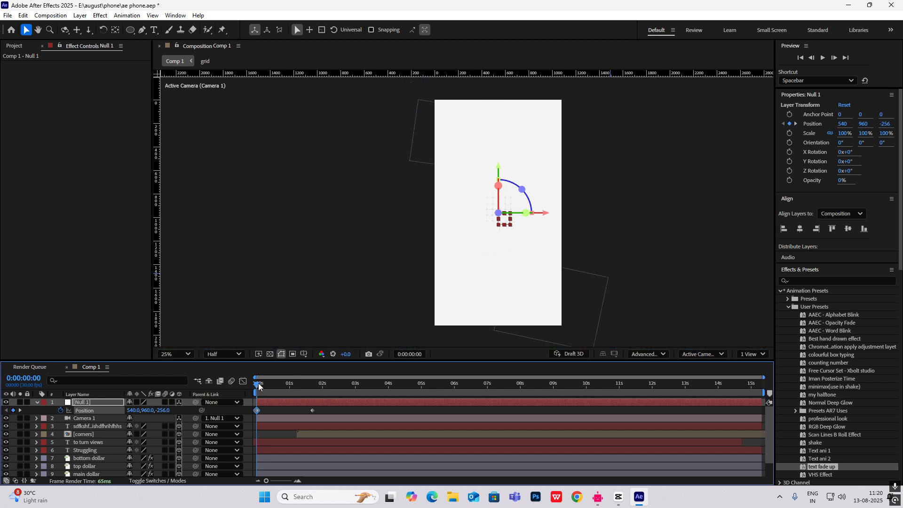
left_click_drag(257, 385, 270, 386)
left_click_drag(302, 393, 254, 394)
- Easy Ease the null's position keyframes and reshape their speed curve so the move starts fast and eases out
left_click_drag(326, 408, 221, 427)
left_click(241, 383)
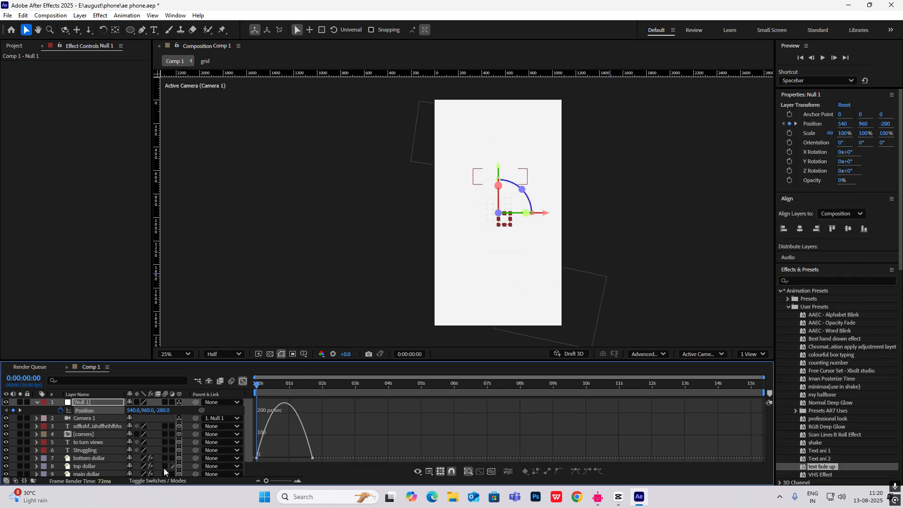
left_click_drag(363, 408, 212, 473)
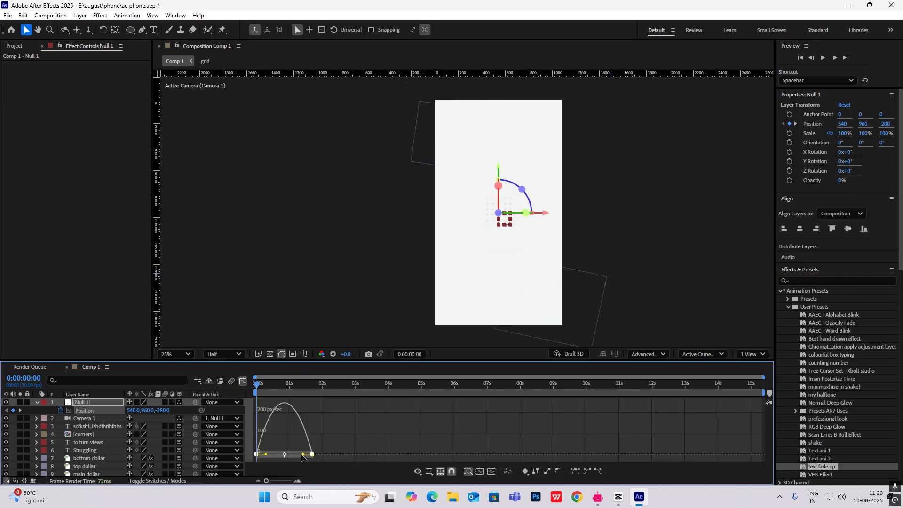
left_click_drag(303, 454, 275, 459)
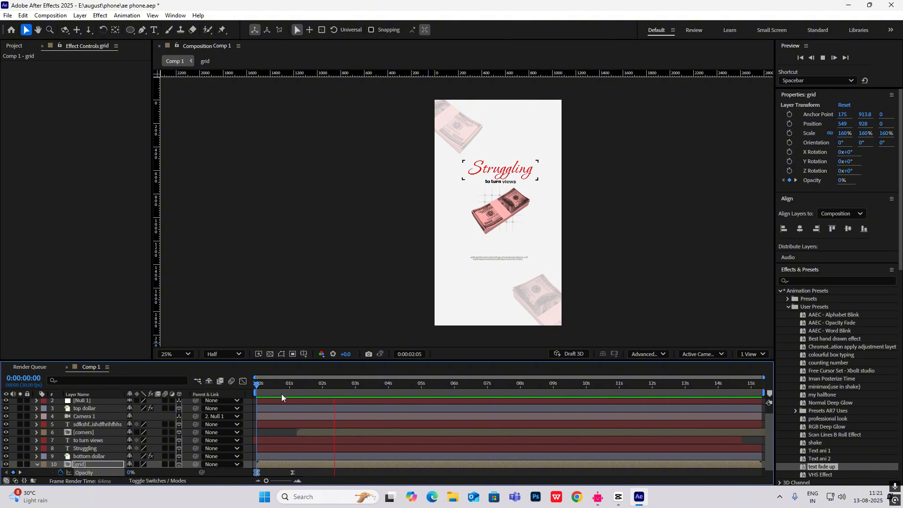
- Switch to CapCut, examine the reference video's transition into the dark scene, and return to After Effects
left_click(618, 499)
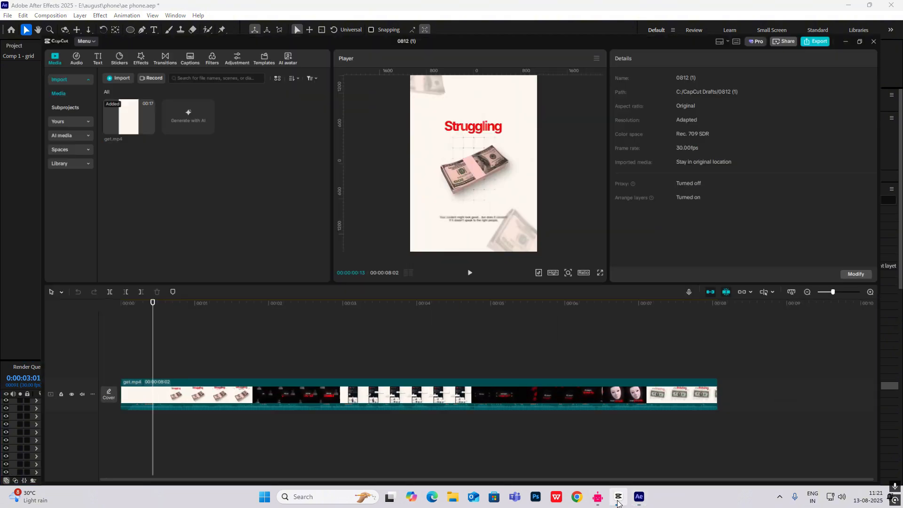
left_click_drag(125, 359, 226, 352)
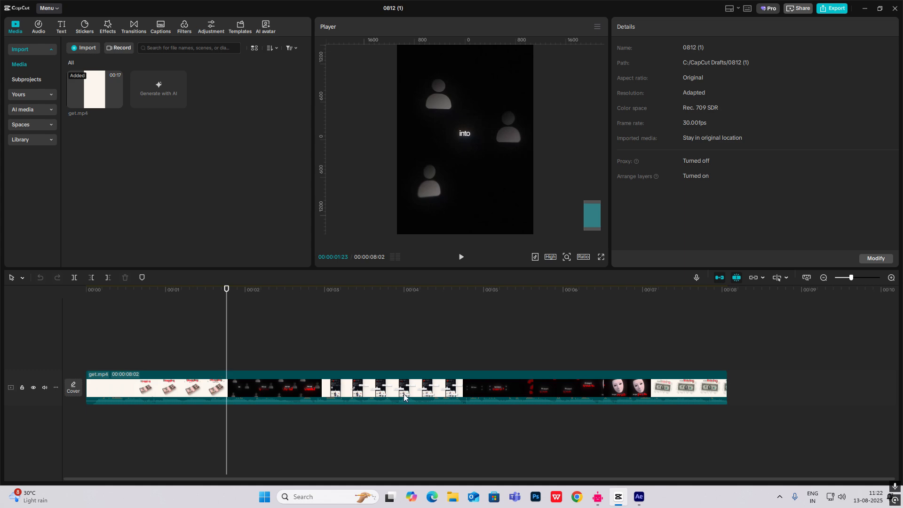
left_click(639, 496)
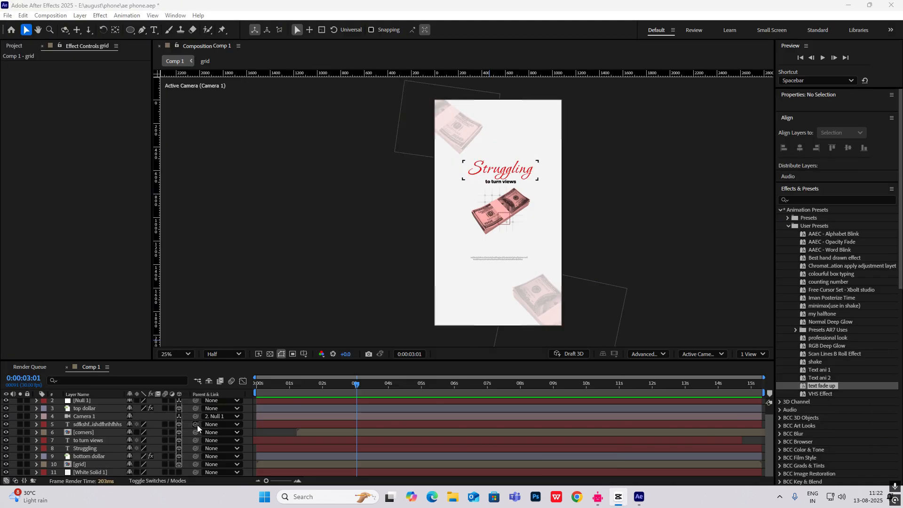
right_click(648, 174)
mouse_move(687, 180)
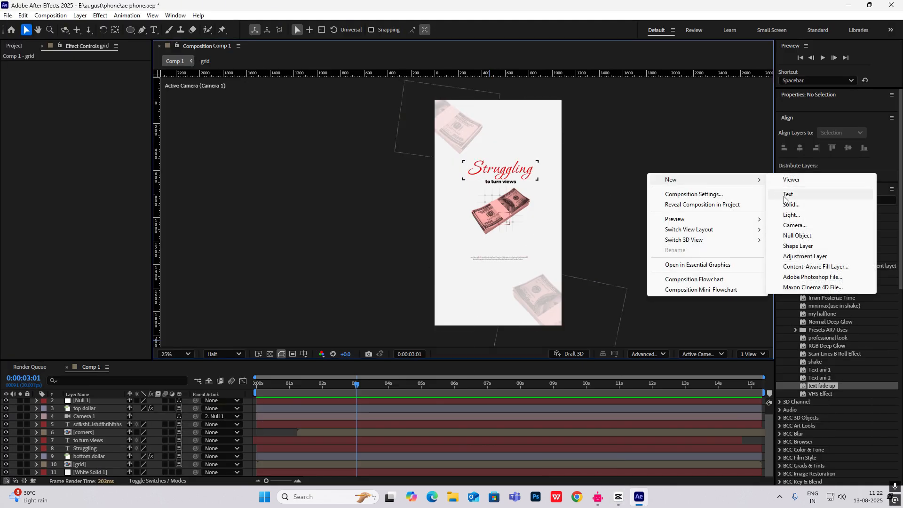
left_click(253, 131)
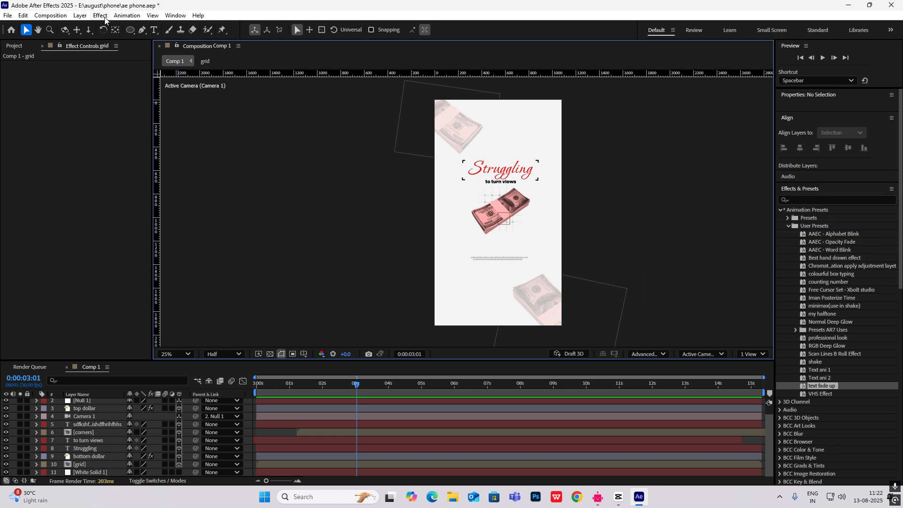
- Draw a black circle about 188 px wide over the main dollar and center its anchor point in the shape
left_click_drag(130, 31, 146, 44)
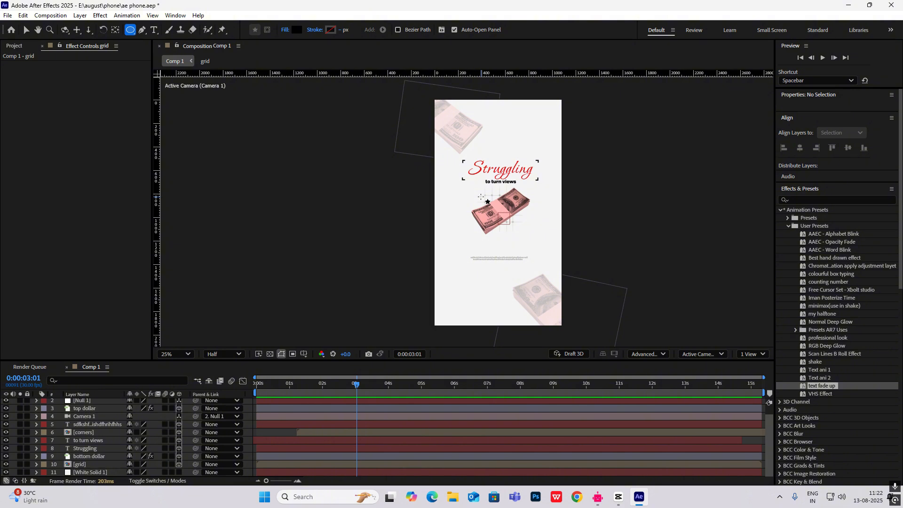
left_click_drag(480, 196, 503, 218)
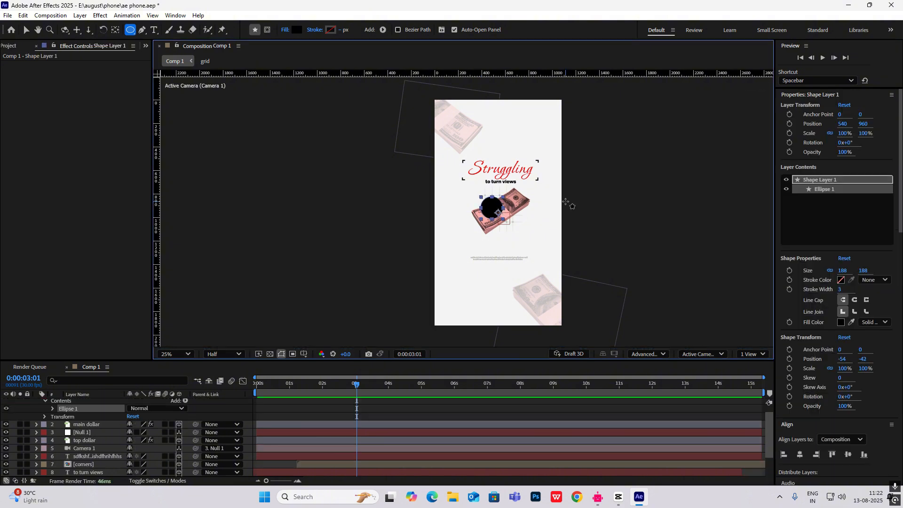
key("ctrl+alt+Home")
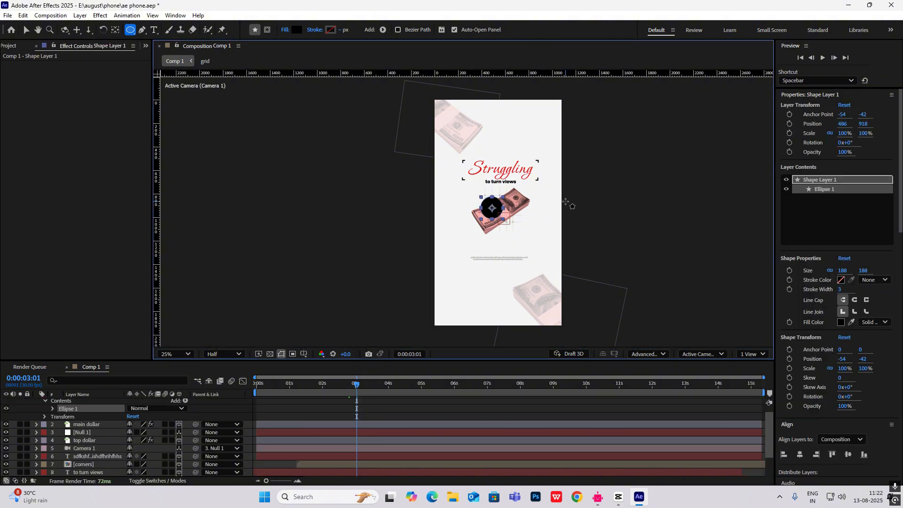
- Rename the circle's shape layer as "black circle transition" and return to the Selection tool
scroll(55, 419, "up", 1)
left_click(37, 402)
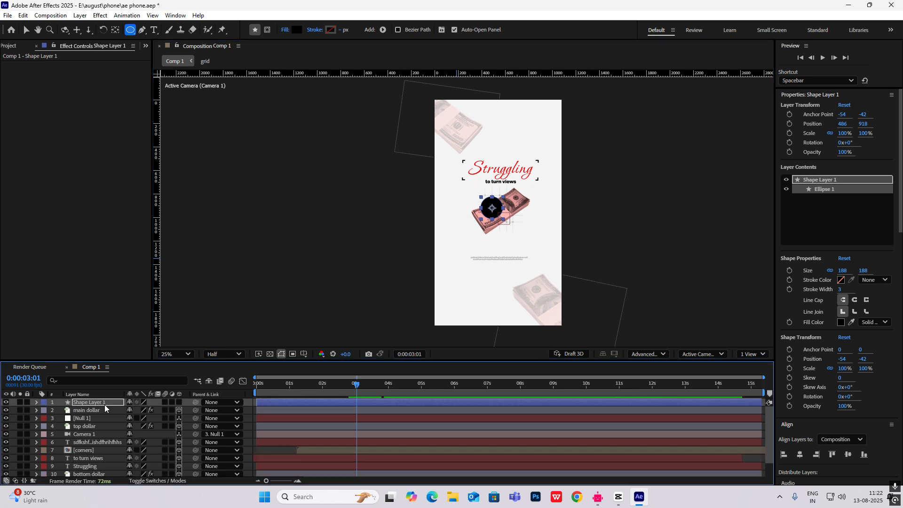
left_click(104, 403)
key("Return")
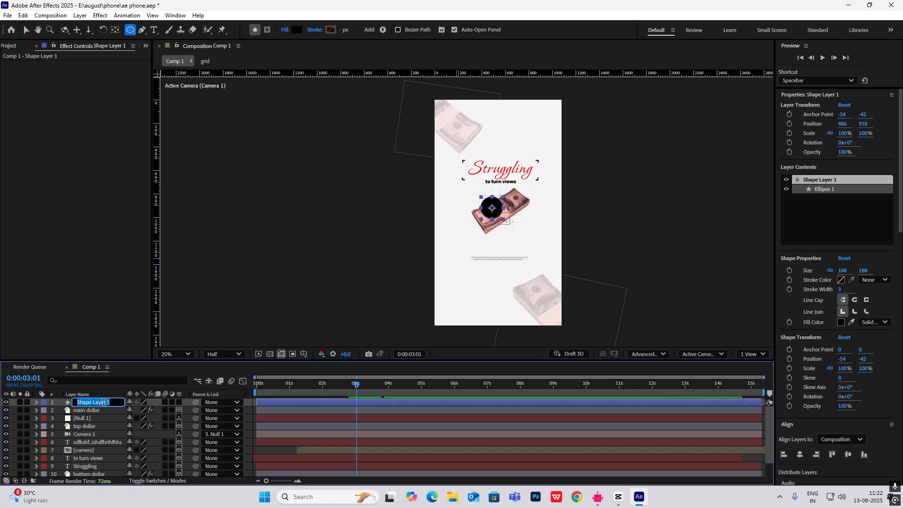
type("b")
type("lack circle transition")
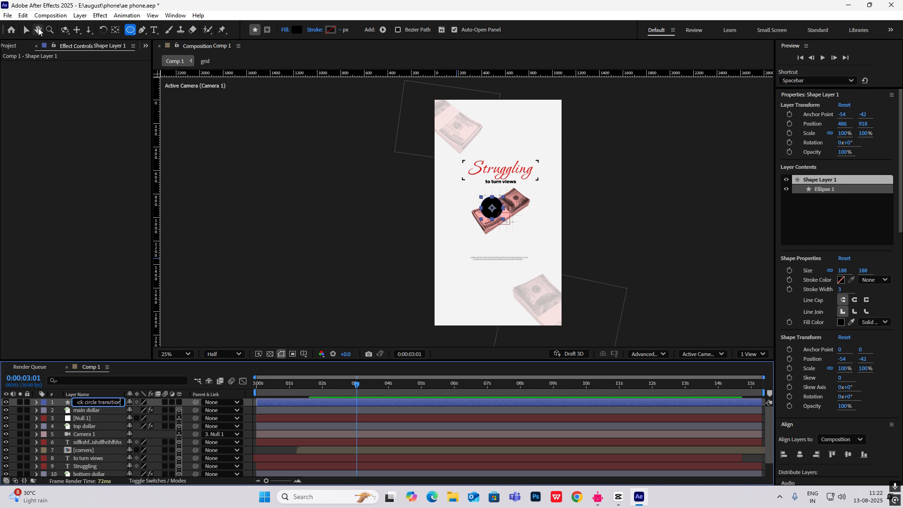
left_click(26, 30)
left_click(605, 172)
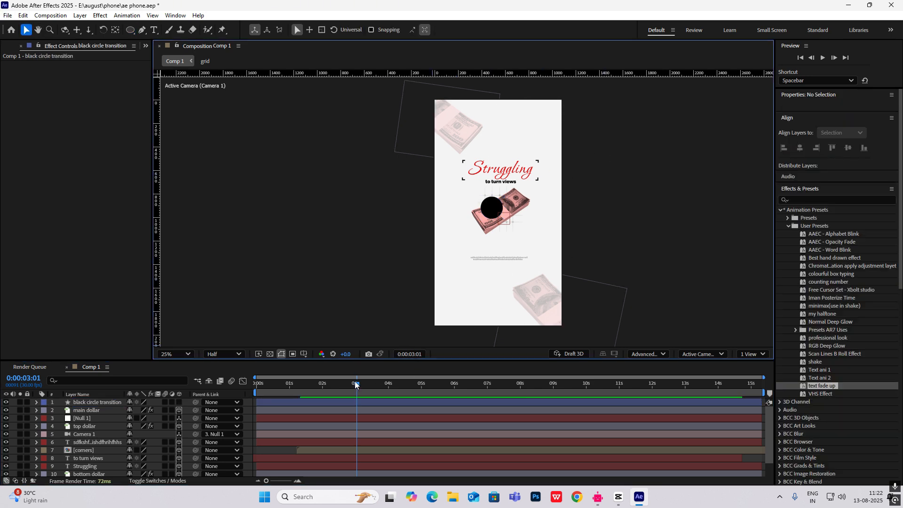
- Make the black circle layer 3D and position it at 526, 910, -203, in front of the main dollar
left_click_drag(356, 383, 365, 424)
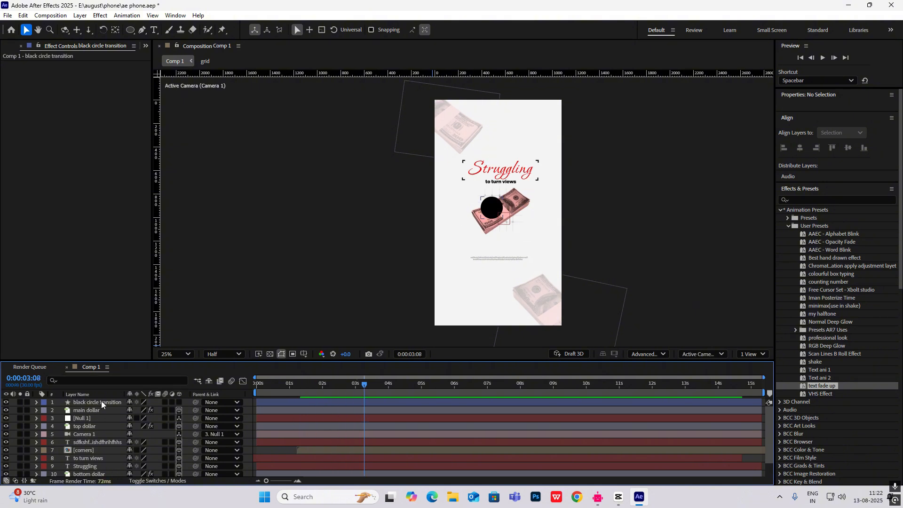
left_click(160, 401)
left_click(179, 402)
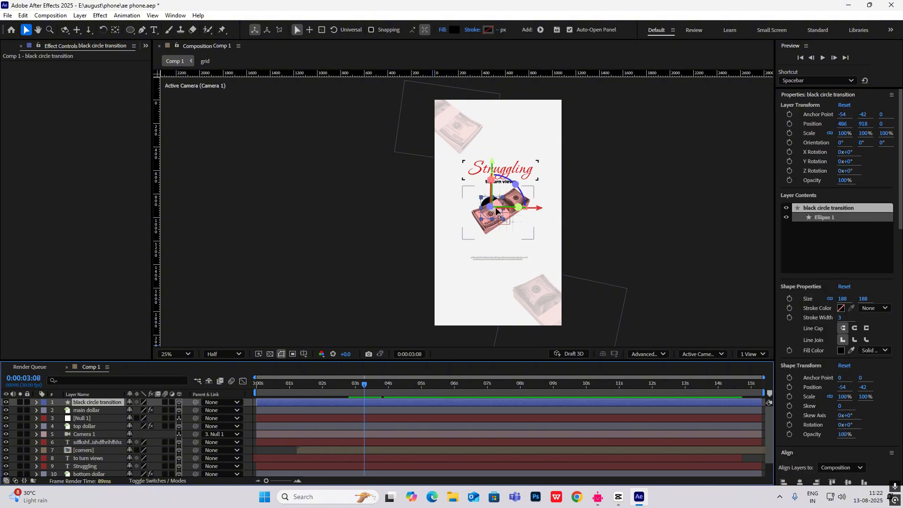
left_click_drag(492, 208, 496, 208)
key("p")
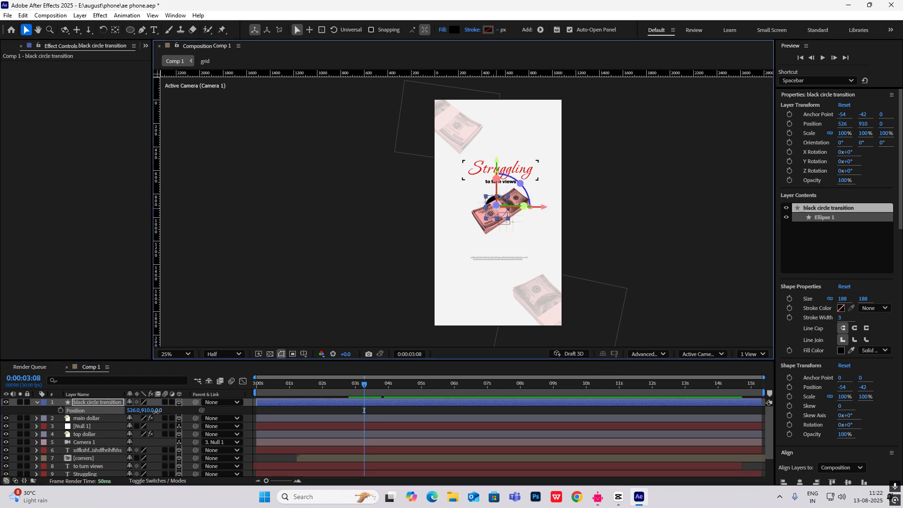
left_click_drag(155, 410, 197, 396)
- Add a scale keyframe of 0% for the black circle at 0:00:03:05
key("s")
mouse_move(362, 388)
left_mouse_down()
mouse_move(351, 385)
mouse_move(361, 384)
left_mouse_up()
left_click(61, 410)
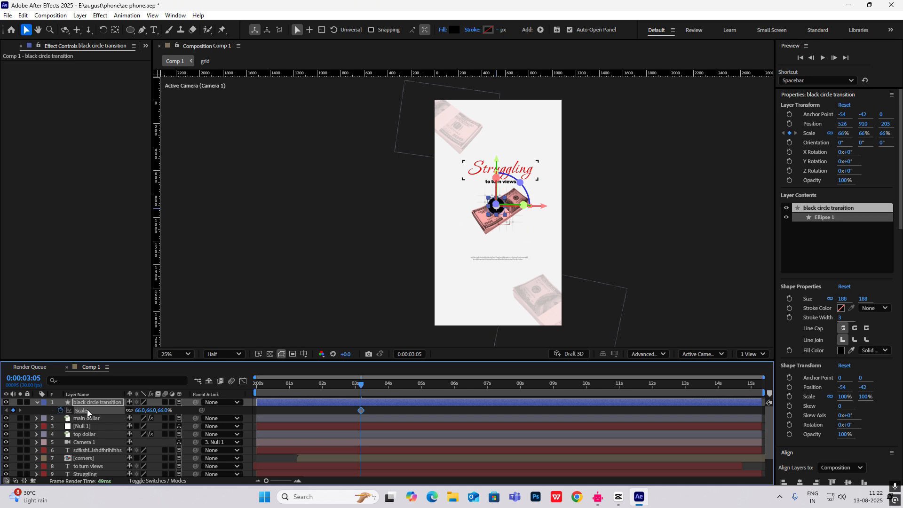
left_click(143, 410)
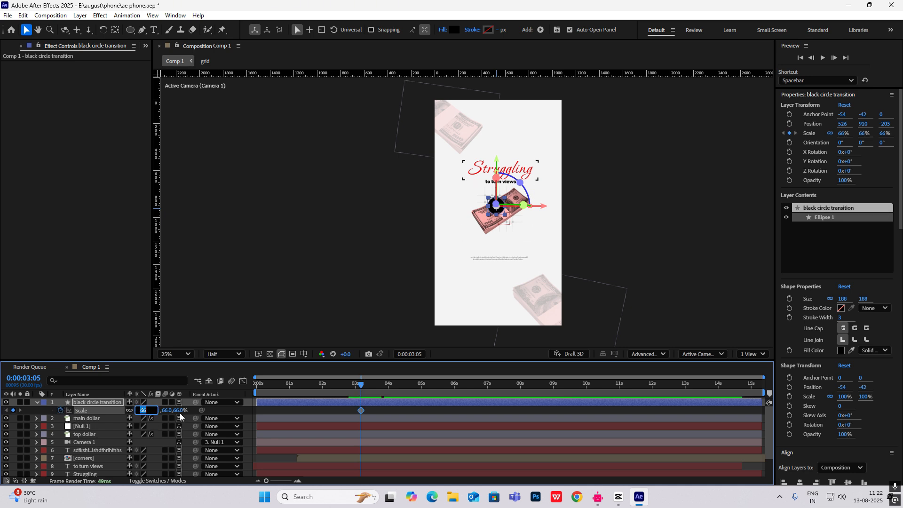
type("0")
left_click(407, 332)
- Keyframe the black circle's scale at 1100% at 0:00:04:03 so it covers the whole frame
left_click_drag(360, 384, 391, 390)
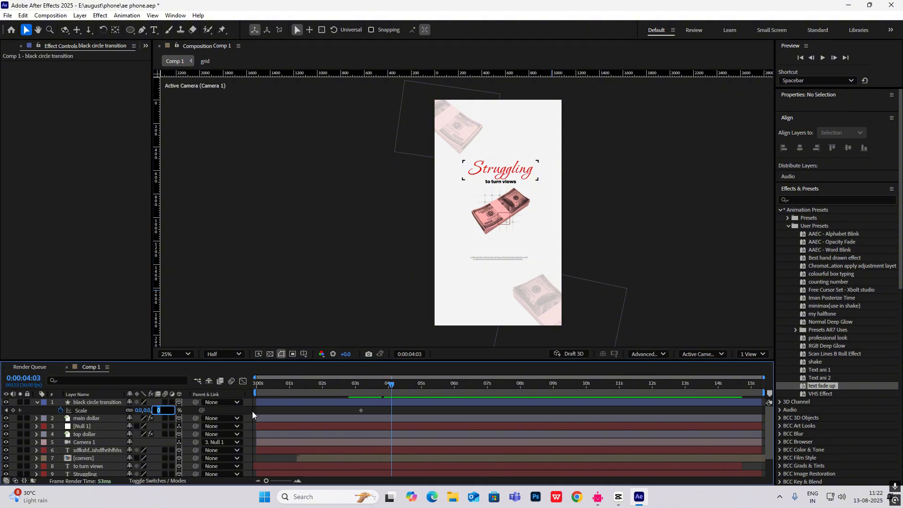
type("100")
left_click(624, 231)
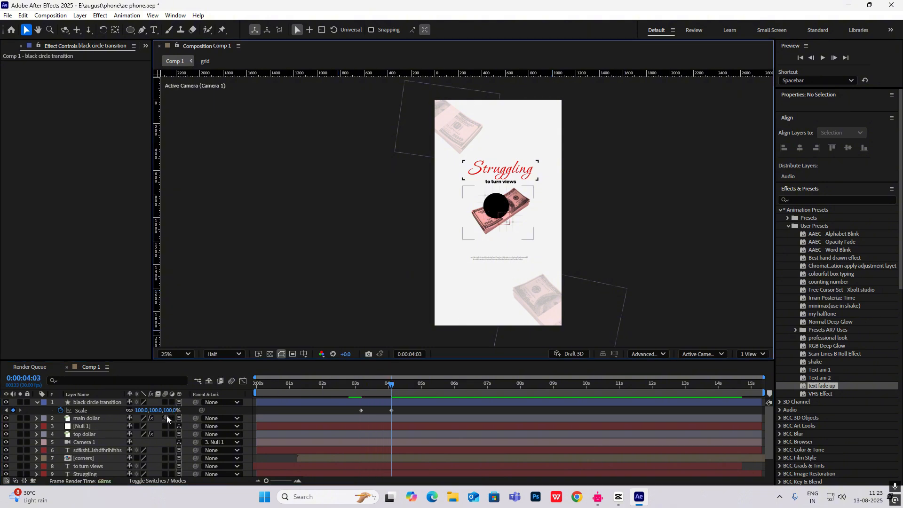
left_click_drag(167, 411, 636, 403)
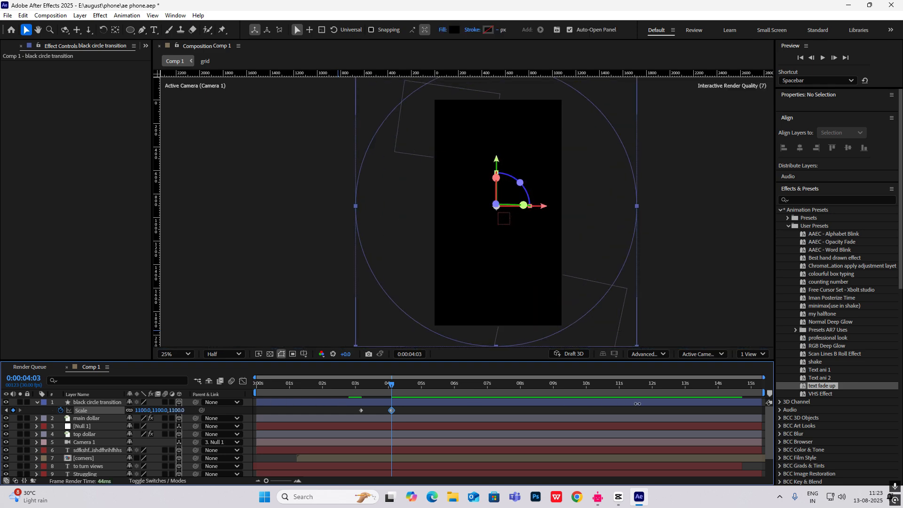
- Easy Ease the circle's scale keyframes, reshape their speed curve to start fast and ease out, and preview the transition
left_click_drag(404, 407, 336, 428)
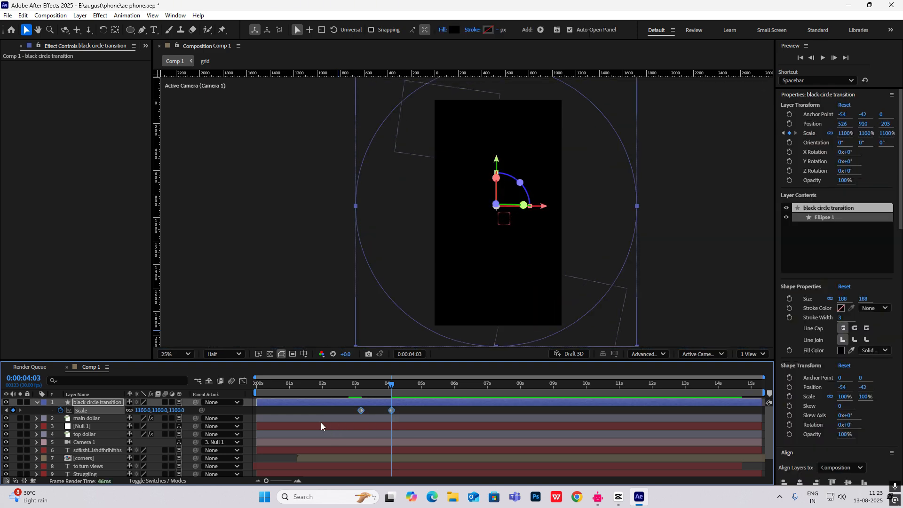
left_click(243, 381)
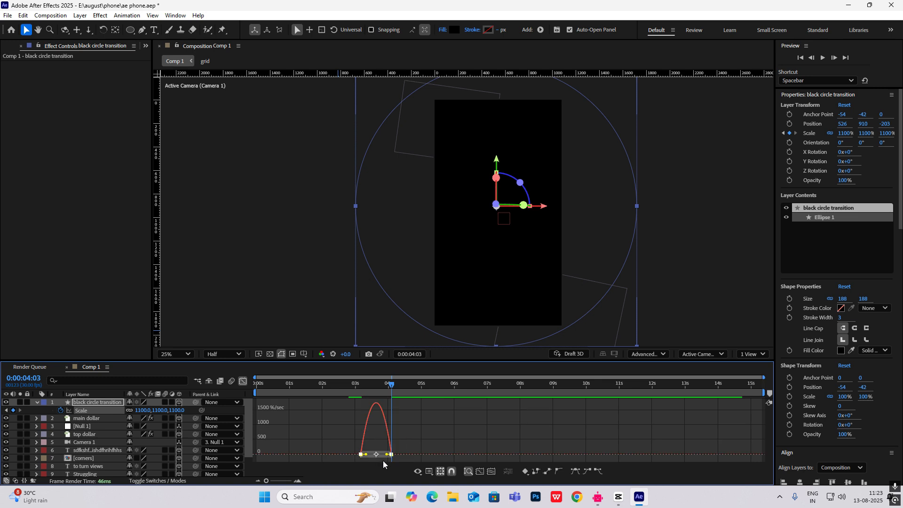
left_click_drag(386, 454, 365, 454)
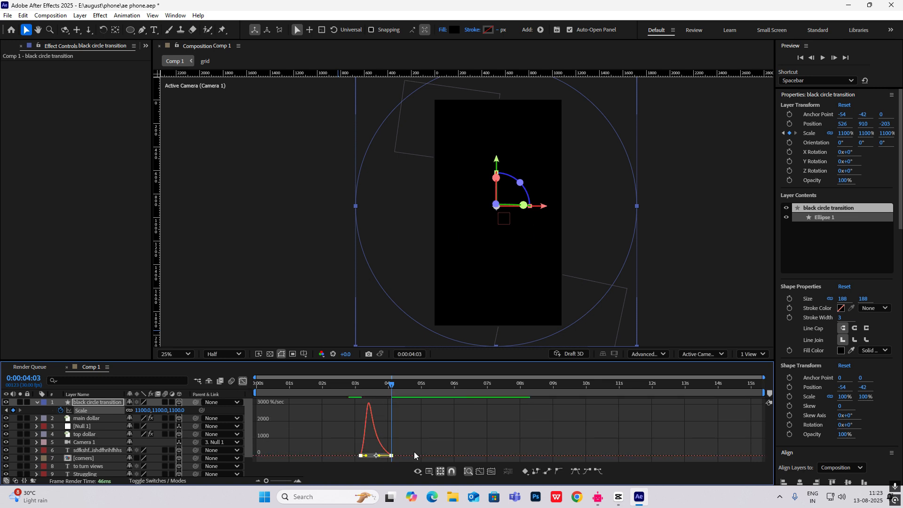
left_click(243, 381)
left_click_drag(391, 384, 223, 390)
key("space")
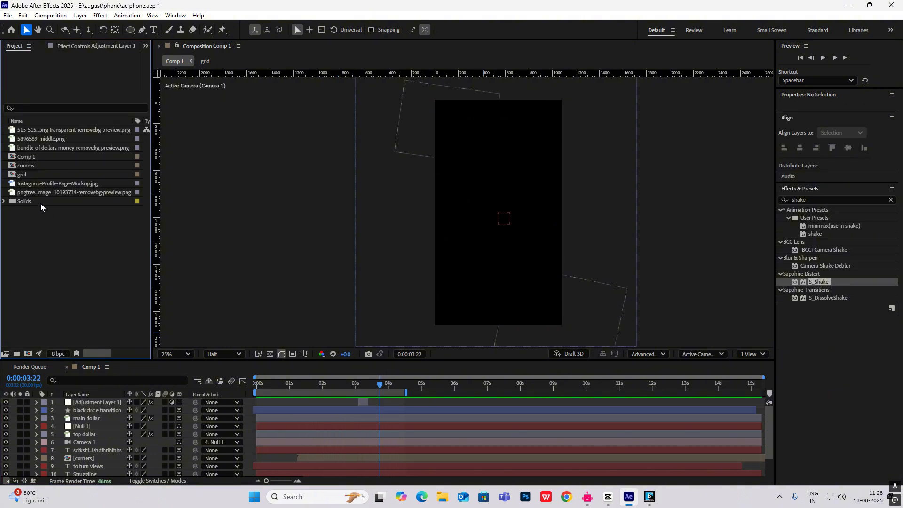
- Look through the imported images in the project for the person icon
left_click(33, 191)
left_click(26, 137)
left_click(38, 132)
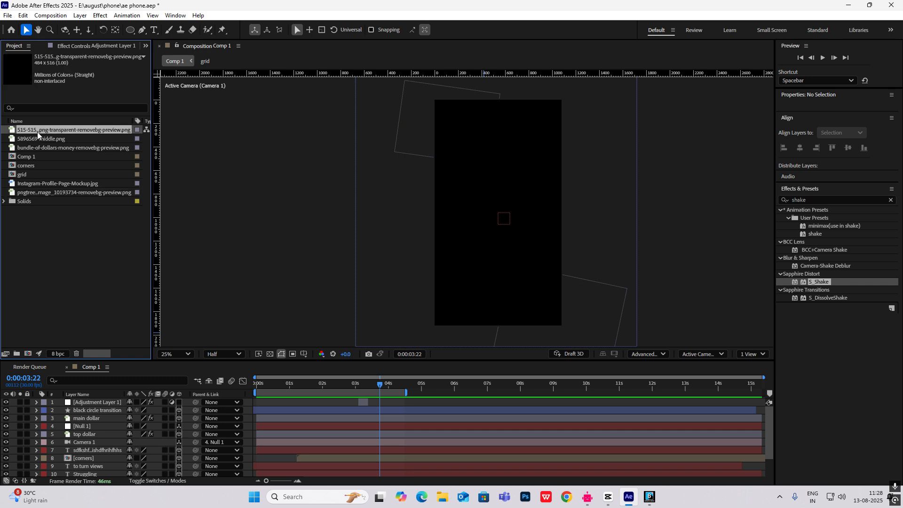
left_click(35, 148)
left_click(25, 194)
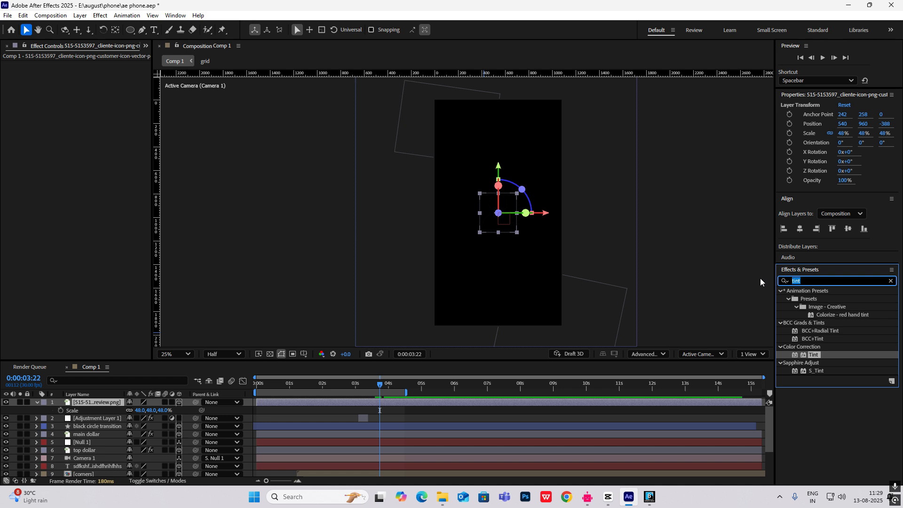
- Search the effects for Gradient Ramp to use on the person icon layer
type("gradient")
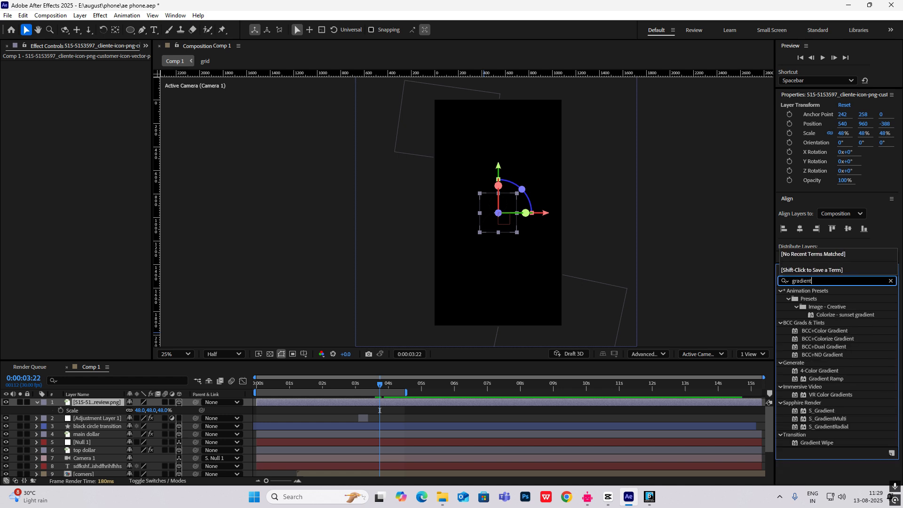
type(" ram")
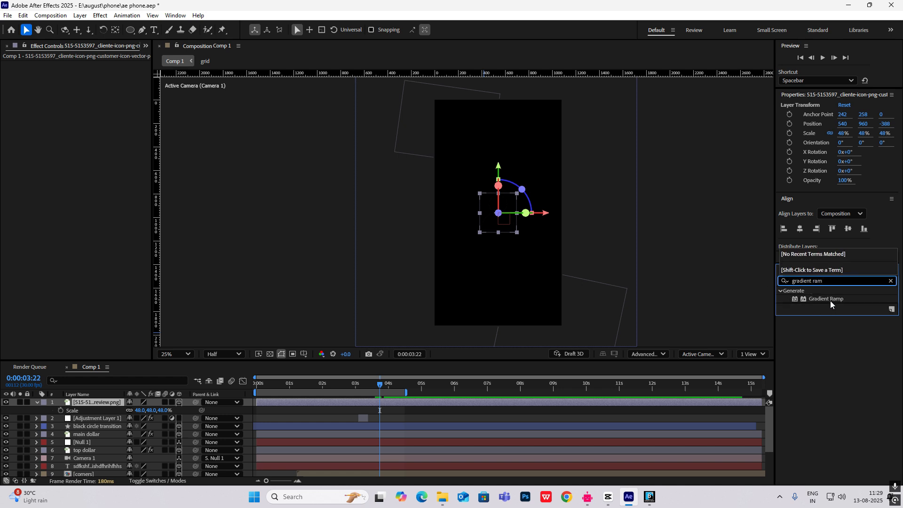
- Apply the Gradient Ramp effect to the person icon layer with a white end color
left_click_drag(830, 300, 513, 213)
scroll(513, 213, "up", 2)
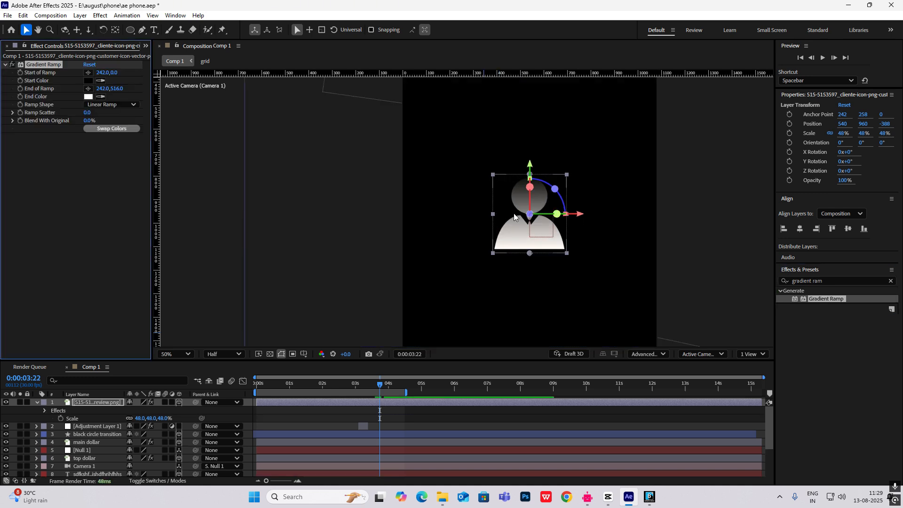
scroll(513, 213, "down", 2)
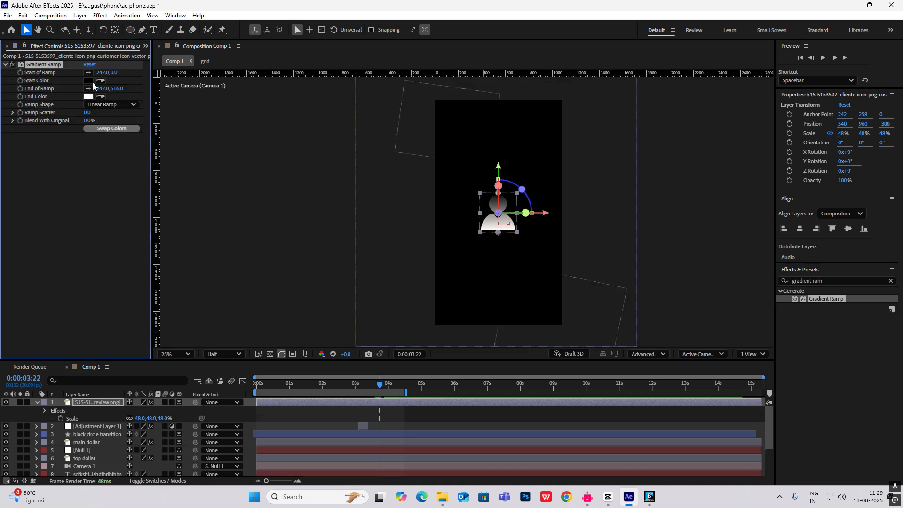
left_click(88, 97)
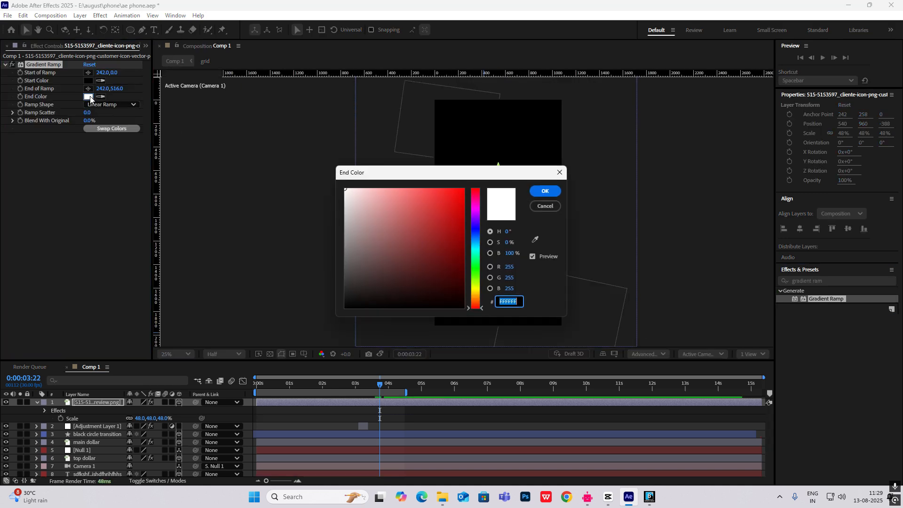
left_click(545, 191)
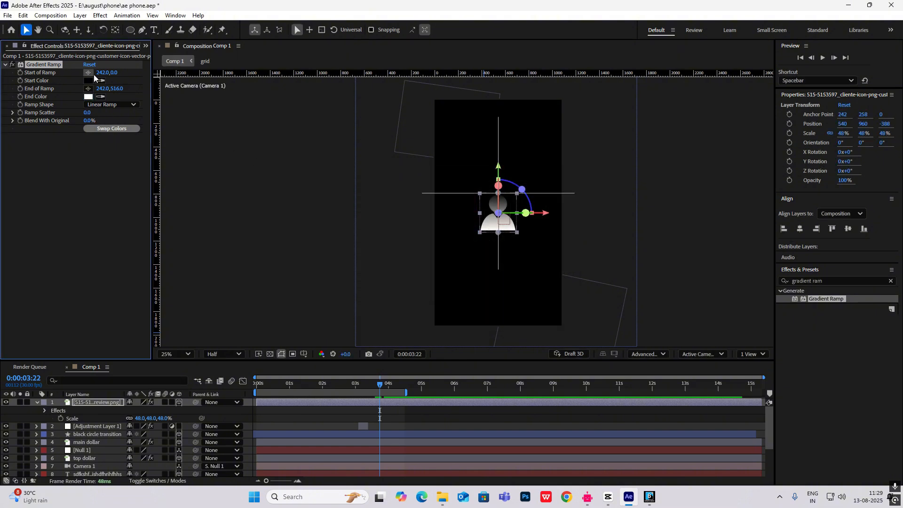
- Place the gradient's start of ramp near the icon's upper-left corner, at about 56.7, 29.4, and deselect the layer
left_click(87, 73)
left_click(506, 217)
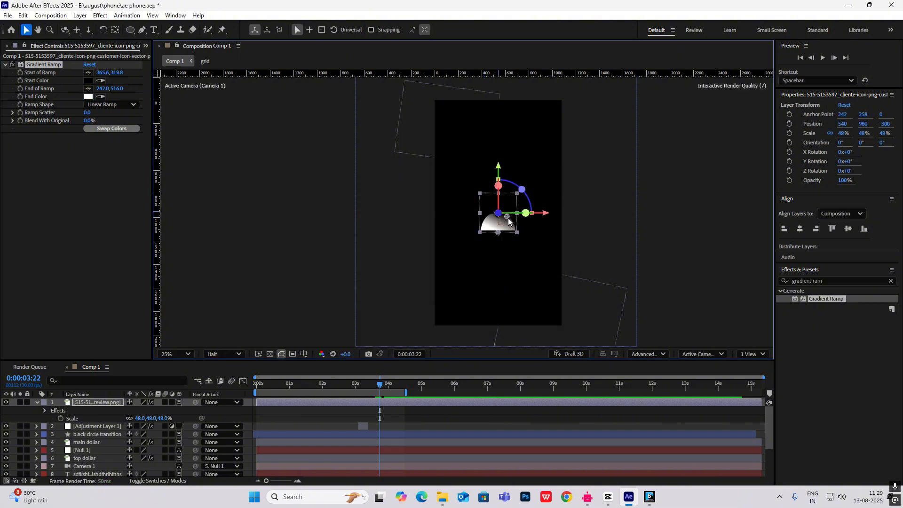
mouse_move(508, 218)
left_mouse_down()
mouse_move(534, 238)
mouse_move(493, 198)
mouse_move(478, 162)
mouse_move(464, 178)
mouse_move(484, 198)
left_mouse_up()
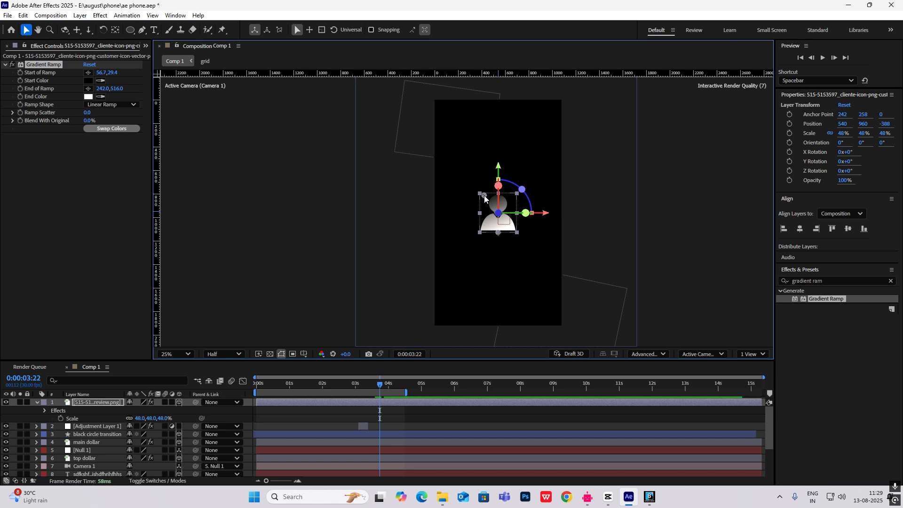
left_click(625, 224)
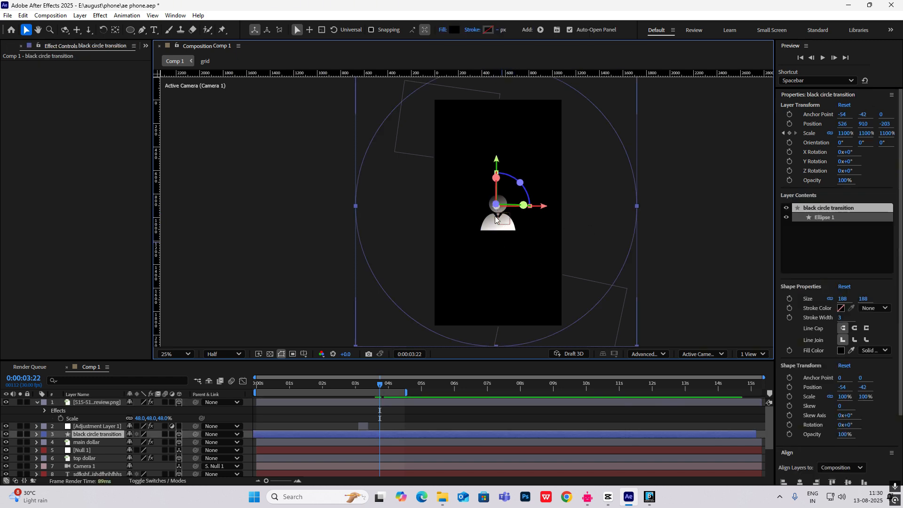
left_click(679, 232)
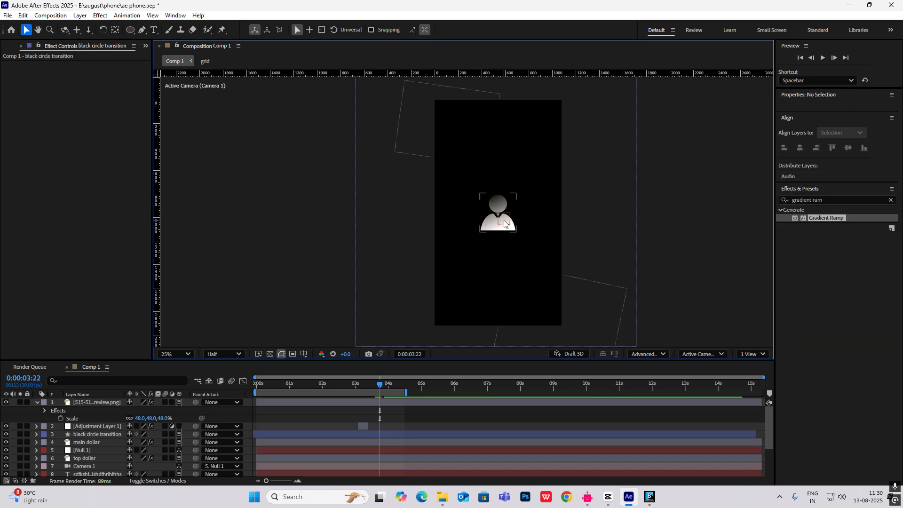
- Move the person icon up and left to about X 385.8, Y 788, and collapse its layer properties
left_click_drag(504, 224, 480, 198)
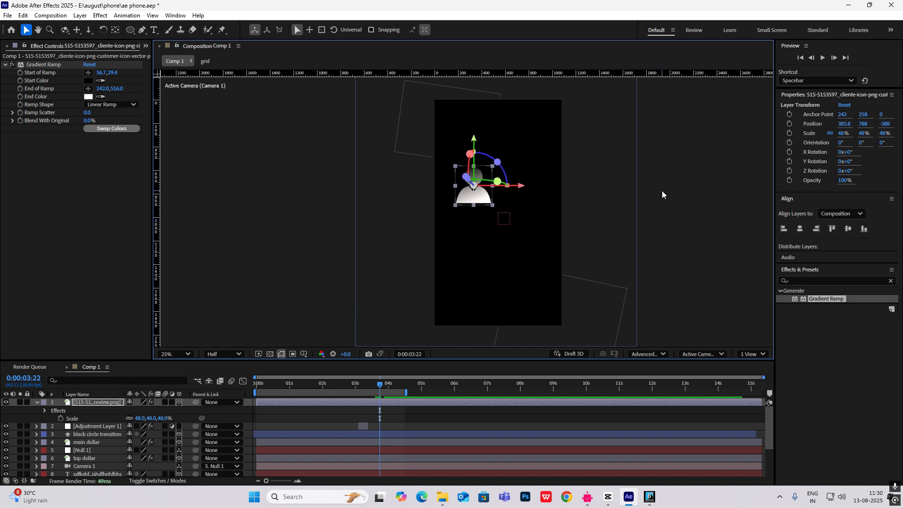
left_click(662, 194)
left_click(38, 402)
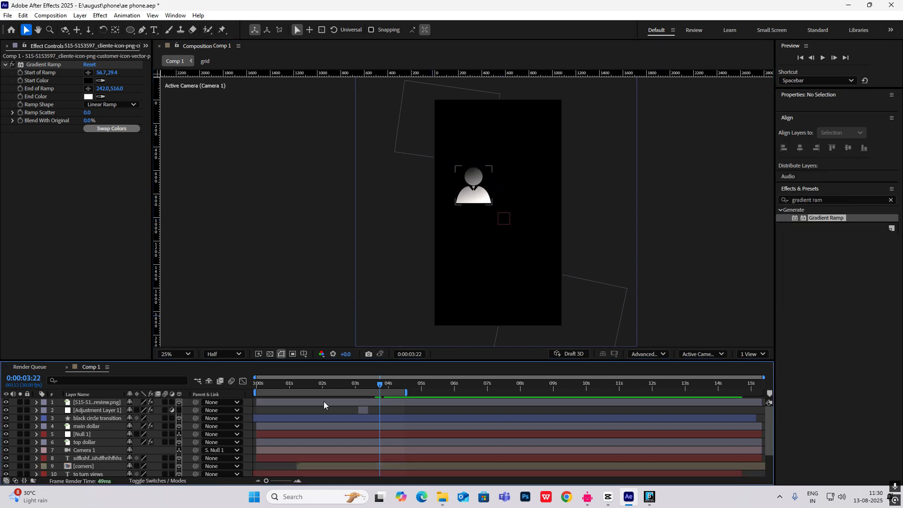
- Trim the start of the person icon layer to 0:00:03:03
left_click_drag(381, 389, 360, 396)
left_click(258, 404)
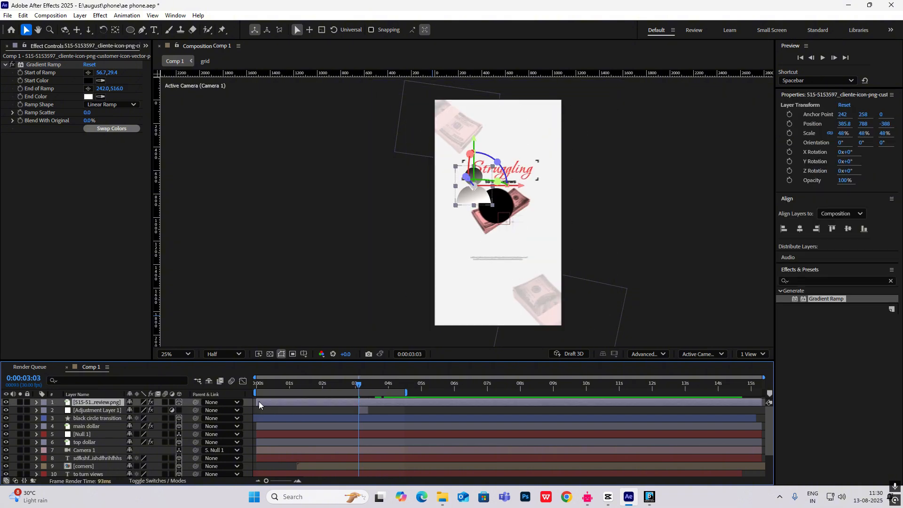
left_click_drag(258, 402, 358, 402)
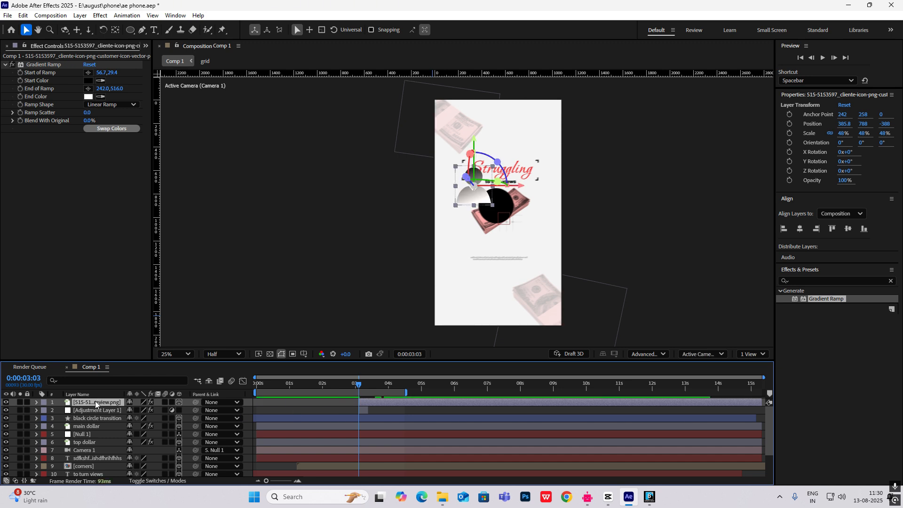
- Duplicate the person icon layer twice and place the copies at about 735.7, 592.3 and 697.2, 1206.1
key("ctrl+d")
key("ctrl+d")
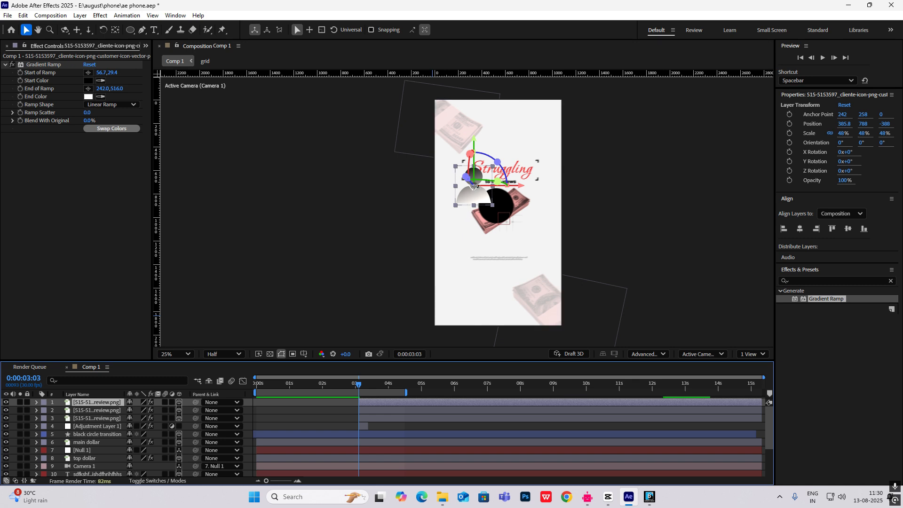
left_click_drag(475, 186, 530, 155)
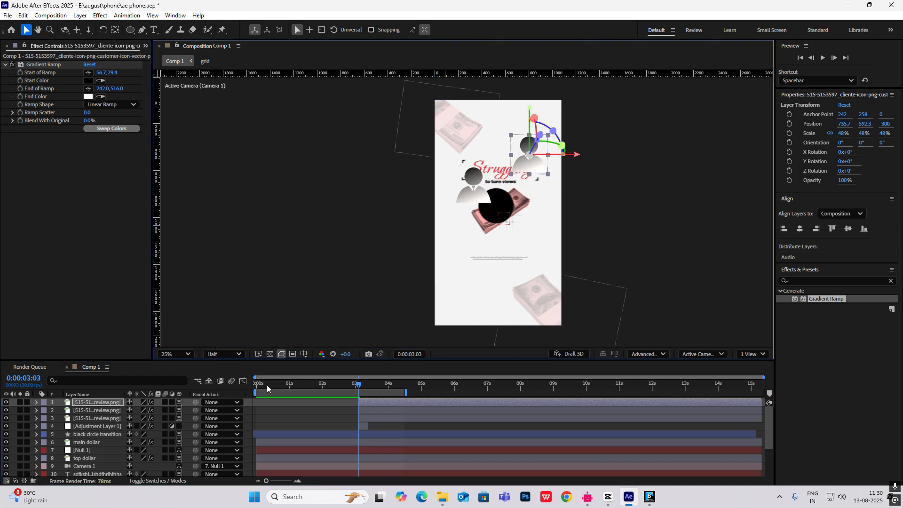
left_click(97, 409)
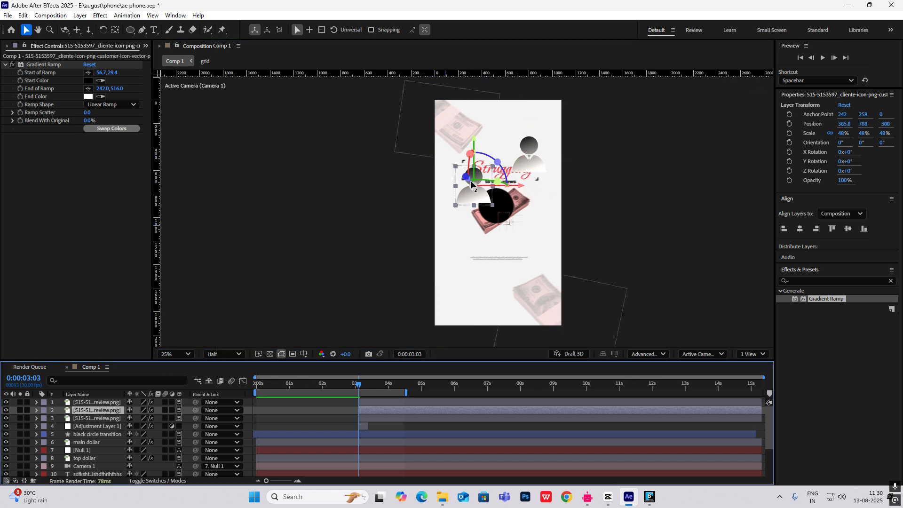
left_click_drag(474, 186, 523, 253)
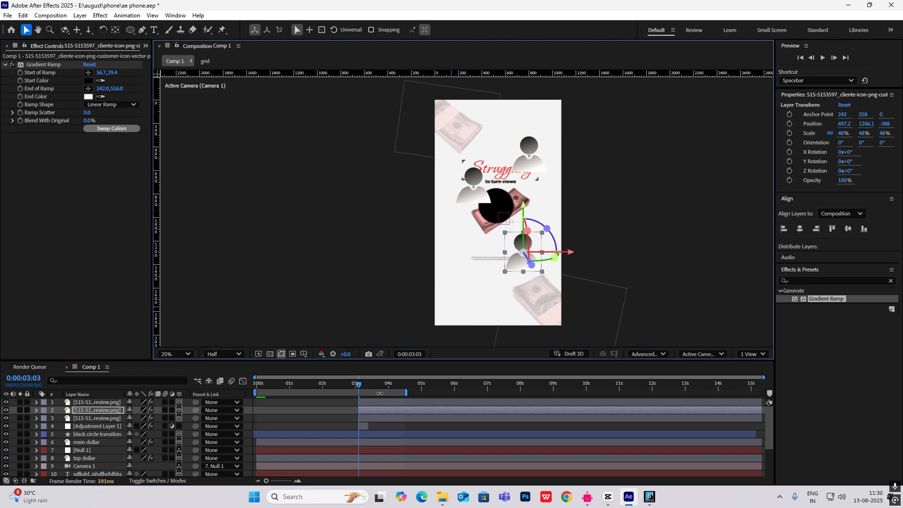
- Add 100% opacity keyframes to all three person icon layers at 0:00:03:03 and 0:00:03:11
left_click(89, 402, "ctrl")
left_click(91, 418, "ctrl")
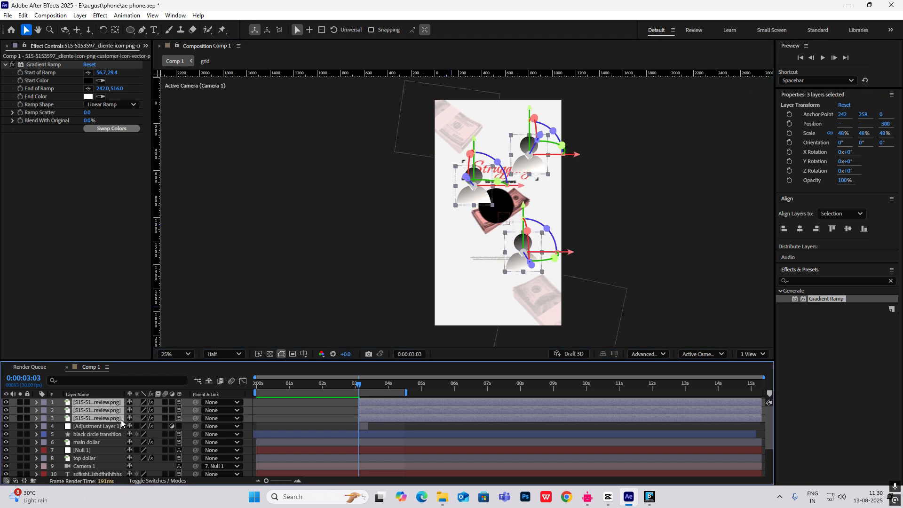
key("t")
left_click(61, 410)
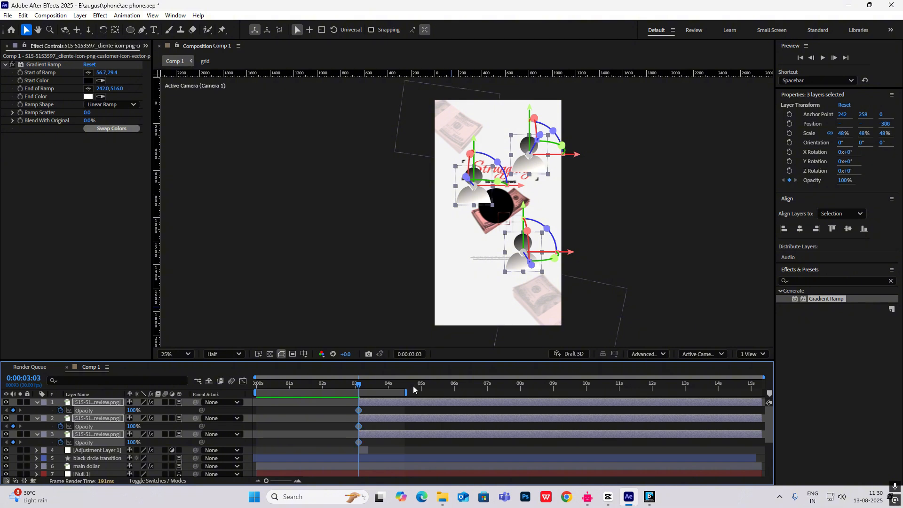
left_click_drag(359, 384, 367, 386)
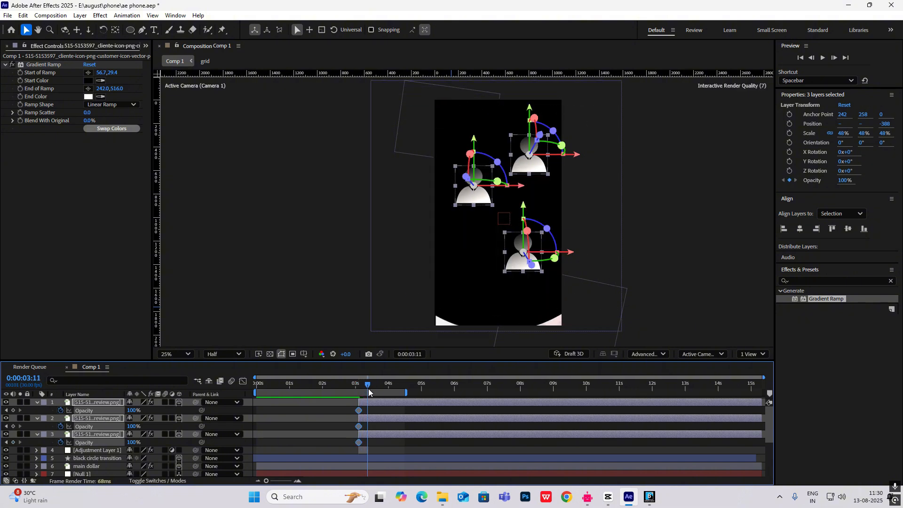
left_click(13, 411)
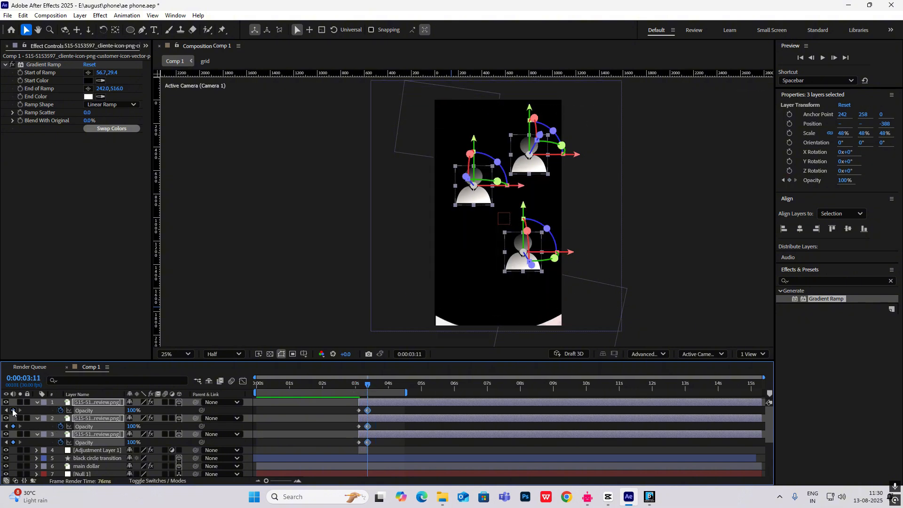
- Set the three icons' opacity to 0% at 0:00:03:03, easy-ease all the opacity keyframes and preview the fade-in
left_click(5, 411)
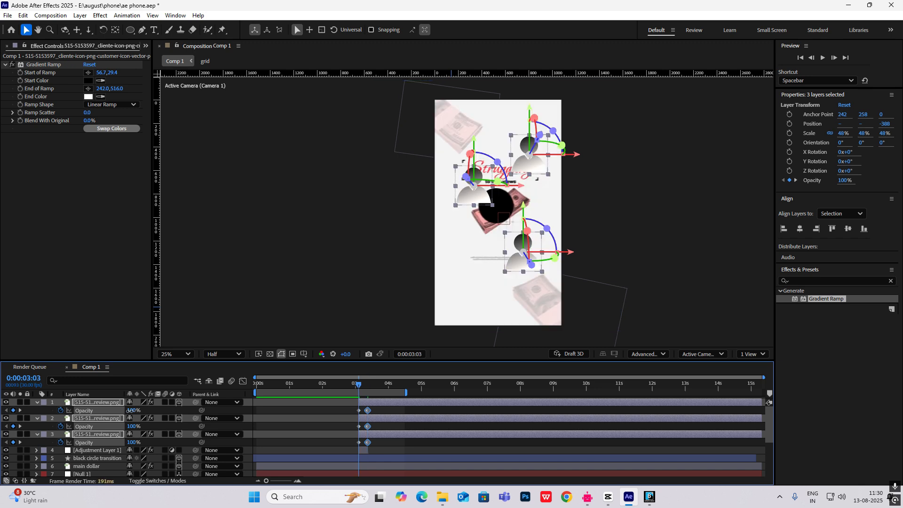
left_click_drag(130, 410, 77, 410)
left_click_drag(378, 407, 327, 447)
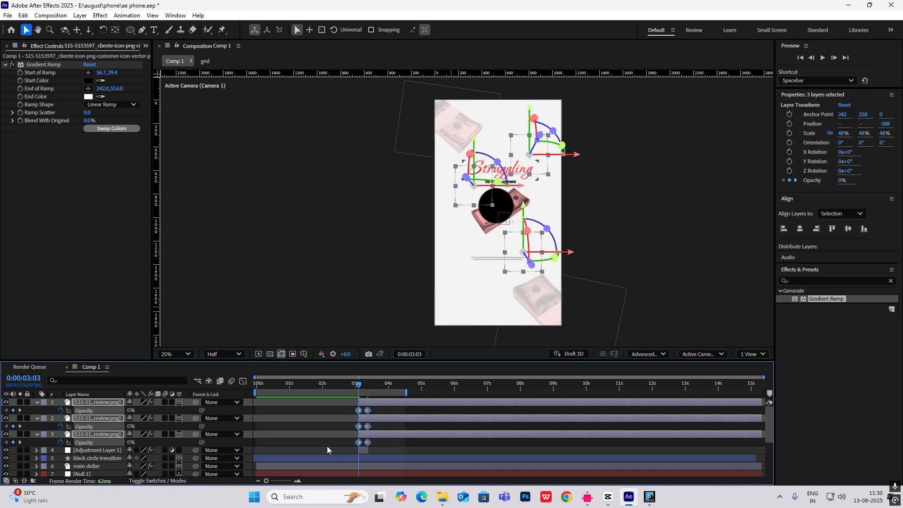
key("F9")
key("space")
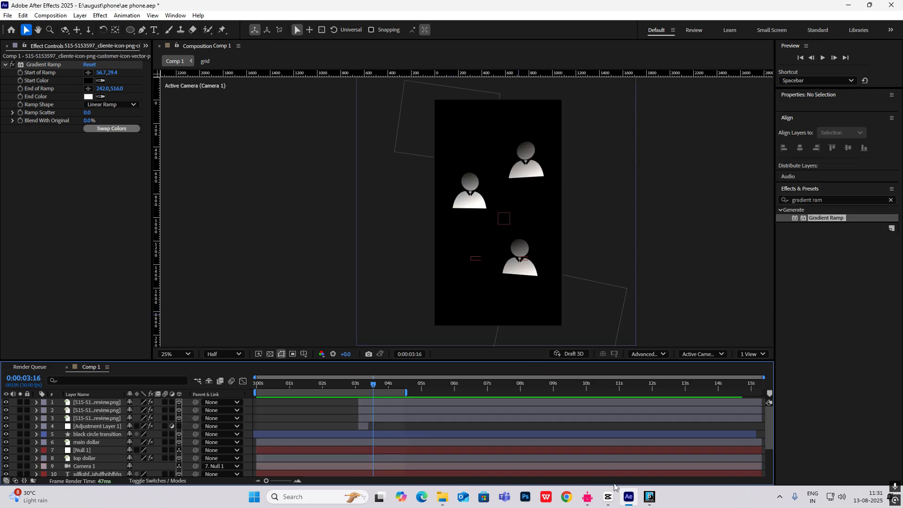
- Switch to CapCut and examine how the icons and "into real clients?" text move in the get.mp4 reference
left_click(610, 497)
left_click_drag(226, 341, 242, 341)
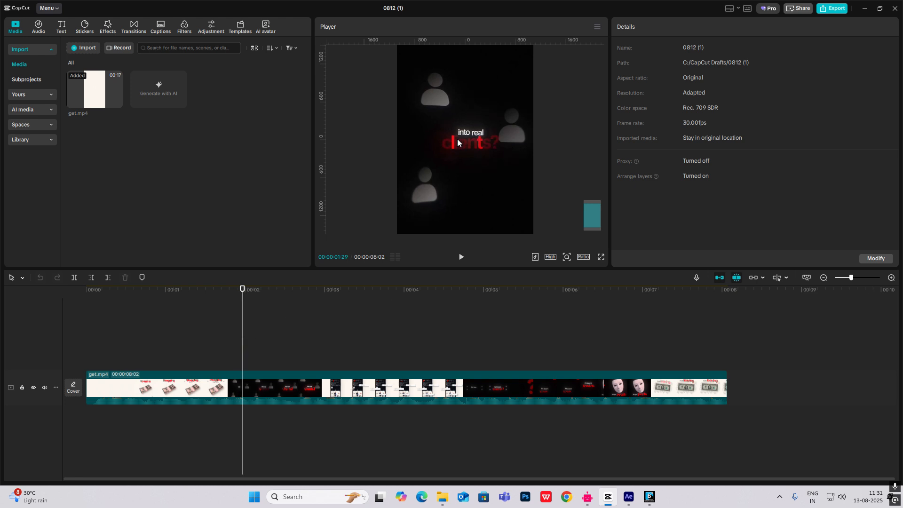
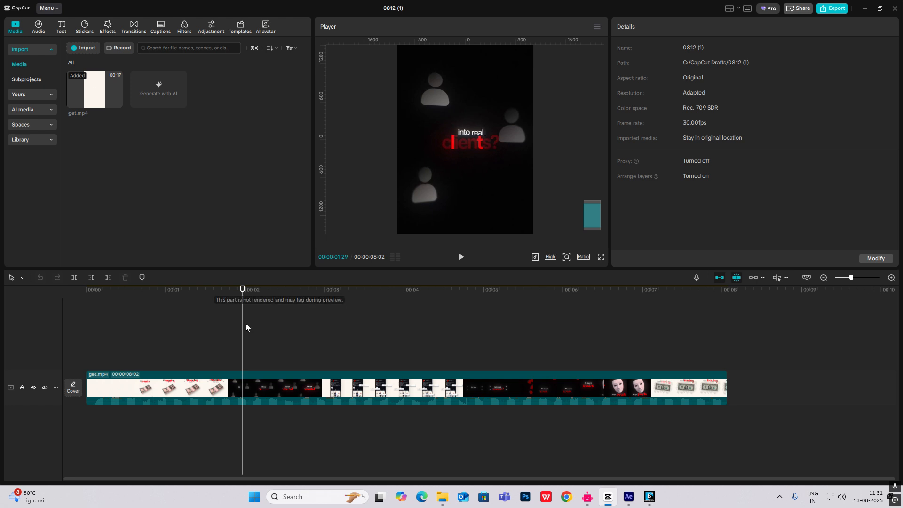
left_click_drag(242, 336, 276, 356)
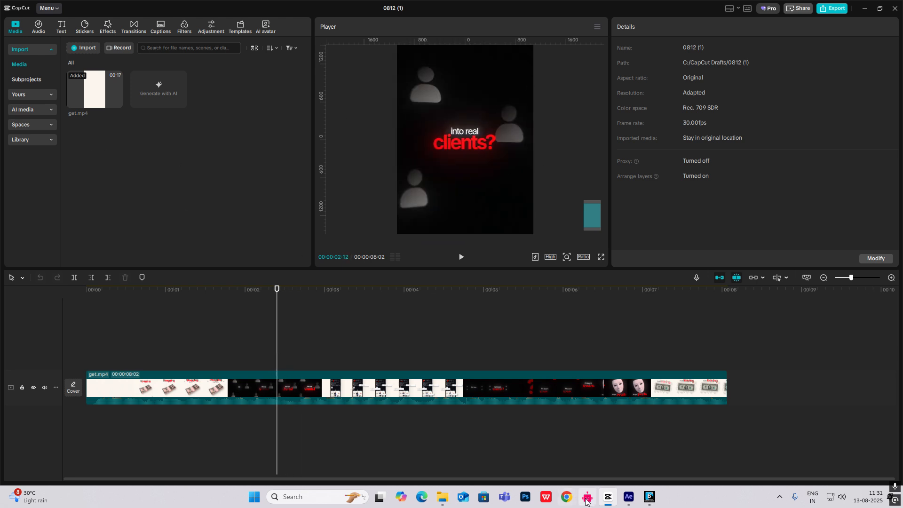
- Return to After Effects and add a position keyframe to Null 1 just before the four-second mark
left_click(628, 496)
mouse_move(374, 386)
left_mouse_down()
mouse_move(345, 390)
mouse_move(376, 393)
left_mouse_up()
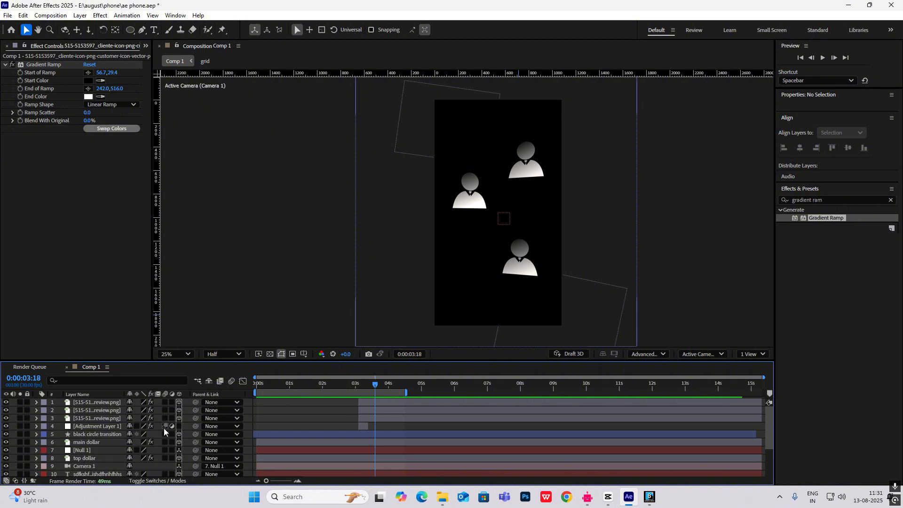
scroll(111, 441, "down", 3)
scroll(101, 444, "up", 3)
left_click(96, 449)
key("p")
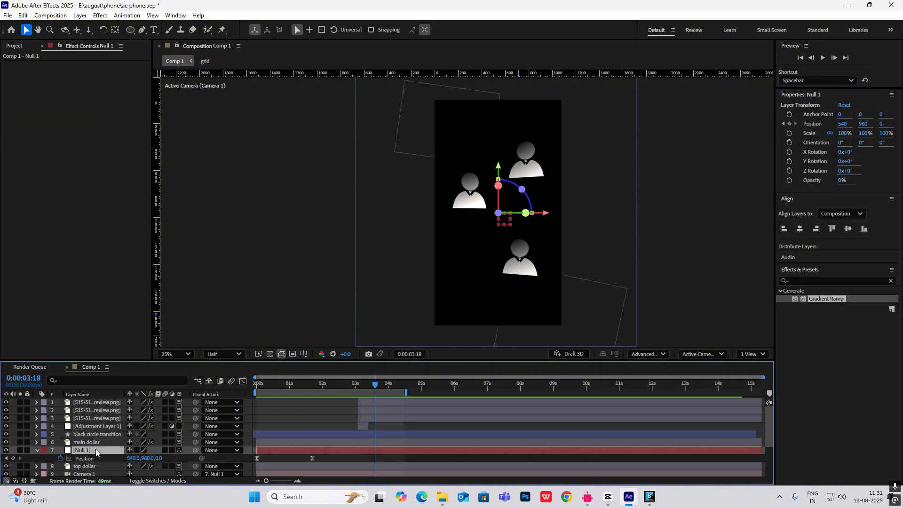
left_click(13, 458)
- At 0:00:04:13, increase Null 1's X position until the three icons slide out past the frame's left edge
mouse_move(370, 387)
left_mouse_down()
mouse_move(353, 387)
mouse_move(384, 387)
left_mouse_up()
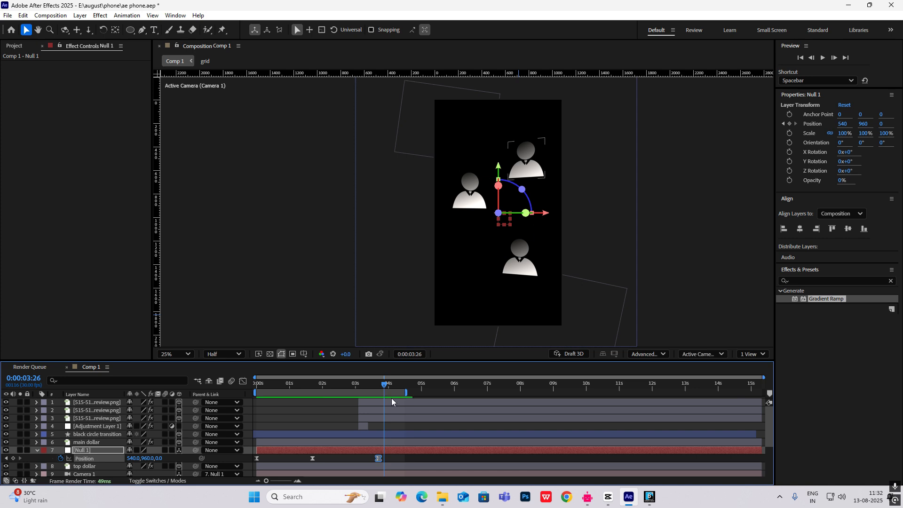
left_click_drag(389, 387, 403, 394)
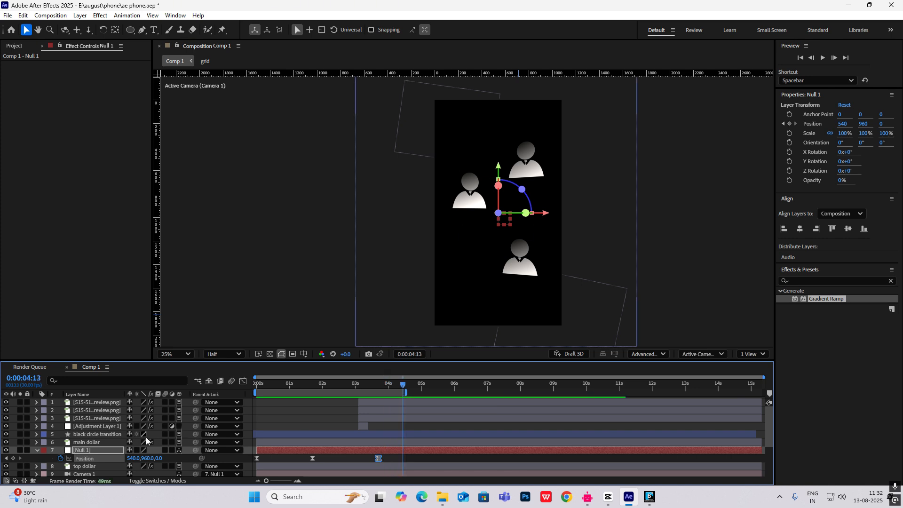
left_click_drag(133, 458, 167, 462)
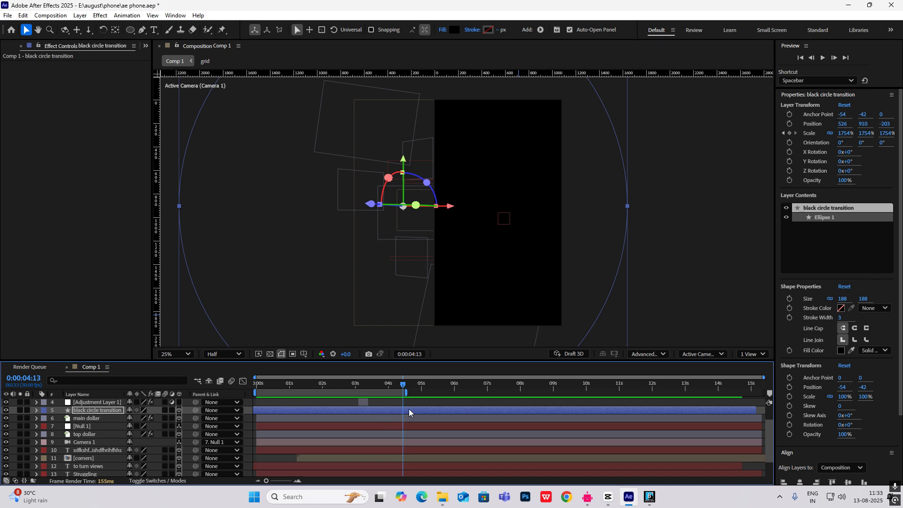
- Trim the end of the black circle transition layer to 0:00:04:13 and check the next frame
key("alt+bracketright")
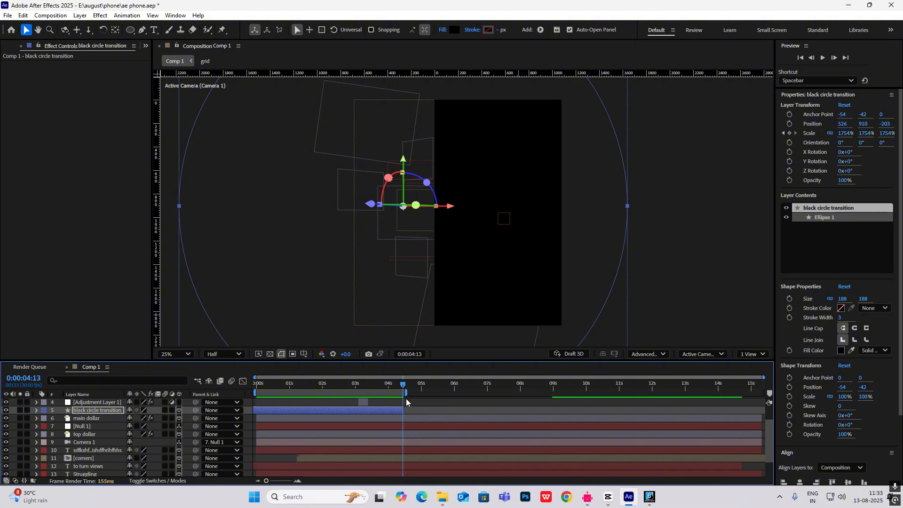
left_click_drag(403, 387, 406, 387)
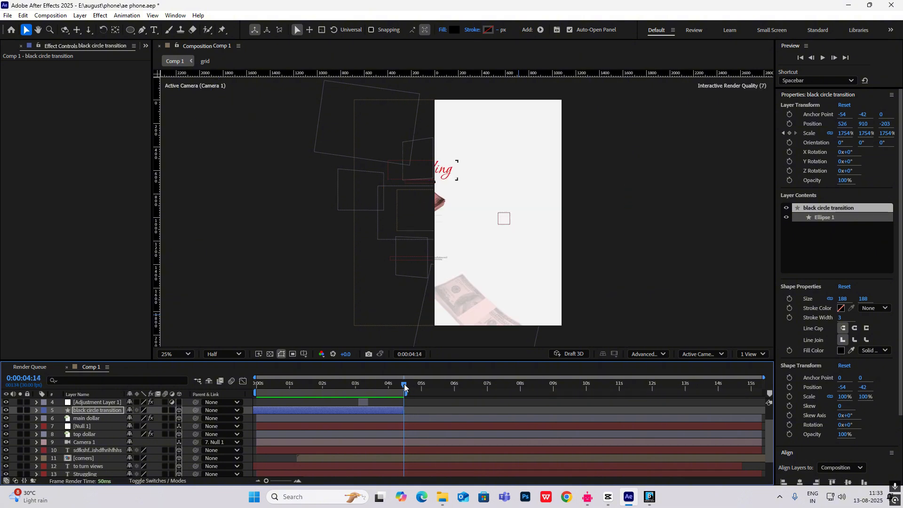
- Move White Solid 1 to the top of the layer stack, start it where the black circle transition layer ends, and preview
scroll(313, 460, "up", 1)
scroll(100, 472, "down", 2)
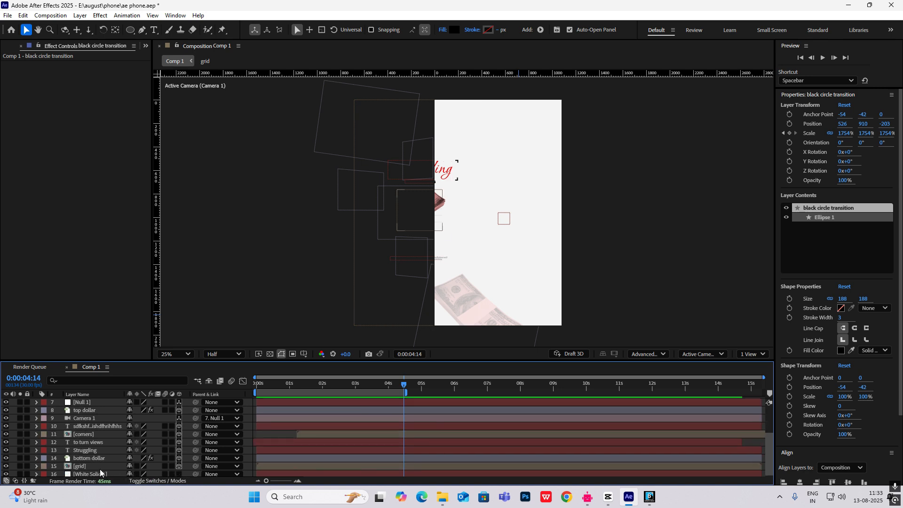
left_click(101, 472)
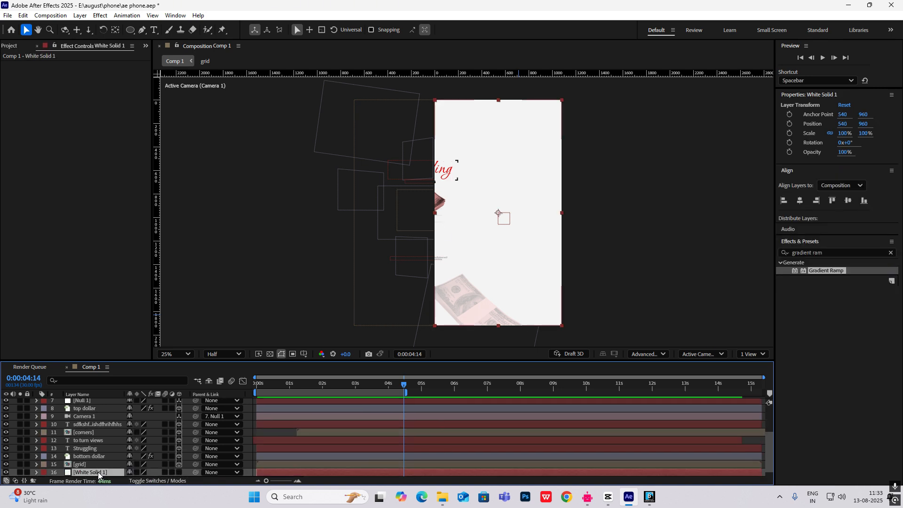
left_click_drag(99, 472, 97, 402)
left_click_drag(256, 402, 403, 402)
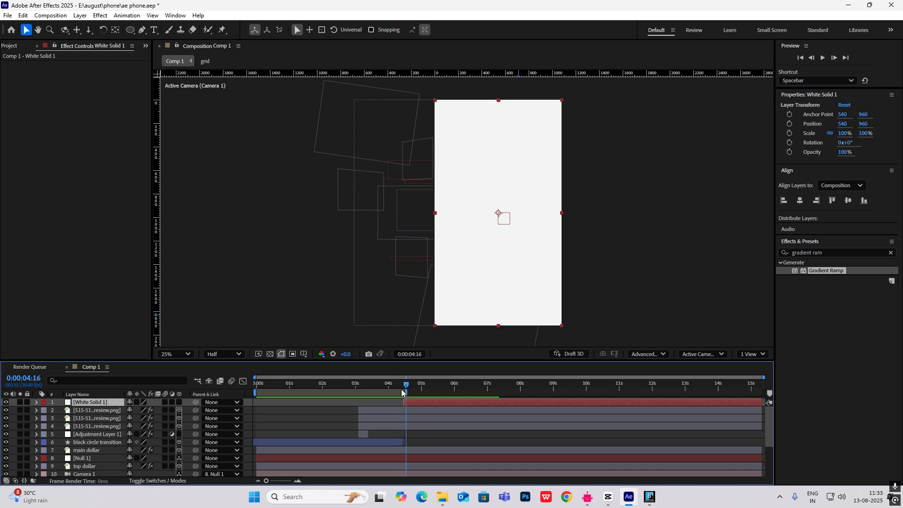
key("Home")
key("space")
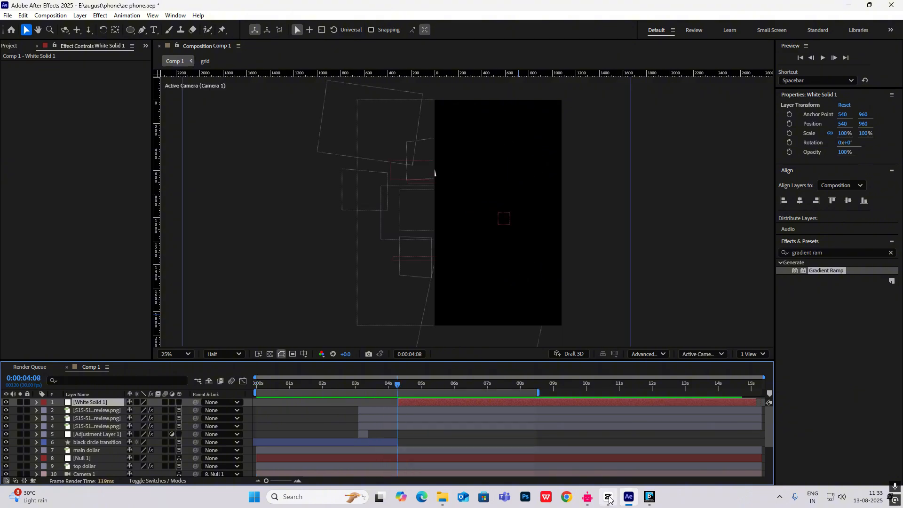
- Switch to CapCut and examine how the phone, comment bubbles and curved stripe appear in the get.mp4 reference
left_click(607, 497)
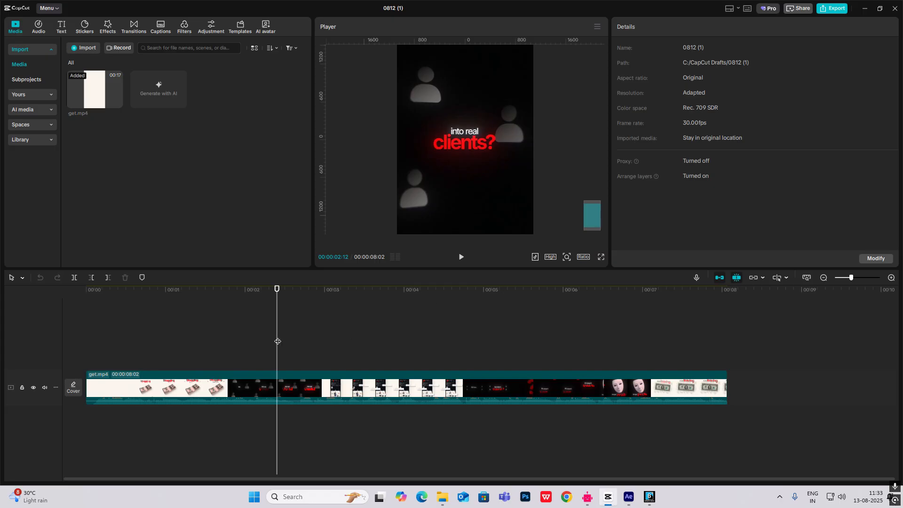
left_click_drag(278, 341, 313, 341)
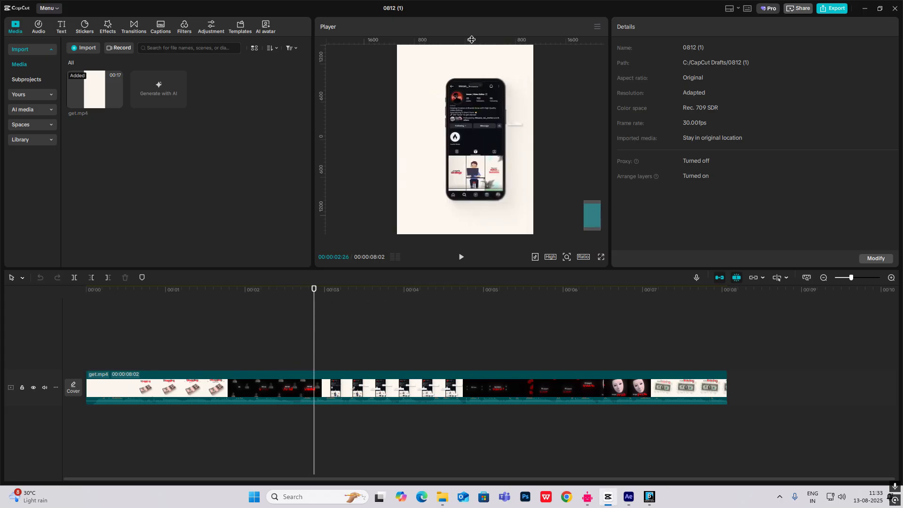
left_click_drag(310, 360, 379, 362)
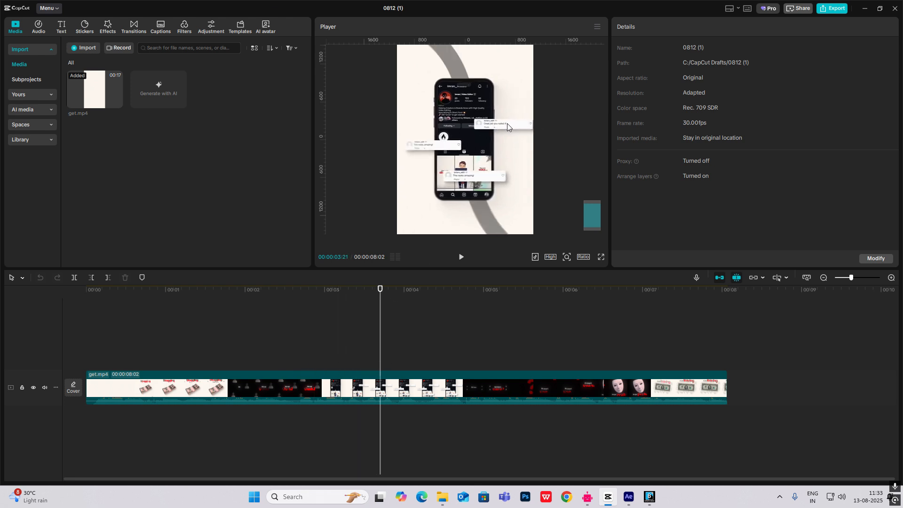
- Return to After Effects, deselect all layers, and set the Pen tool to a solid black stroke with no fill
left_click(628, 498)
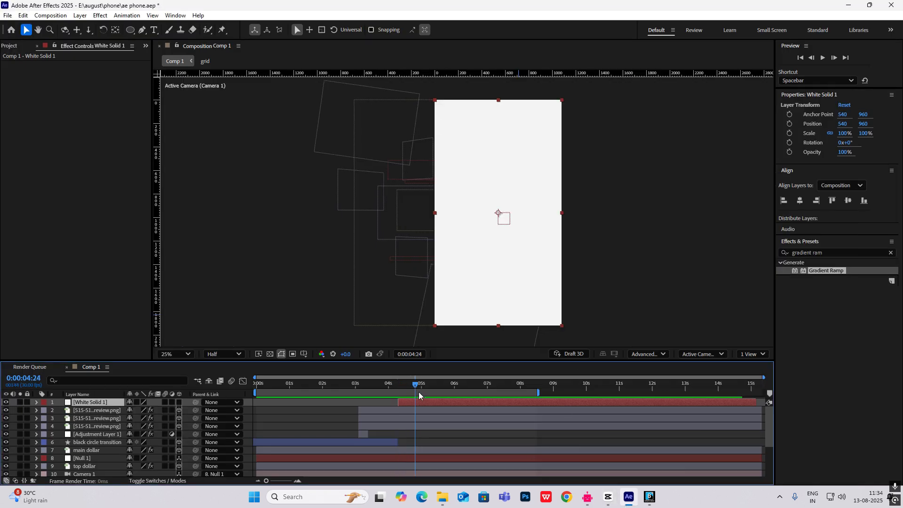
left_click_drag(419, 395, 425, 393)
left_click(140, 30)
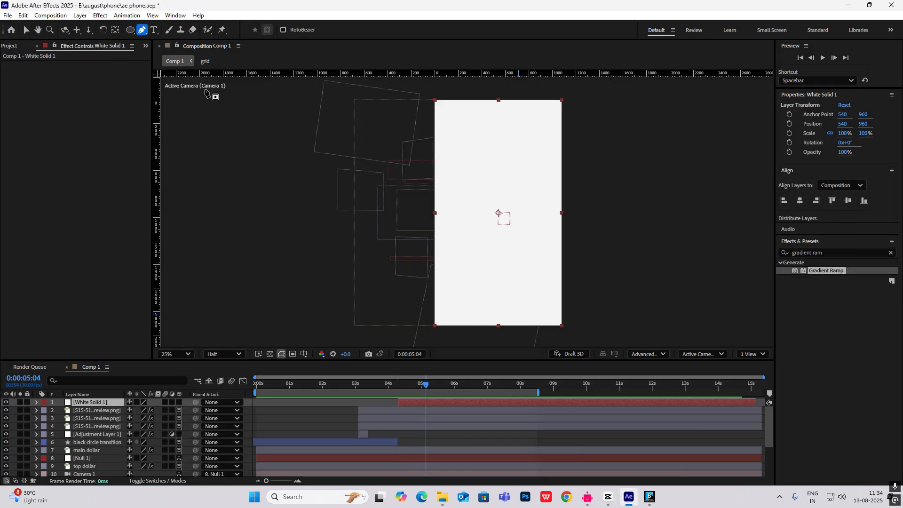
left_click(27, 30)
left_click(212, 201)
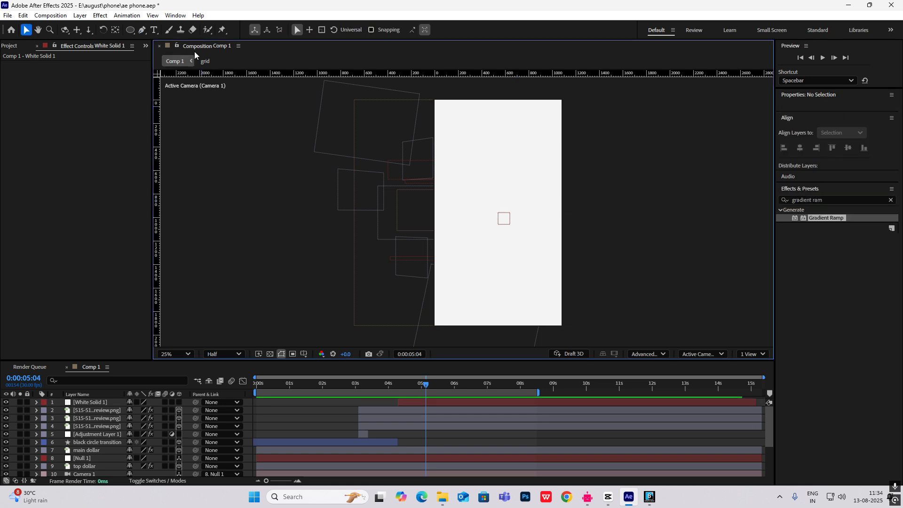
left_click(141, 30)
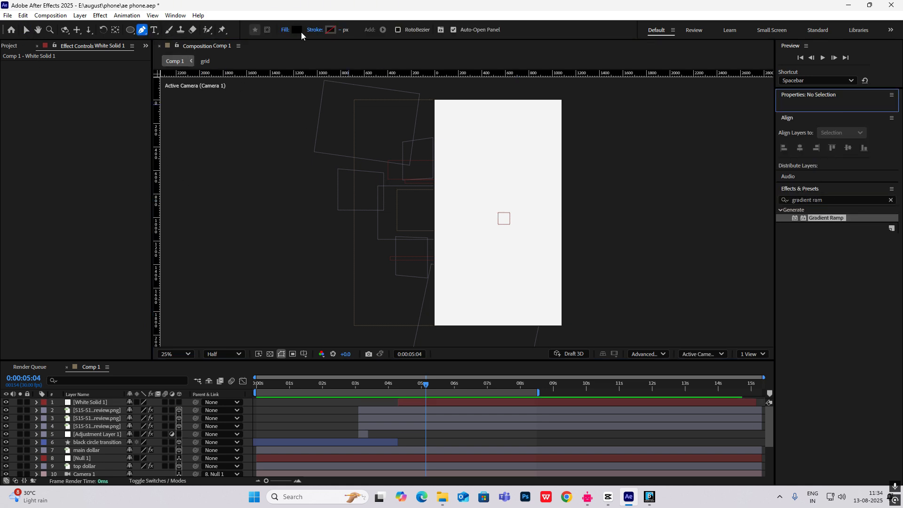
left_click(315, 29)
left_click(416, 220)
left_click(462, 271)
left_click(286, 30)
left_click(403, 220)
left_click(461, 271)
- Draw a three-point S-curve from beyond the frame's upper-left corner to beyond its lower-right corner, and raise its starting point slightly
key("comma")
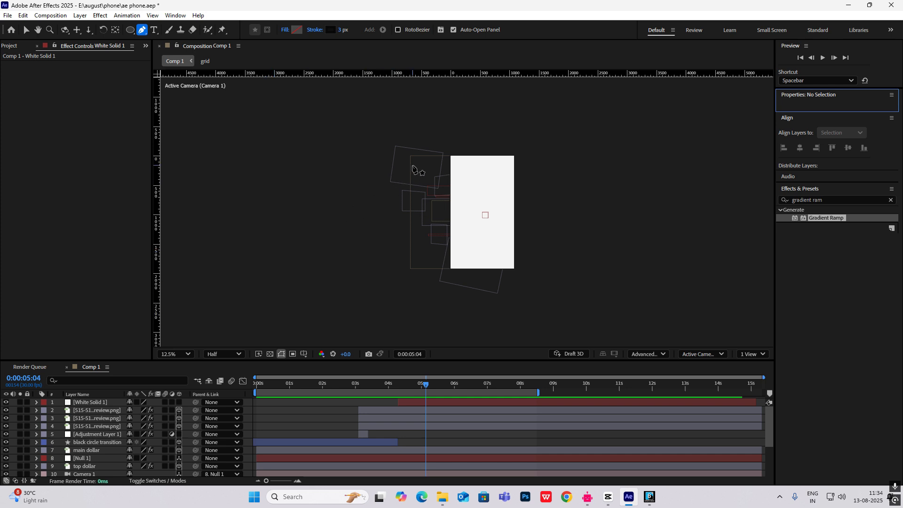
left_click(416, 133)
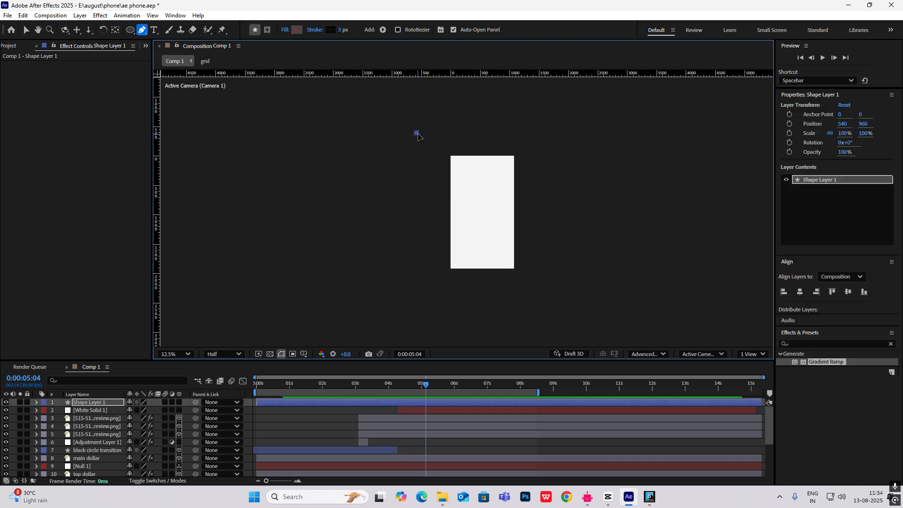
left_click_drag(484, 222, 494, 276)
left_click(611, 297)
left_click_drag(611, 297, 665, 297)
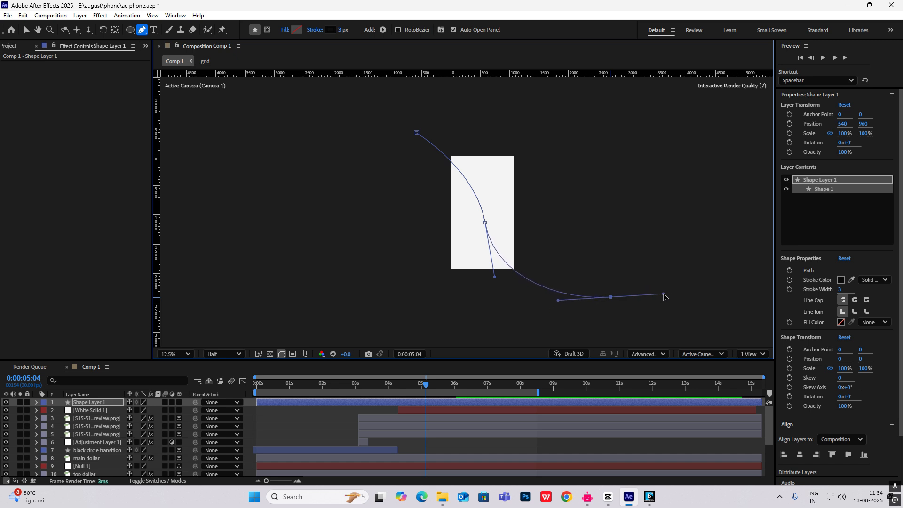
left_click(26, 30)
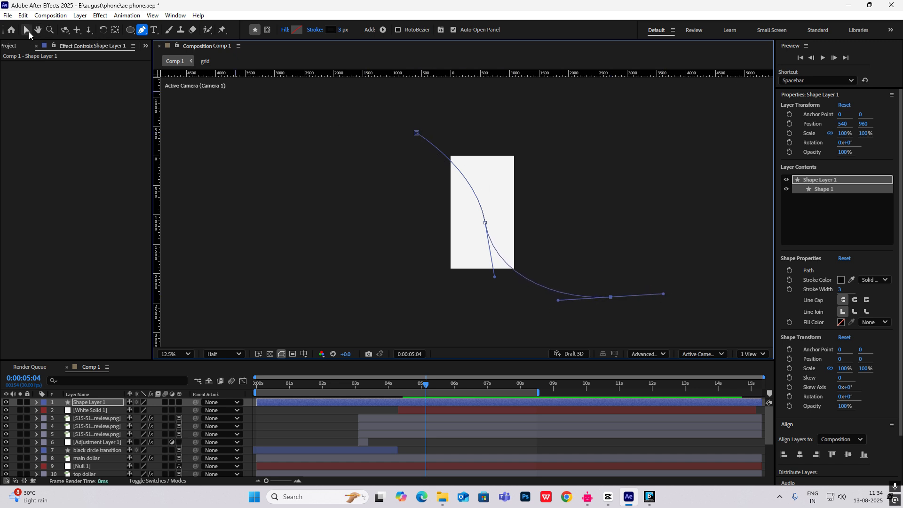
left_click(415, 133)
mouse_move(414, 133)
left_mouse_down()
mouse_move(400, 125)
mouse_move(422, 136)
mouse_move(417, 124)
left_mouse_up()
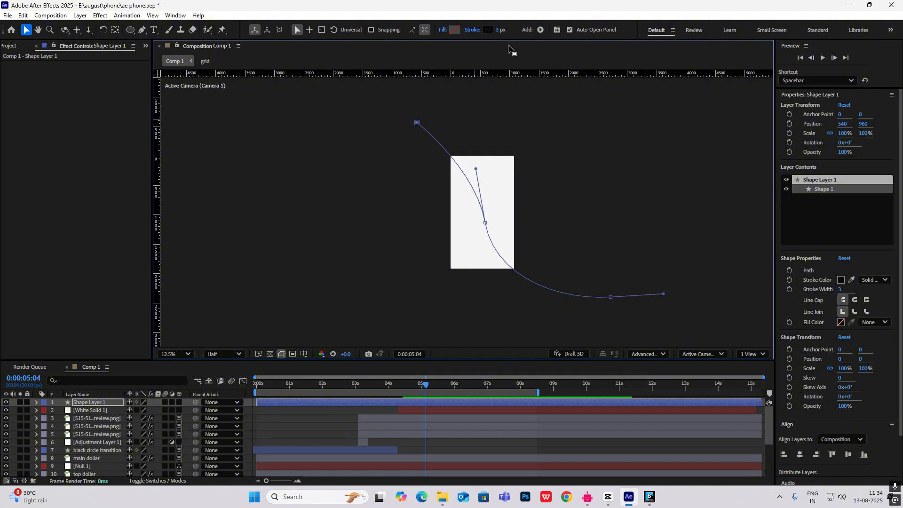
- Set the curve's stroke width to 173 px and start its layer at 0:00:04:09 with the white solid
left_click_drag(498, 30, 583, 31)
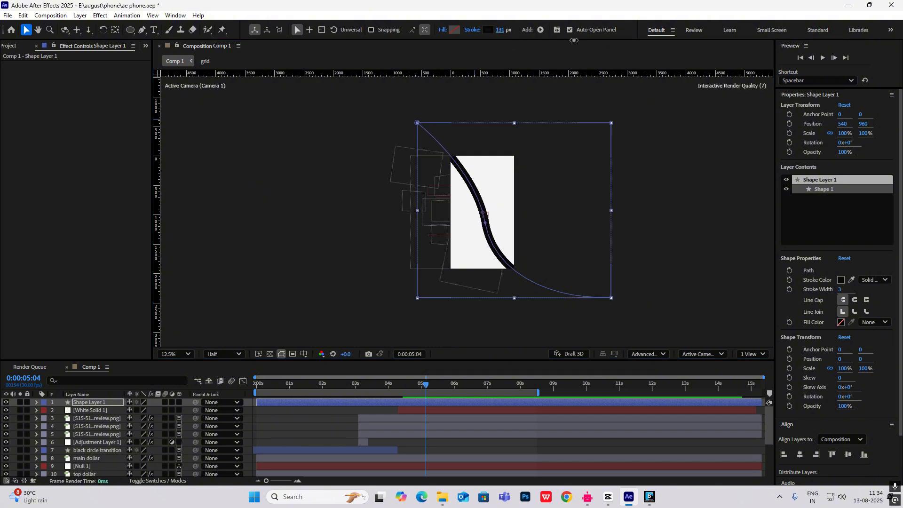
left_click(641, 178)
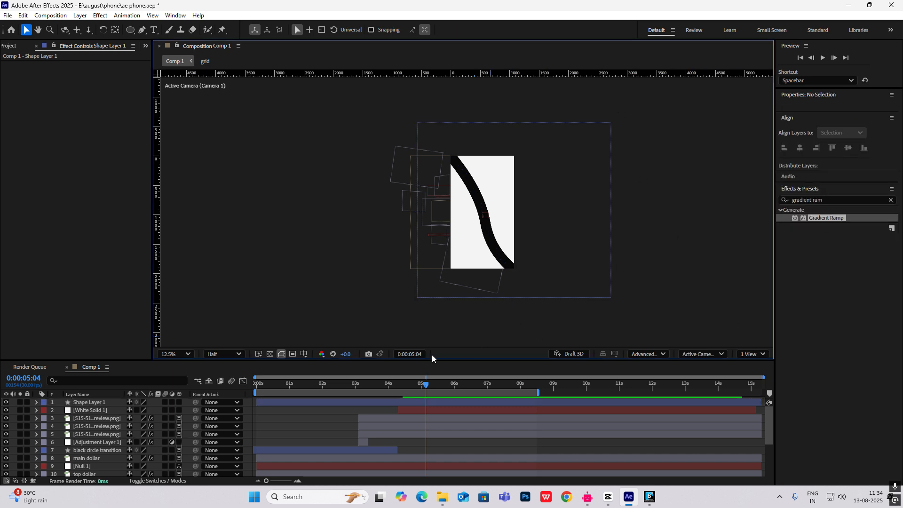
key("period")
key("comma")
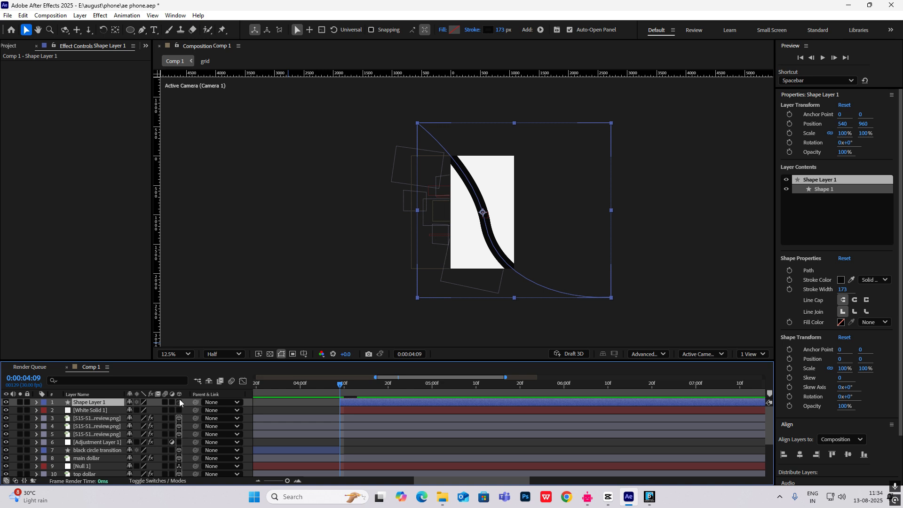
- Make the curve's shape layer 3D and reposition it diagonally across the frame at X 1148, Y 912
left_click(179, 402)
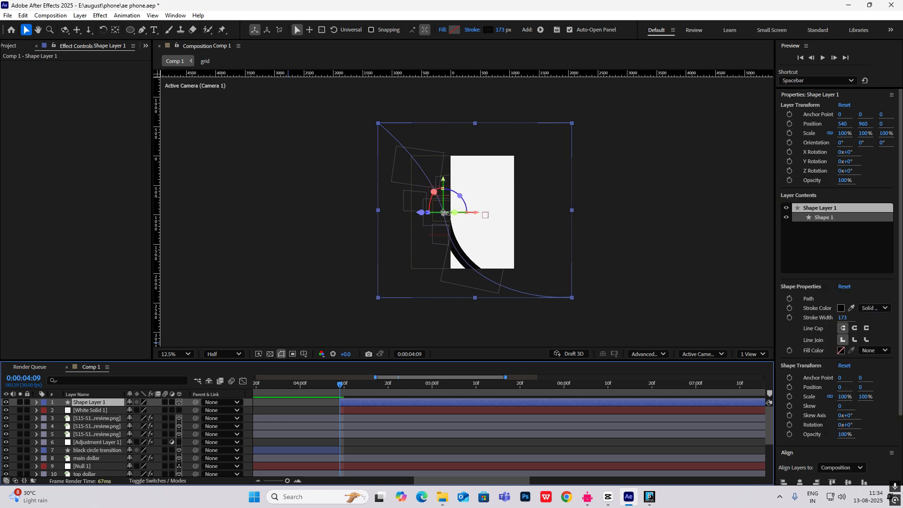
left_click_drag(444, 213, 480, 209)
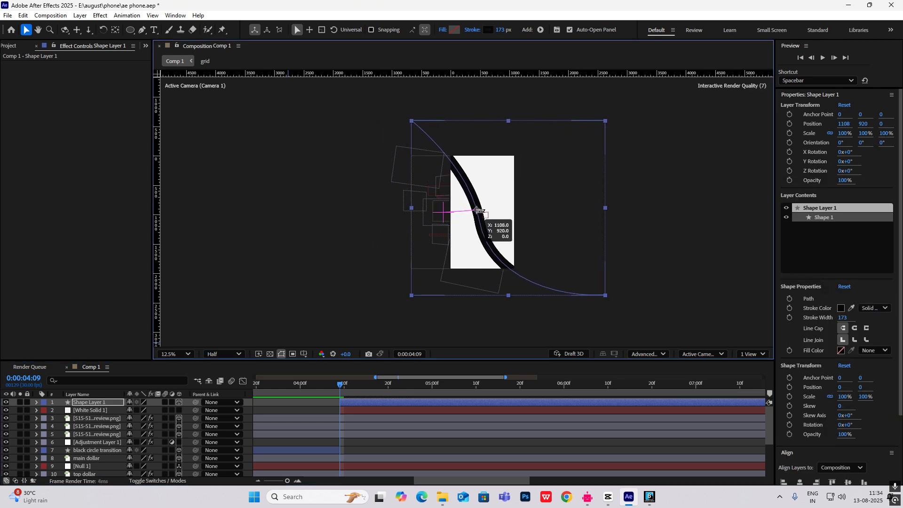
left_click(441, 334)
- Add Trim Paths to the curve's shape layer and expand its properties
left_click(105, 404)
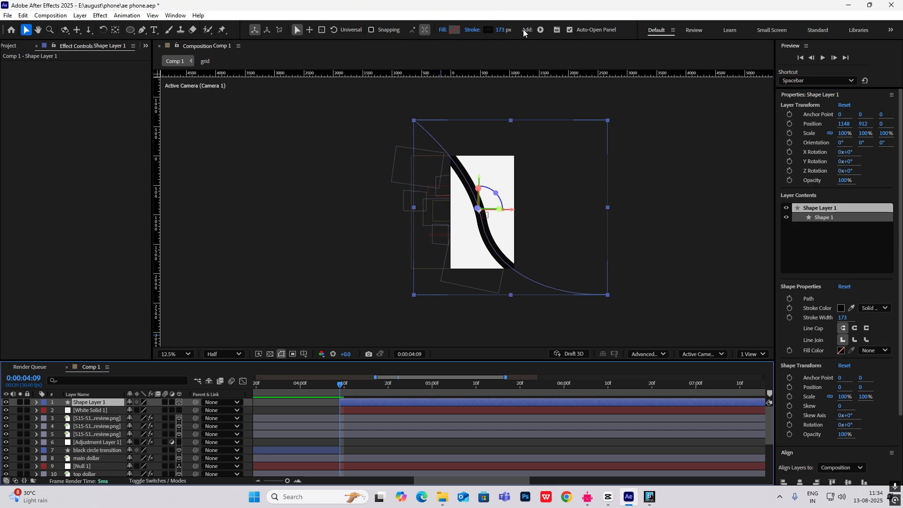
left_click(540, 29)
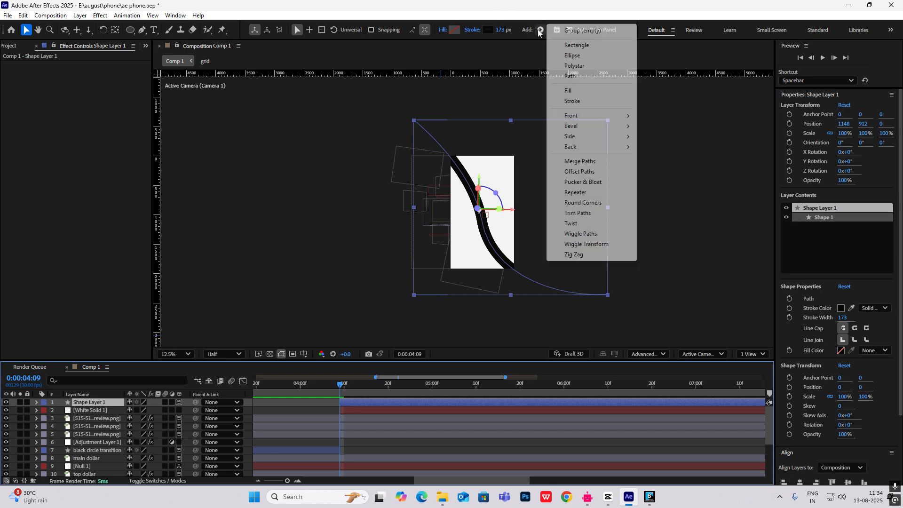
left_click(577, 213)
left_click(52, 428)
scroll(66, 425, "down", 1)
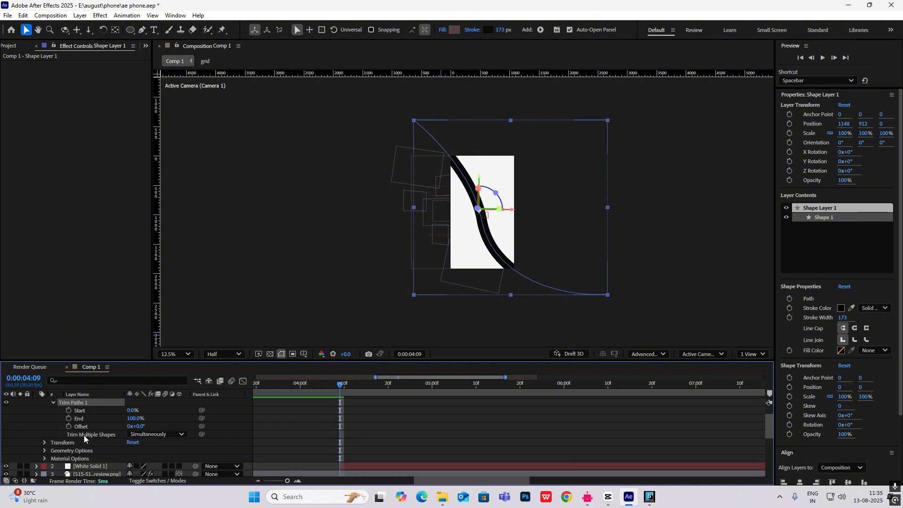
- Keyframe the Trim Paths End from 0% at 0:00:04:09 to 100% at 0:00:04:18
left_click(69, 418)
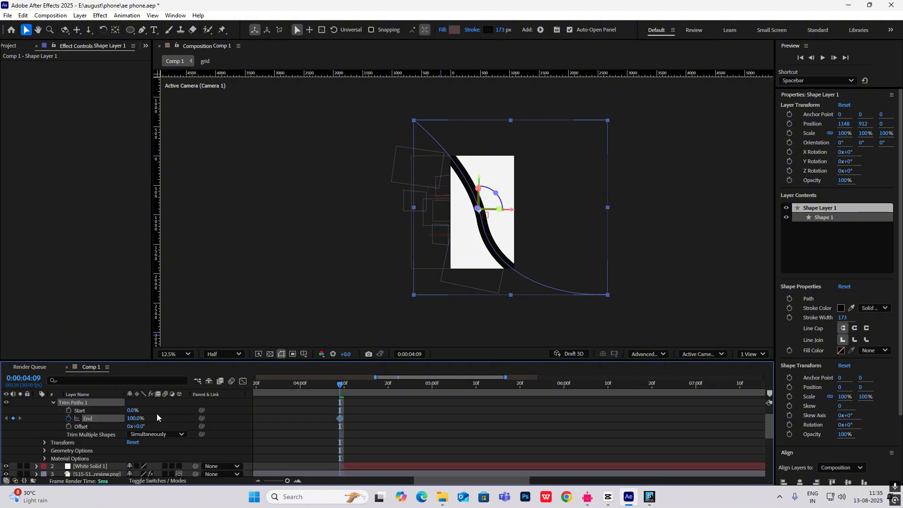
left_click_drag(341, 389, 379, 388)
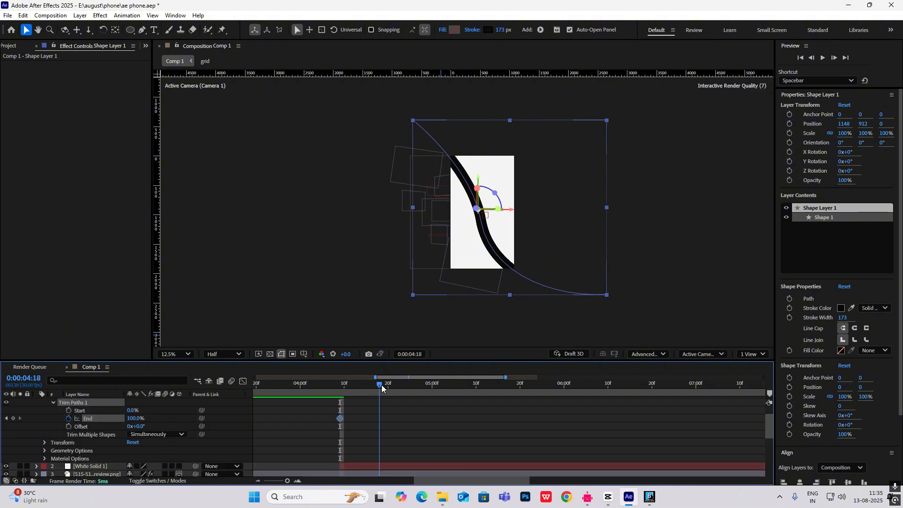
left_click(6, 418)
left_click_drag(135, 420, 78, 422)
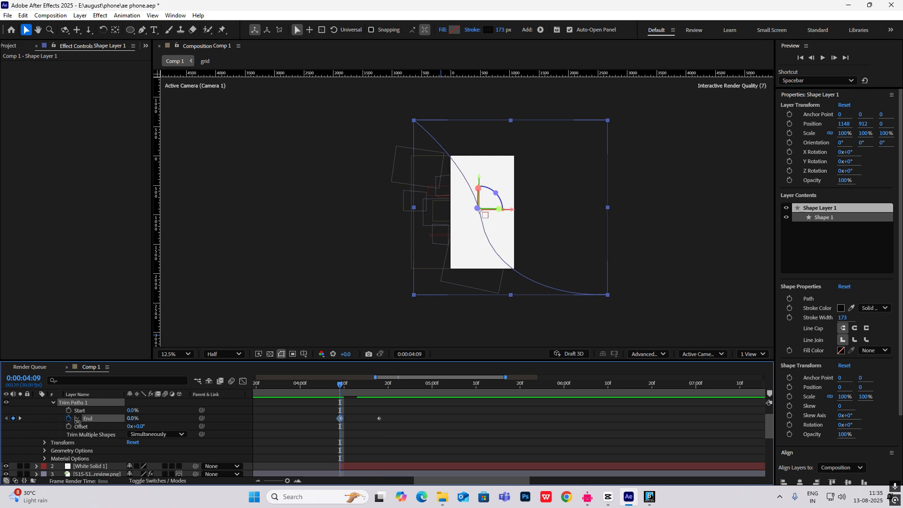
- Ease both End keyframes, shape the speed graph to peak early, extend the last keyframe to about 0:00:05:01, and preview the reveal
mouse_move(399, 413)
left_mouse_down()
mouse_move(310, 437)
mouse_move(323, 434)
left_mouse_up()
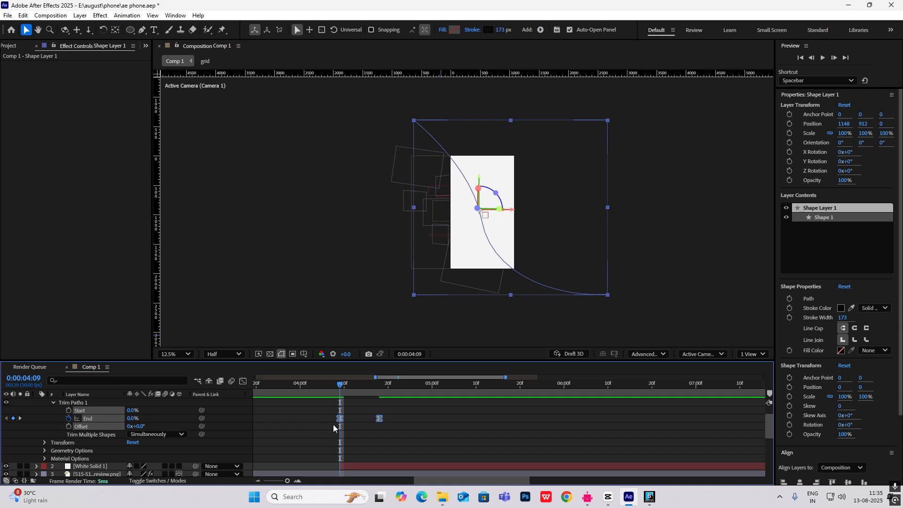
left_click(242, 381)
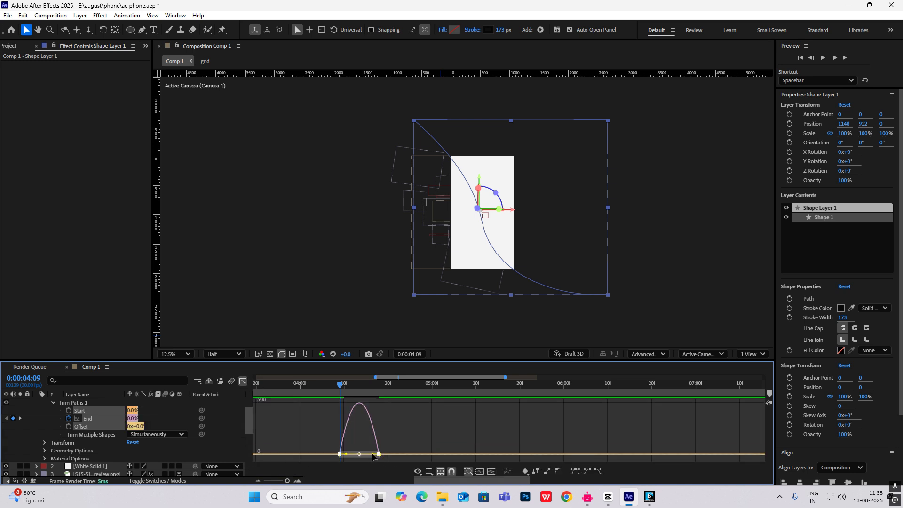
left_click_drag(372, 454, 362, 456)
left_click(243, 381)
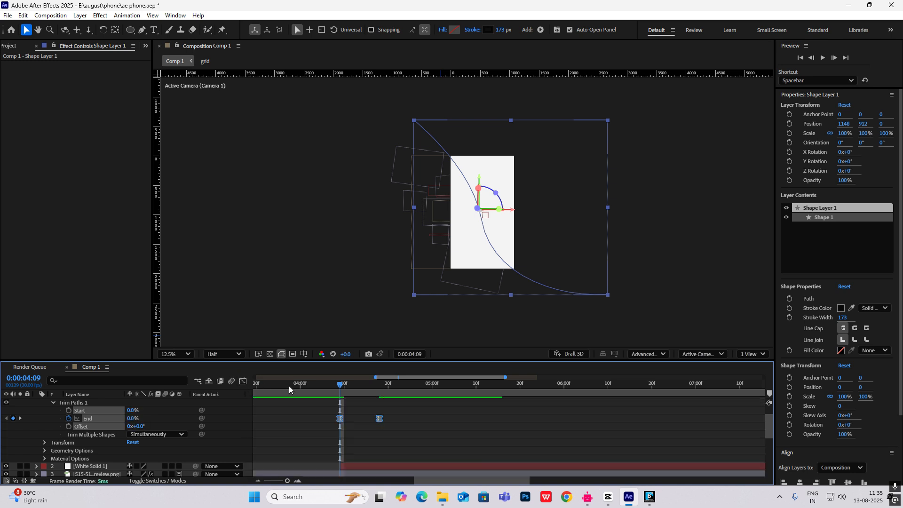
left_click(472, 384)
left_click(242, 380)
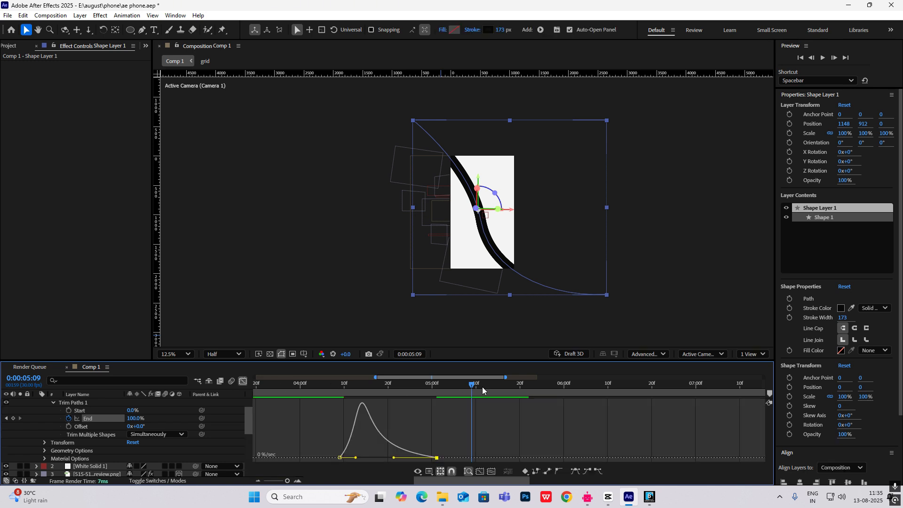
left_click(242, 381)
left_click_drag(489, 386, 329, 391)
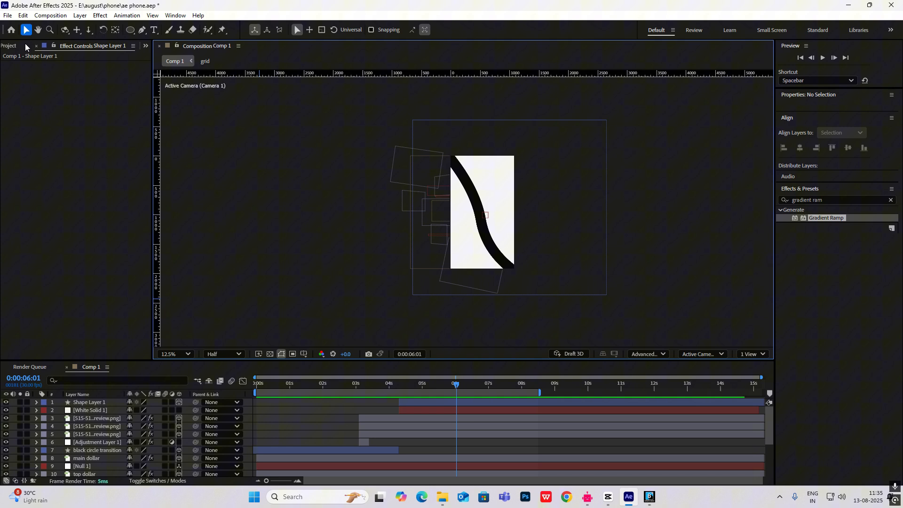
- Add the pngtree iPhone mockup image to Comp 1 as the top layer
left_click(25, 47)
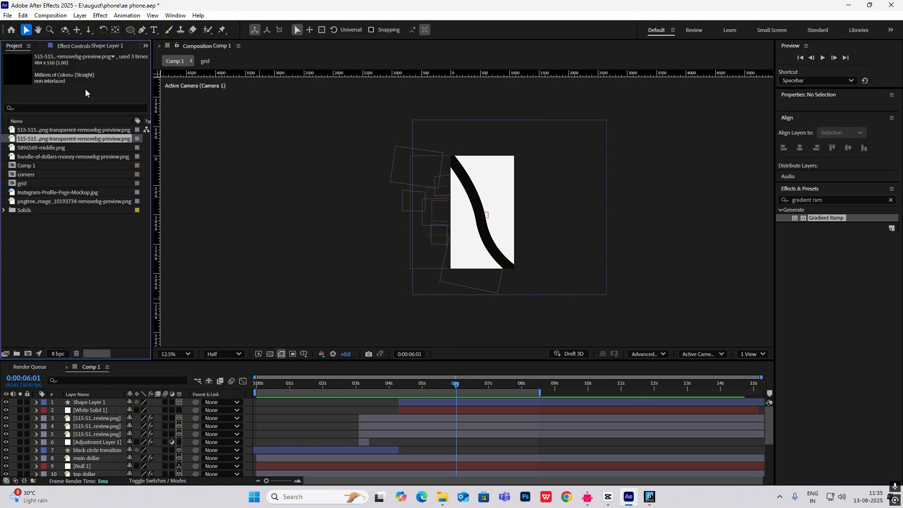
left_click(31, 148)
left_click(45, 158)
left_click(37, 193)
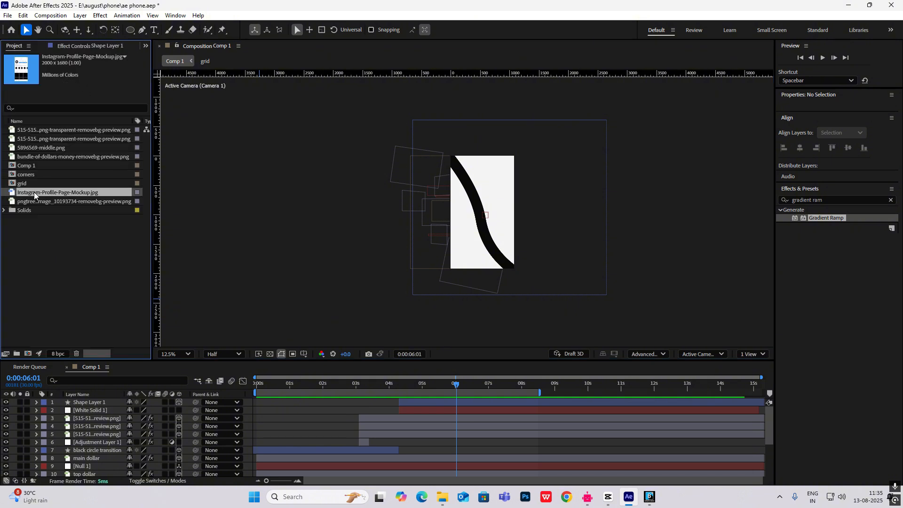
left_click(33, 202)
left_click_drag(32, 205, 87, 403)
- Make the iPhone mockup layer 3D and move it onto the white frame at X 1124, Y 944
key("s")
key("shift+r")
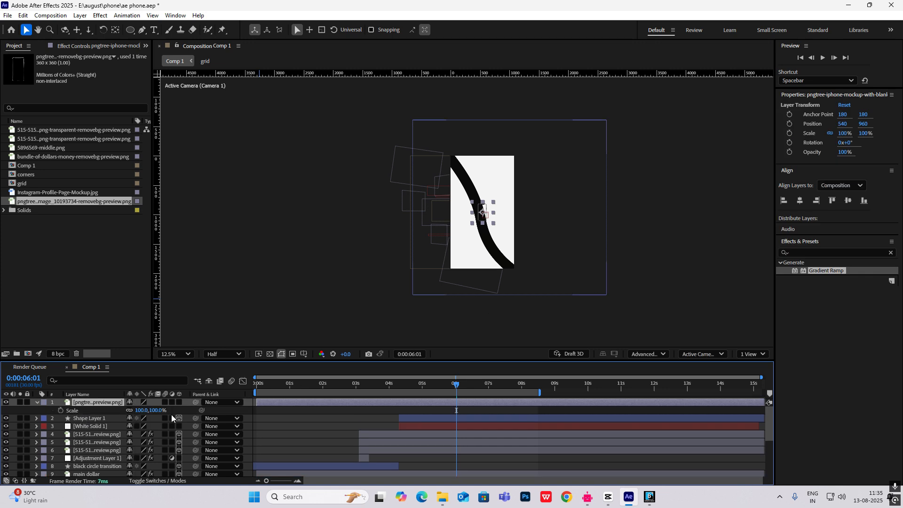
left_click(179, 402)
left_click_drag(444, 214, 478, 214)
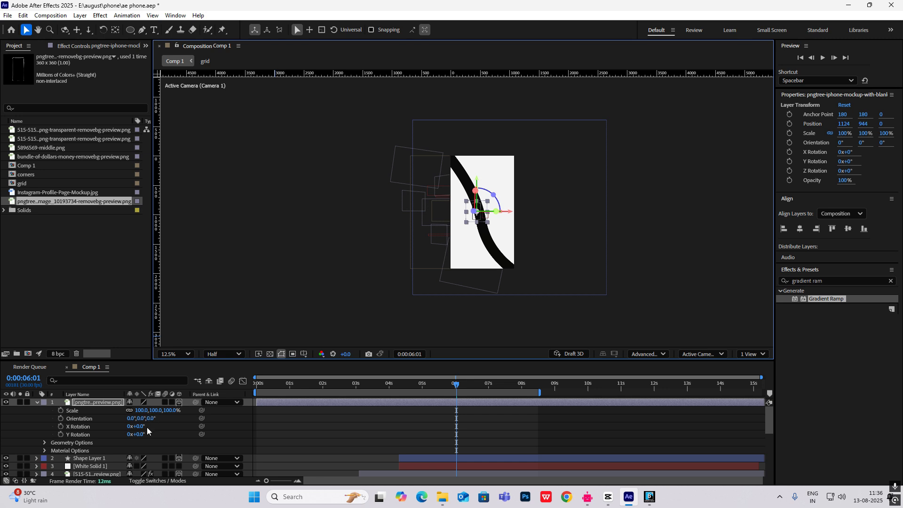
- Scale up the iPhone mockup proportionally until it fills most of the white frame's height
key("p")
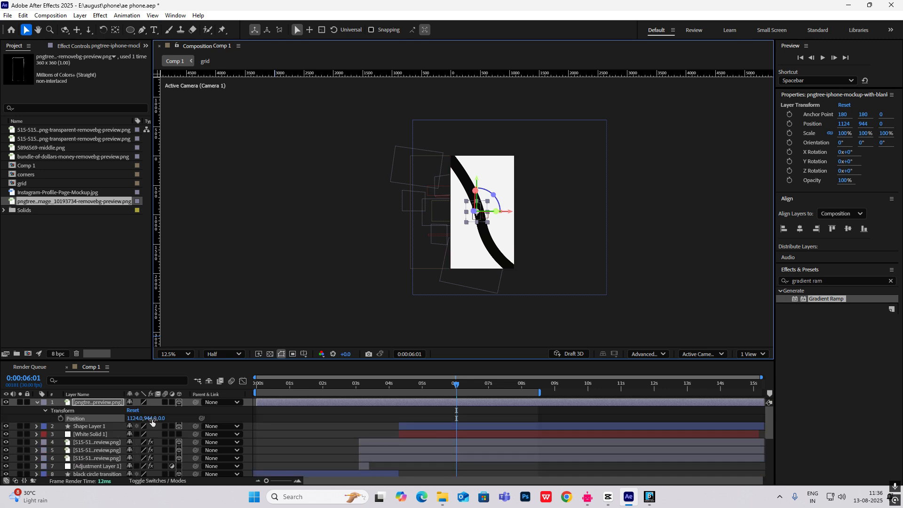
key("s")
left_click_drag(150, 410, 330, 405)
scroll(505, 240, "up", 1)
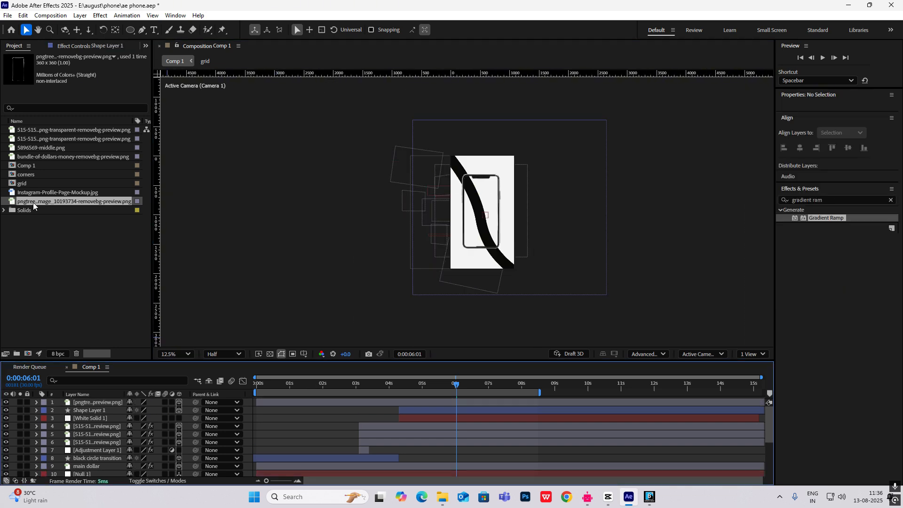
- Add Instagram-Profile-Page-Mockup.jpg as the top layer of Comp 1 and make it 3D
left_click_drag(36, 193, 139, 403)
scroll(510, 201, "up", 1)
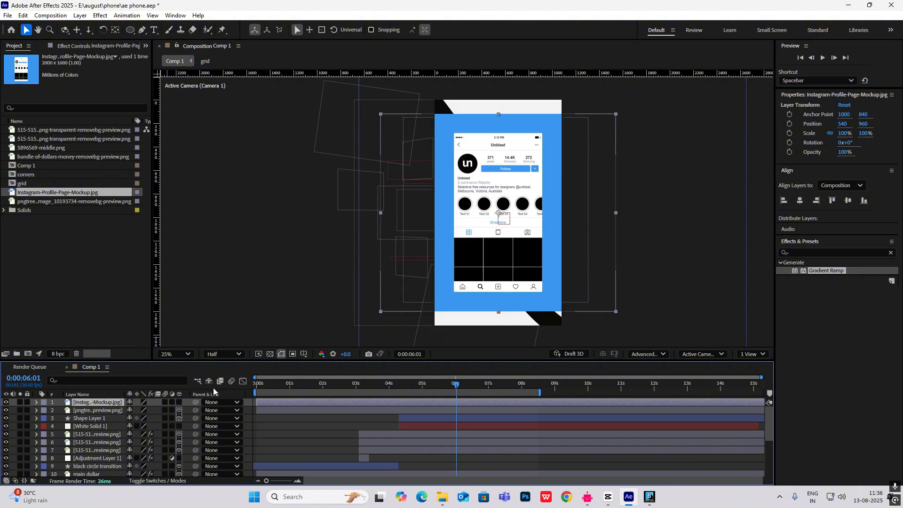
left_click(179, 403)
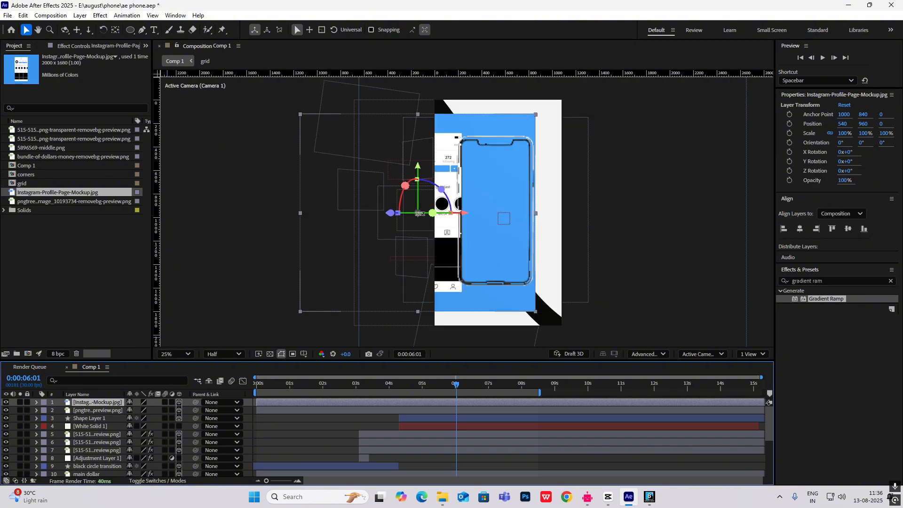
- Move the Instagram profile image over the phone to X 1204, Y 968 and scale it to 97%
left_click_drag(417, 213, 496, 214)
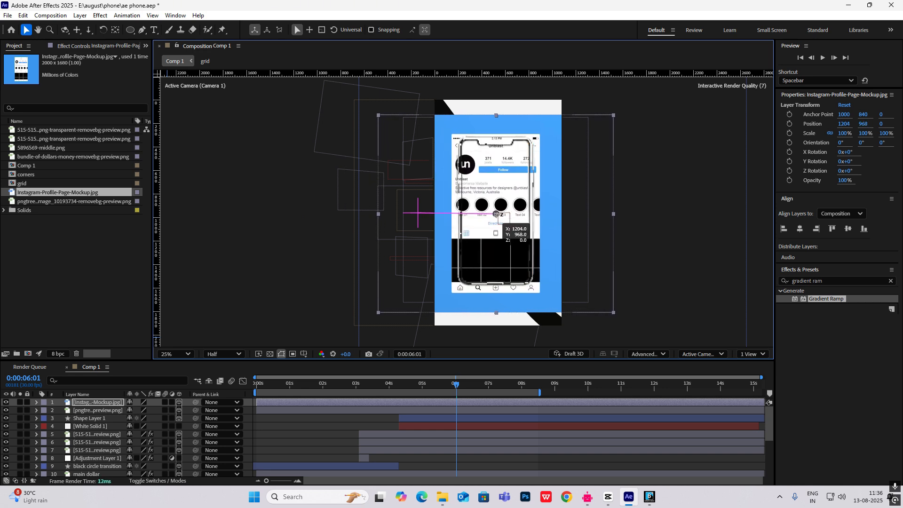
key("s")
left_click_drag(170, 411, 168, 410)
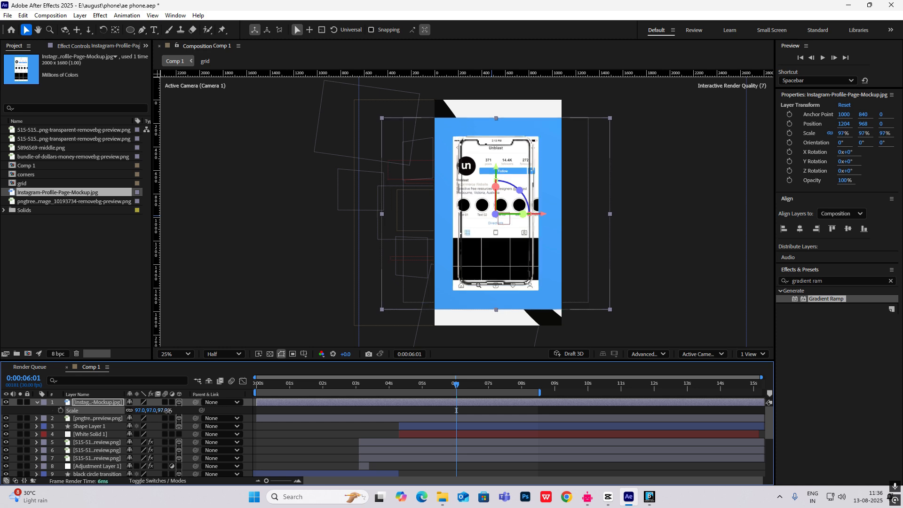
- Draw a Pen tool mask on the Instagram profile image, tracing the phone's inner frame and notch, and deselect the layer
left_click(141, 30)
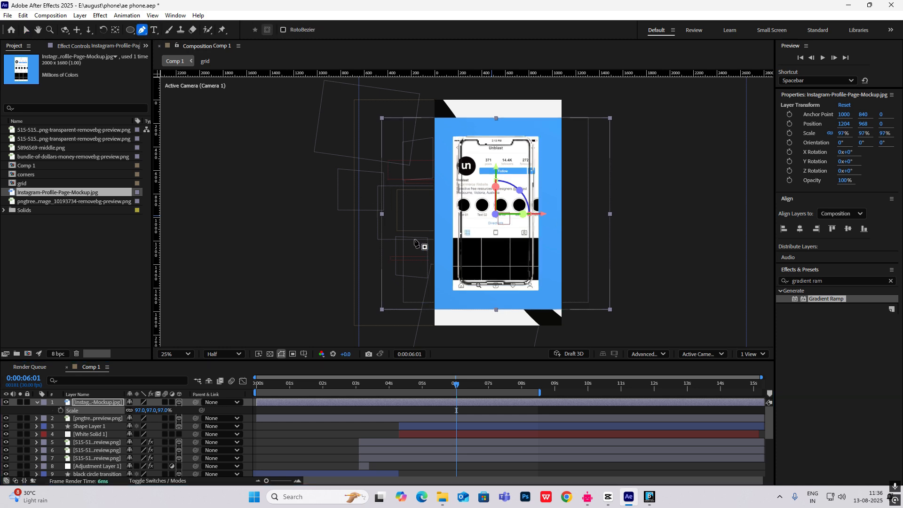
scroll(463, 164, "up", 2)
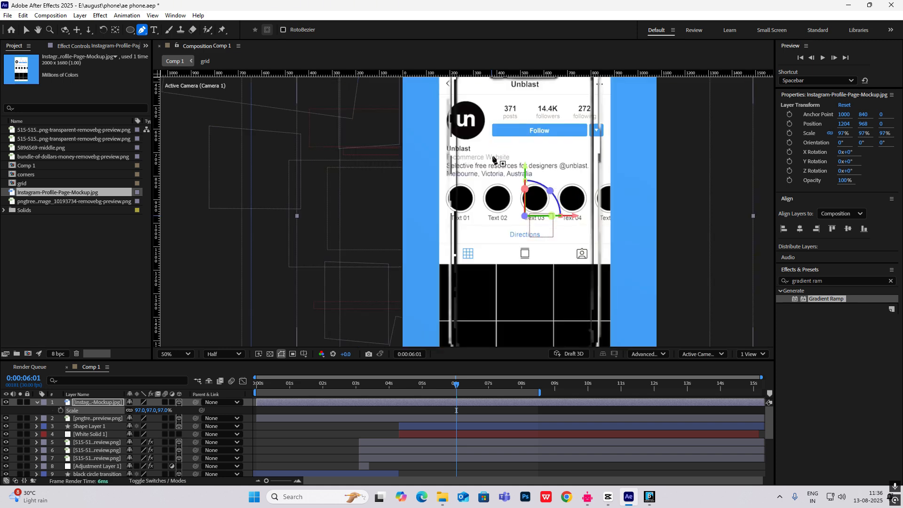
scroll(492, 160, "down", 2)
scroll(480, 277, "up", 2)
left_click_drag(516, 123, 495, 226)
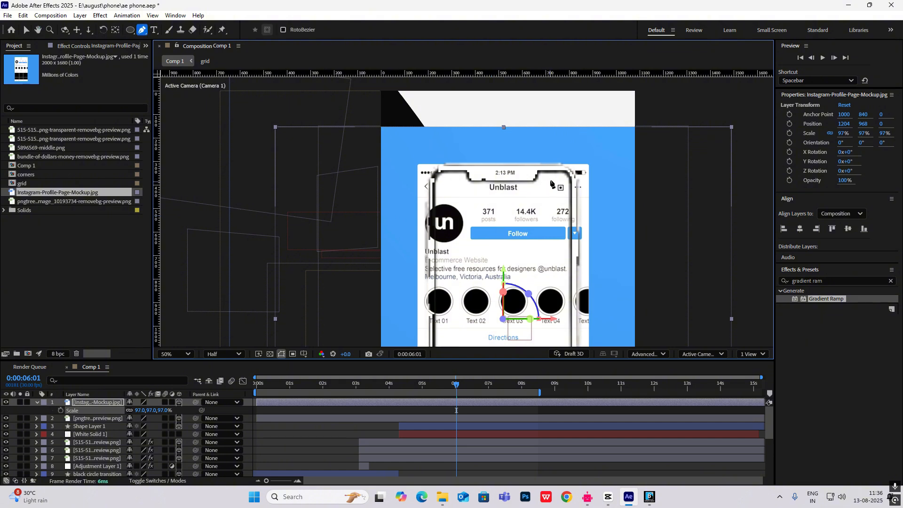
left_click(566, 176)
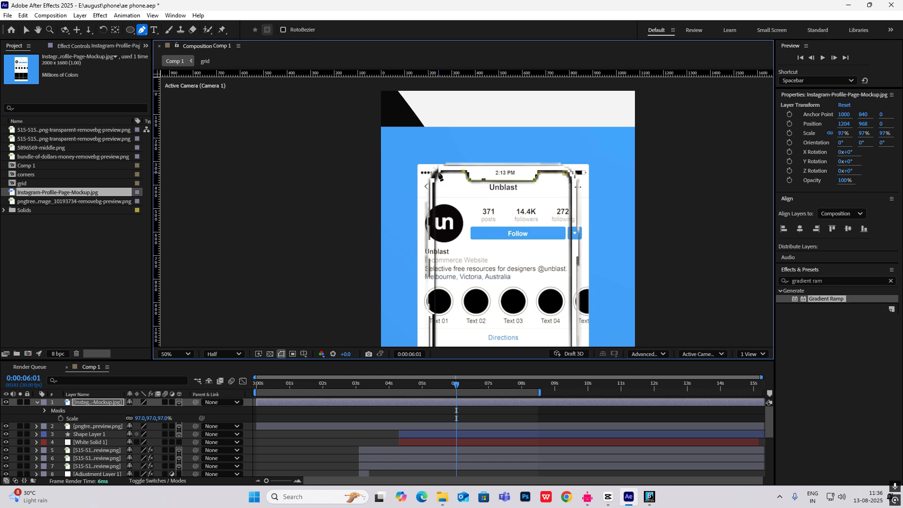
left_click_drag(442, 301, 426, 149)
left_click(419, 296)
left_click(438, 304)
left_click(540, 302)
left_click(554, 288)
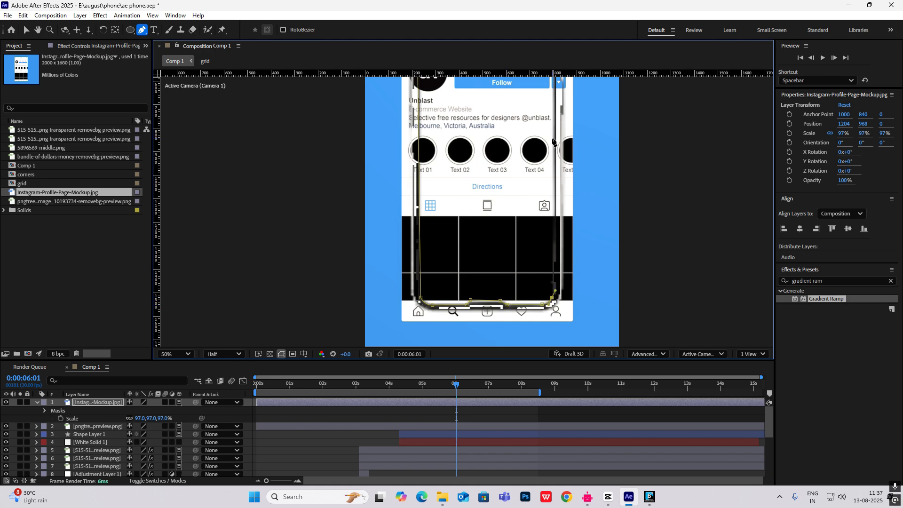
left_click_drag(552, 139, 542, 223)
left_click(543, 112)
left_click(537, 105)
key("comma")
key("comma")
key("v")
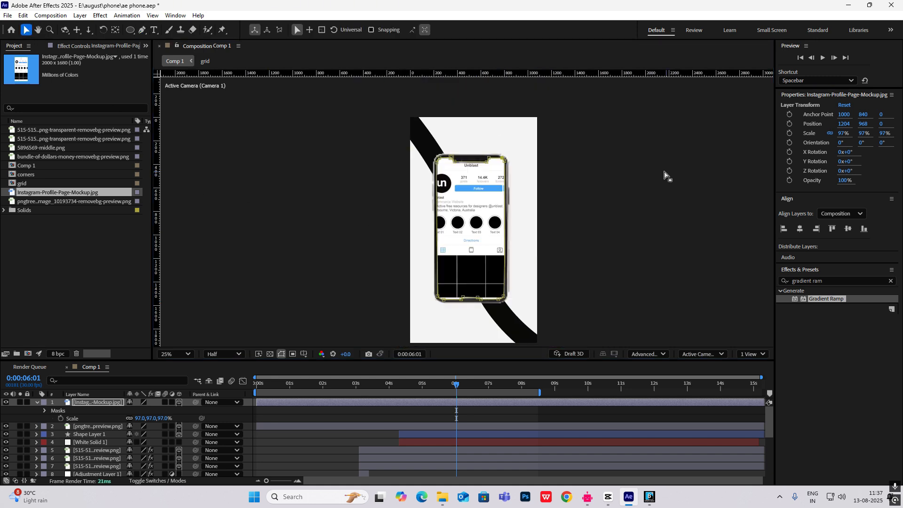
left_click(662, 176)
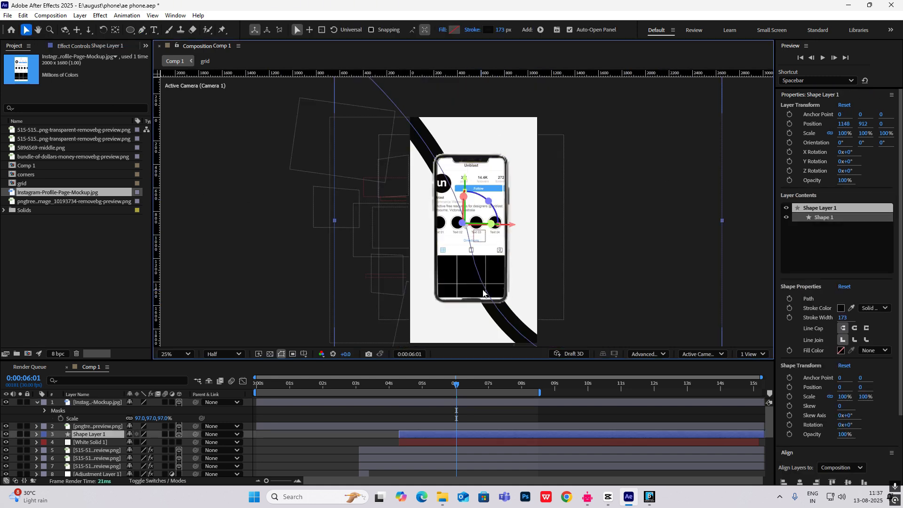
left_click(243, 266)
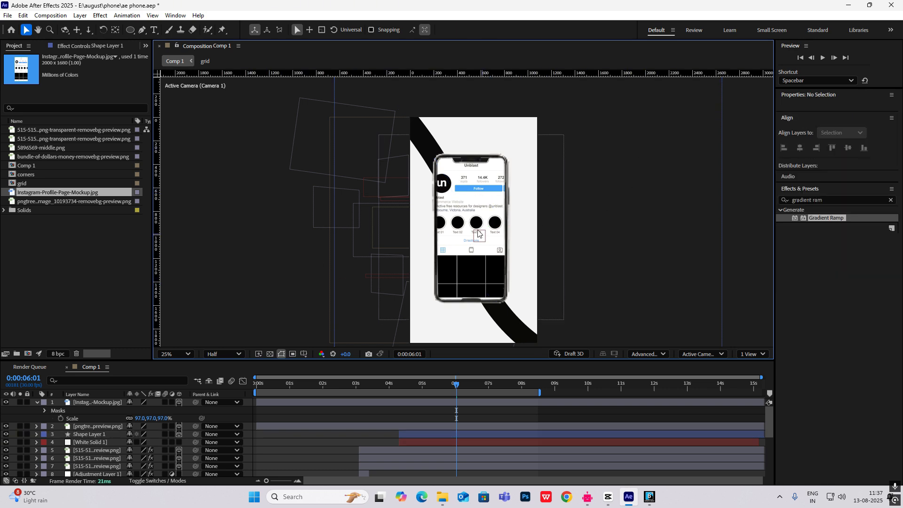
- Add the comments image 5896569-middle.png to Comp 1 as the top layer
key("comma")
left_click(31, 140)
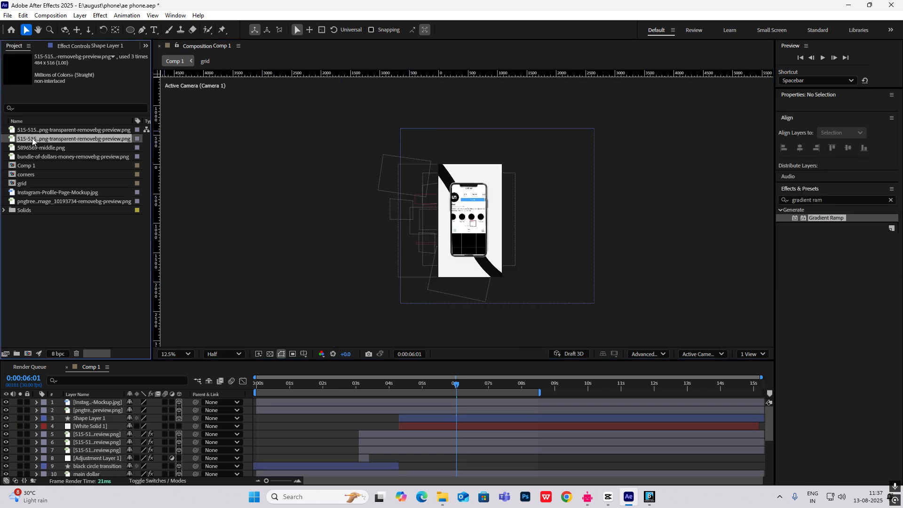
left_click(41, 129)
left_click(39, 142)
left_click(41, 149)
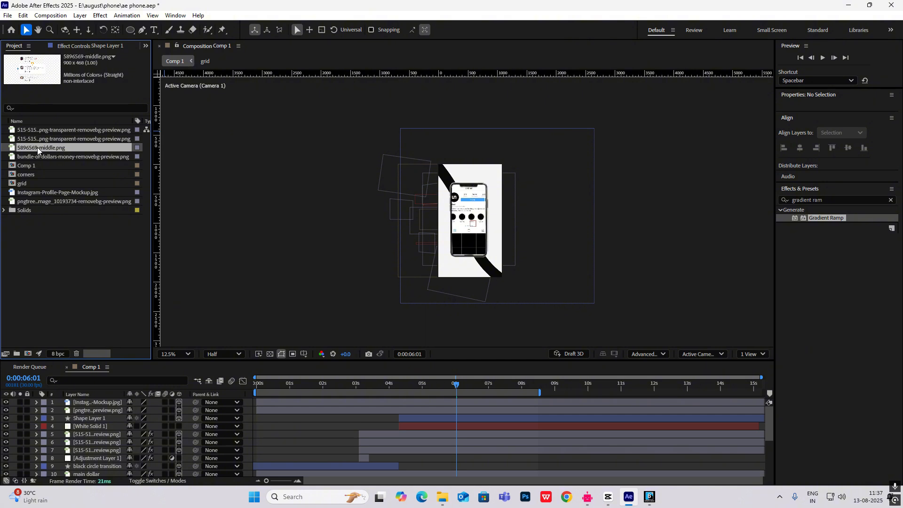
left_click_drag(37, 151, 88, 403)
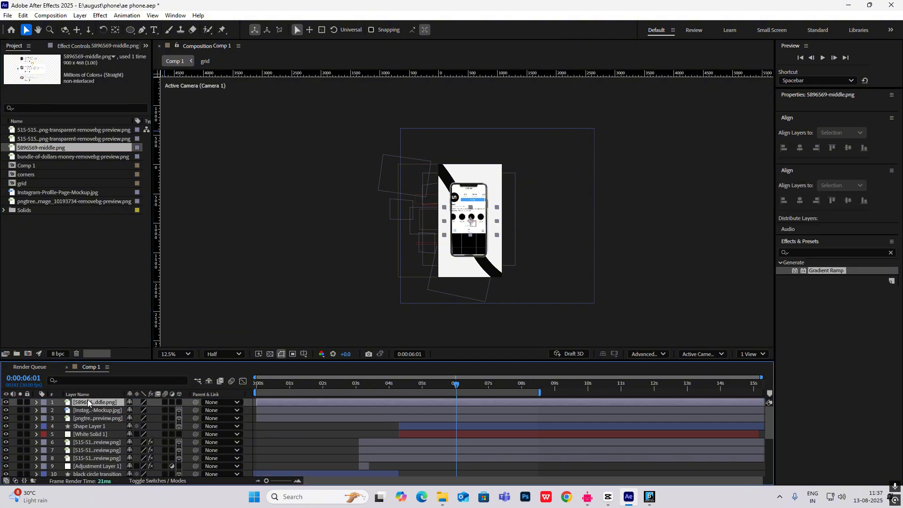
- Draw a Pen tool mask around the white middle comment card to isolate it from the checkered comments image
scroll(517, 225, "up", 4)
key("h")
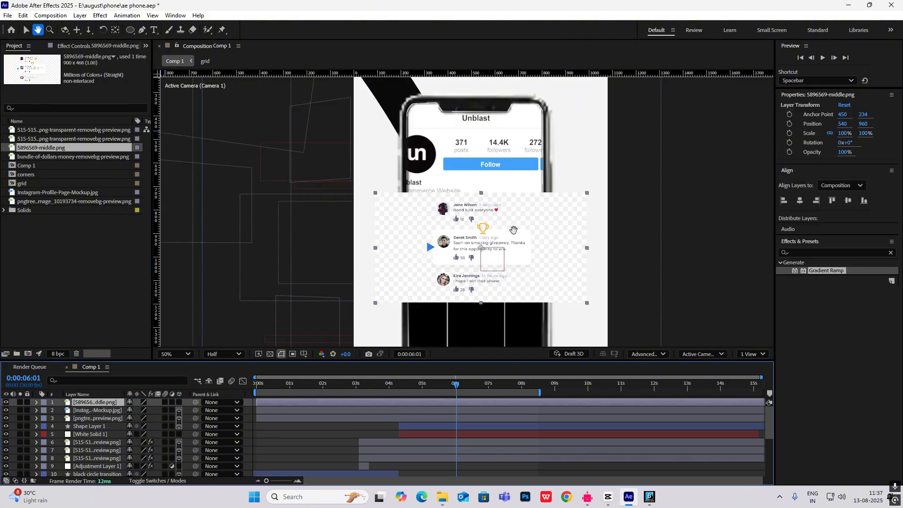
left_click_drag(513, 230, 494, 153)
scroll(457, 192, "up", 2)
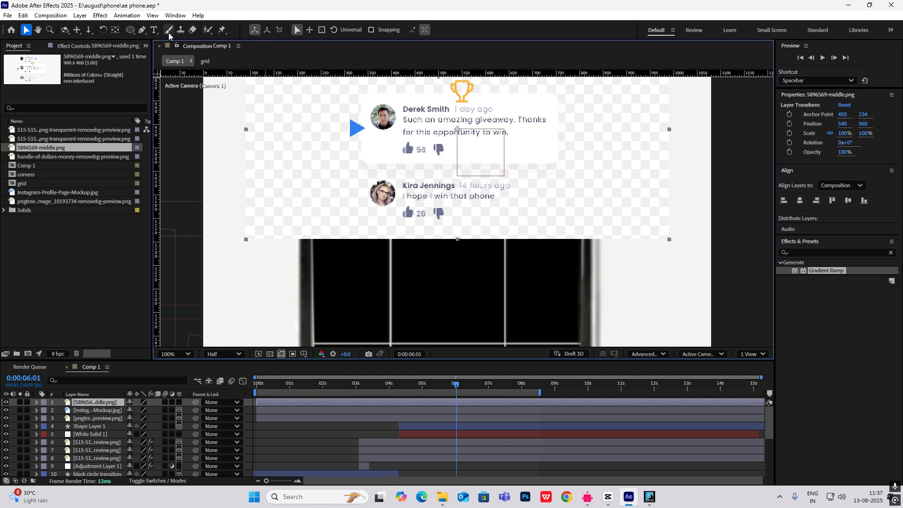
left_click(141, 31)
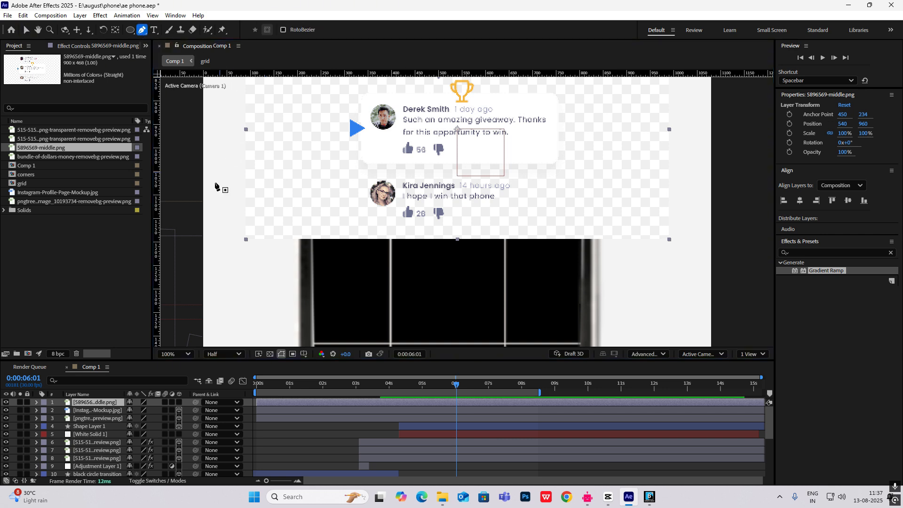
left_click(361, 93)
left_click(360, 159)
left_click(369, 163)
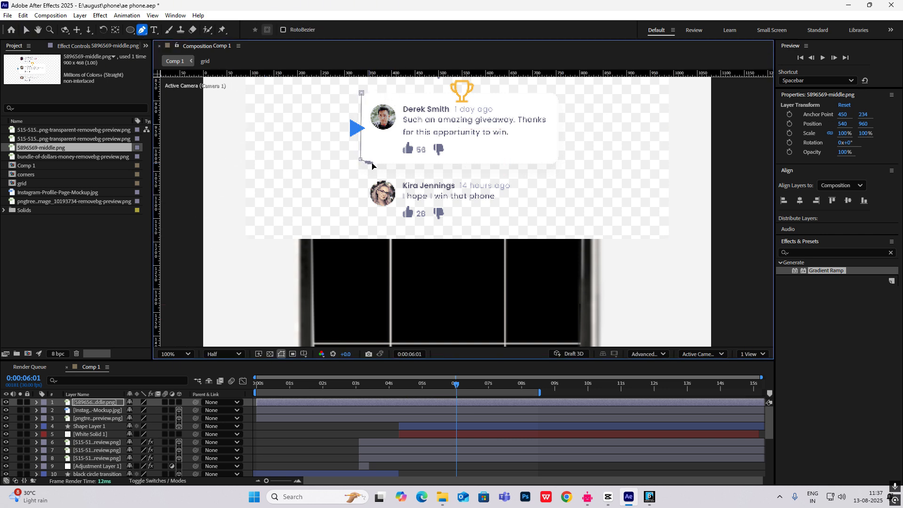
left_click(550, 163)
left_click(558, 151)
left_click(558, 100)
left_click_drag(548, 93, 540, 92)
left_click(361, 93)
left_click(27, 30)
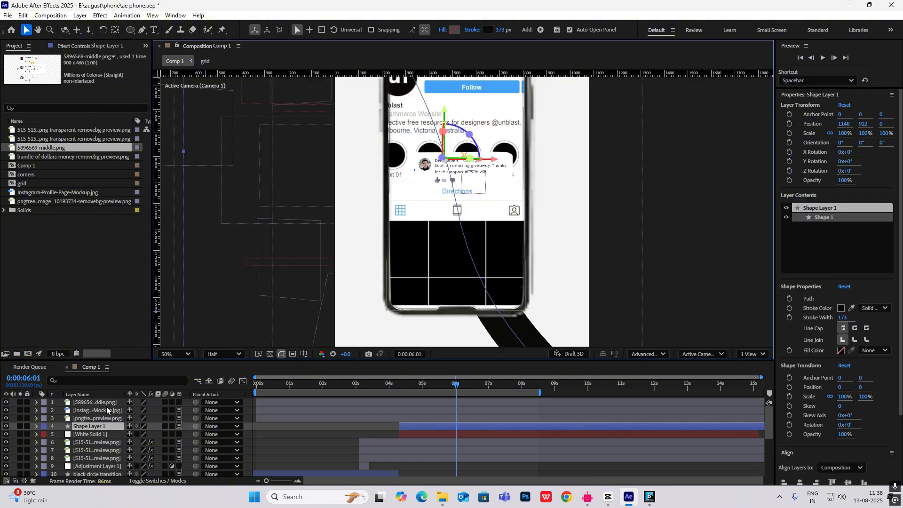
- Make the masked comment card layer 3D and move it across to the phone's right edge at about X 1518, Y 1008
left_click(96, 426)
left_click(305, 171)
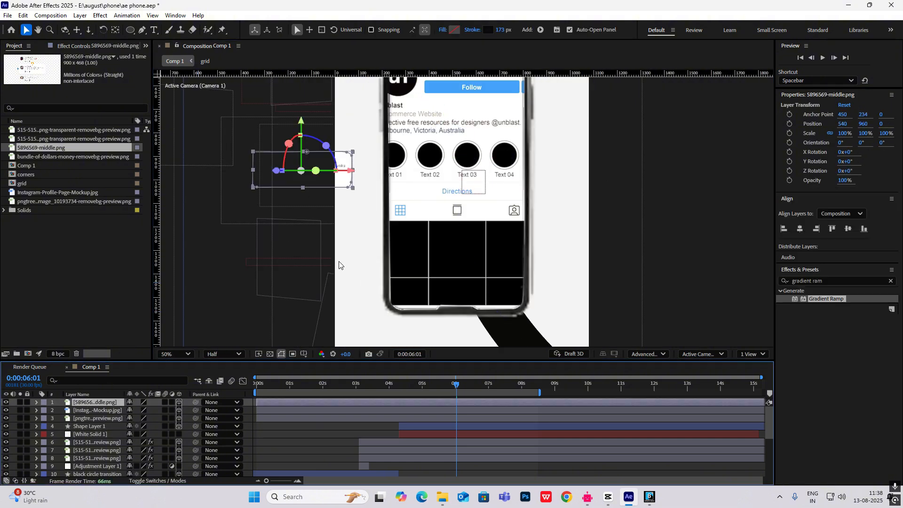
left_click_drag(305, 170, 536, 183)
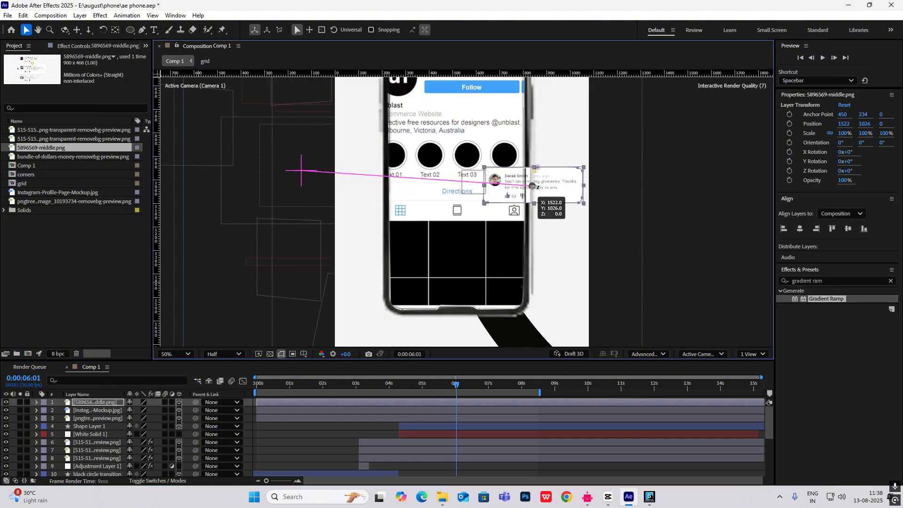
- Bring the comment card forward to Z -204 and raise it above the phone's upper right corner at X 1428.1, Y 306.4
scroll(509, 193, "down", 2)
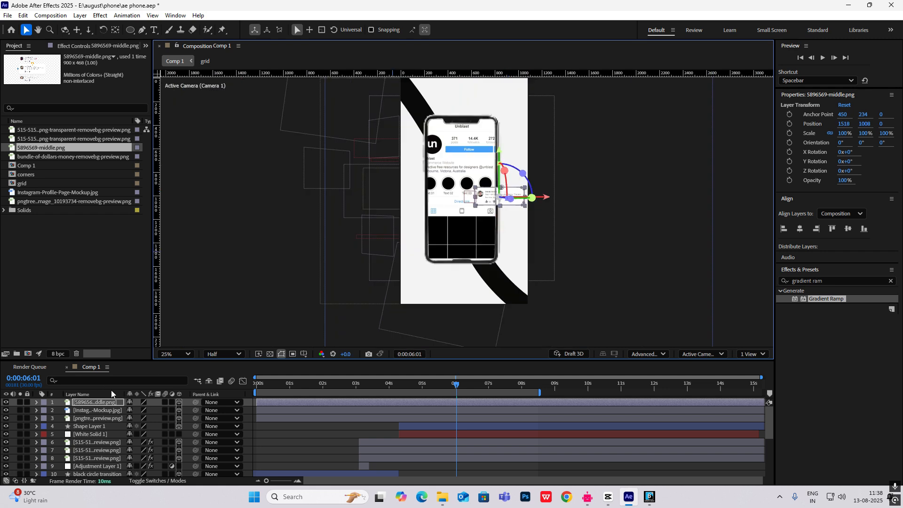
key("p")
left_click_drag(160, 411, 76, 427)
left_click_drag(491, 162, 493, 103)
left_click(667, 133)
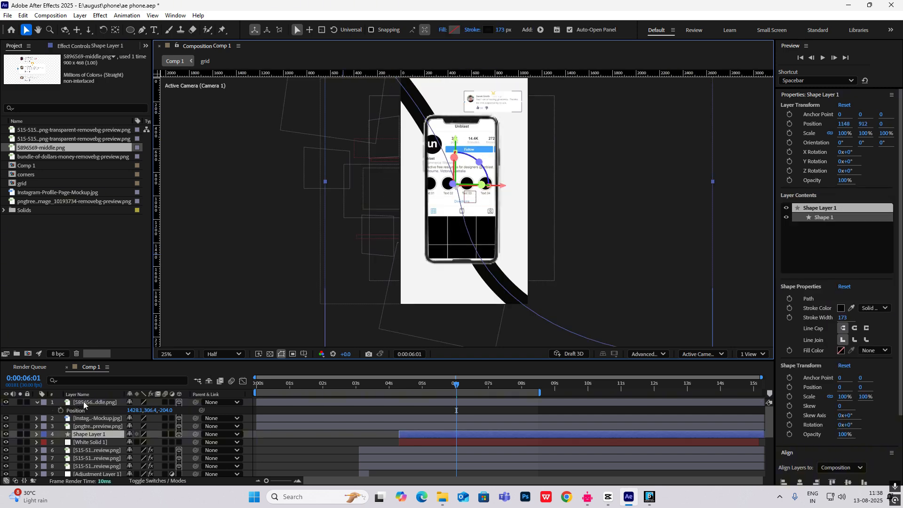
- Apply the Color Correction Tint effect to the comment card layer
left_click(466, 97)
left_click_drag(867, 281, 731, 272)
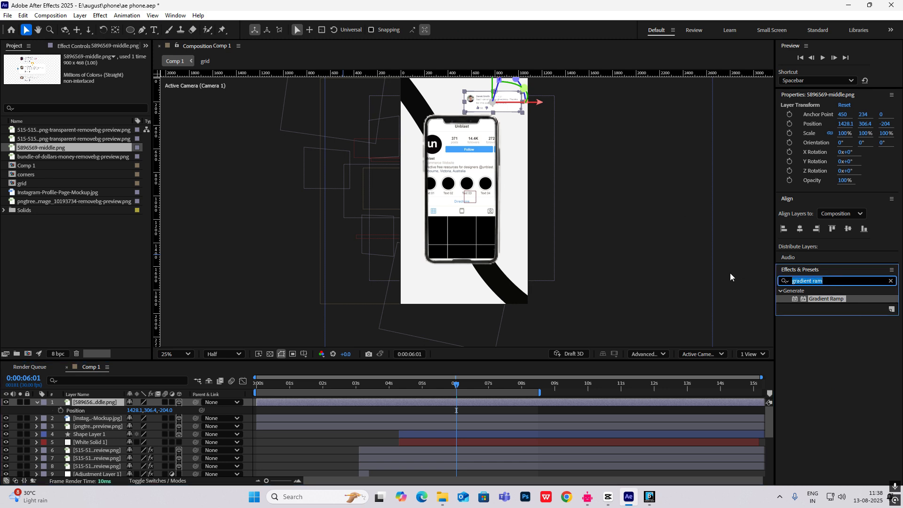
type("tint")
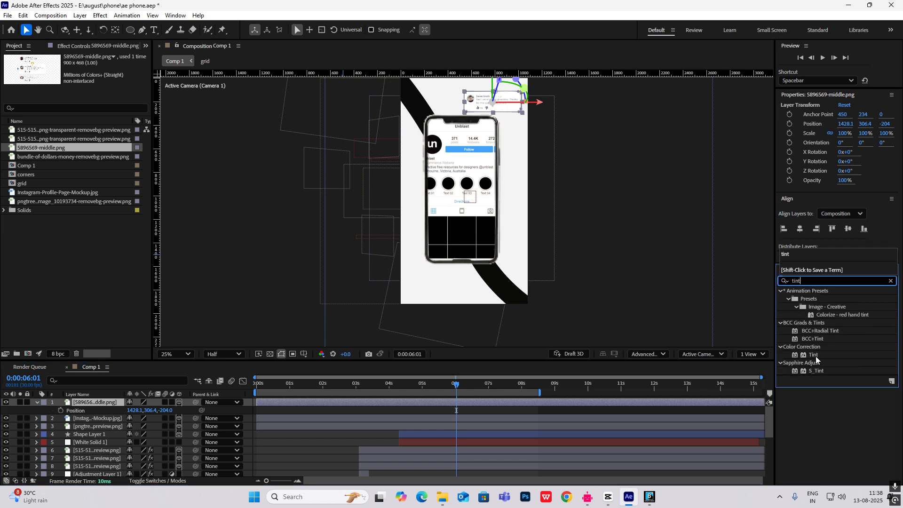
left_click_drag(815, 356, 501, 104)
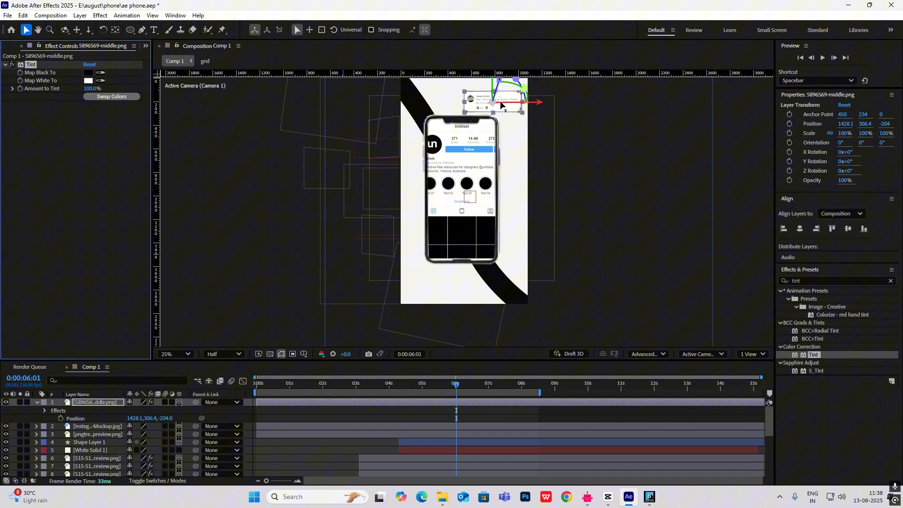
- Set the Tint effect's Map White To color on the comment card to light gray CFCFCF
left_click(88, 80)
left_click_drag(417, 175, 353, 176)
left_click_drag(291, 211, 230, 204)
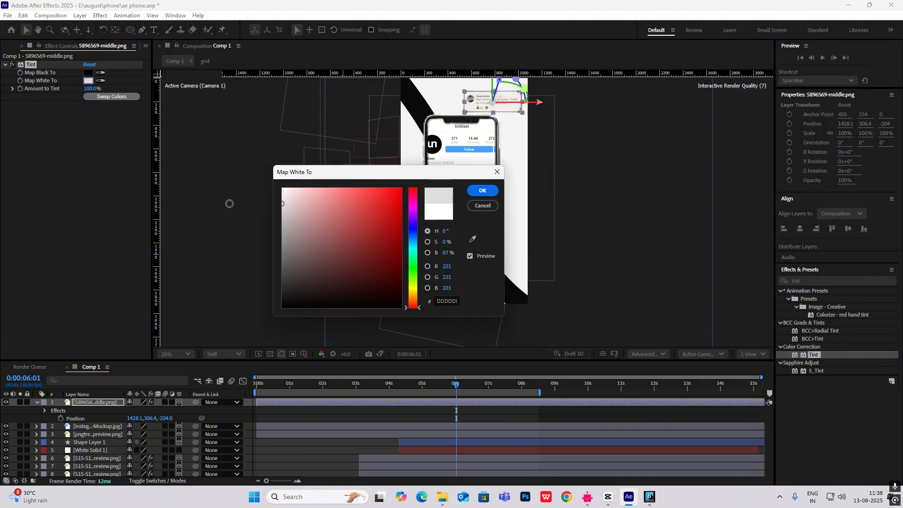
left_click(282, 212)
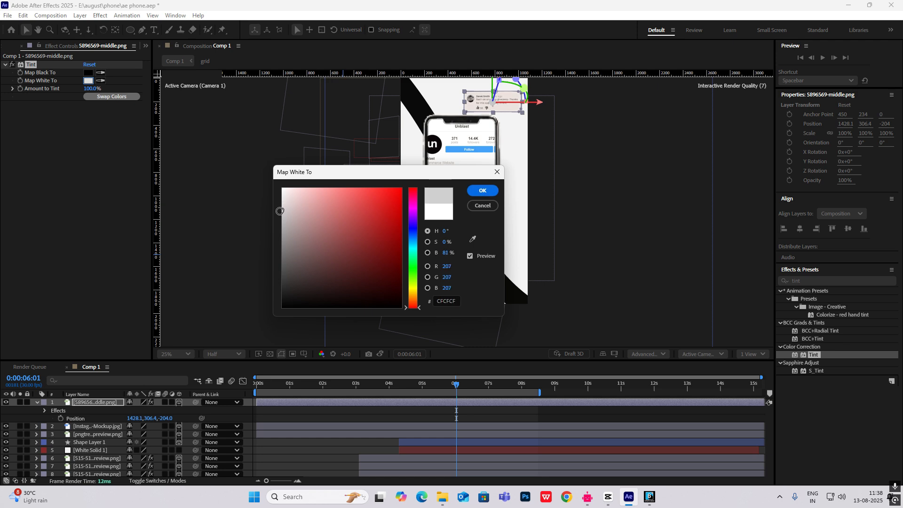
left_click(482, 190)
- Duplicate the comment card, place the copy over the phone's left edge at X 1037.6, Y 966.5, and scale it to 126%
key("ctrl+d")
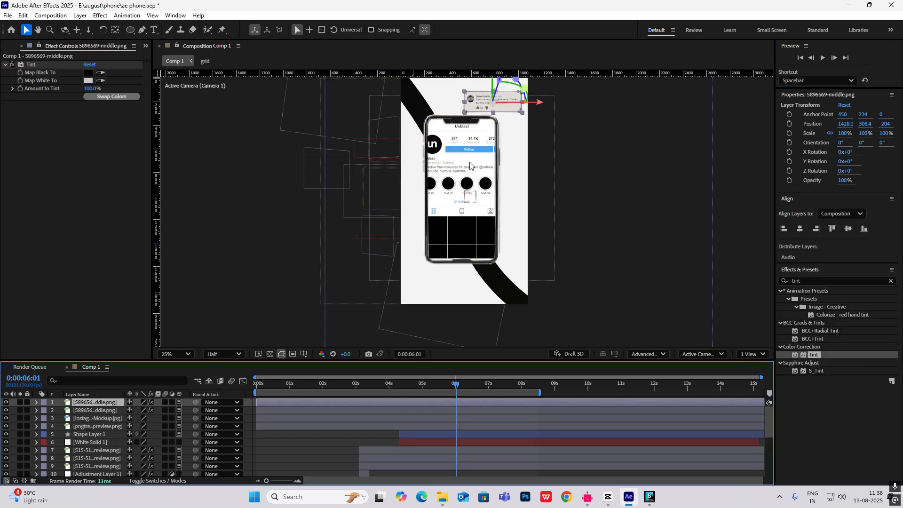
left_click_drag(493, 103, 440, 193)
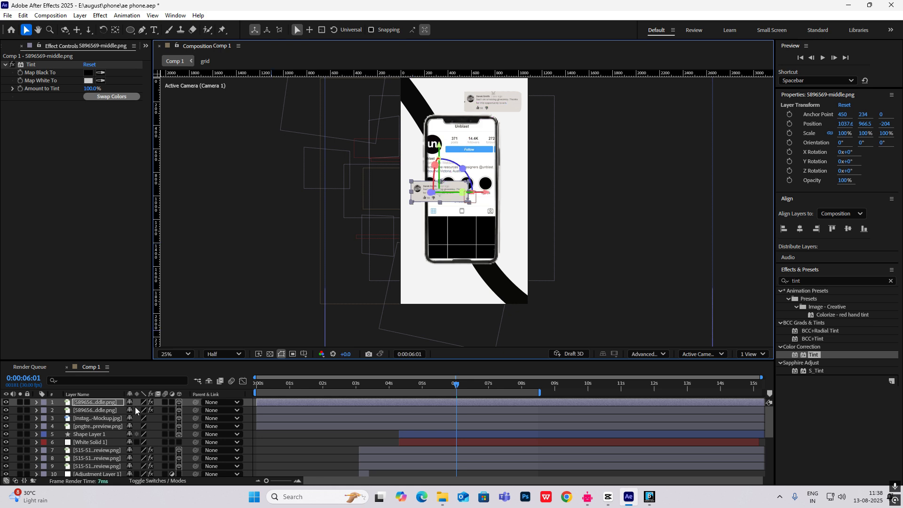
key("s")
left_click_drag(141, 410, 456, 409)
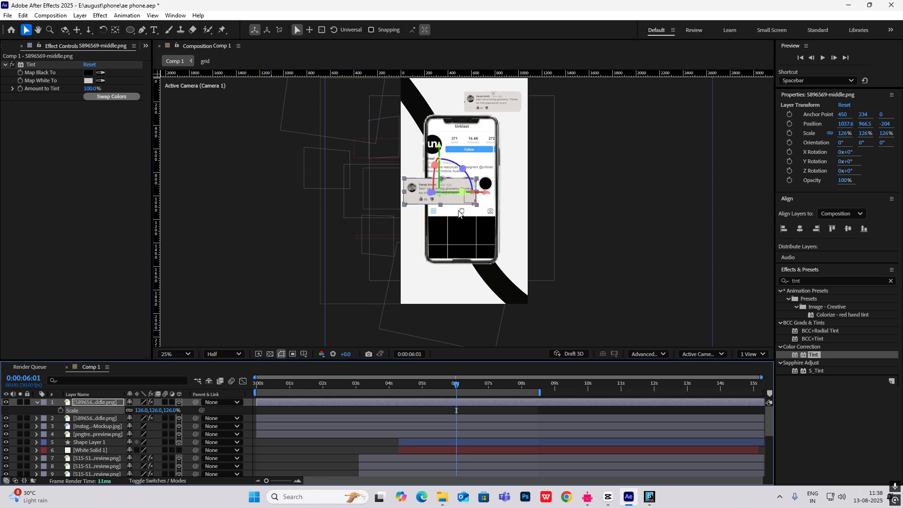
left_click(650, 189)
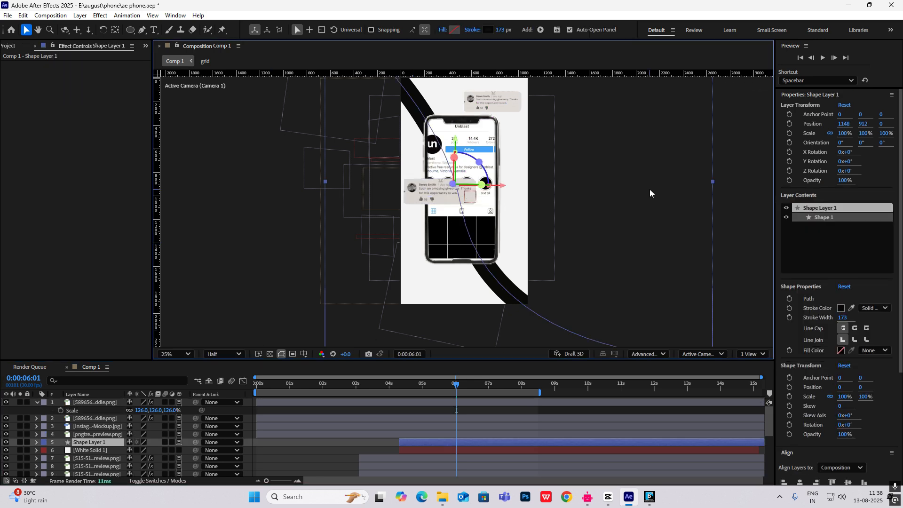
- Duplicate the enlarged comment card and move the copy to the phone's lower right corner at X 1486.9, Y 1536.8
left_click(37, 403)
left_click(93, 403)
key("ctrl+d")
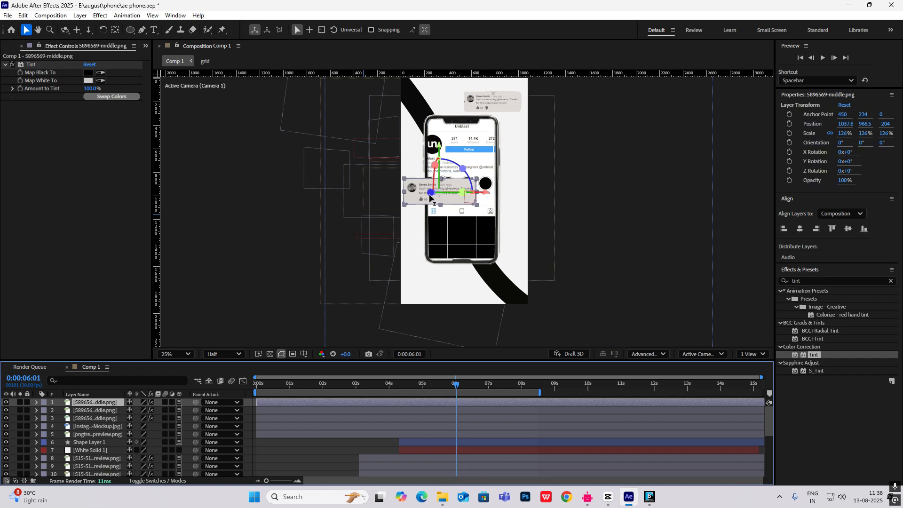
left_click_drag(442, 191, 501, 269)
left_click(633, 221)
scroll(542, 214, "down", 1)
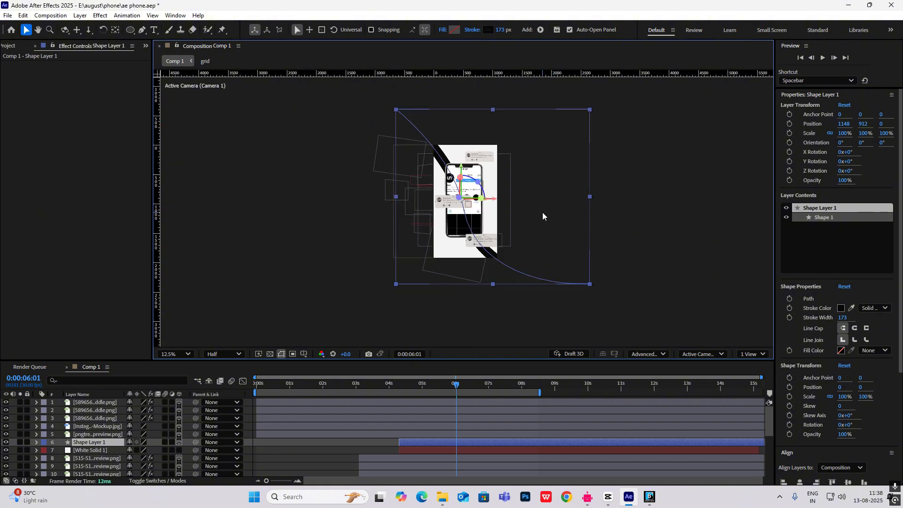
- Examine the placement of the three comment cards around the phone at 0:00:04:21
left_click_drag(455, 386, 396, 419)
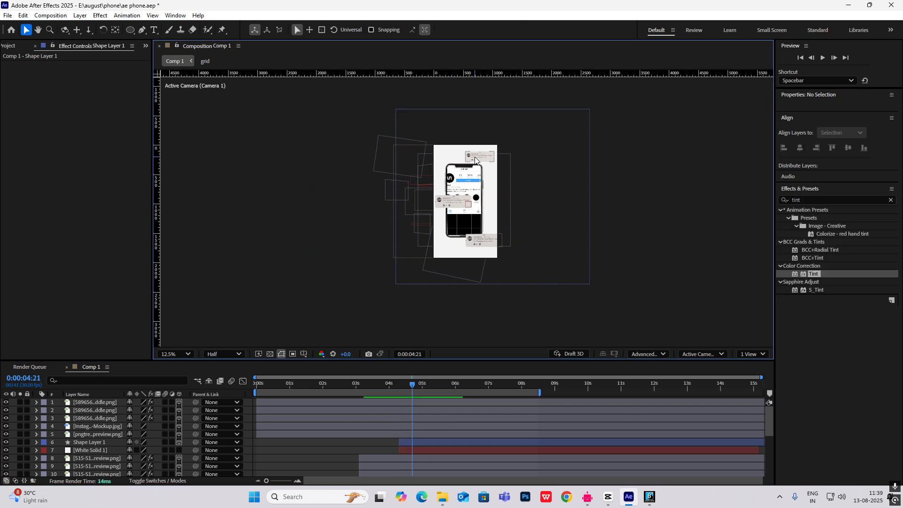
left_click(475, 159)
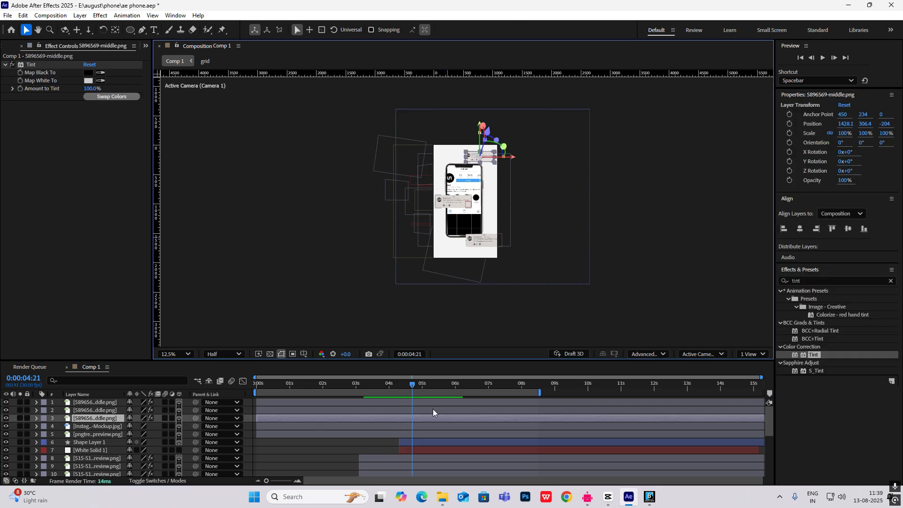
left_click(446, 206)
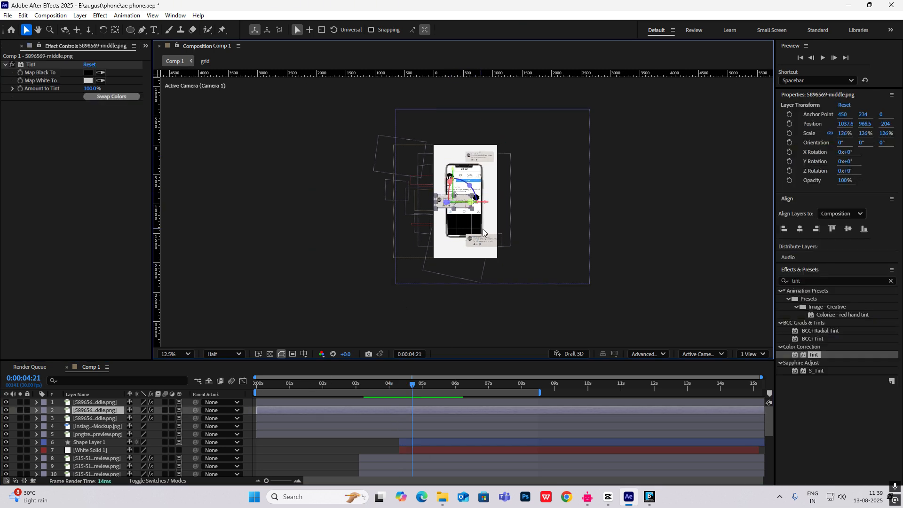
left_click(477, 239)
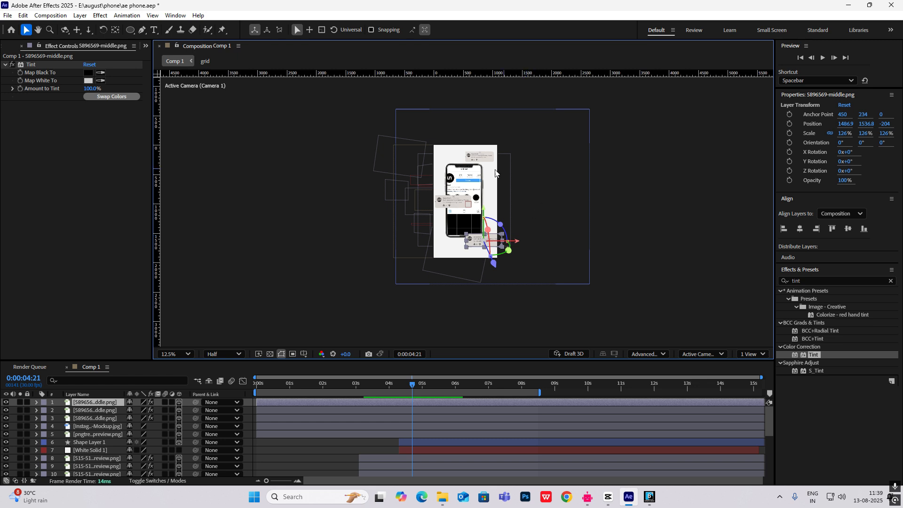
left_click(465, 197)
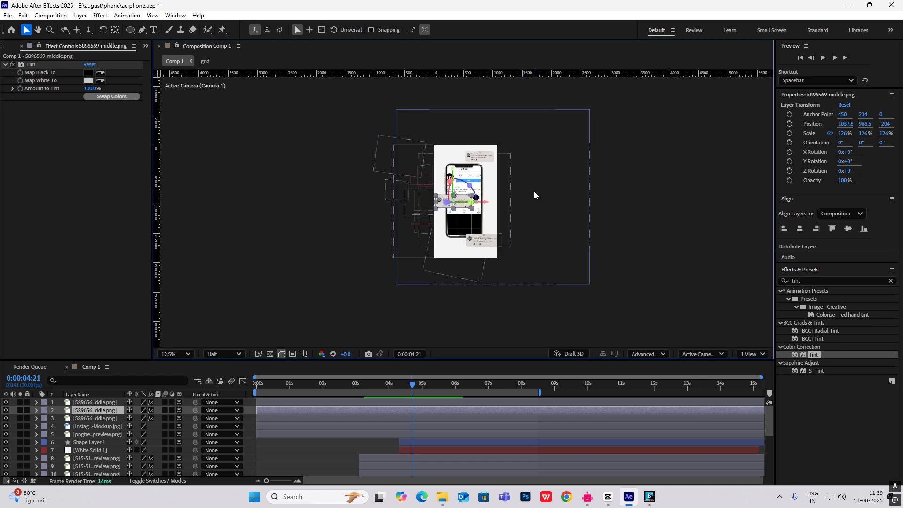
- At 0:00:04:15, select the Instagram screen and iPhone mockup layers together and move them to X 1224.4, Z -661
mouse_move(411, 383)
left_mouse_down()
mouse_move(383, 388)
mouse_move(405, 390)
left_mouse_up()
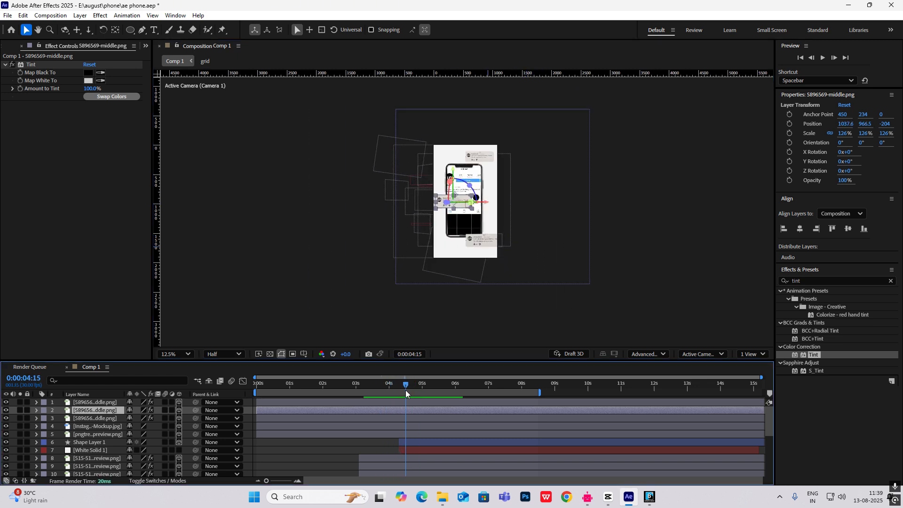
left_click(103, 427)
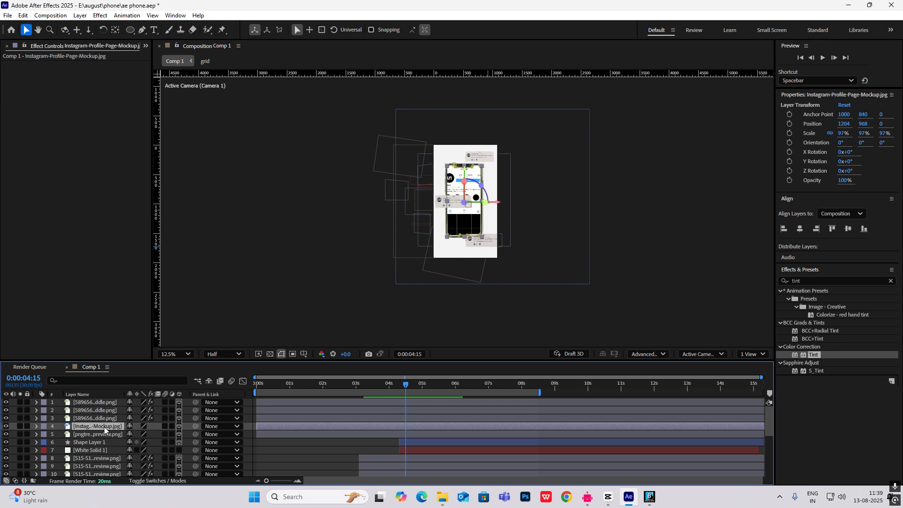
left_click(104, 419, "ctrl")
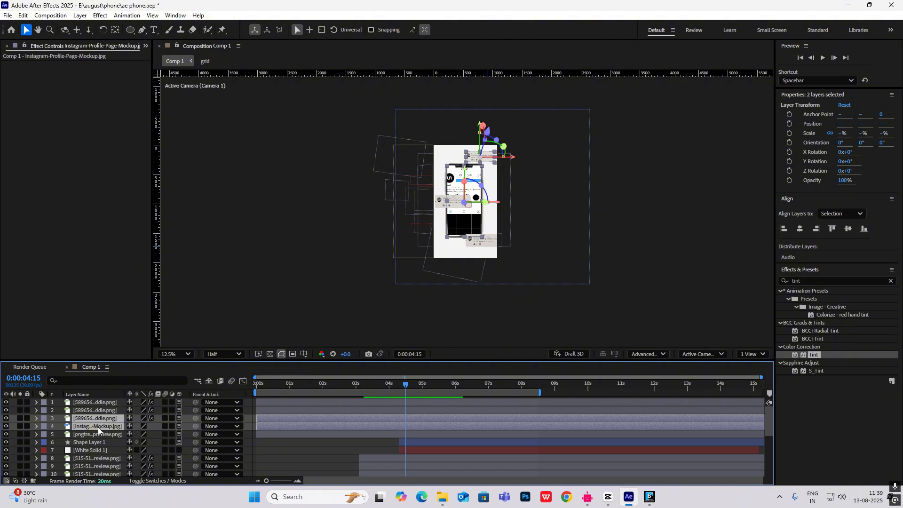
left_click(97, 435)
key("period")
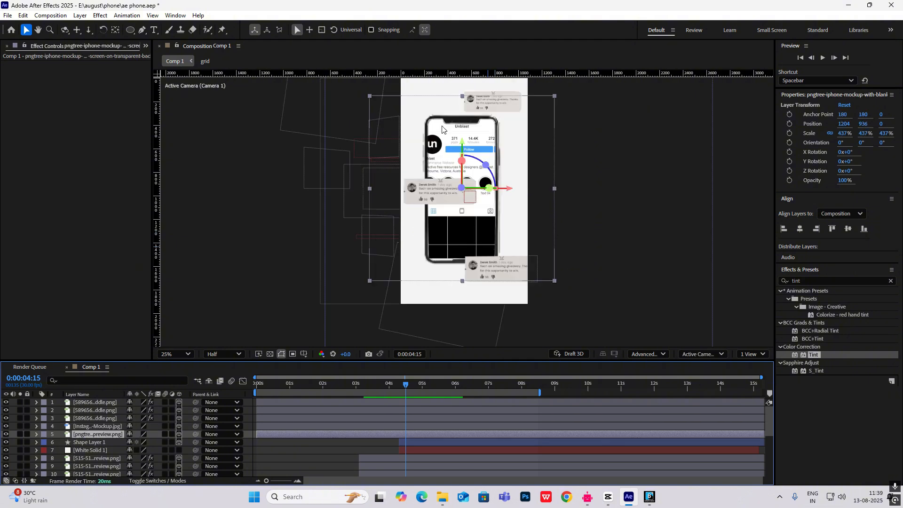
left_click(109, 427, "ctrl")
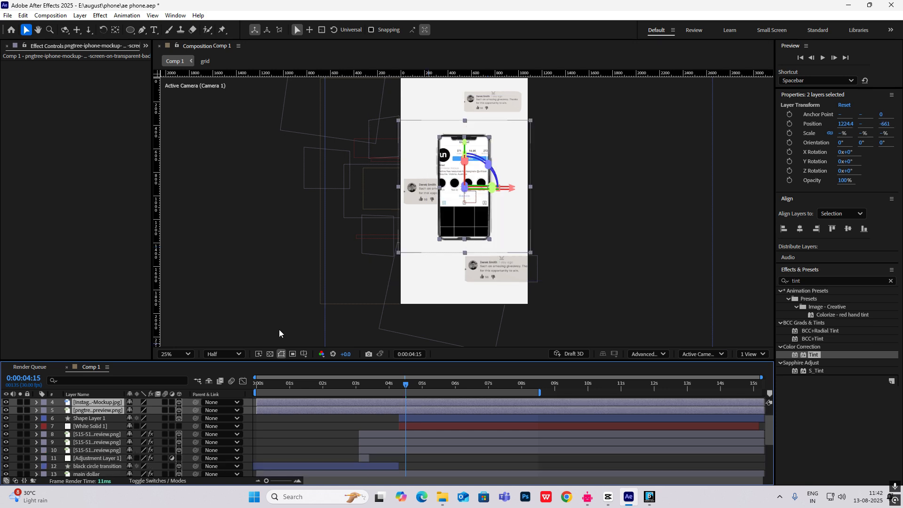
- Create a new 1080x1920, 30 fps composition named Comp 2 with a duration of 0:00:15:10
left_click(97, 320)
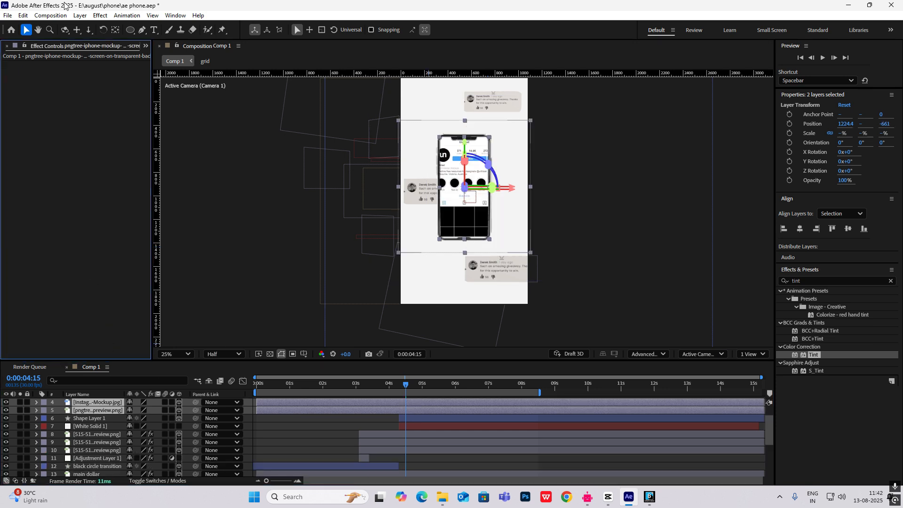
left_click(145, 46)
left_click(153, 61)
left_click(68, 304)
right_click(68, 307)
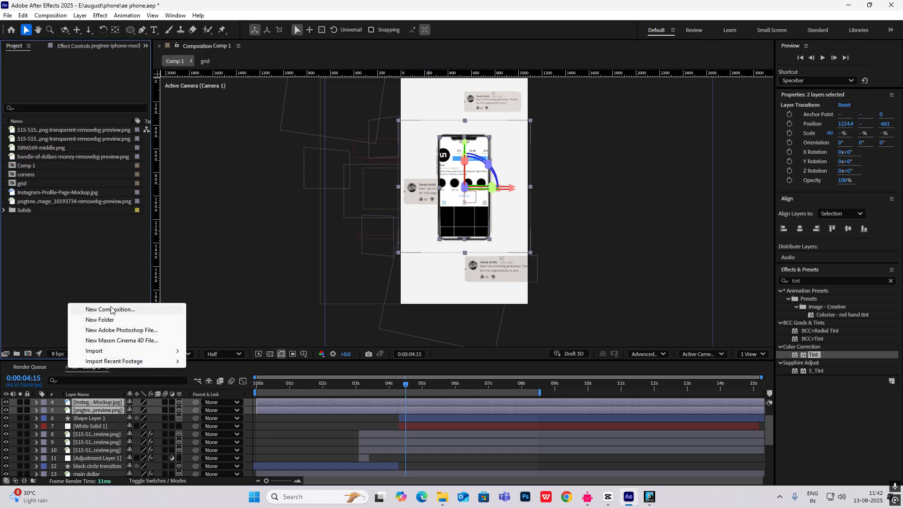
left_click(113, 311)
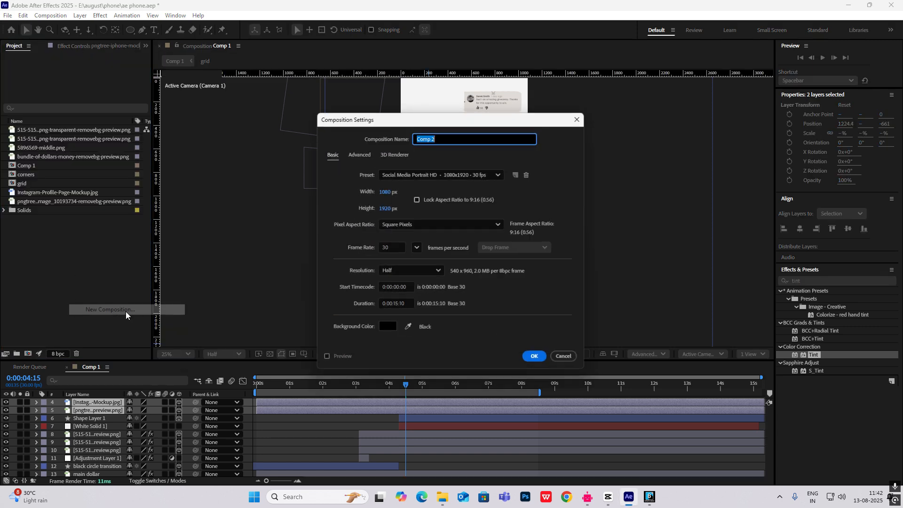
left_click(530, 360)
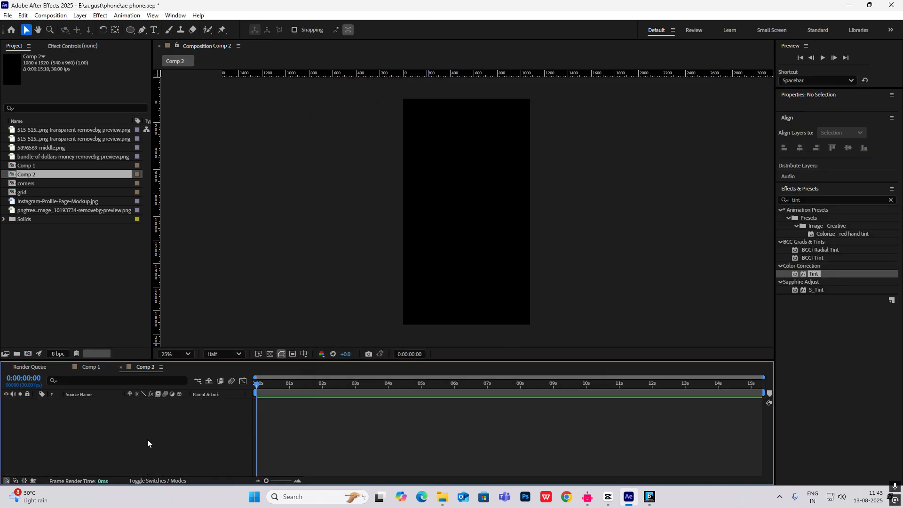
- Paste the iPhone and Instagram mockup layers into Comp 2 and move them to the middle of the frame at X 530.8
key("ctrl+v")
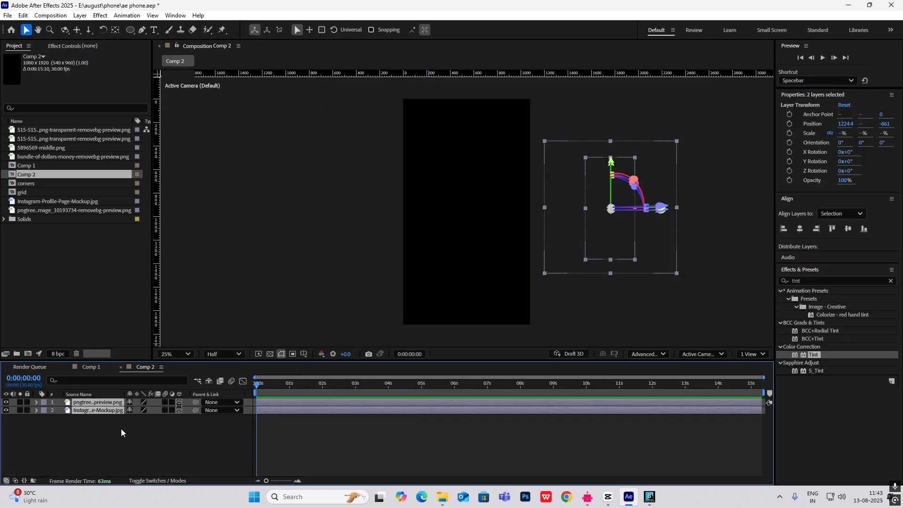
left_click_drag(603, 214, 464, 210)
left_click(650, 177)
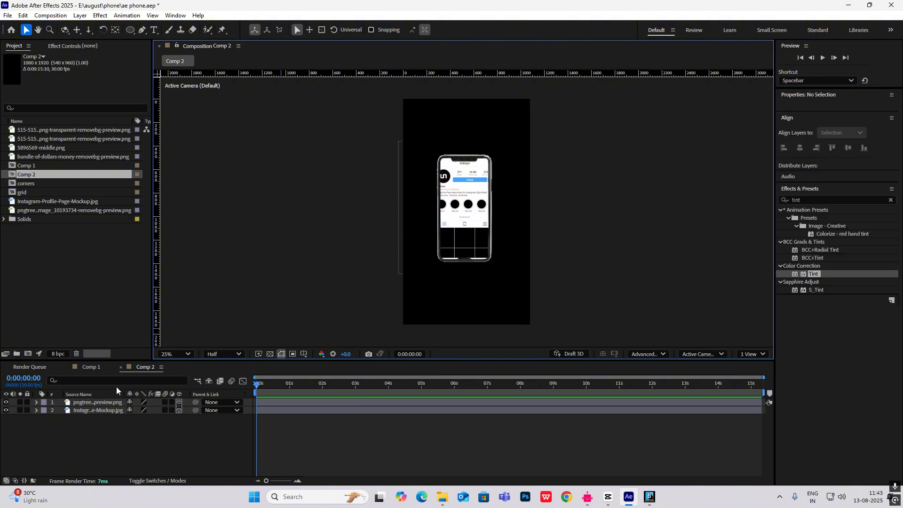
- Pre-compose the iPhone and Instagram mockup layers as "phone" and make the resulting layer 3D
left_click_drag(92, 441, 101, 410)
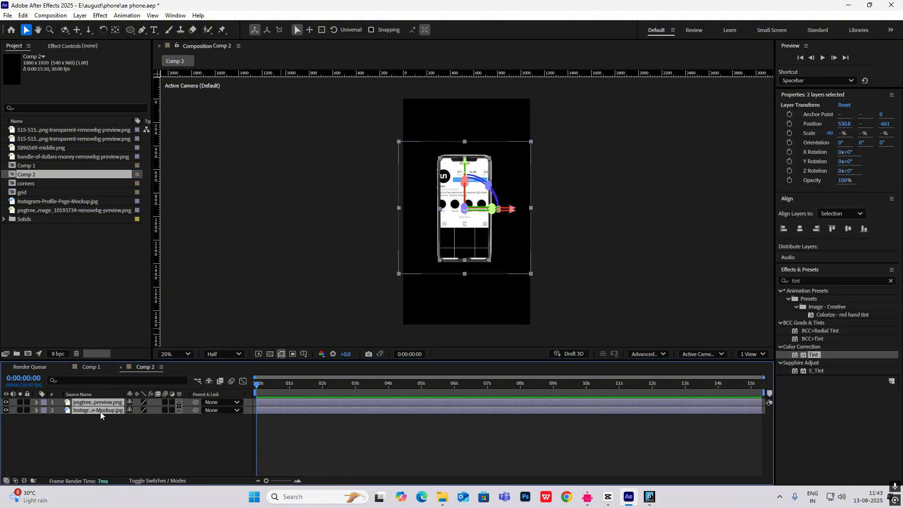
key("ctrl+shift+c")
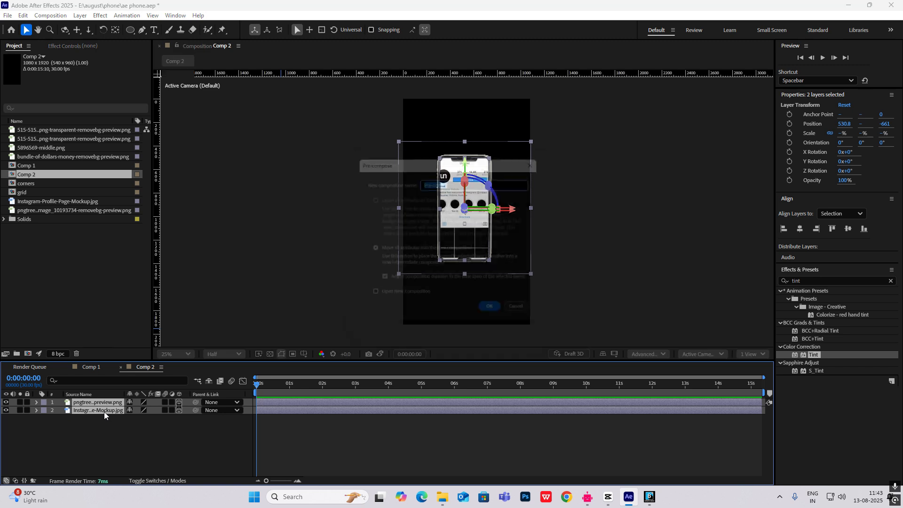
type("phone")
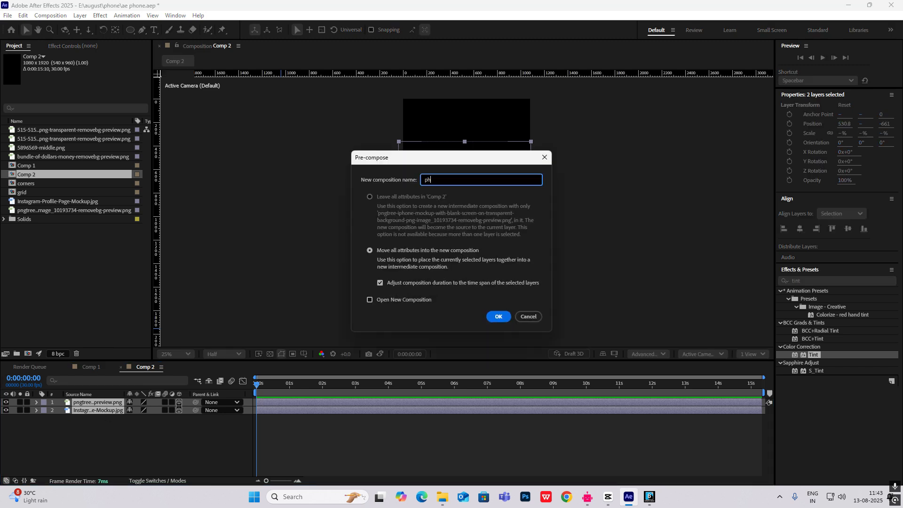
left_click(486, 317)
left_click(178, 402)
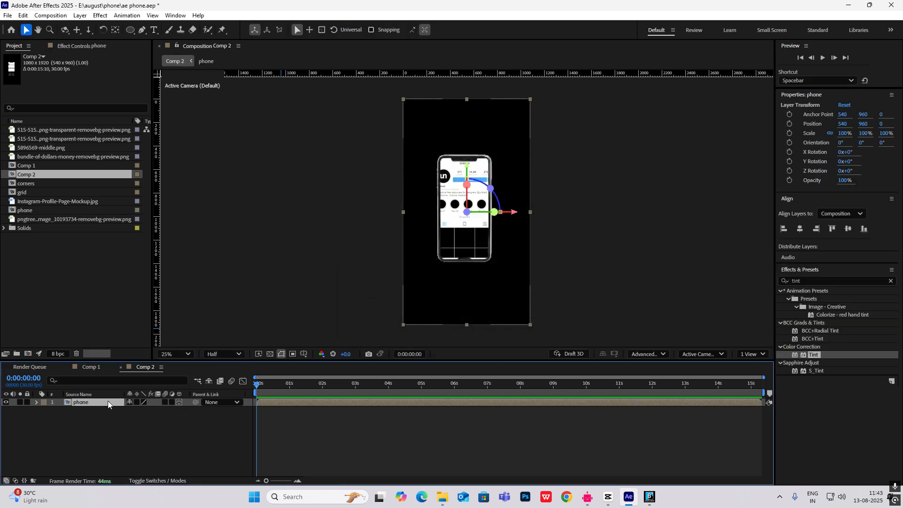
- Replace the separate Instagram and iPhone layers in Comp 1 with the phone precomposition, placed at X 1204, Y 968 with orientation 0°
left_click(91, 367)
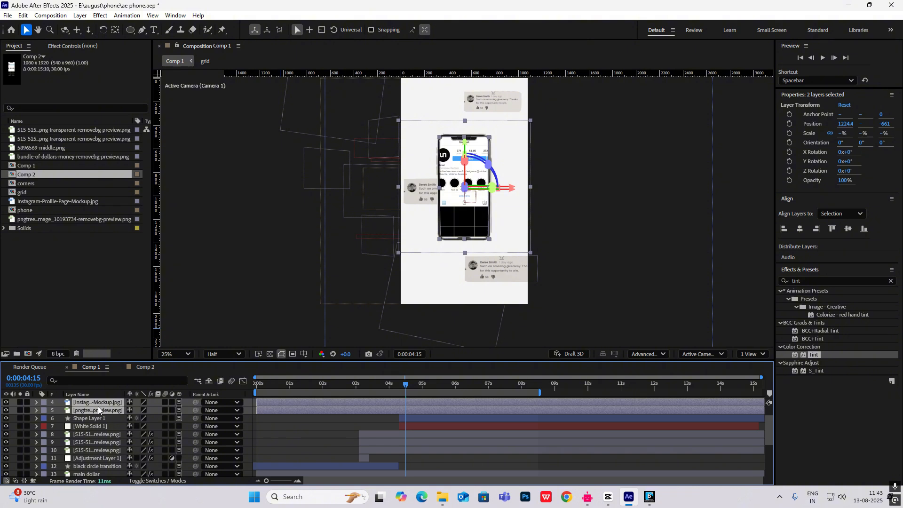
key("Delete")
scroll(463, 320, "down", 1)
key("ctrl+v")
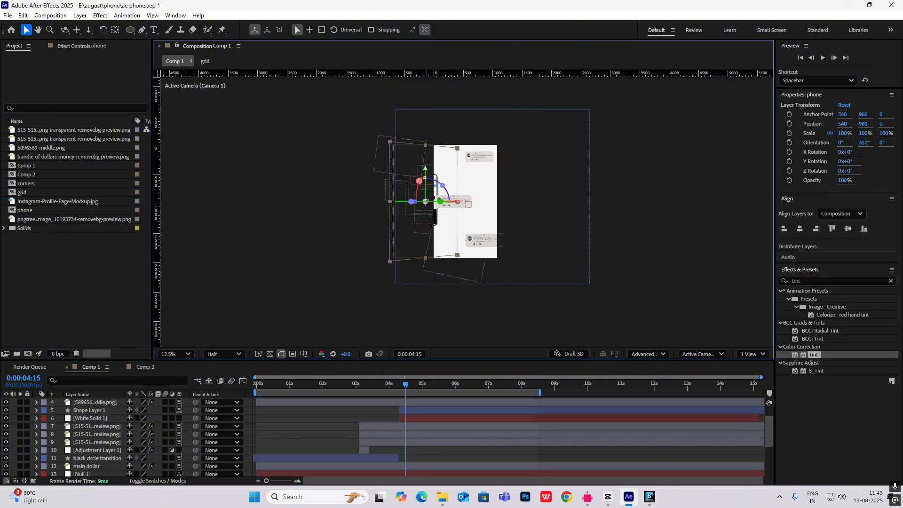
left_click_drag(425, 202, 464, 205)
scroll(464, 206, "up", 2)
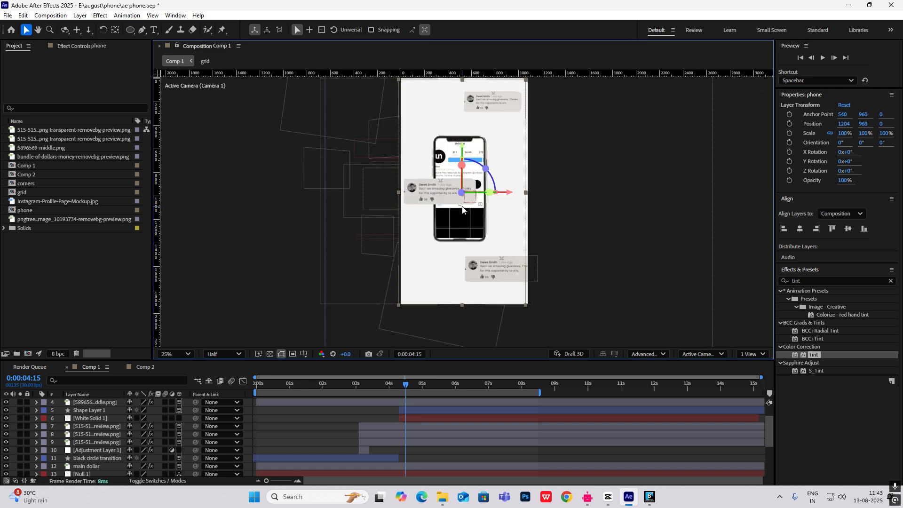
- Keyframe the phone layer's position to slide in from X 2001 at 0:00:04:09 to X 1204 at 0:00:05:00
scroll(462, 210, "up", 2)
scroll(461, 204, "down", 2)
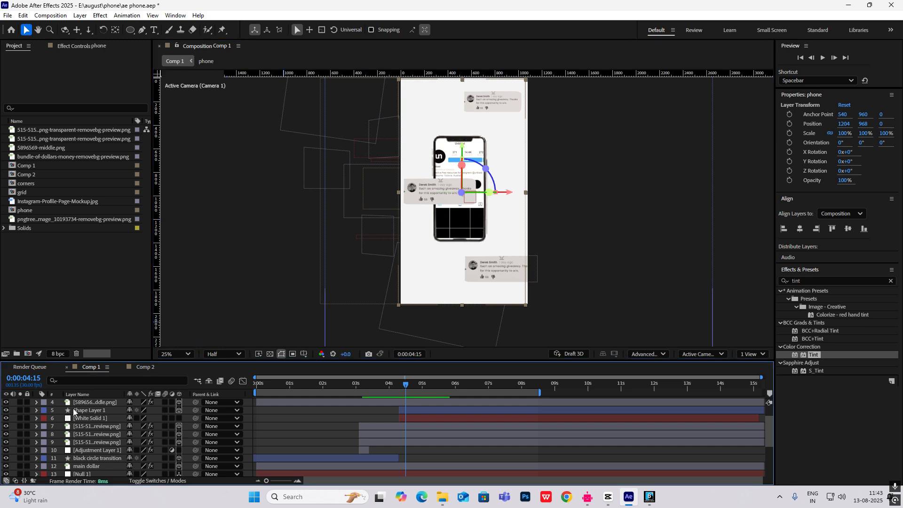
scroll(132, 419, "up", 2)
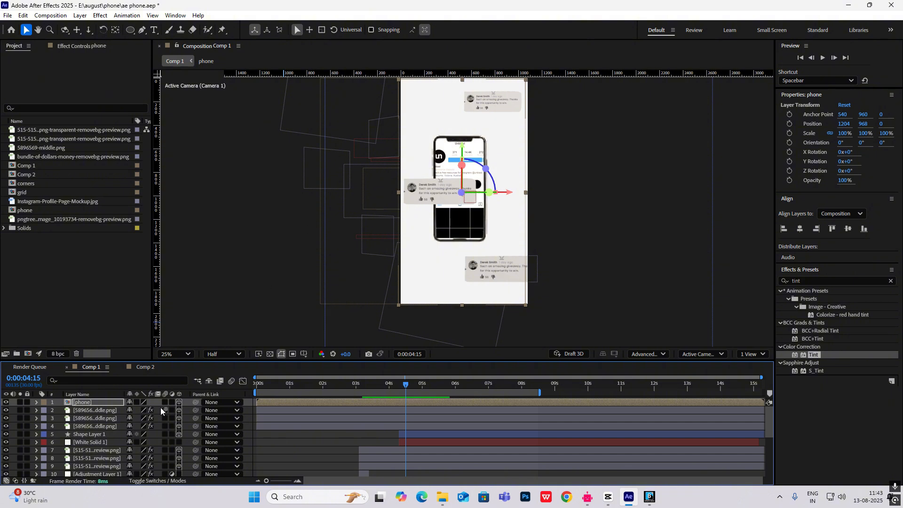
key("p")
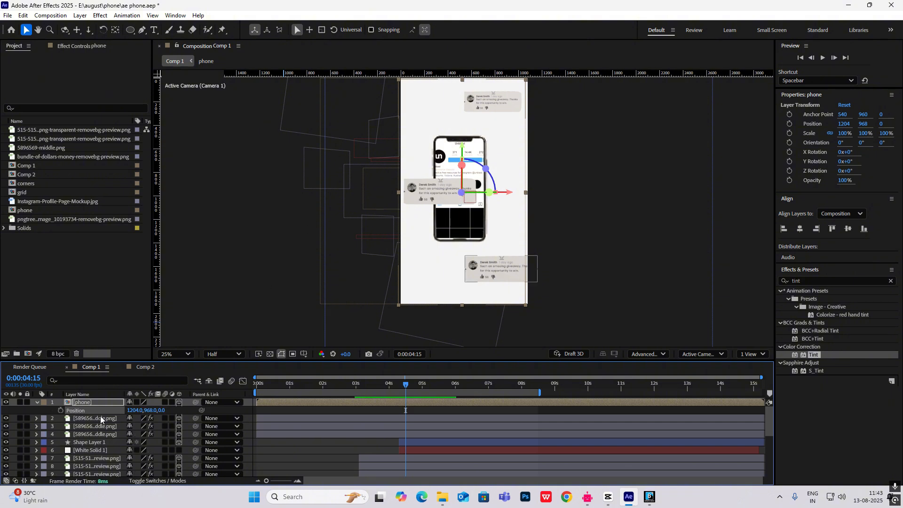
left_click(59, 410)
mouse_move(393, 382)
left_mouse_down()
mouse_move(373, 384)
mouse_move(399, 390)
left_mouse_up()
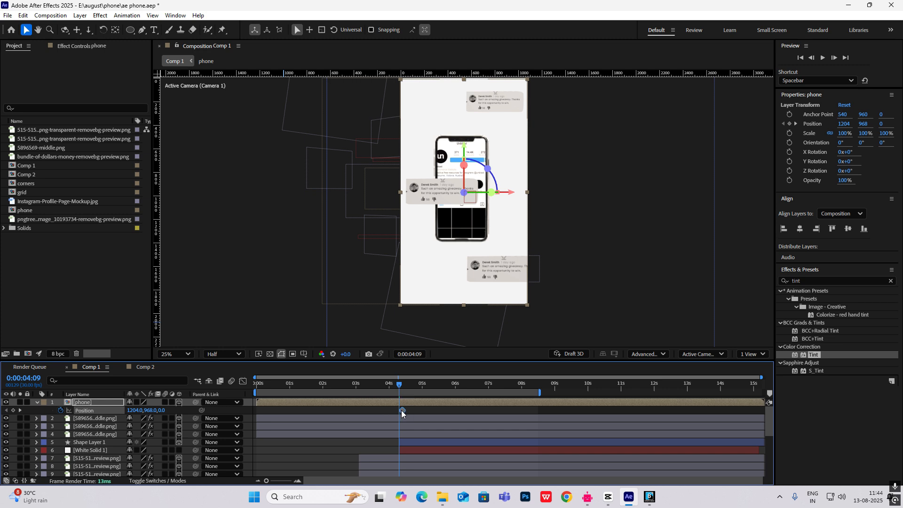
left_click_drag(405, 410, 423, 390)
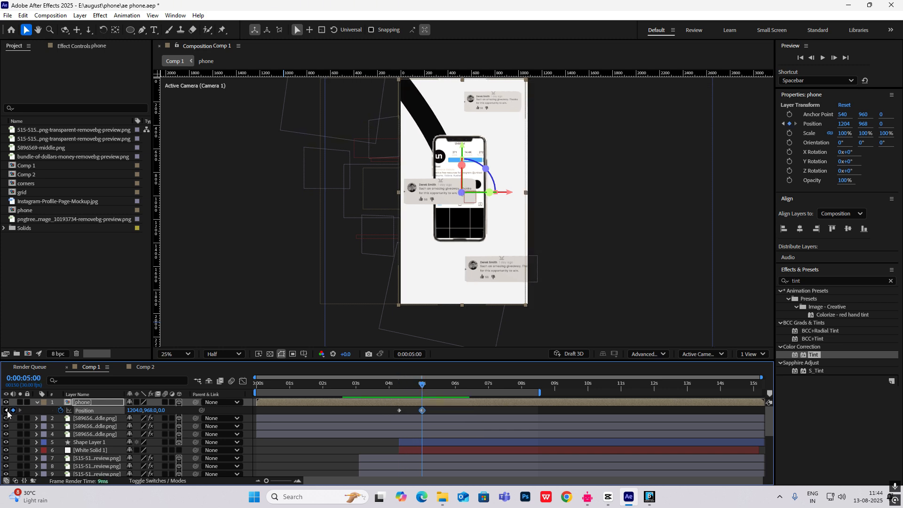
left_click(6, 410)
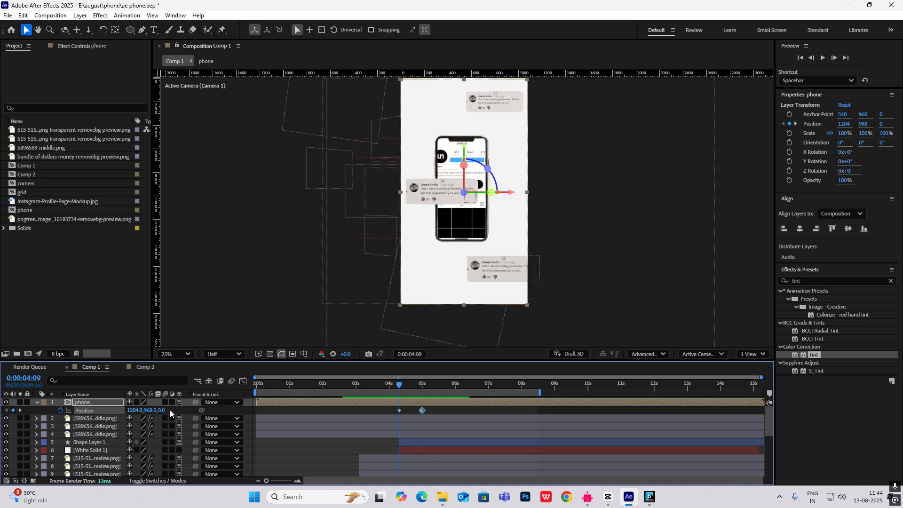
left_click_drag(140, 411, 363, 421)
- Apply Easy Ease to the phone's position keyframes, check their speed graph and preview the slide-in
key("F9")
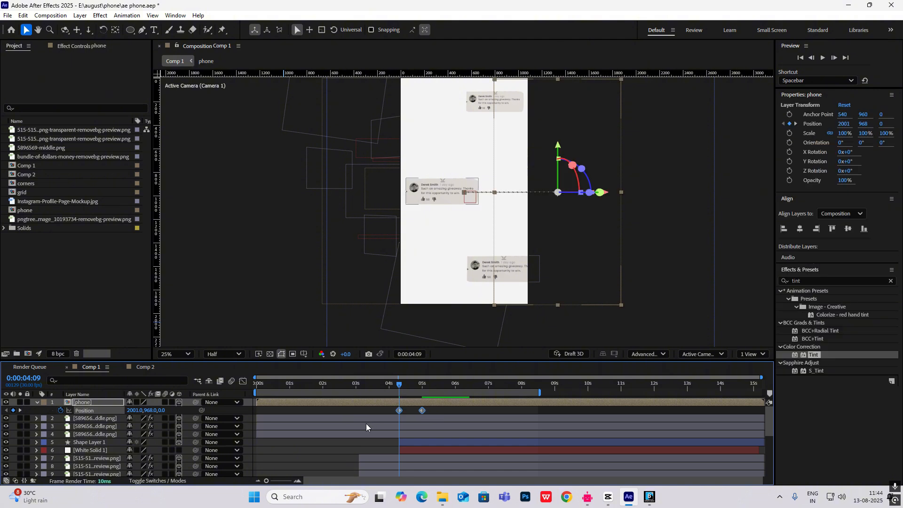
left_click(243, 381)
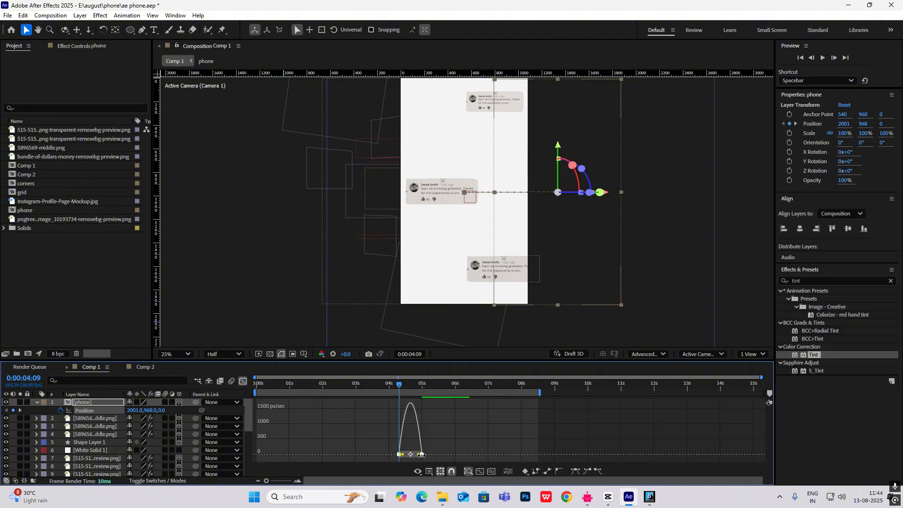
left_click(243, 381)
key("space")
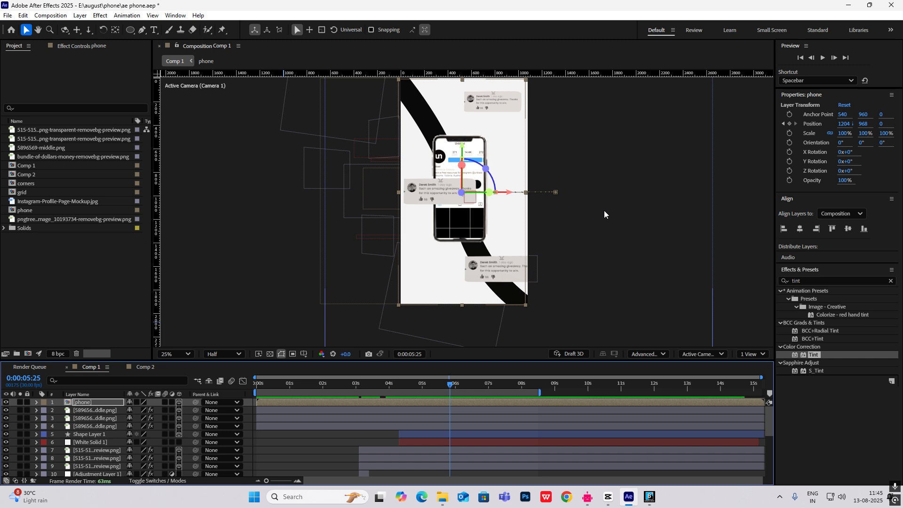
left_click(604, 212)
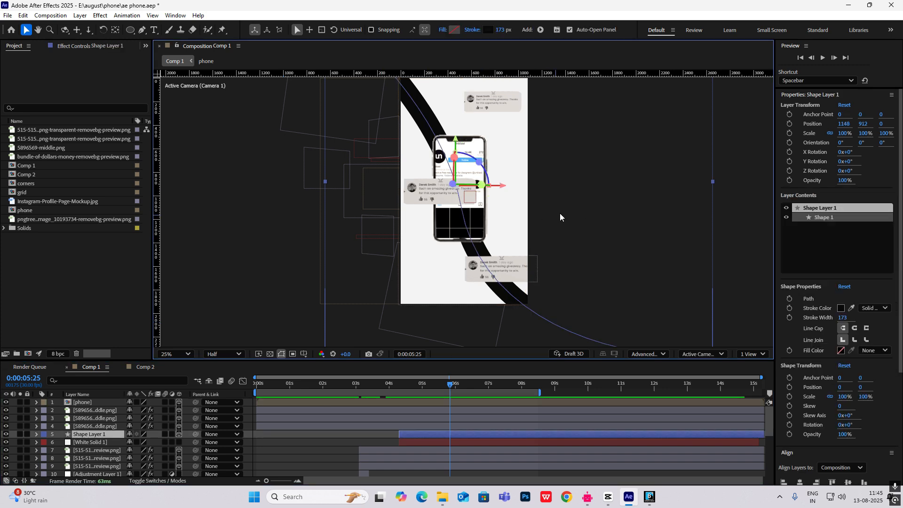
left_click(234, 245)
left_click(438, 189)
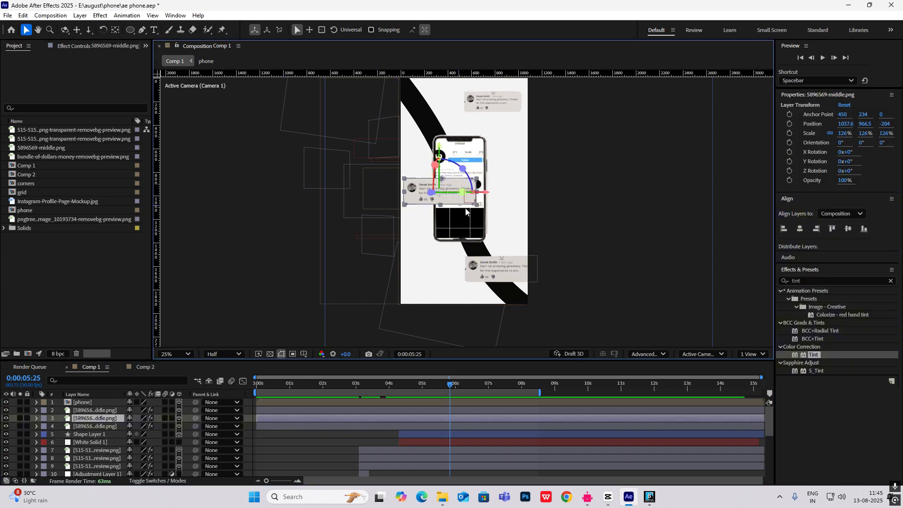
left_click(495, 267)
left_click(228, 179)
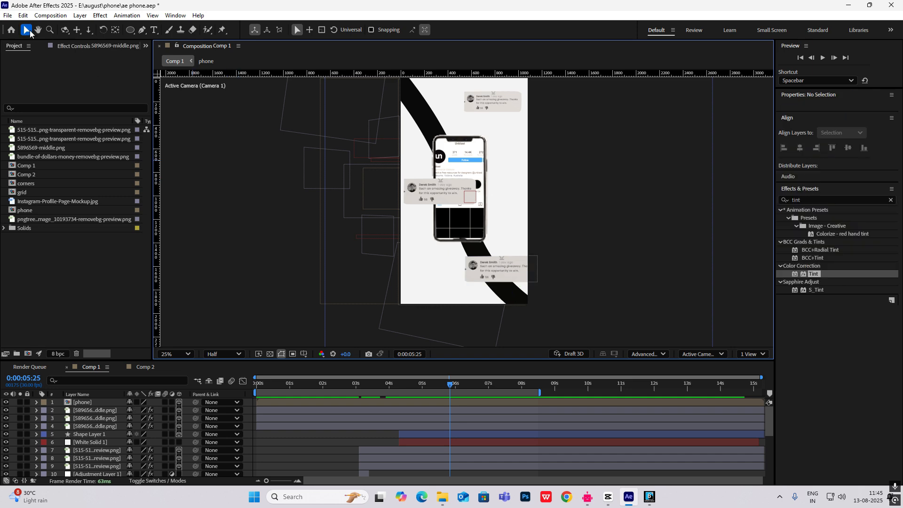
- Run the BOUNCr 1.1 script and move its window clear of the composition frame
left_click(9, 16)
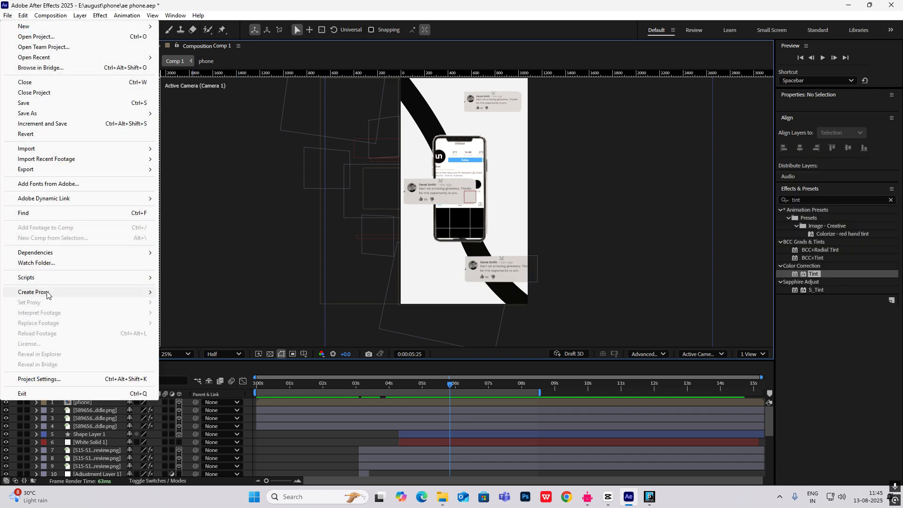
mouse_move(49, 278)
left_click(270, 457)
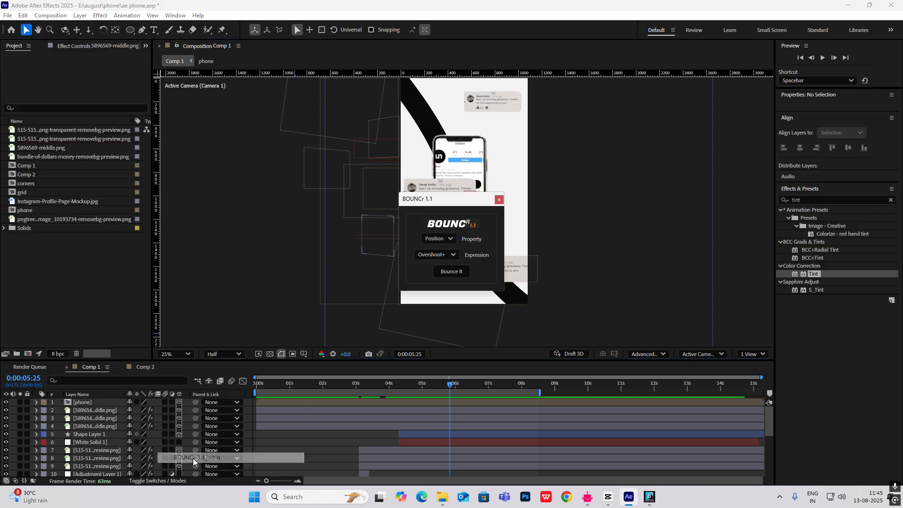
left_click_drag(451, 202, 246, 199)
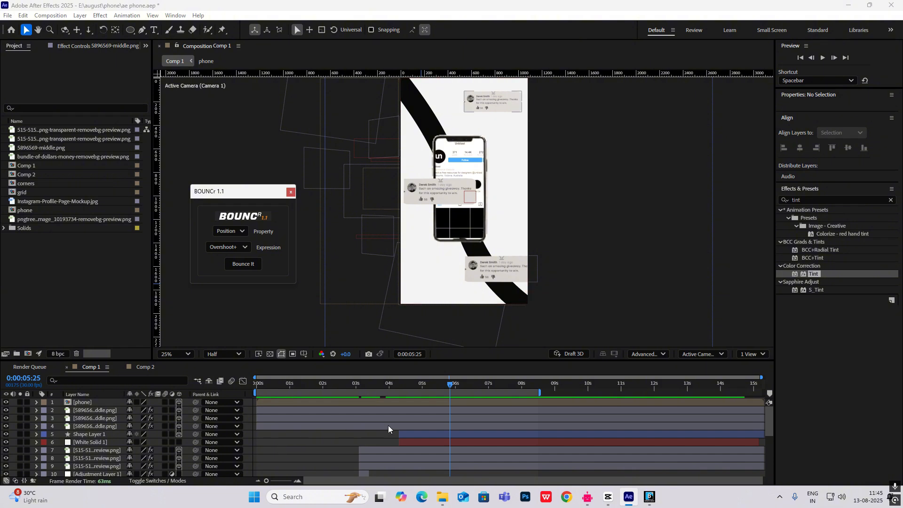
- Add scale keyframes to the three comment card layers at 0:00:05:02 and 0:00:05:13
left_click_drag(453, 388, 420, 395)
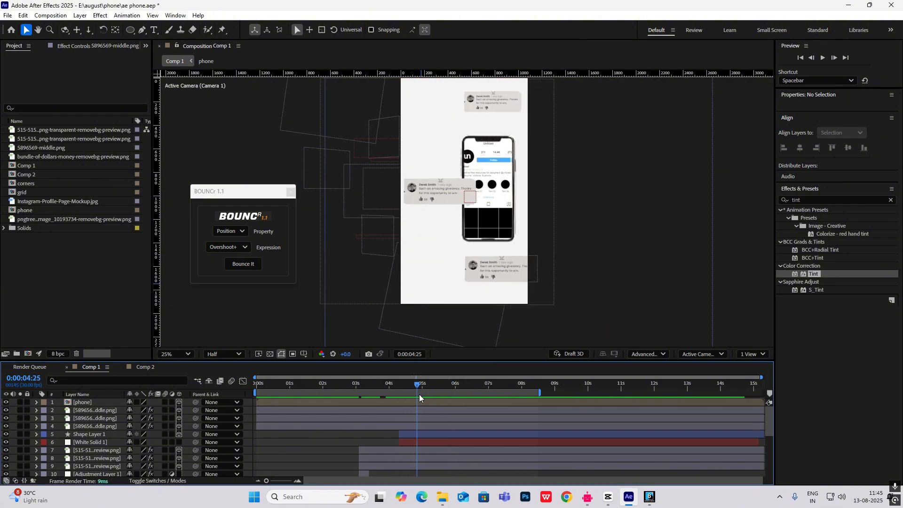
left_click(86, 410)
left_click(93, 418, "shift")
left_click(93, 426, "shift")
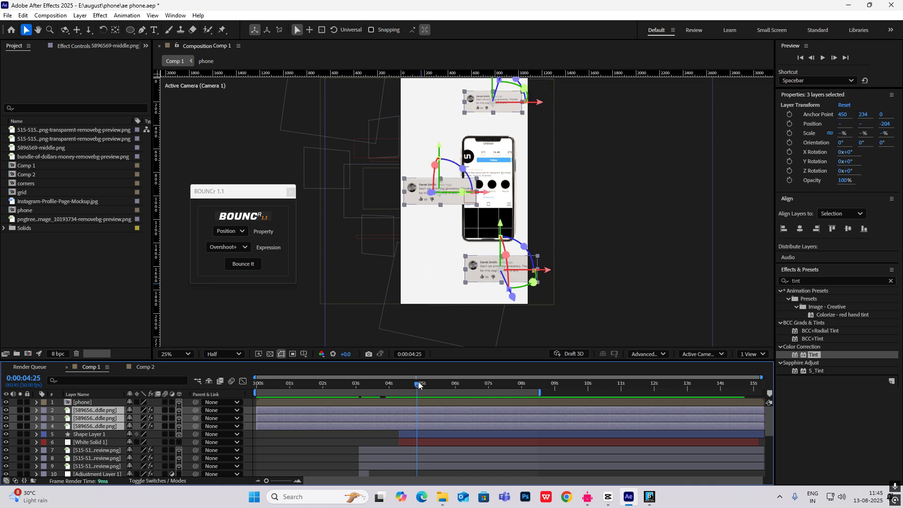
key("s")
mouse_move(418, 384)
left_mouse_down()
mouse_move(403, 386)
mouse_move(424, 387)
left_mouse_up()
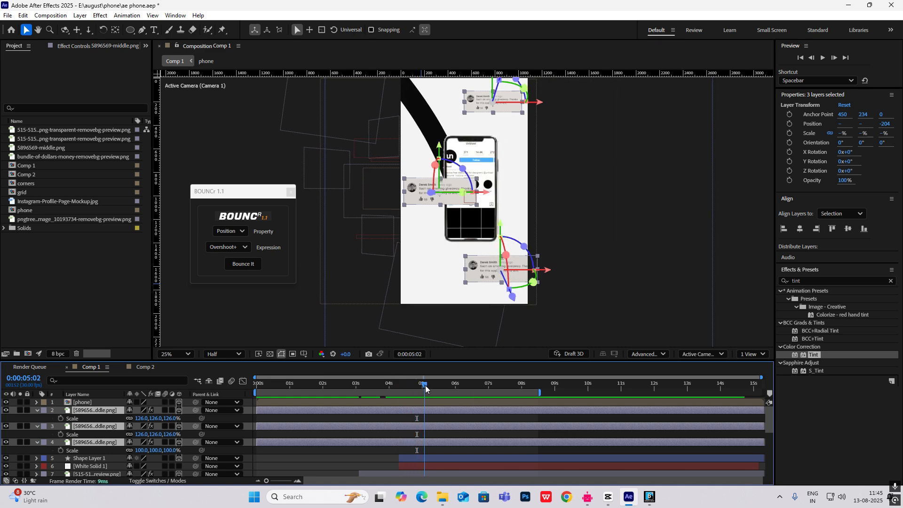
left_click(61, 418)
left_click_drag(426, 385, 437, 392)
left_click(13, 418)
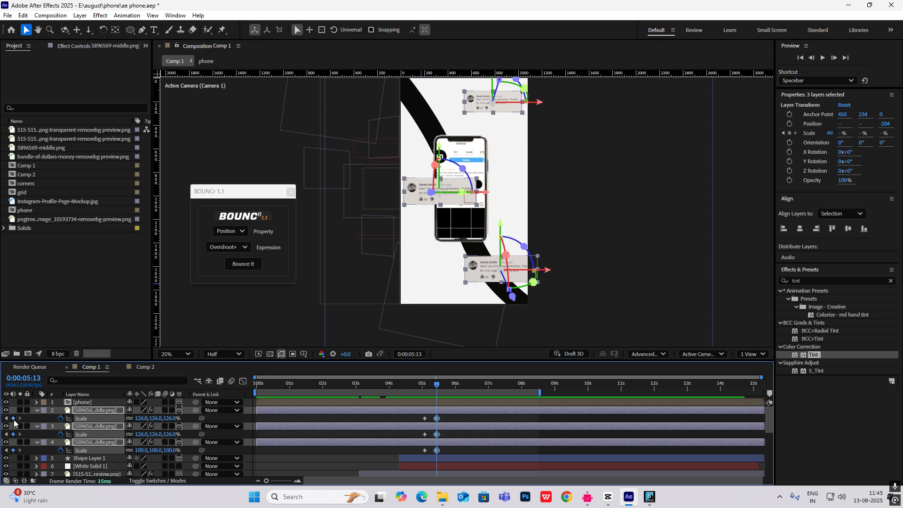
- Set the scale of all three comment cards to 0% at the 0:00:05:02 keyframe
left_click(6, 418)
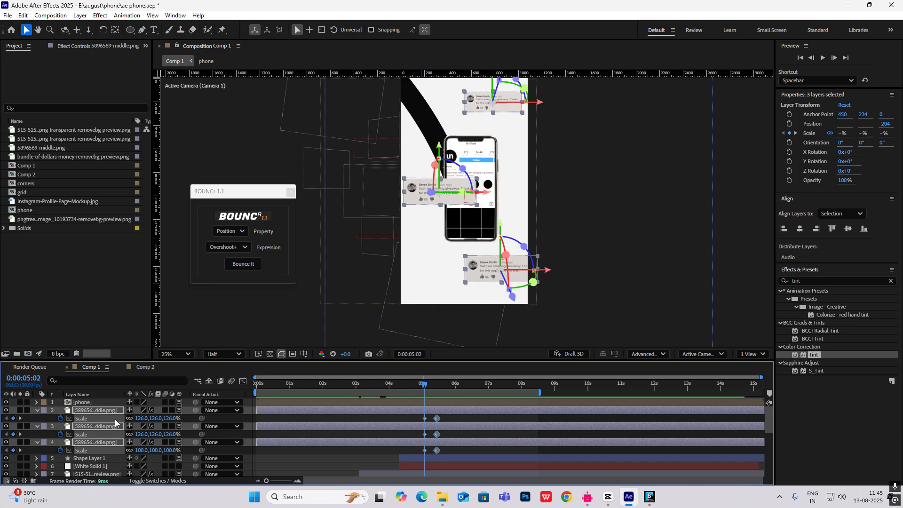
left_click(147, 418)
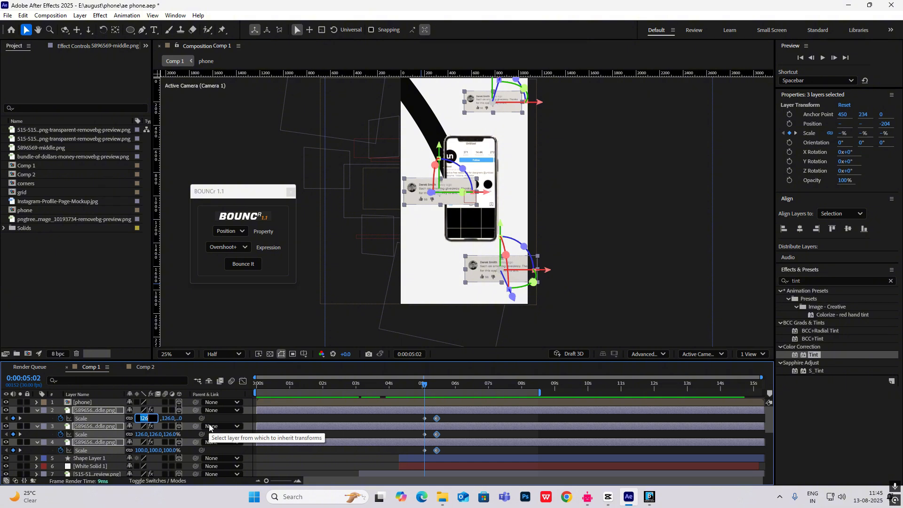
type("0")
left_click(595, 270)
- Apply BOUNCr's Overshoot+ expression to the Scale property of the three comment cards and preview the pop-in
left_click(431, 389)
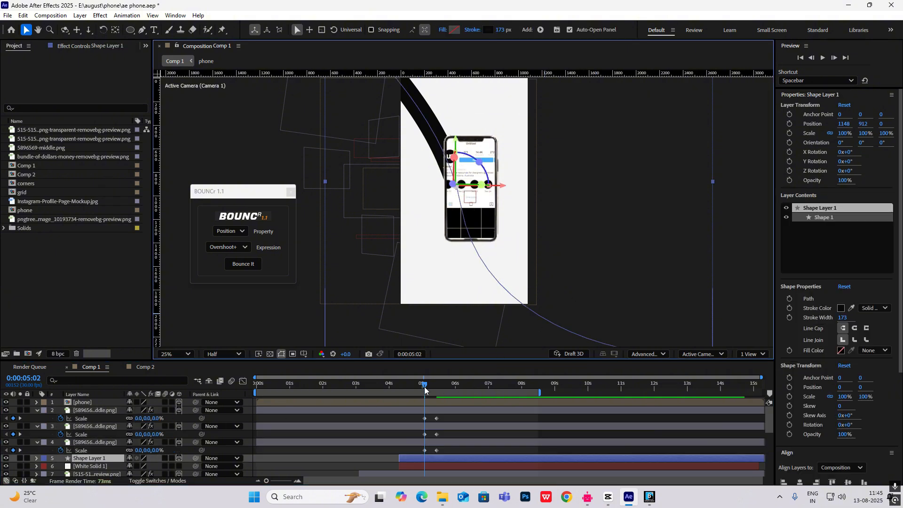
left_click_drag(431, 393, 416, 453)
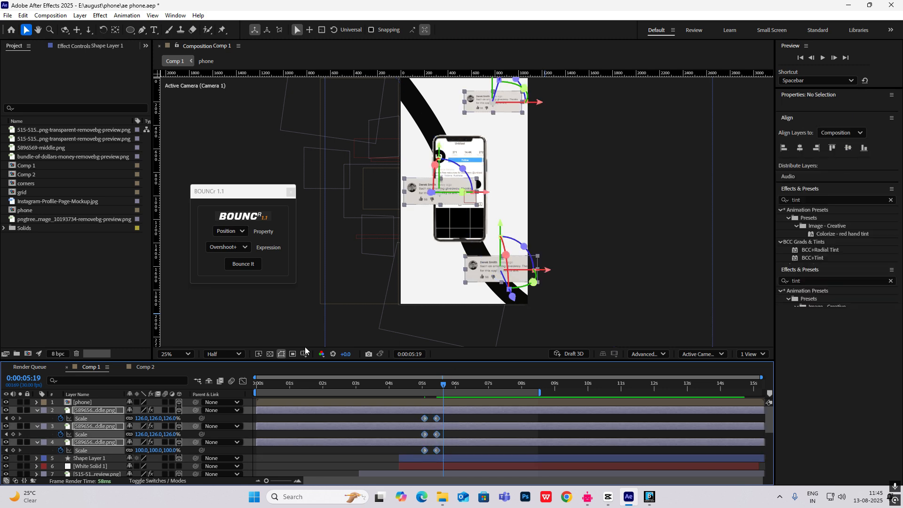
left_click(237, 232)
left_click(222, 249)
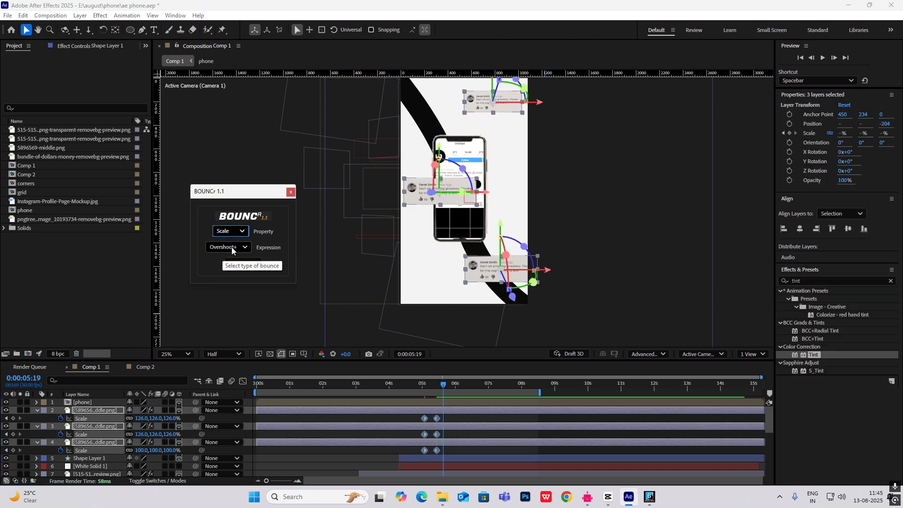
left_click(231, 247)
left_click(236, 256)
left_click(245, 264)
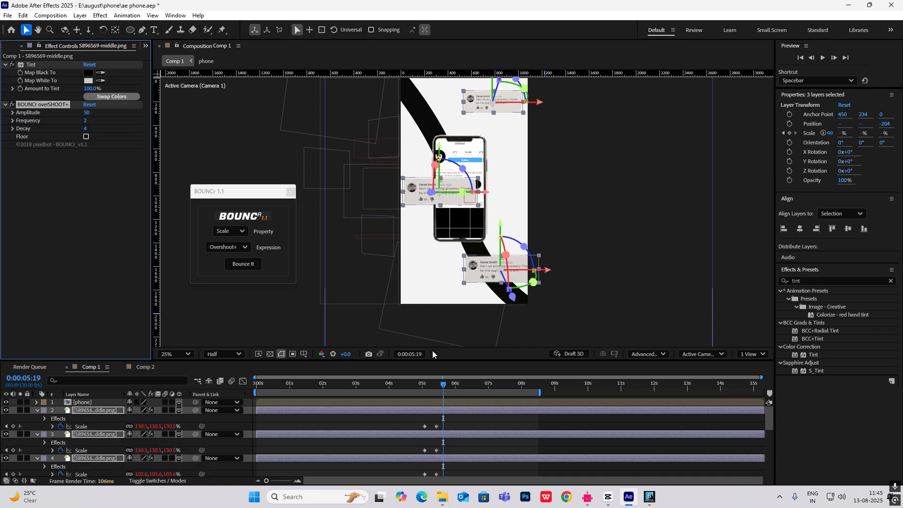
left_click_drag(443, 385, 425, 389)
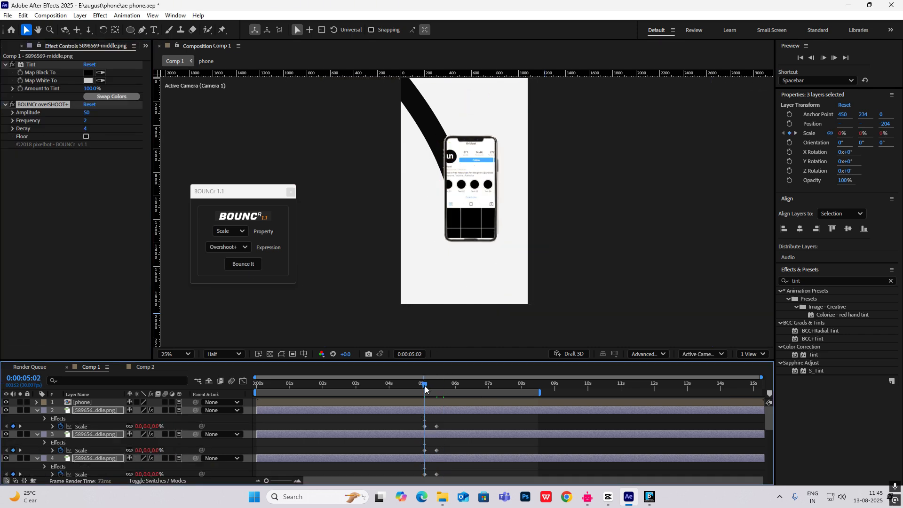
key("space")
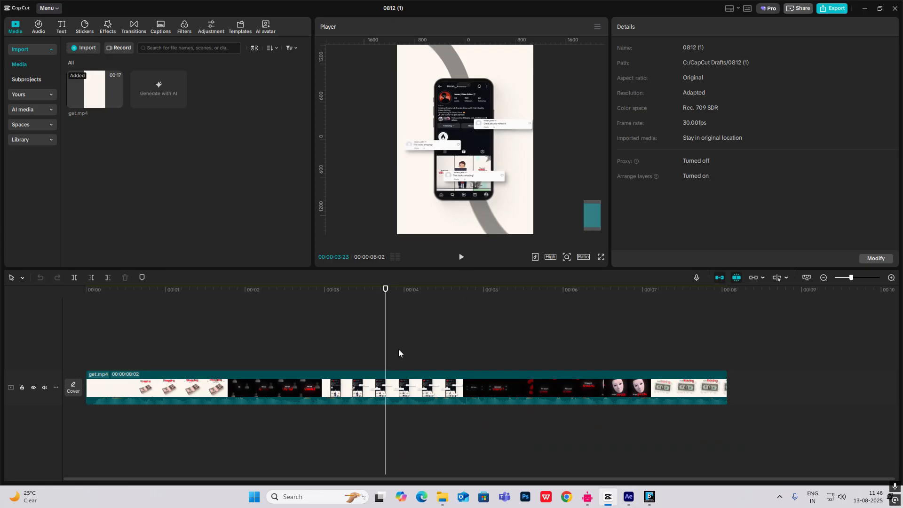
- Review the CapCut reference video through the dark "but does it convert?" scene, and switch back to the After Effects composition
left_click_drag(386, 351, 489, 390)
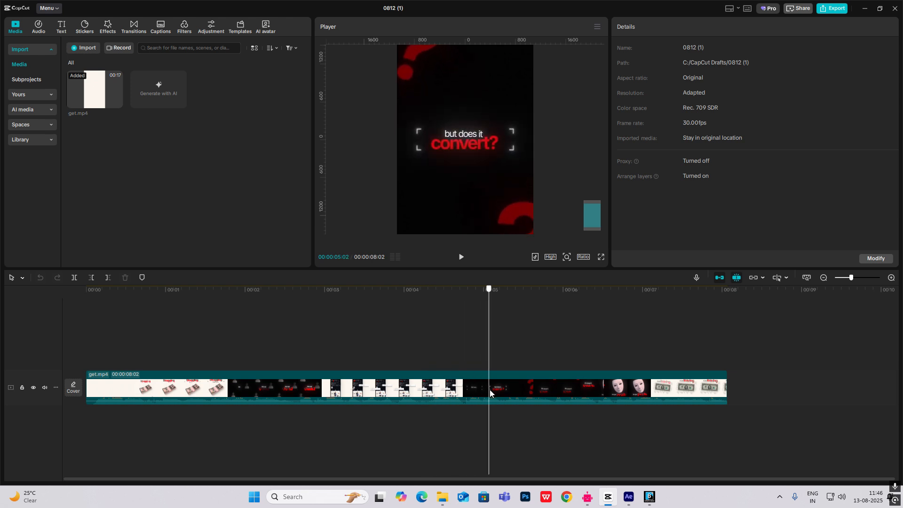
left_click(629, 497)
left_click_drag(473, 386, 474, 412)
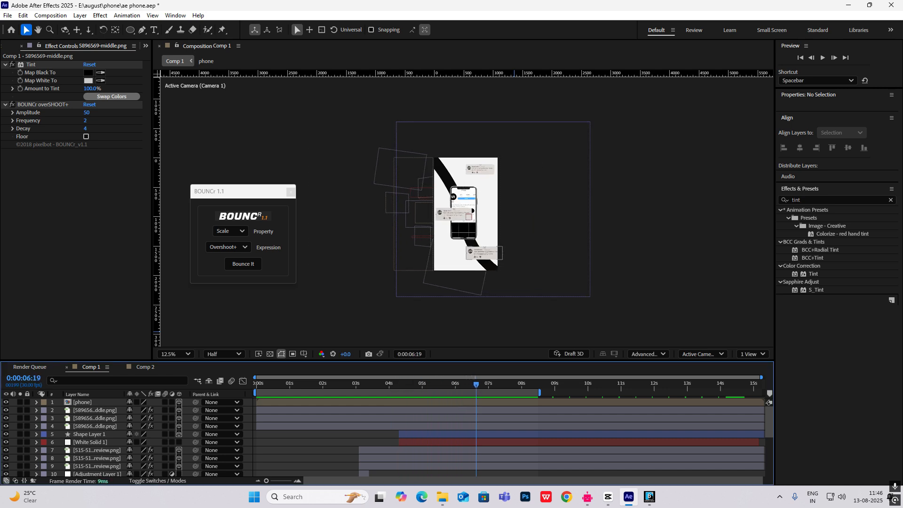
- Create a black solid layer of 1080 x 1920 px in Comp 1
right_click(637, 194)
mouse_move(659, 201)
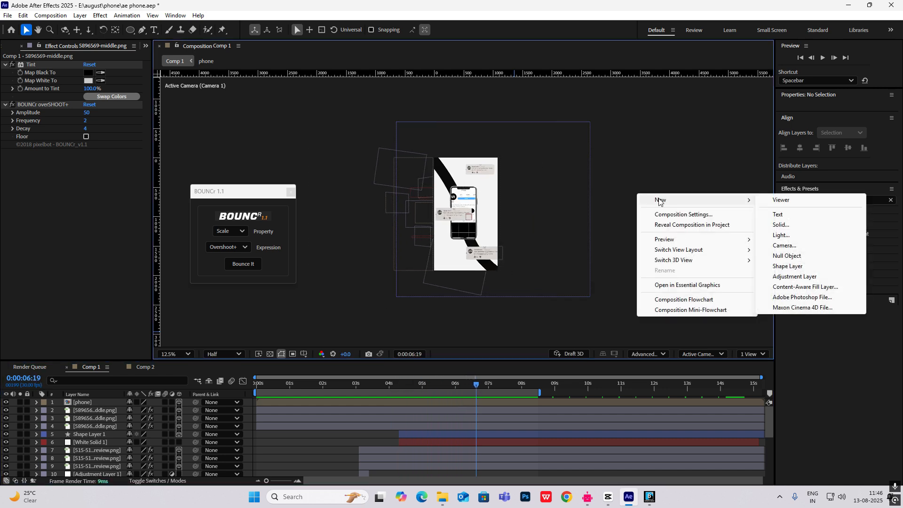
left_click(780, 225)
left_click(444, 319)
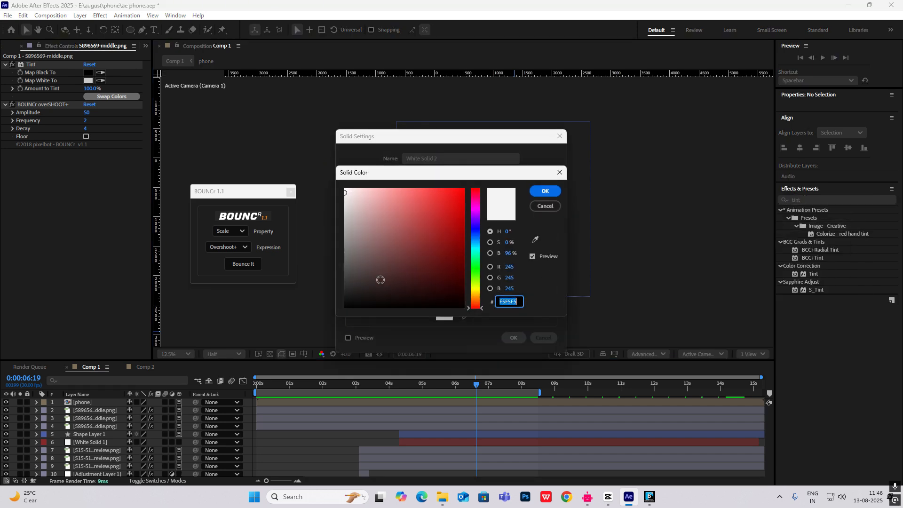
left_click(544, 206)
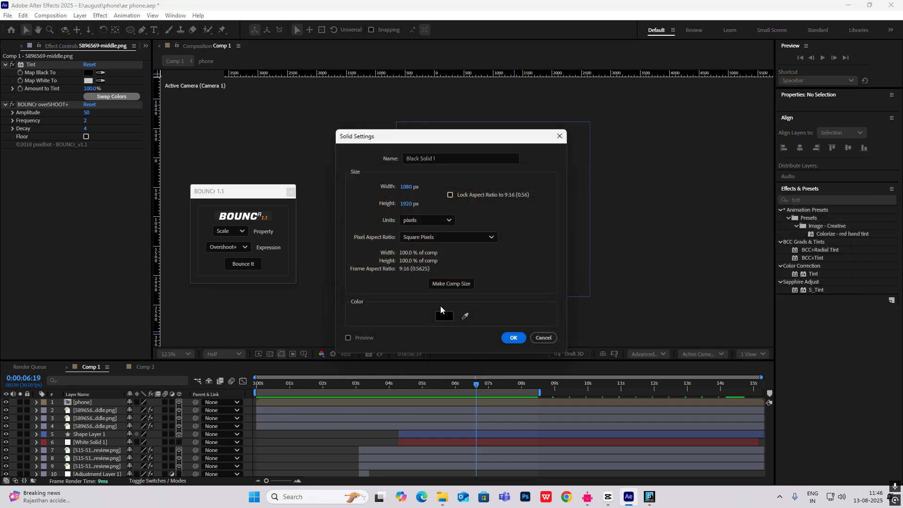
left_click(513, 338)
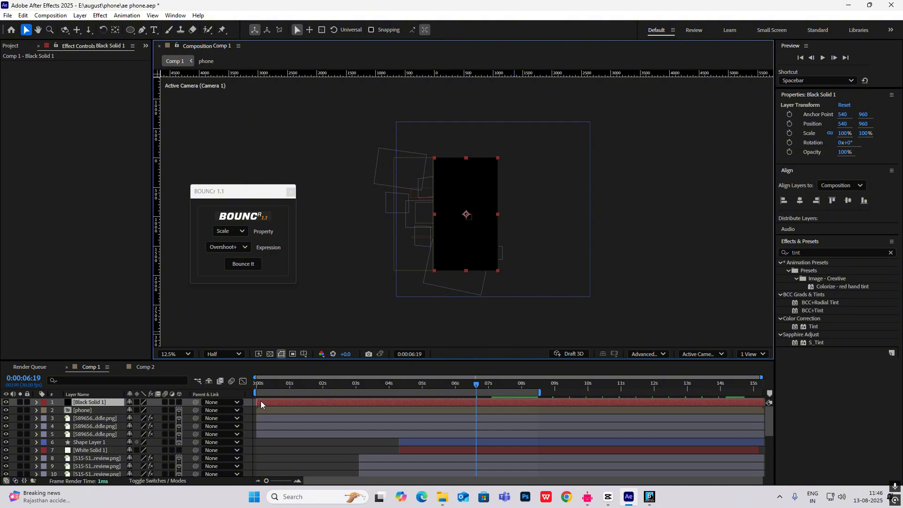
- Make the black solid start at 0:00:06:00 and scrub through the phone scene up to that cut
left_click_drag(260, 400, 458, 400)
left_click(397, 388)
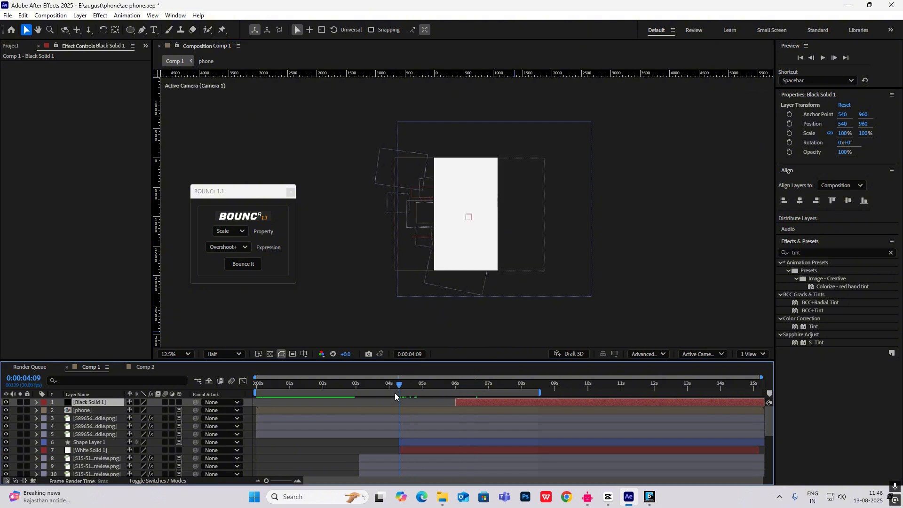
left_click_drag(394, 393, 452, 410)
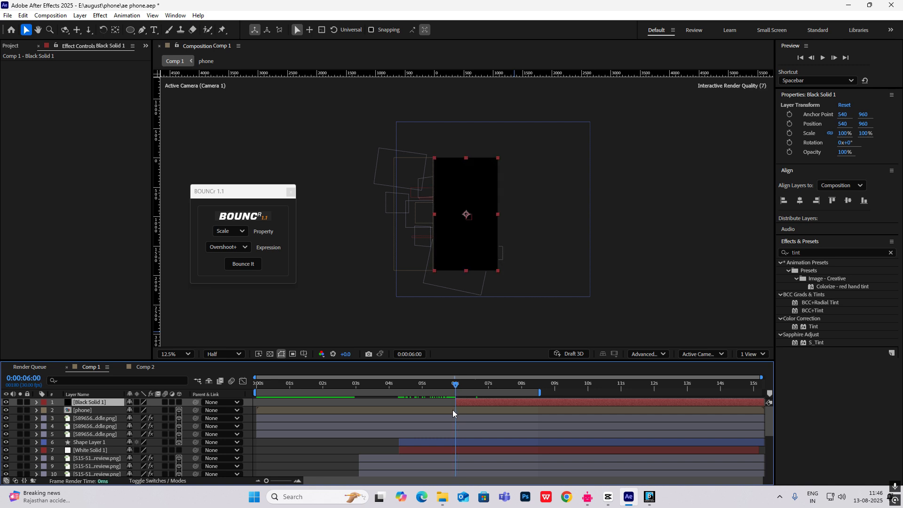
- Add a new text layer reading "?" to Comp 1
left_click(693, 227)
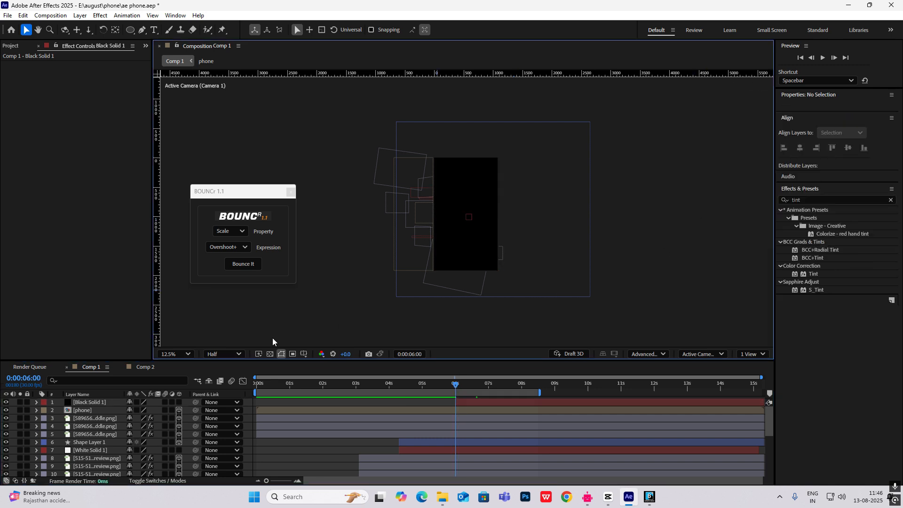
right_click(666, 165)
mouse_move(672, 173)
left_click(801, 182)
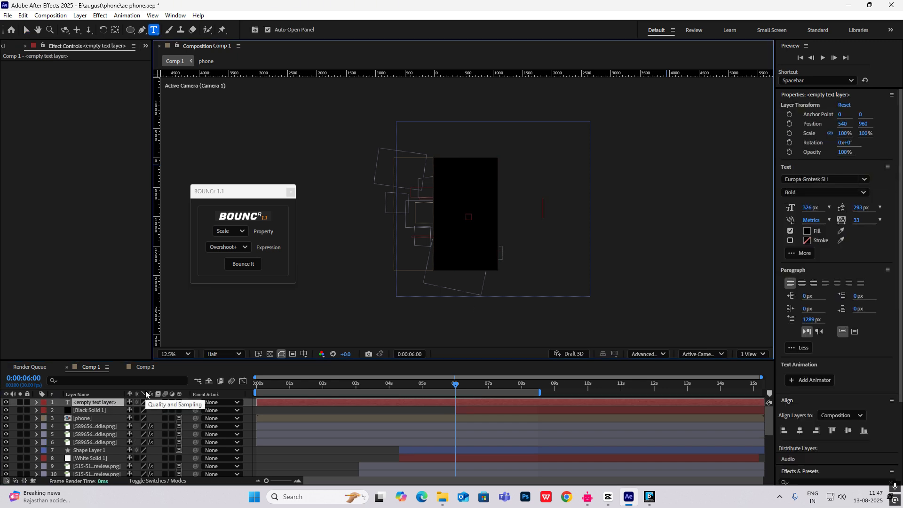
type("?")
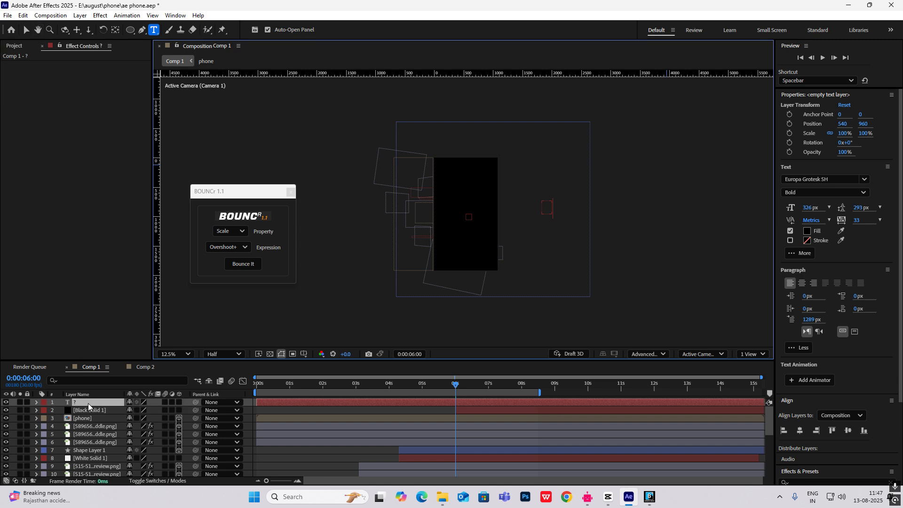
left_click(17, 47)
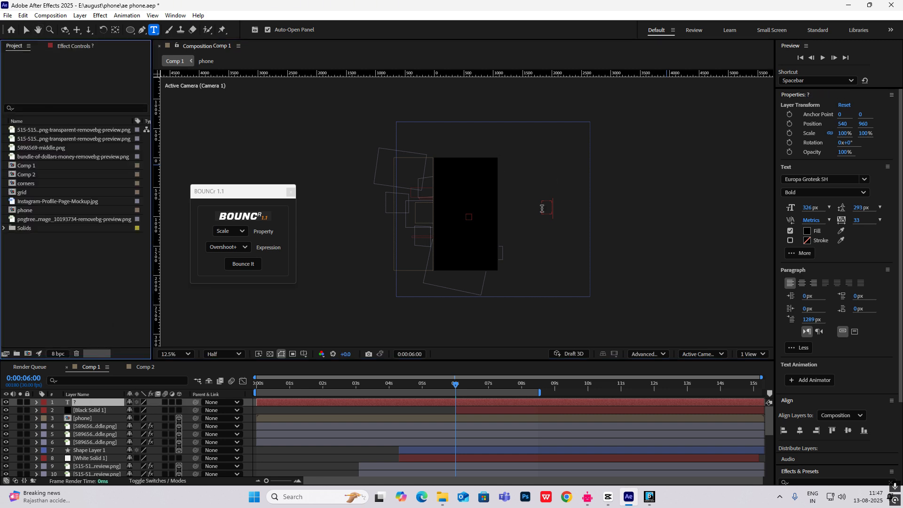
left_click(26, 29)
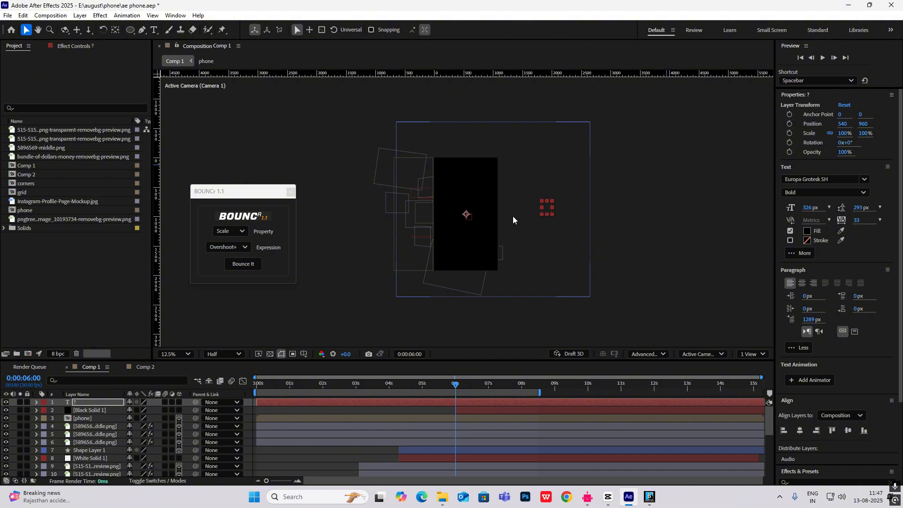
- Make the "?" layer 3D, centre its anchor point and place it over the middle of the black solid
left_click(179, 402)
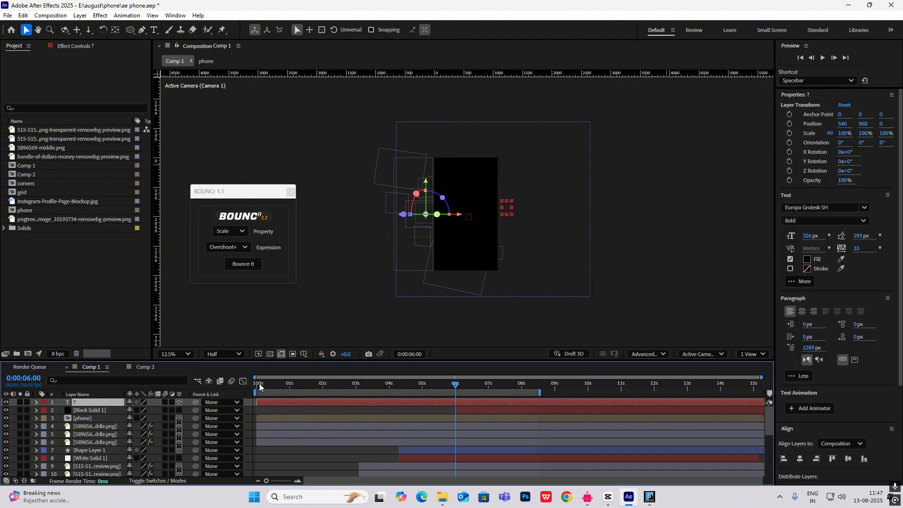
key("ctrl+alt+Home")
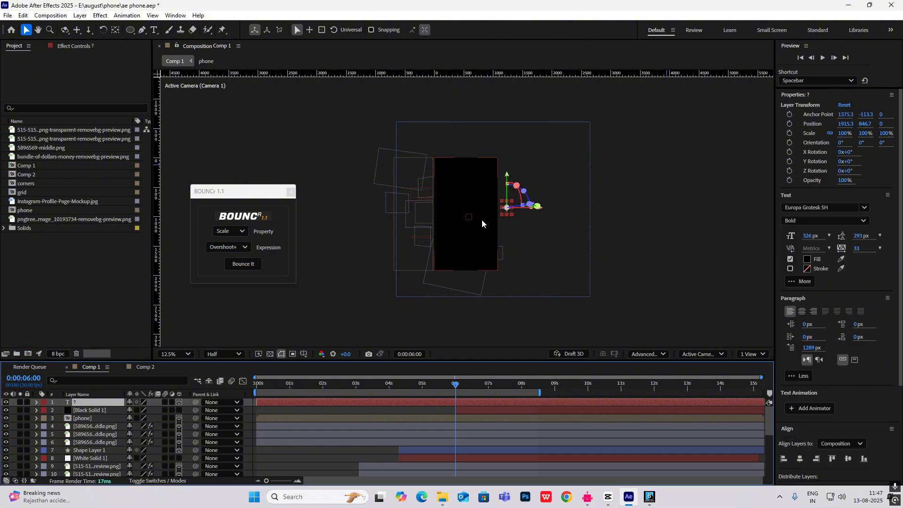
left_click_drag(506, 208, 470, 213)
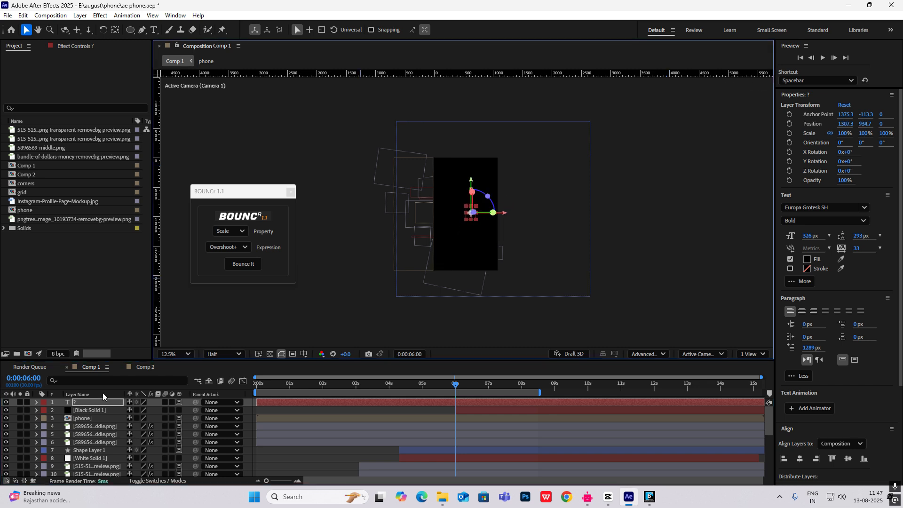
- Scale the "?" text to 274% and set its fill colour to red FF0000
key("s")
left_click_drag(162, 409, 243, 410)
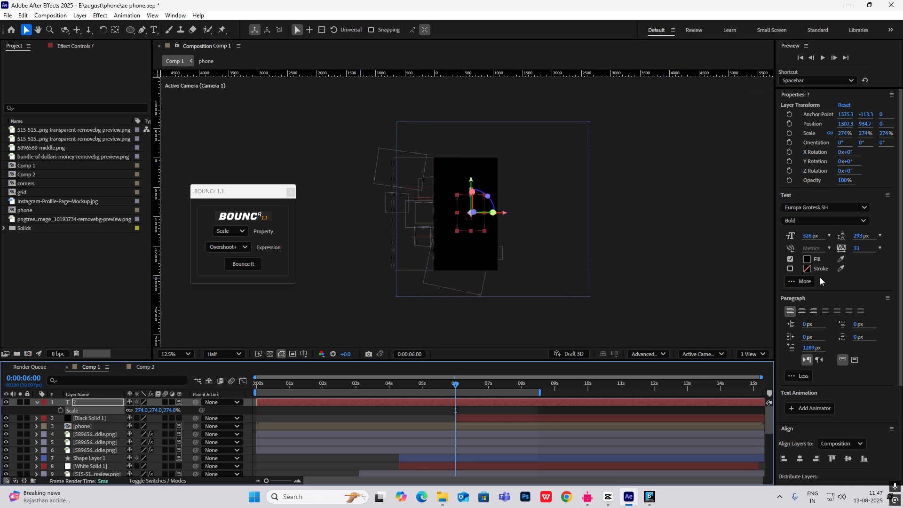
left_click(807, 260)
mouse_move(376, 282)
left_mouse_down()
mouse_move(115, 461)
mouse_move(75, 89)
mouse_move(625, 14)
left_mouse_up()
left_click(544, 189)
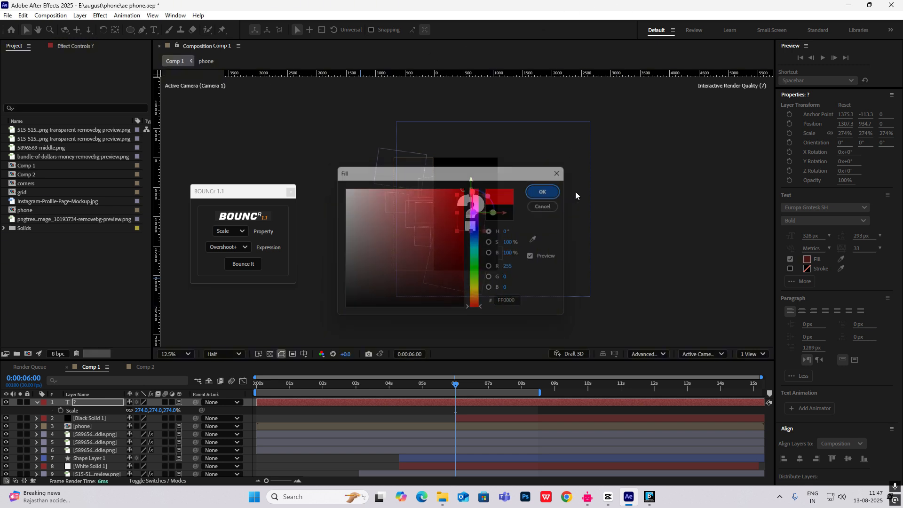
left_click(652, 187)
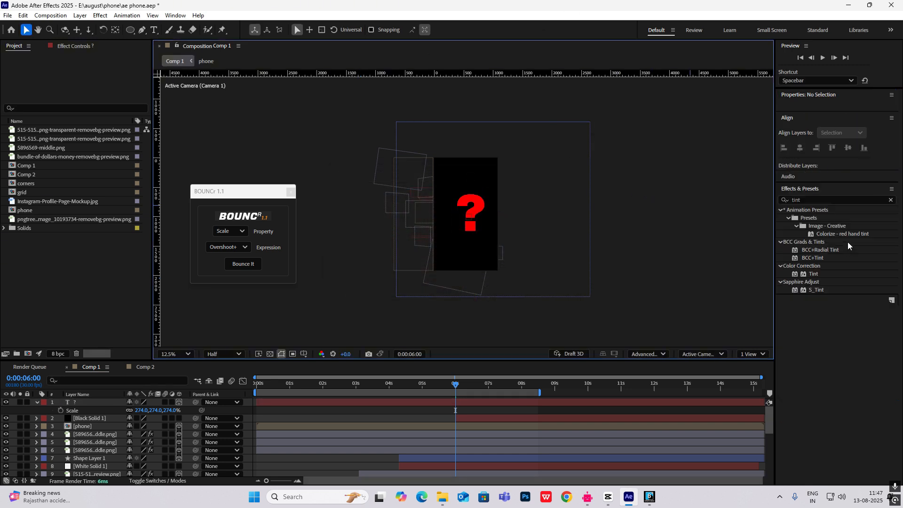
- Apply the Stylize Glow effect to the "?" layer with threshold 0%, radius 361 and intensity 2.0
double_click(815, 200)
type("glow")
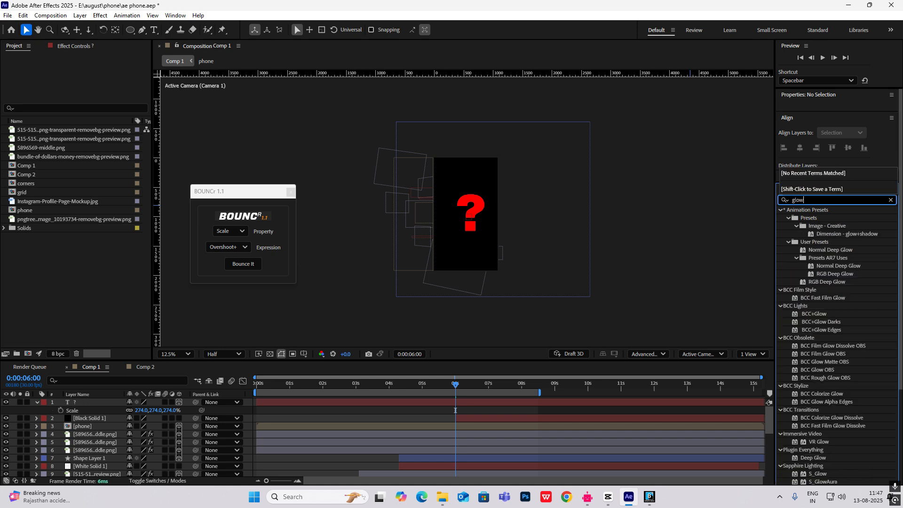
scroll(837, 286, "down", 5)
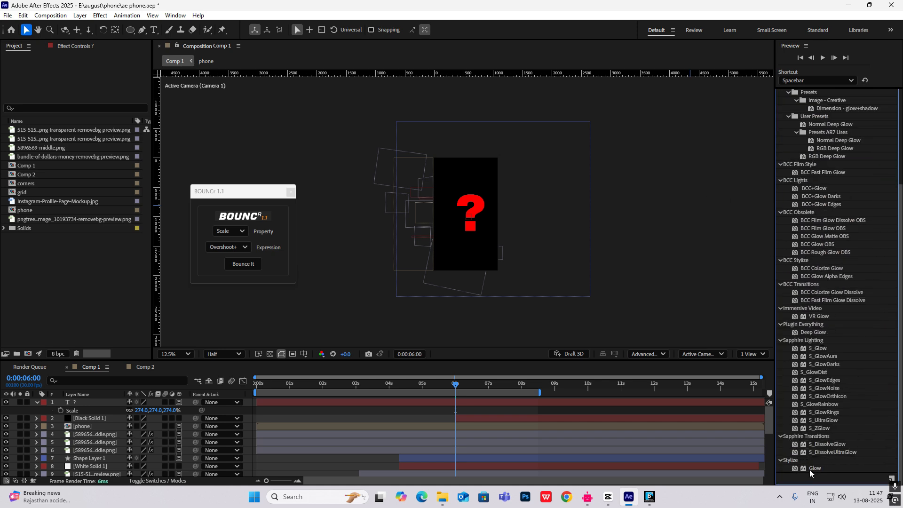
left_click_drag(808, 469, 91, 404)
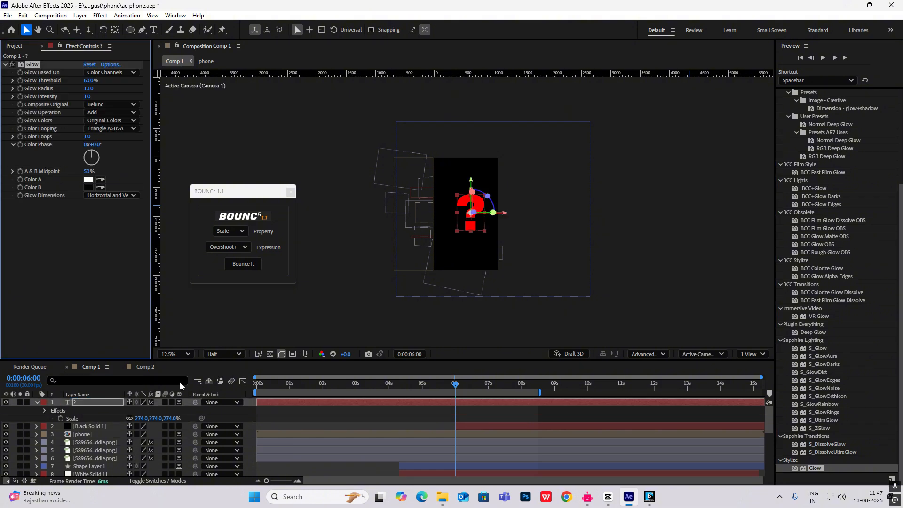
scroll(339, 90, "up", 1)
left_click_drag(339, 89, 221, 90)
left_click_drag(88, 80, 73, 81)
left_click_drag(87, 96, 110, 95)
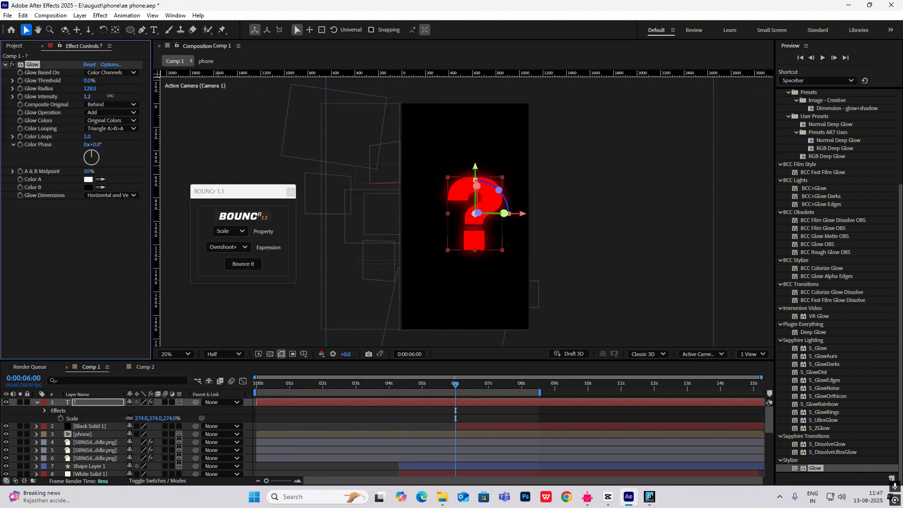
- Move the "?" to the upper-left area of the black frame and set its Z Rotation to 15°
scroll(471, 207, "down", 1)
left_click_drag(471, 205, 451, 176)
key("r")
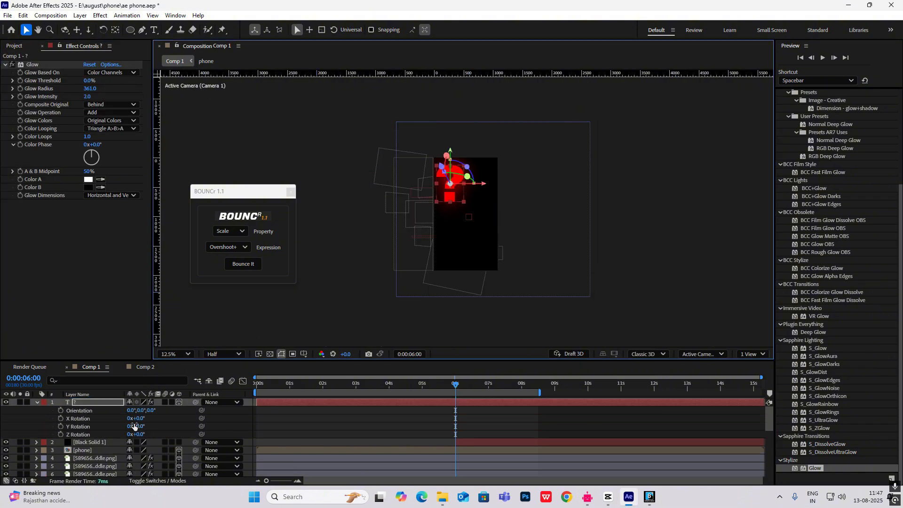
left_click_drag(139, 428, 147, 434)
key("ctrl+z")
left_click(687, 192)
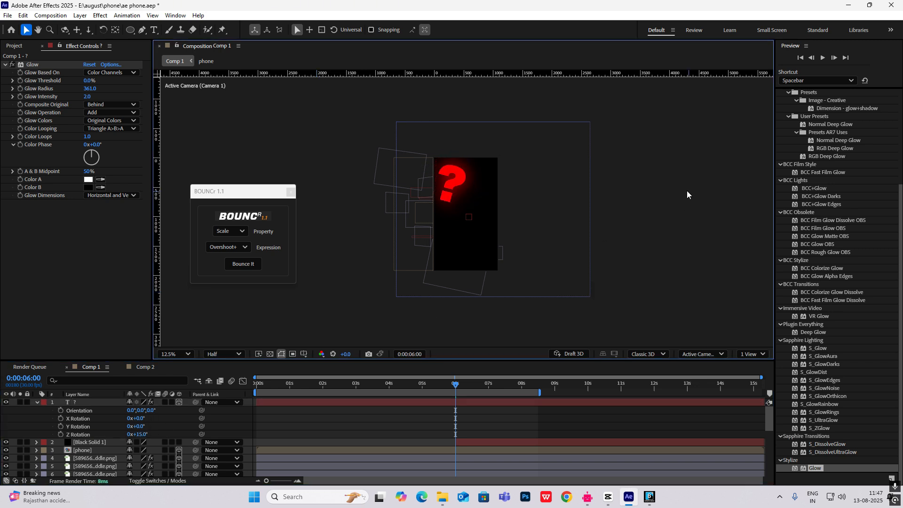
- Reduce the tilted "?" layer's scale to 207%
left_click(92, 402)
key("s")
left_click(120, 411)
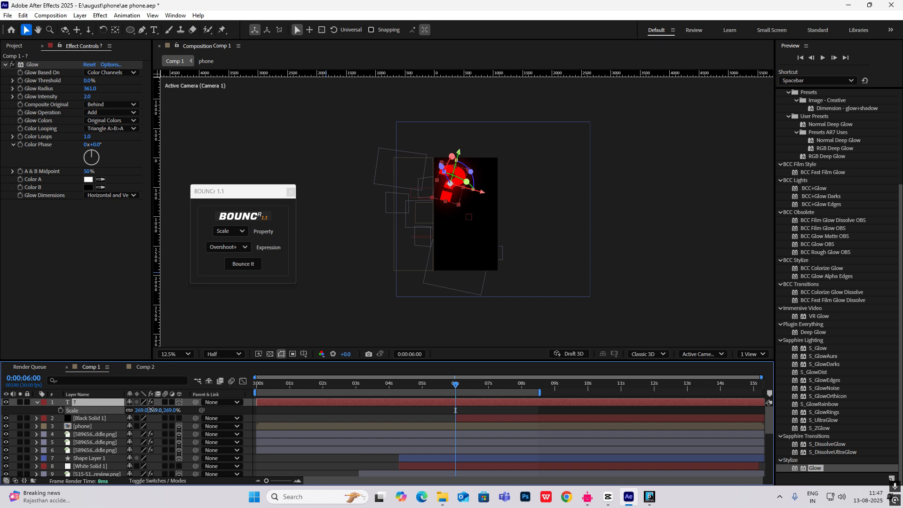
left_click(675, 221)
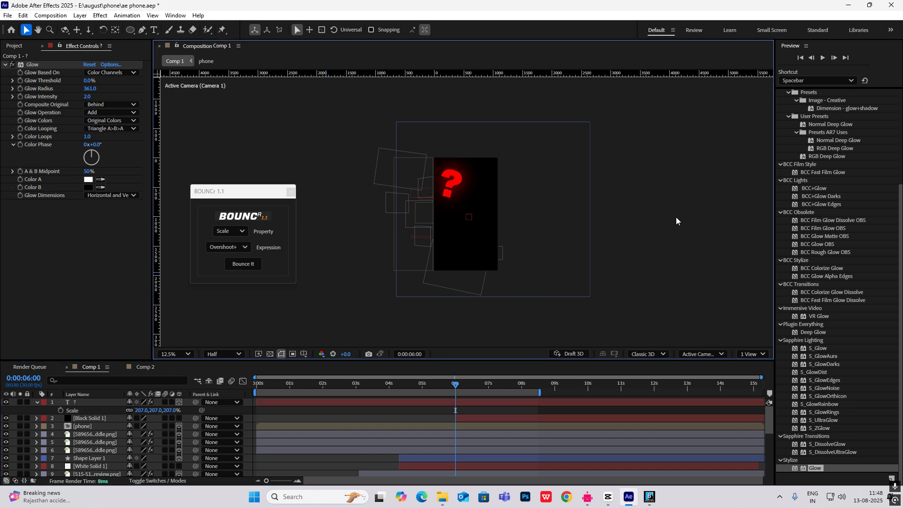
- Duplicate the "?" layer, move the copy to the lower right of the black frame and tilt it the opposite way
left_click(86, 402)
key("ctrl+d")
left_click_drag(457, 187, 486, 242)
key("r")
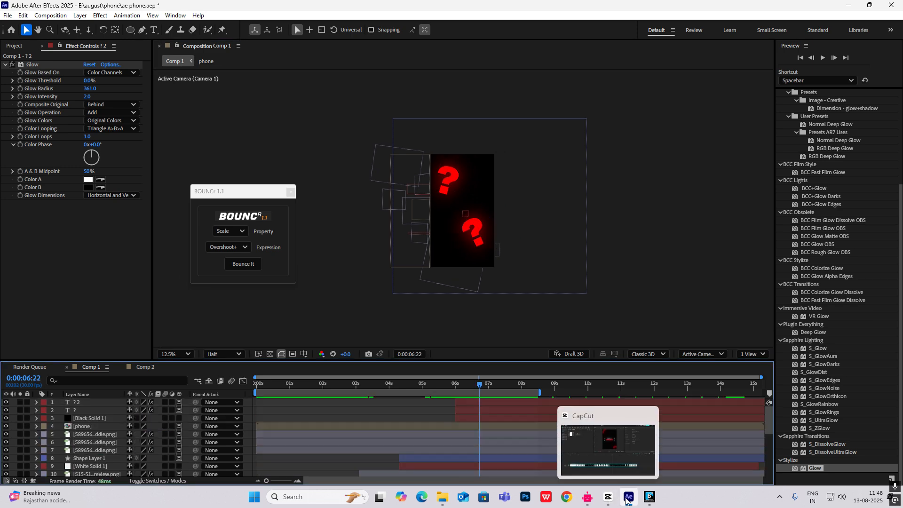
- Check the dark question-mark scene in the CapCut reference, then return to the After Effects composition at 0:00:06:00
left_click(609, 497)
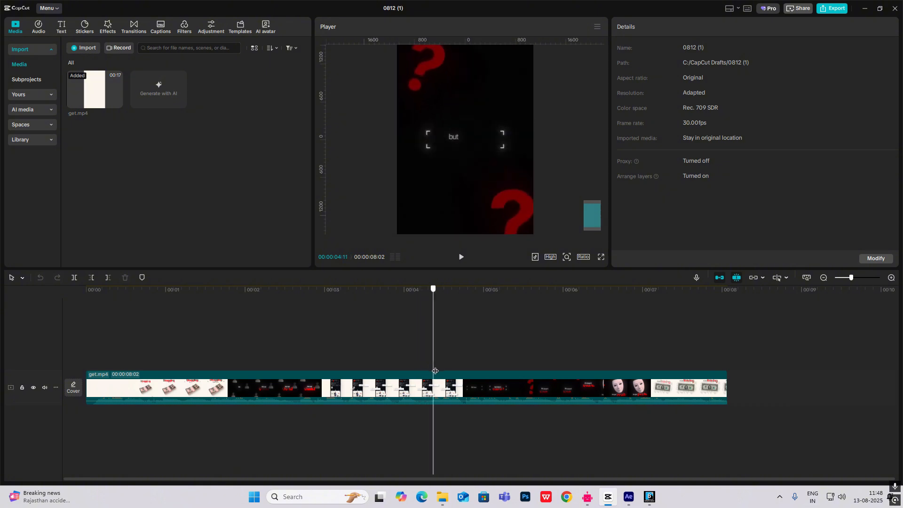
left_click(628, 496)
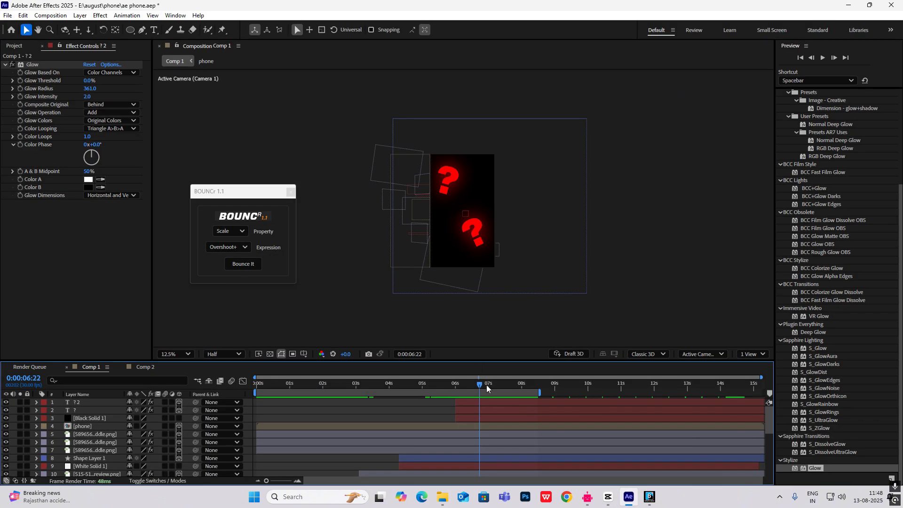
left_click_drag(482, 387, 455, 391)
- Reveal the Position keyframes of Null 1 and move the current time to 0:00:06:04
scroll(118, 435, "down", 2)
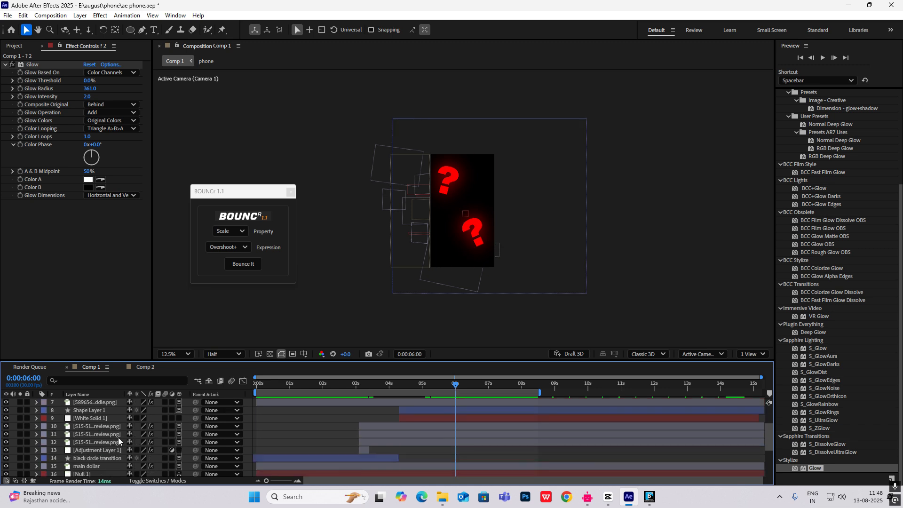
scroll(91, 466, "down", 2)
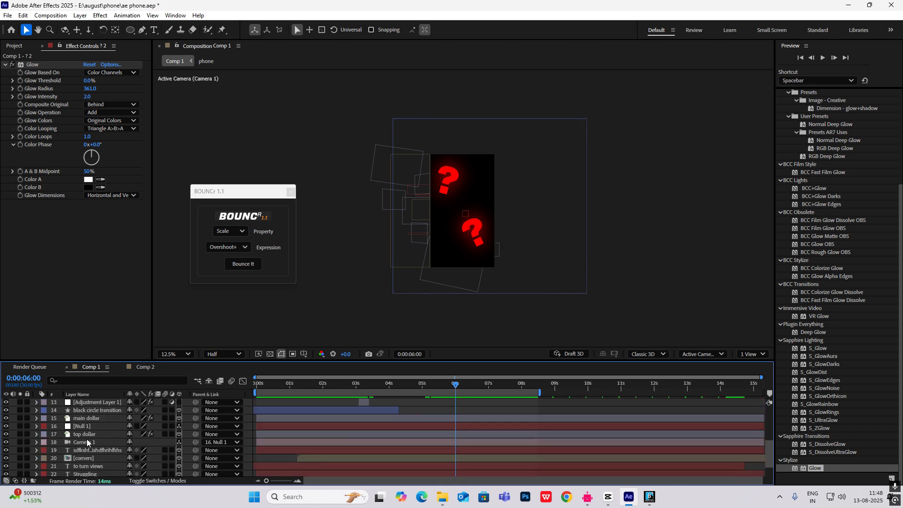
left_click(88, 426)
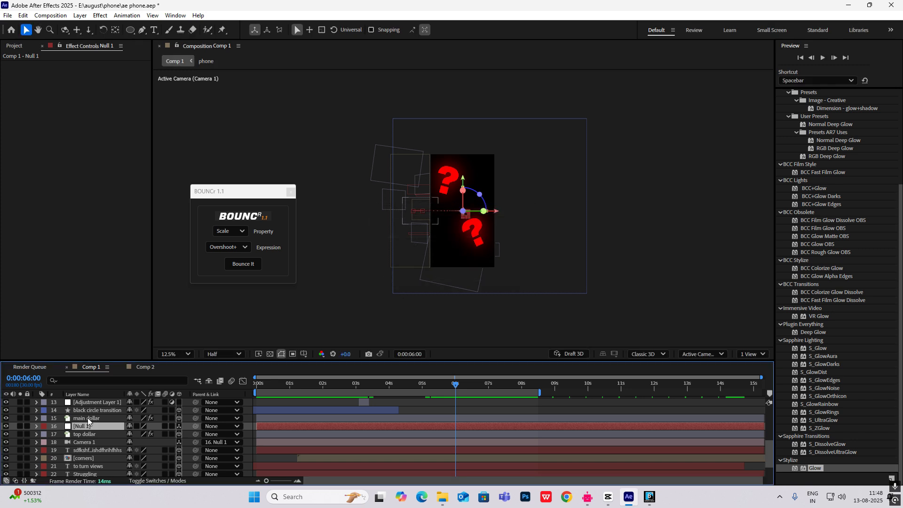
key("p")
left_click_drag(452, 385, 460, 403)
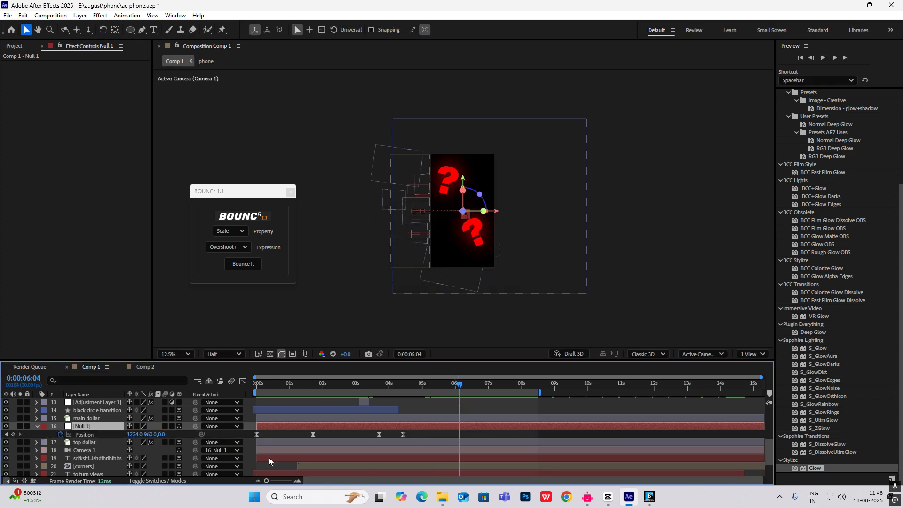
- Push both question mark layers back in depth by setting their Z position to 732
scroll(463, 408, "up", 6)
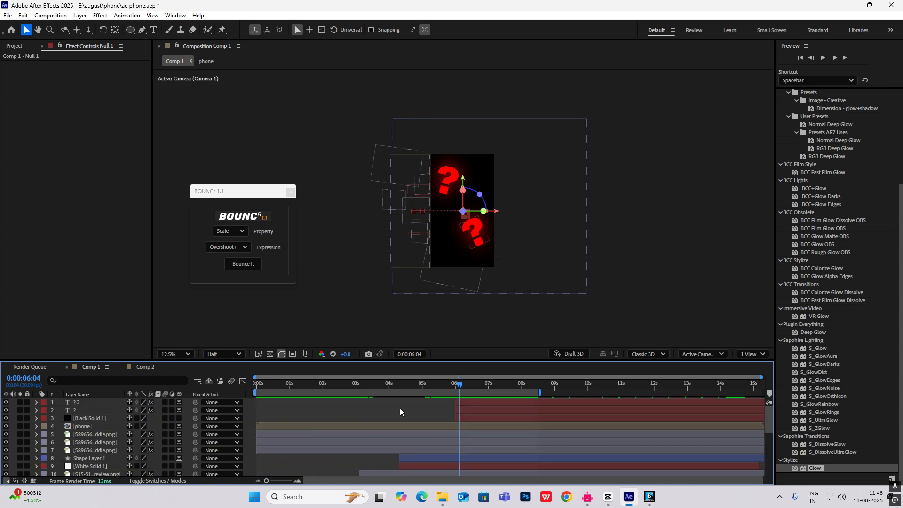
left_click(83, 403)
left_click(81, 410, "ctrl")
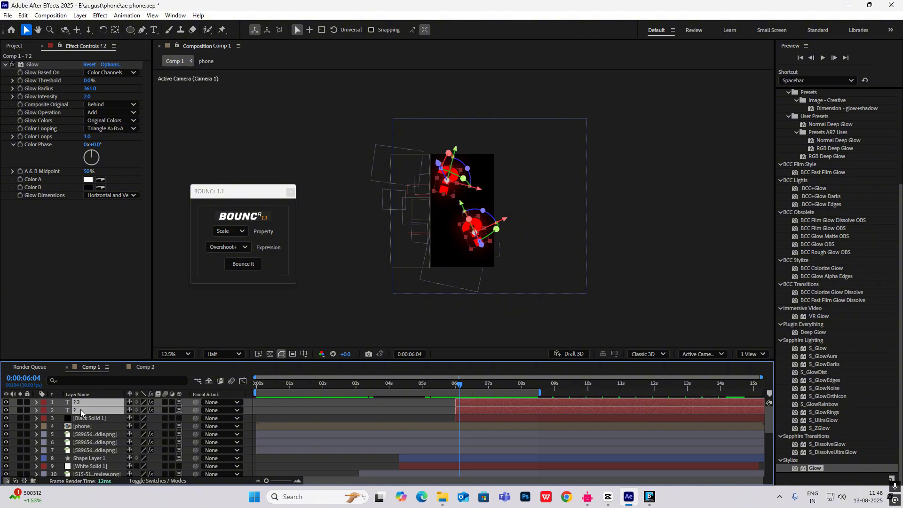
key("p")
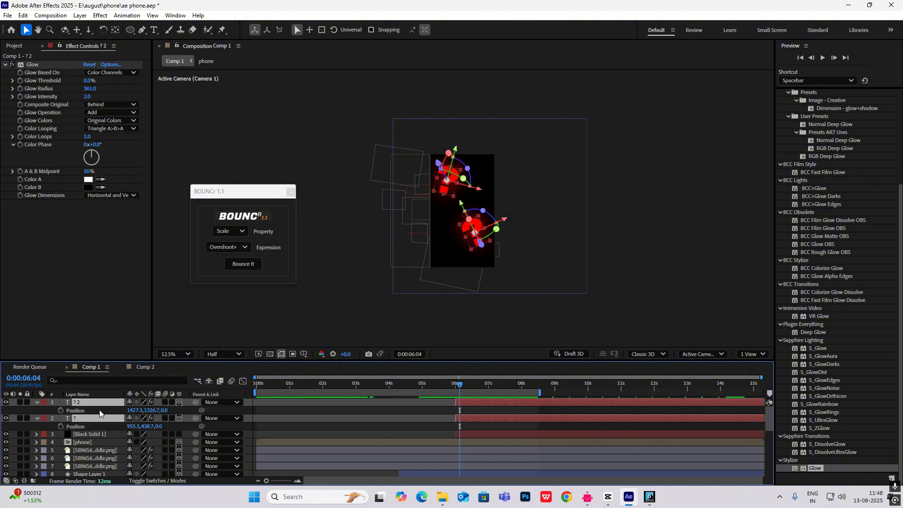
left_click_drag(165, 410, 470, 396)
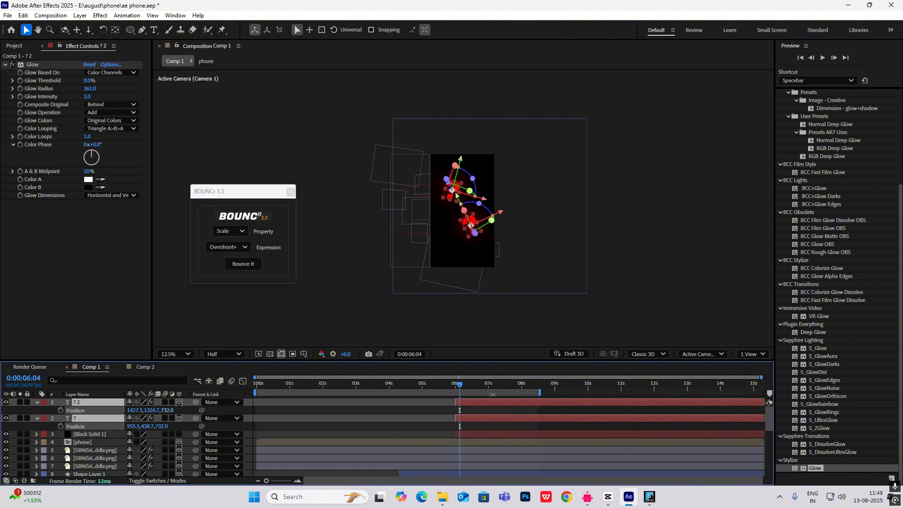
left_click(664, 257)
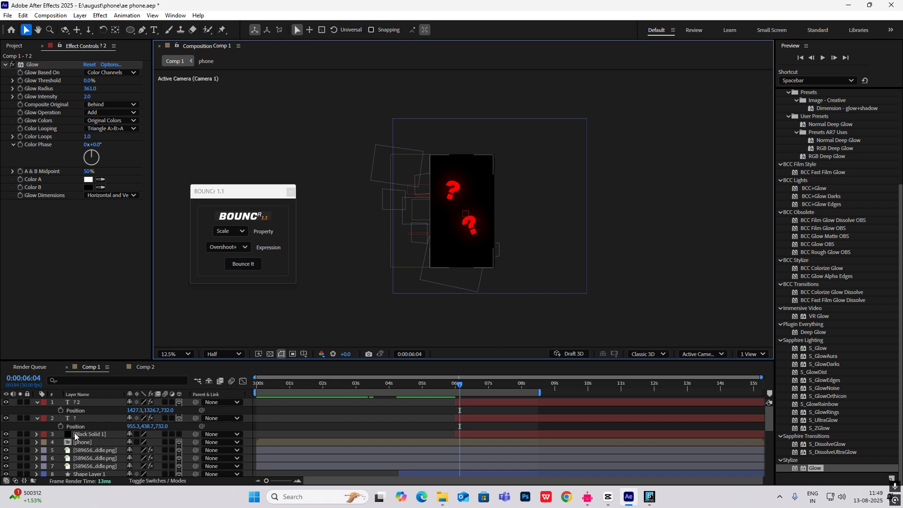
- Animate a camera push-in by keyframing Null 1's Position at 0:00:06:04 and its Z position to 940 at 0:00:07:04
scroll(60, 466, "down", 4)
left_click(13, 466)
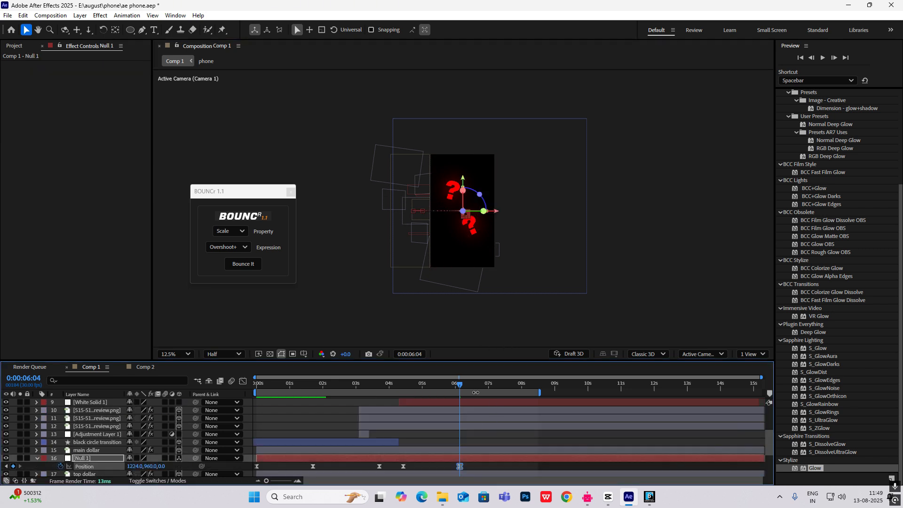
left_click_drag(465, 388, 489, 393)
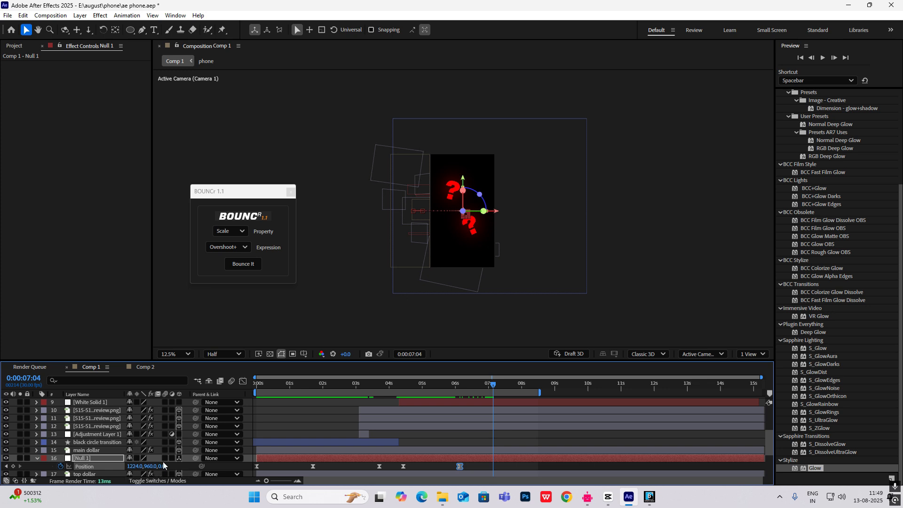
left_click_drag(163, 465, 596, 463)
- Preview the camera push towards the question marks from 0:00:06:00
left_click_drag(459, 390, 455, 390)
key("space")
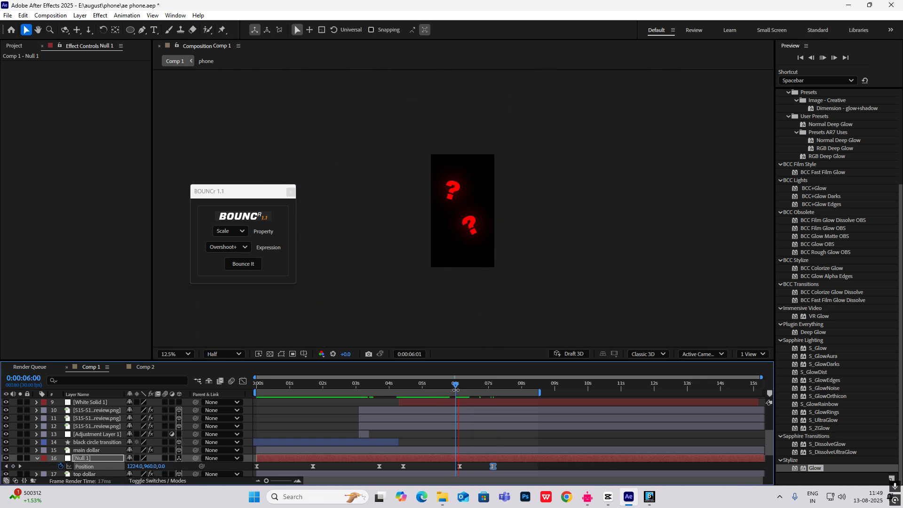
key("space")
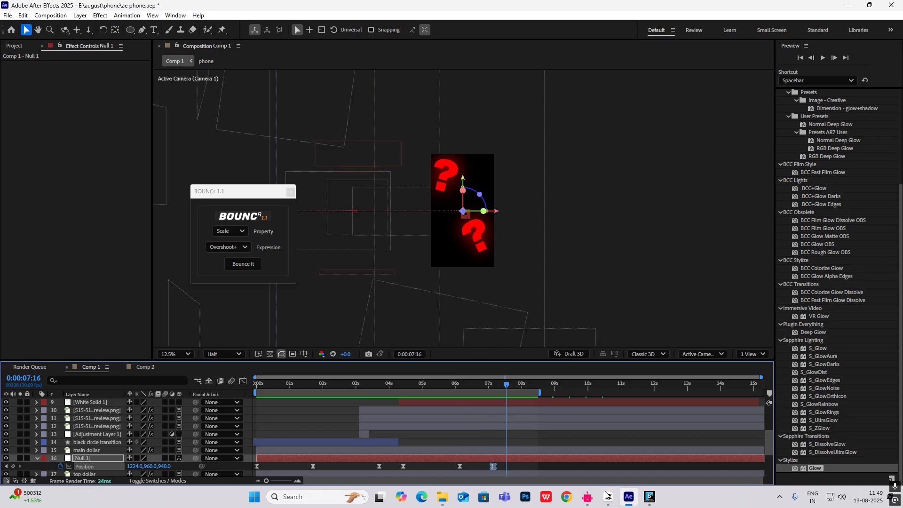
- Switch to CapCut, fit the reference video in the player, and scrub from the "but does it" scene to the "If it doesn't" scene
left_click(607, 496)
left_click(568, 258)
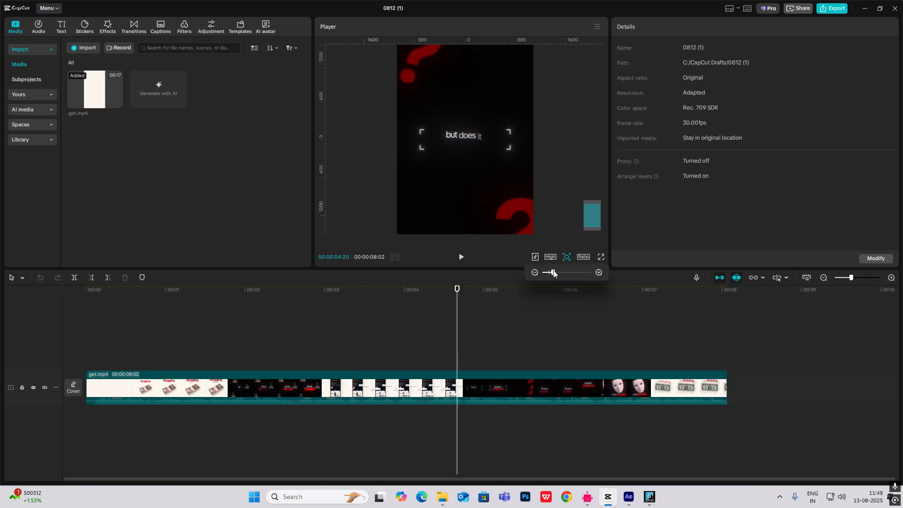
left_click_drag(552, 273, 548, 272)
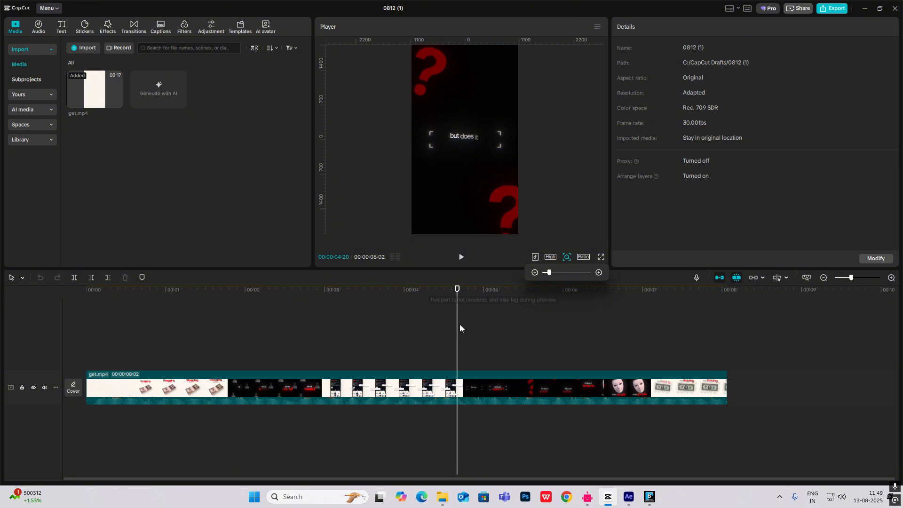
left_click_drag(457, 330, 520, 347)
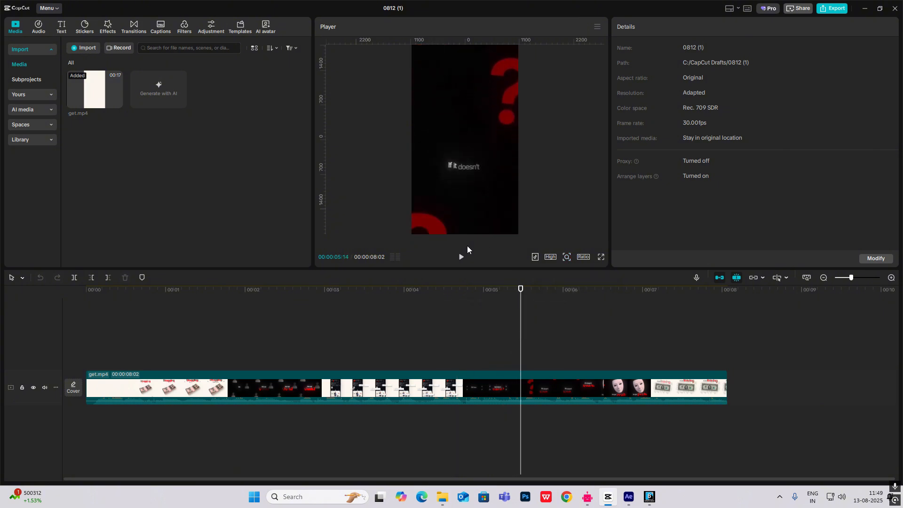
- Back in After Effects, keyframe a downward camera move at 0:00:07:22 by raising Null 1's Y position to about 2490
left_click(628, 497)
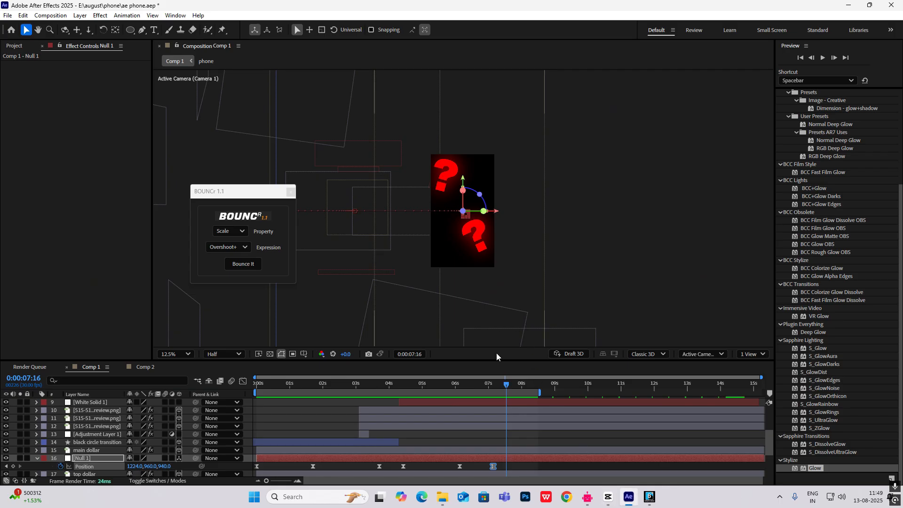
left_click_drag(506, 384, 505, 392)
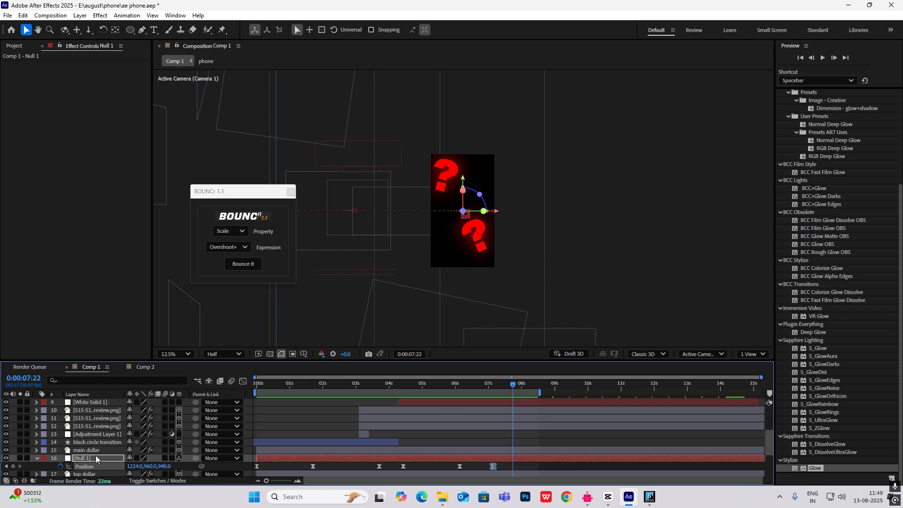
left_click_drag(164, 466, 235, 459)
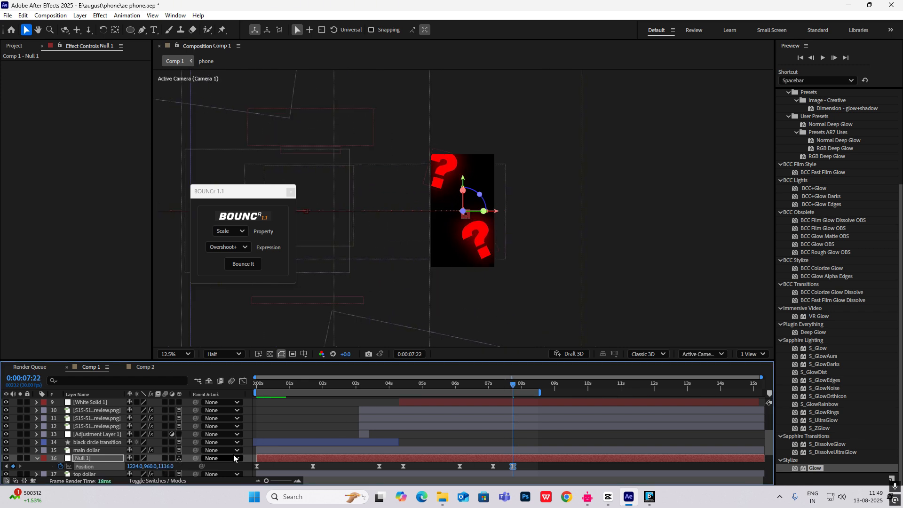
key("ctrl+z")
left_click_drag(150, 467, 769, 470)
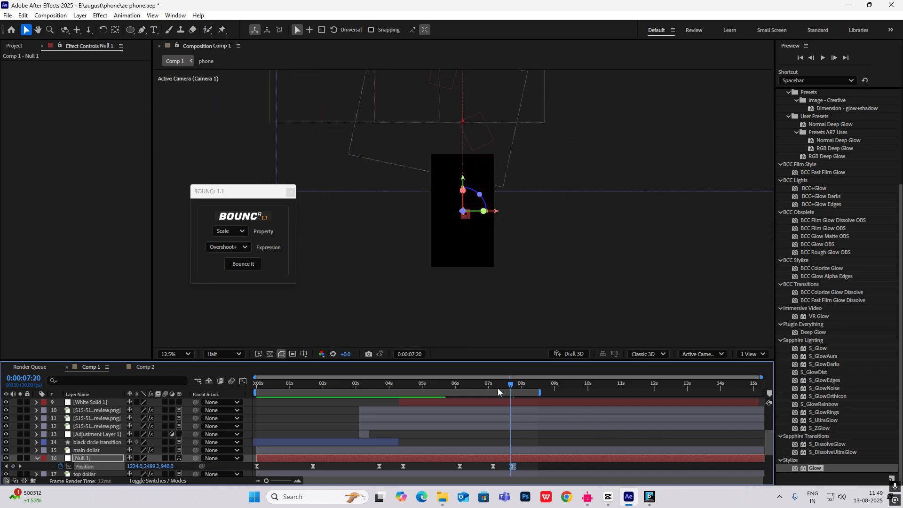
- Return to CapCut and examine the reference video's "the right people" mask scene and the "you're leaving" dollar scene
key("alt+Tab")
left_click_drag(523, 337, 608, 357)
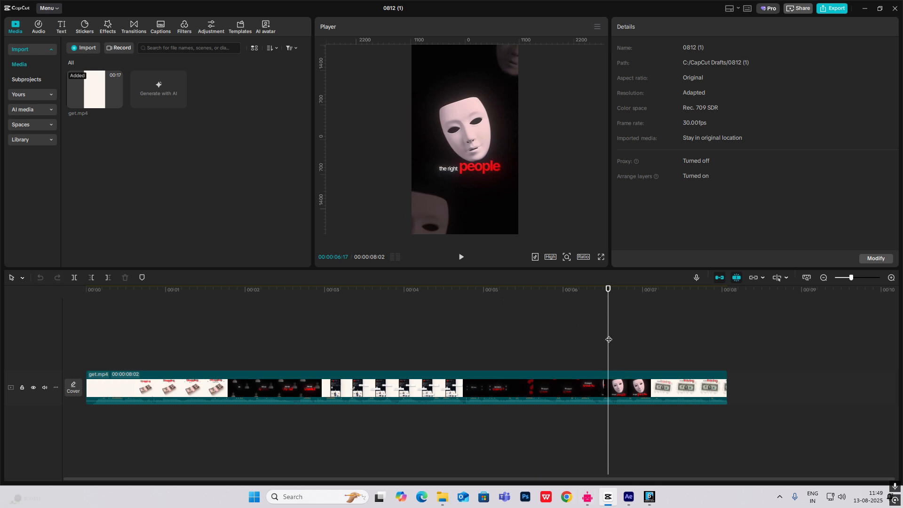
left_click_drag(608, 359, 588, 366)
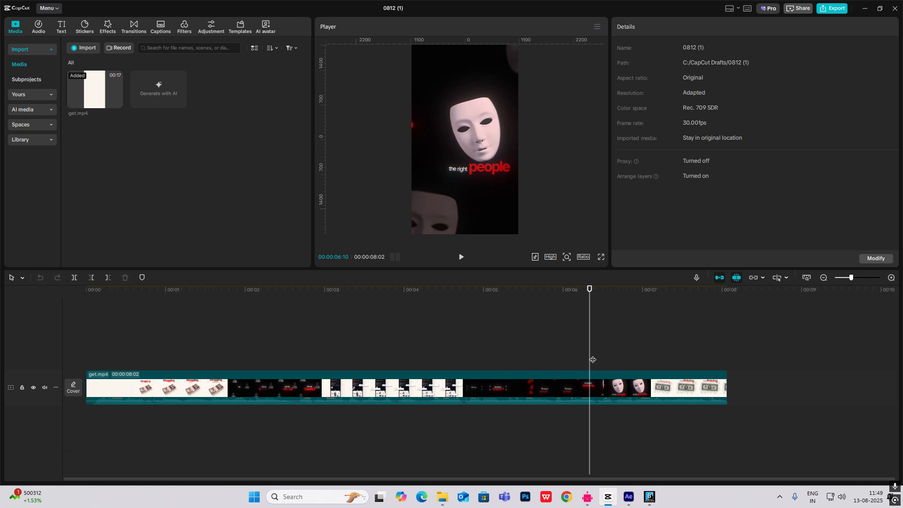
left_click(677, 387)
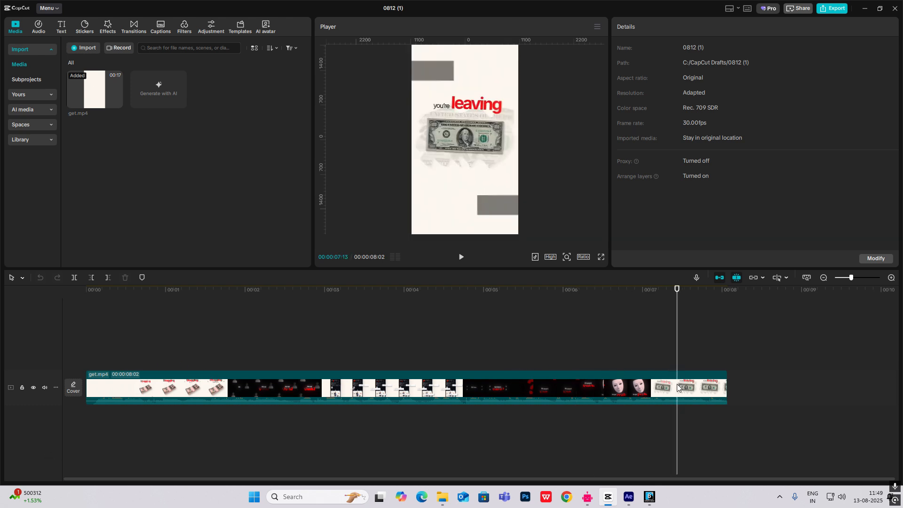